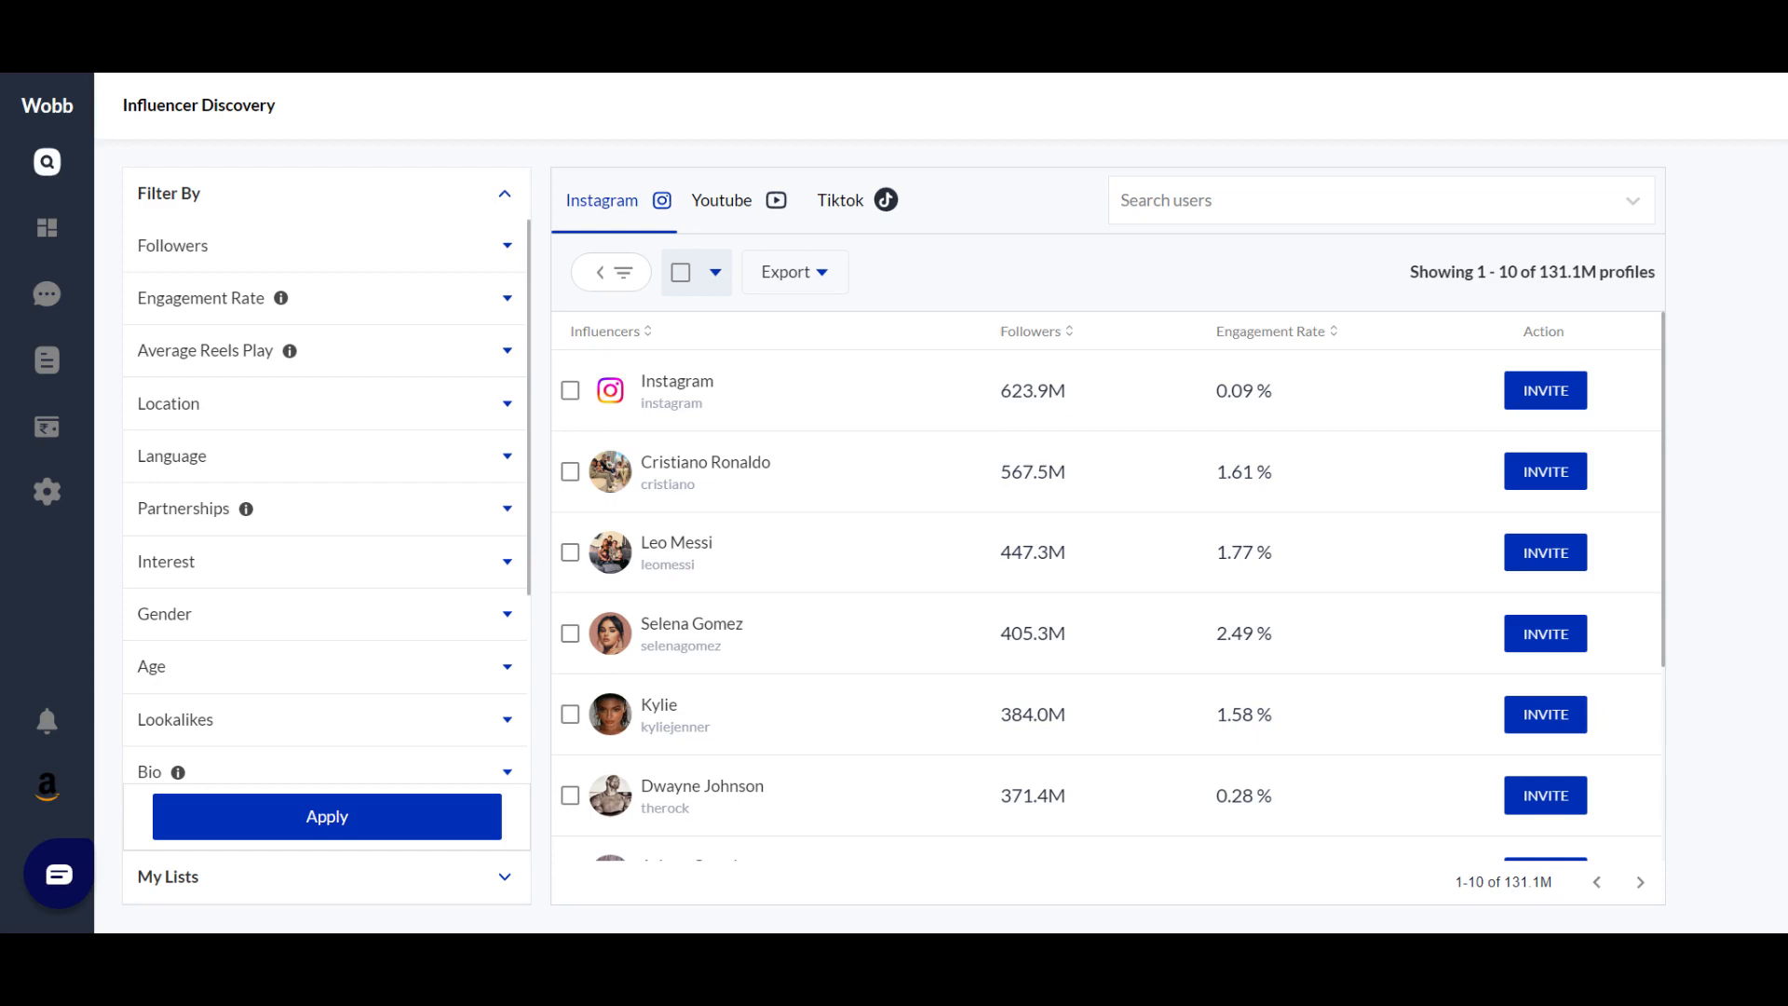
# Search the Instagram influencers for "taylor", pick Taylor Swift, and open and unlock the profile details
pyautogui.click(1310, 219)
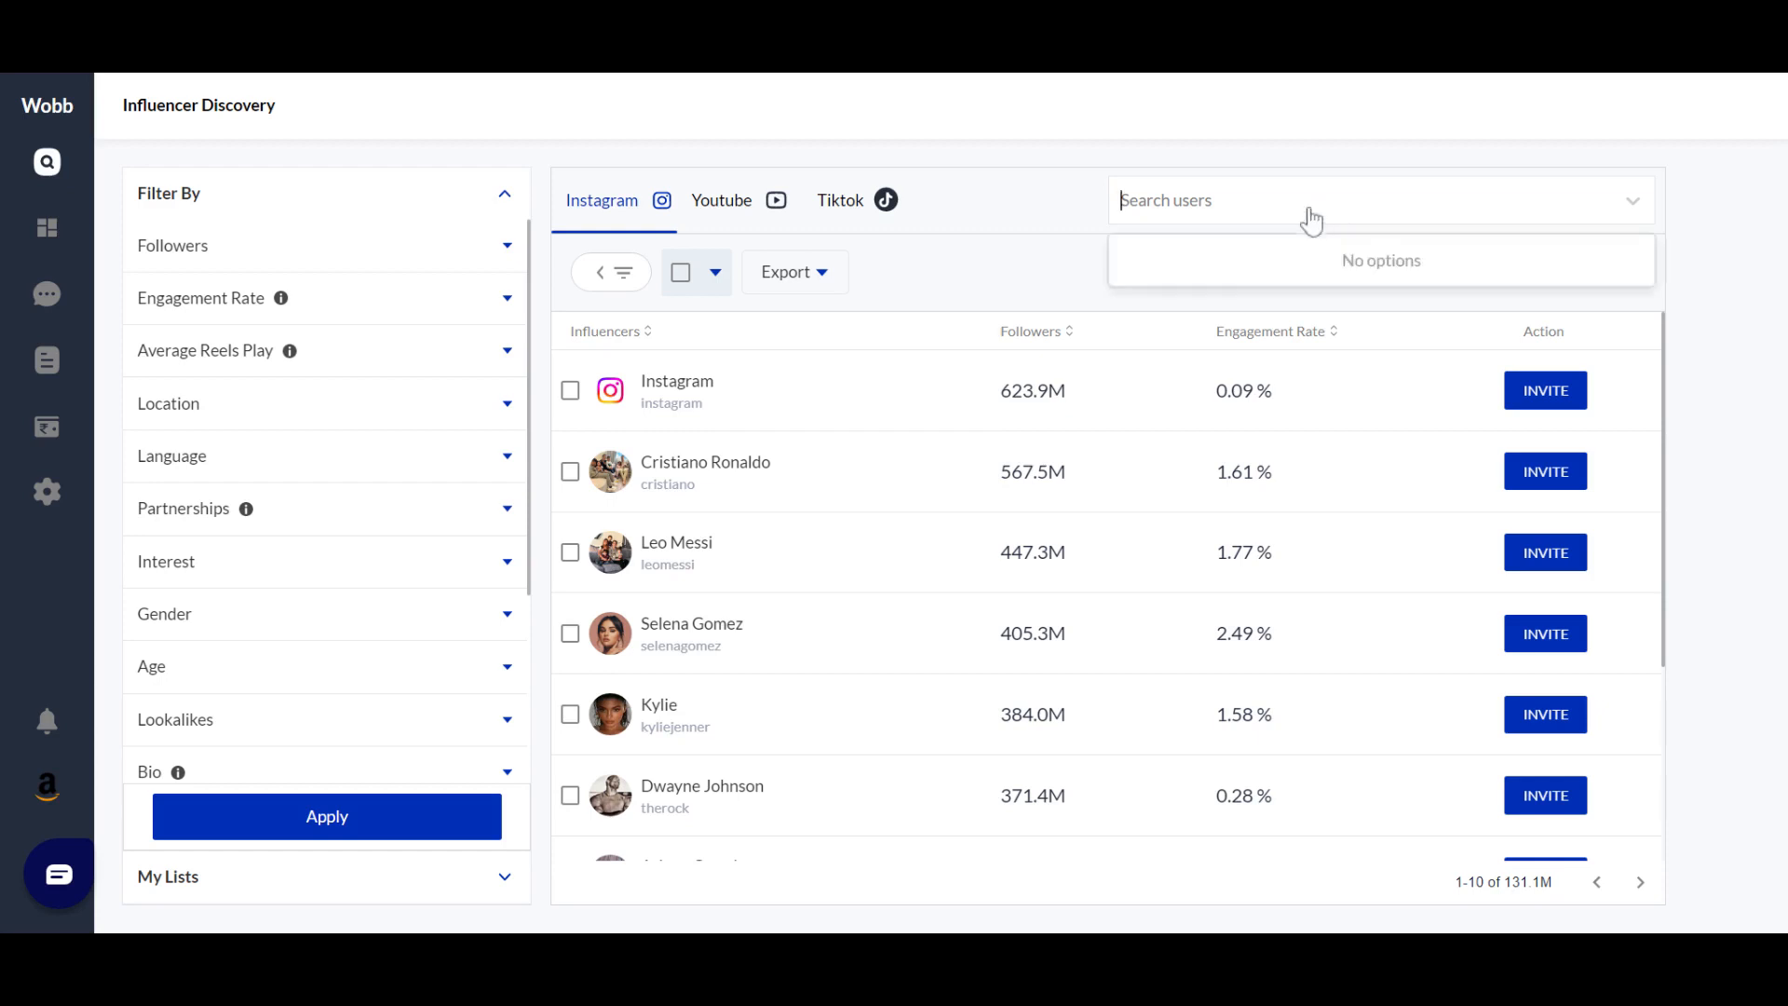
pyautogui.write('taylor')
pyautogui.click(1163, 272)
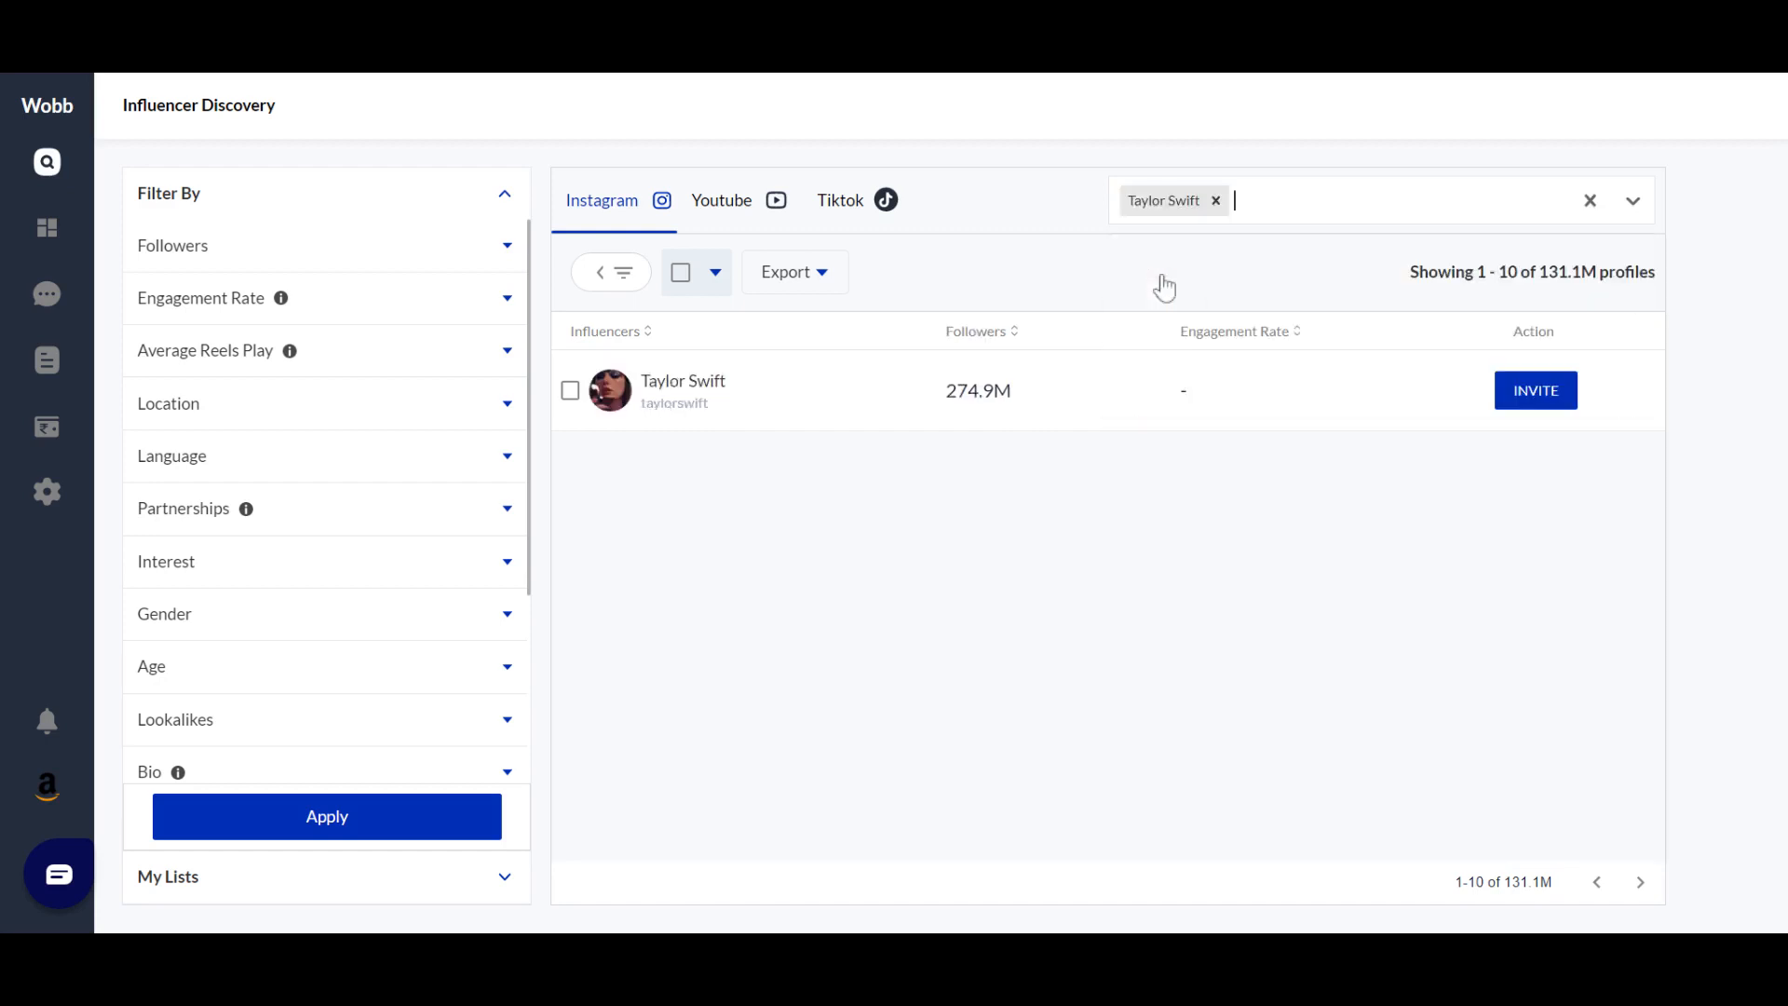
pyautogui.click(679, 389)
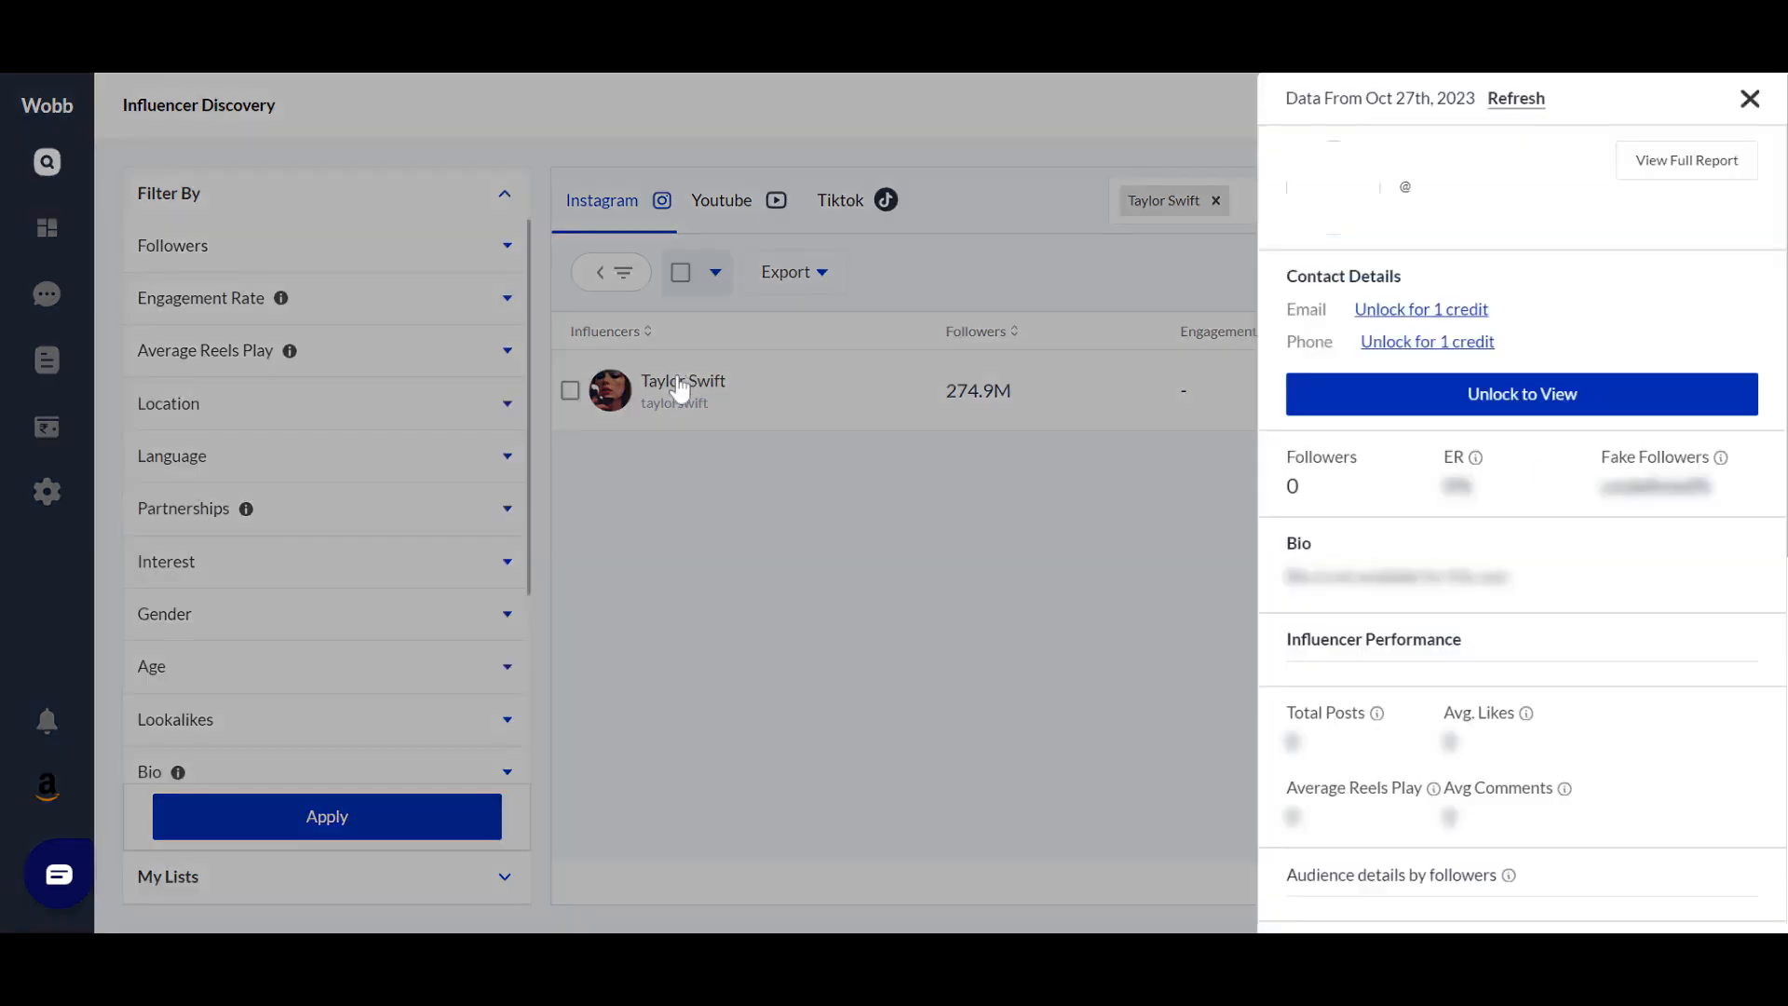
pyautogui.click(1548, 403)
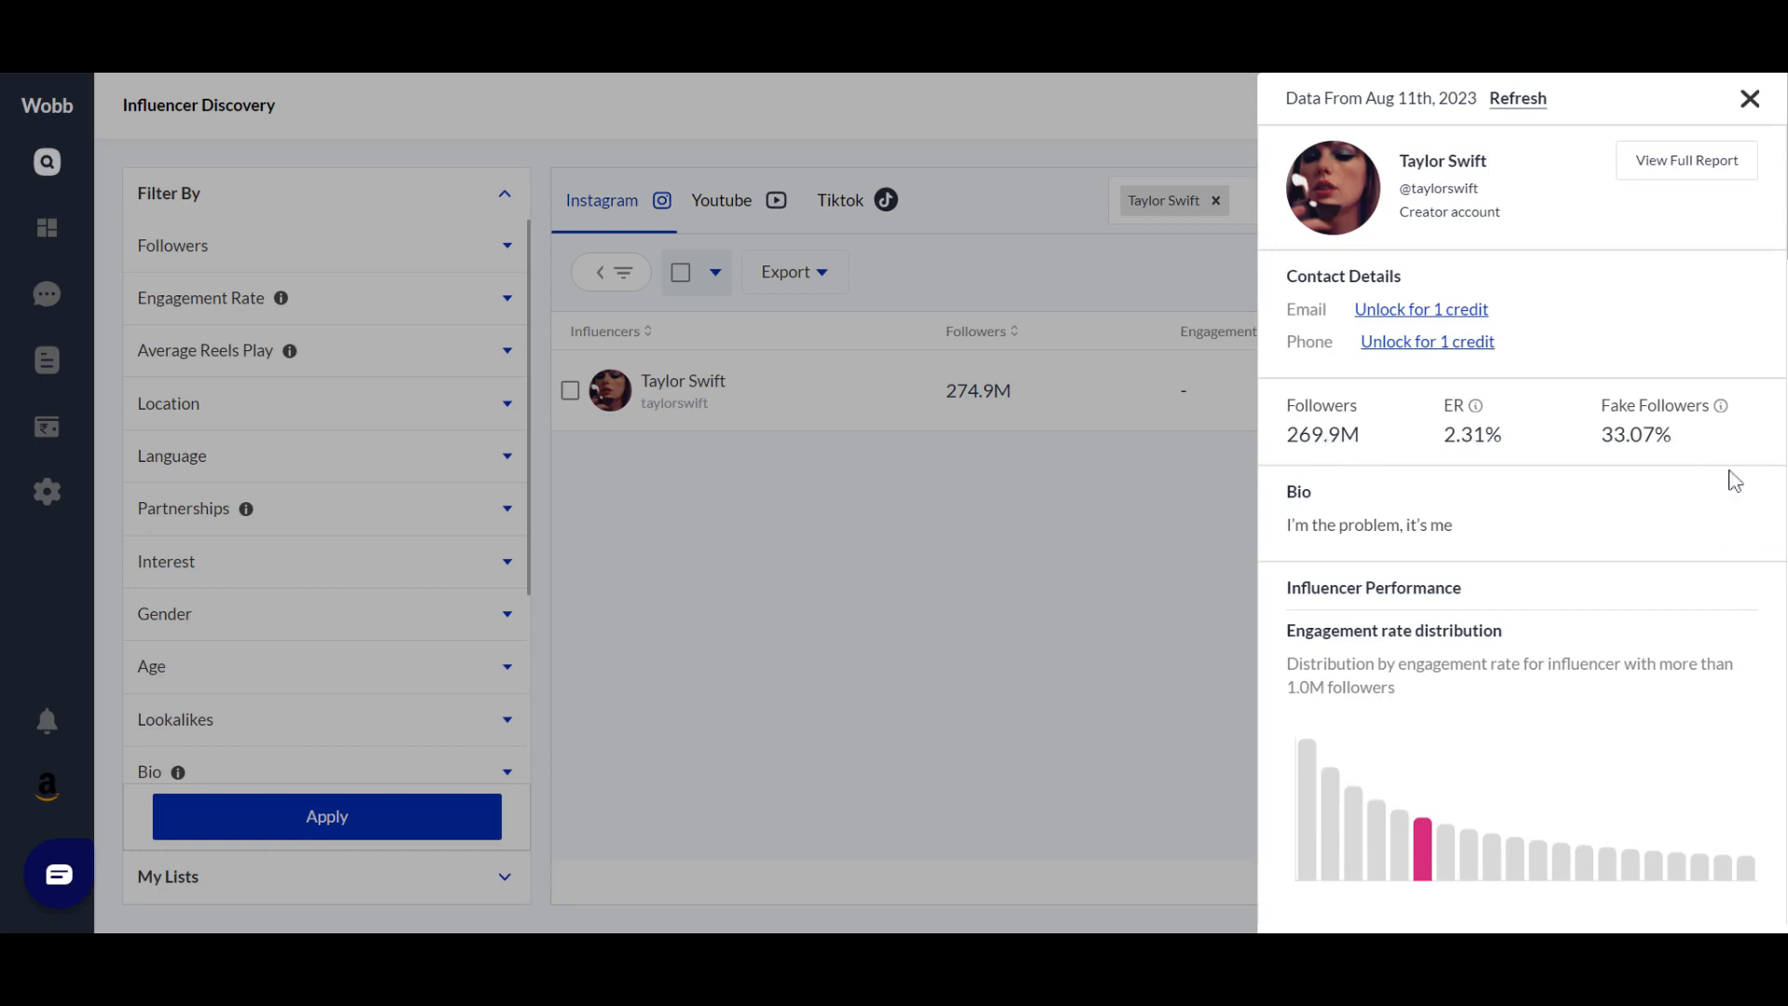
# Examine Taylor Swift's engagement distribution, audience demographics, lookalikes, reachability, follower interests, hashtags and most popular content
pyautogui.scroll(-3, 1733, 483)
pyautogui.scroll(-2, 1734, 482)
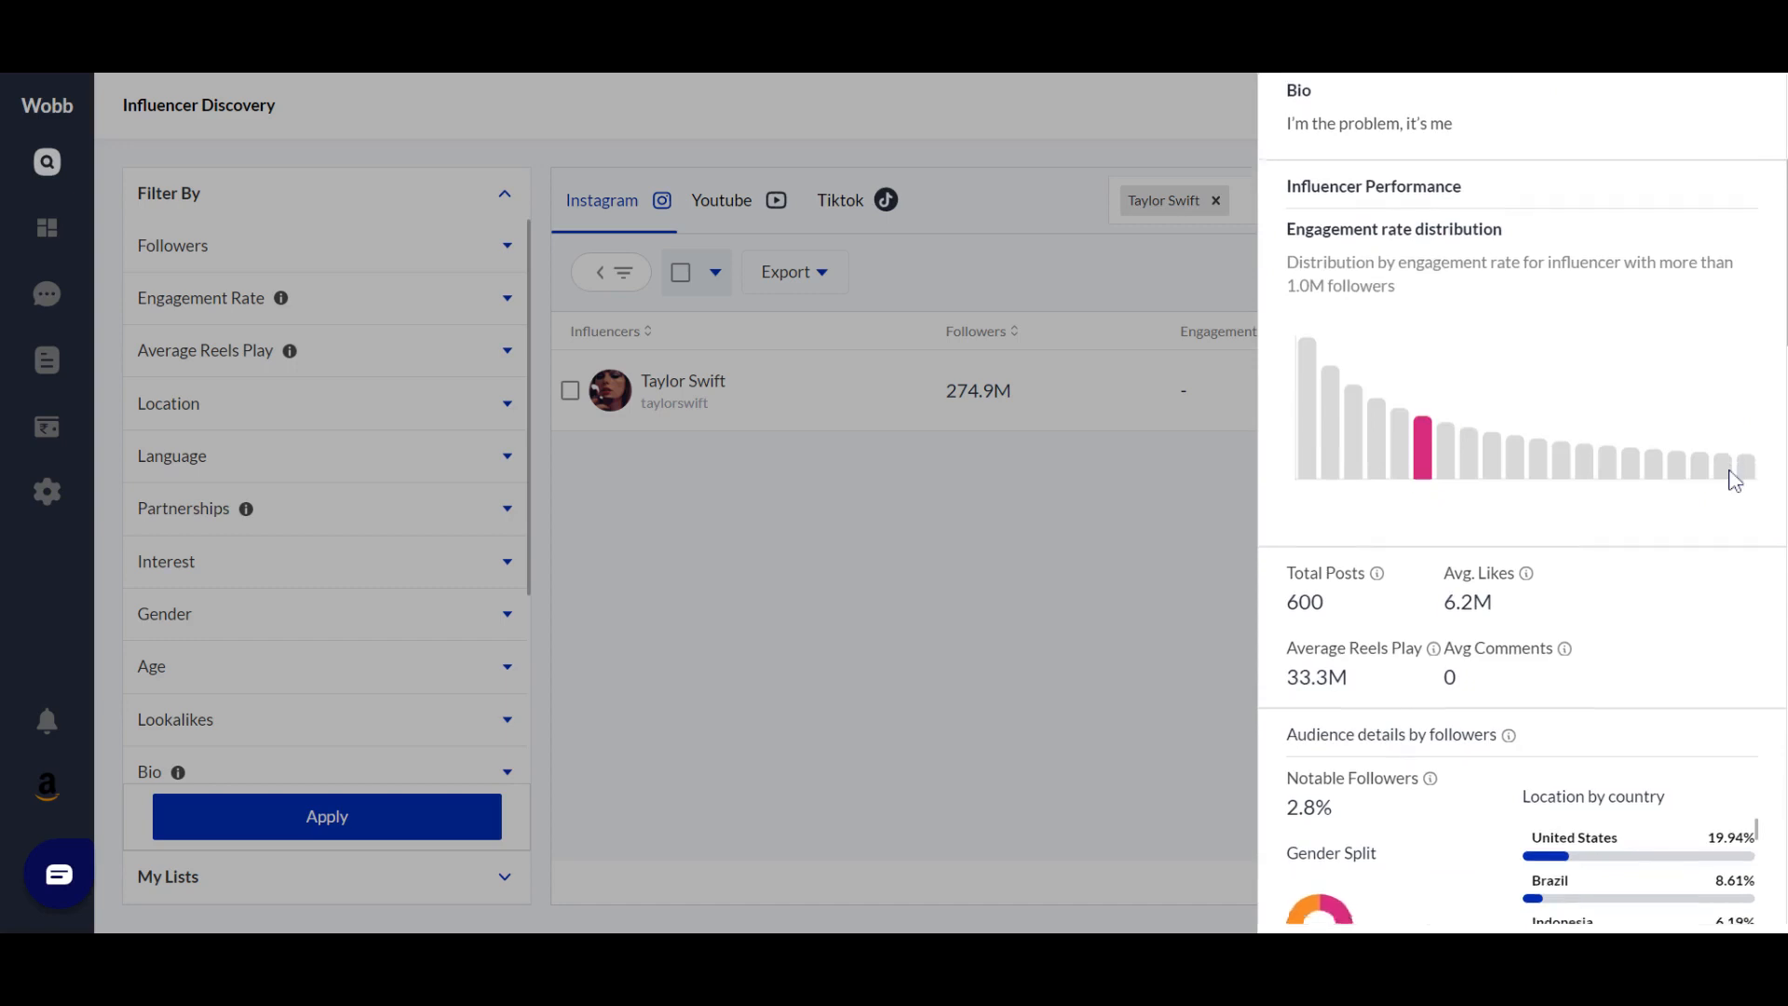
pyautogui.scroll(-3, 1734, 482)
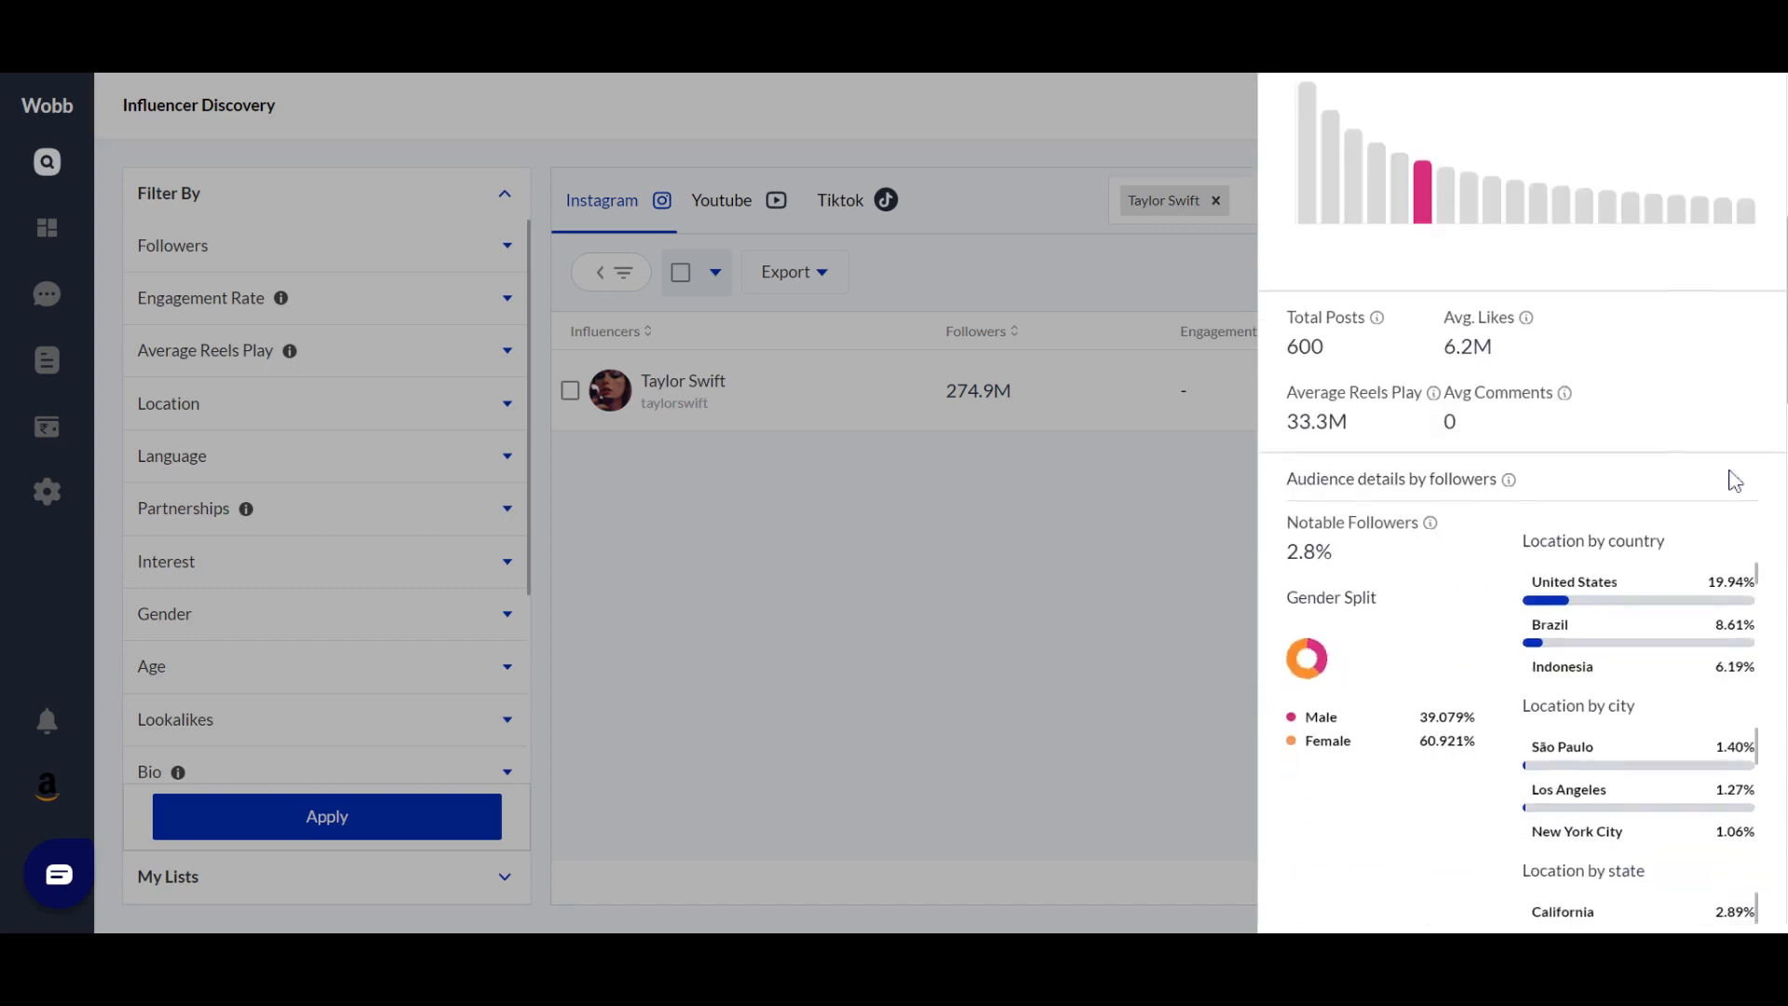
pyautogui.scroll(-3, 1734, 482)
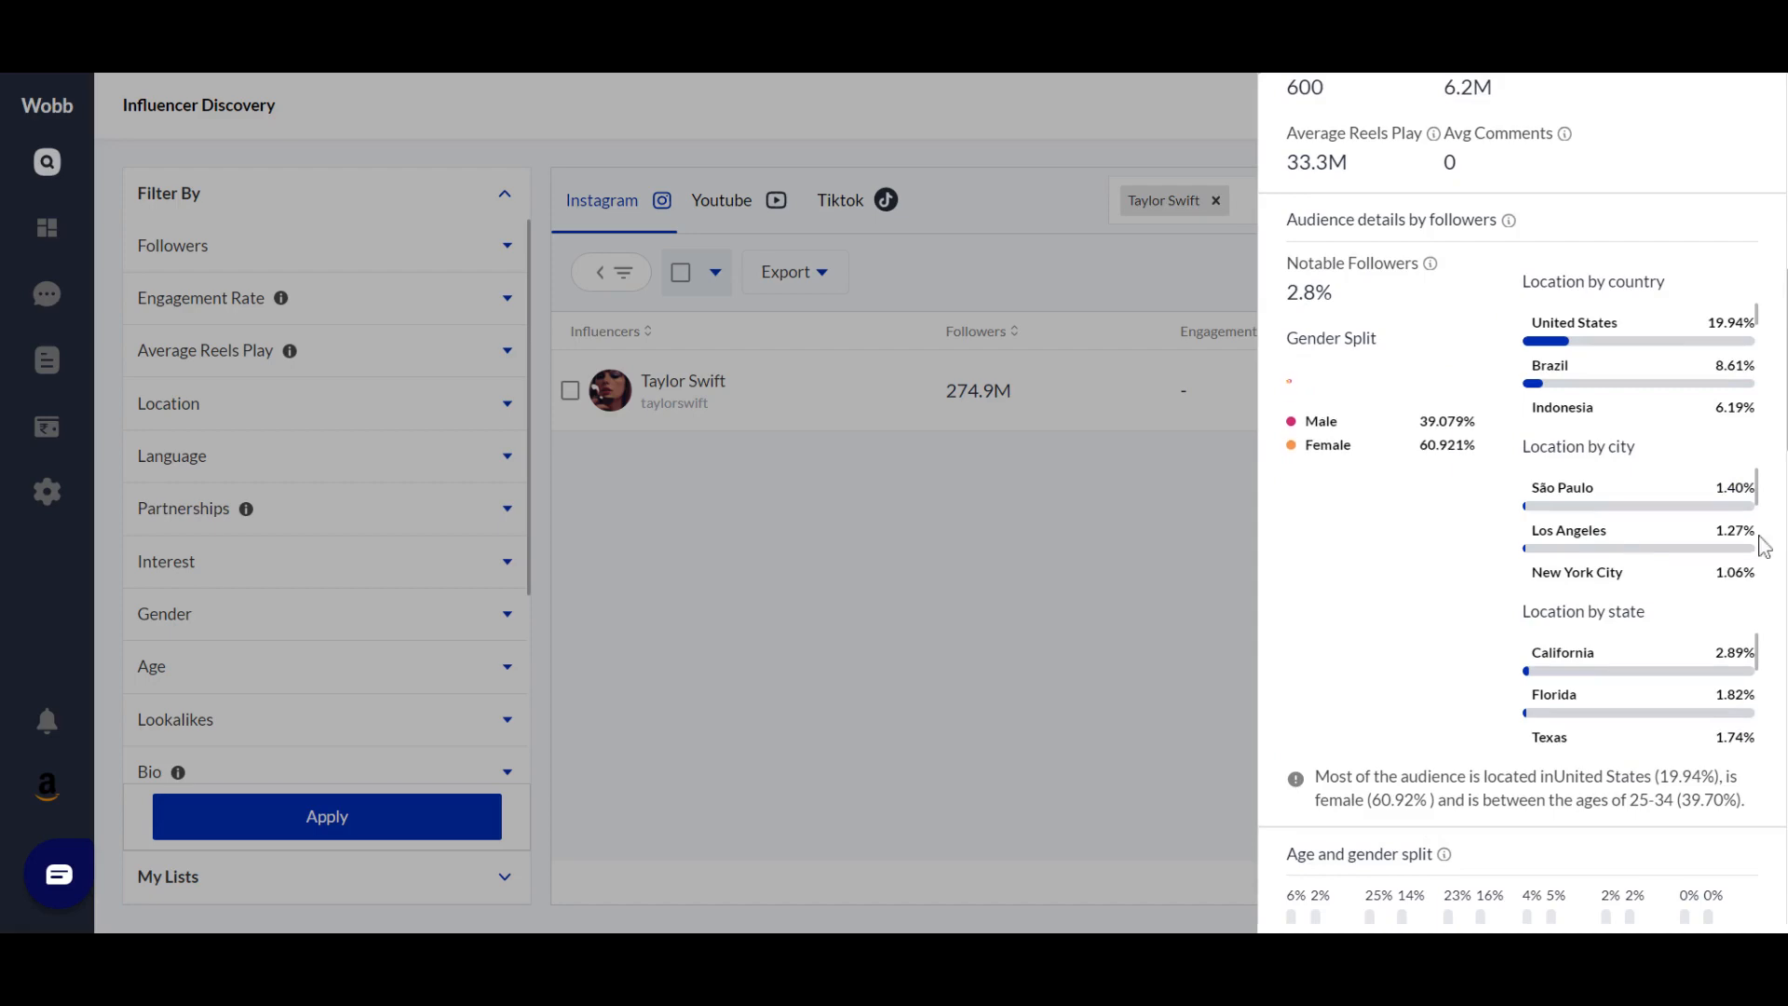
pyautogui.scroll(-2, 1636, 559)
pyautogui.scroll(-2, 1763, 545)
pyautogui.scroll(-3, 1764, 545)
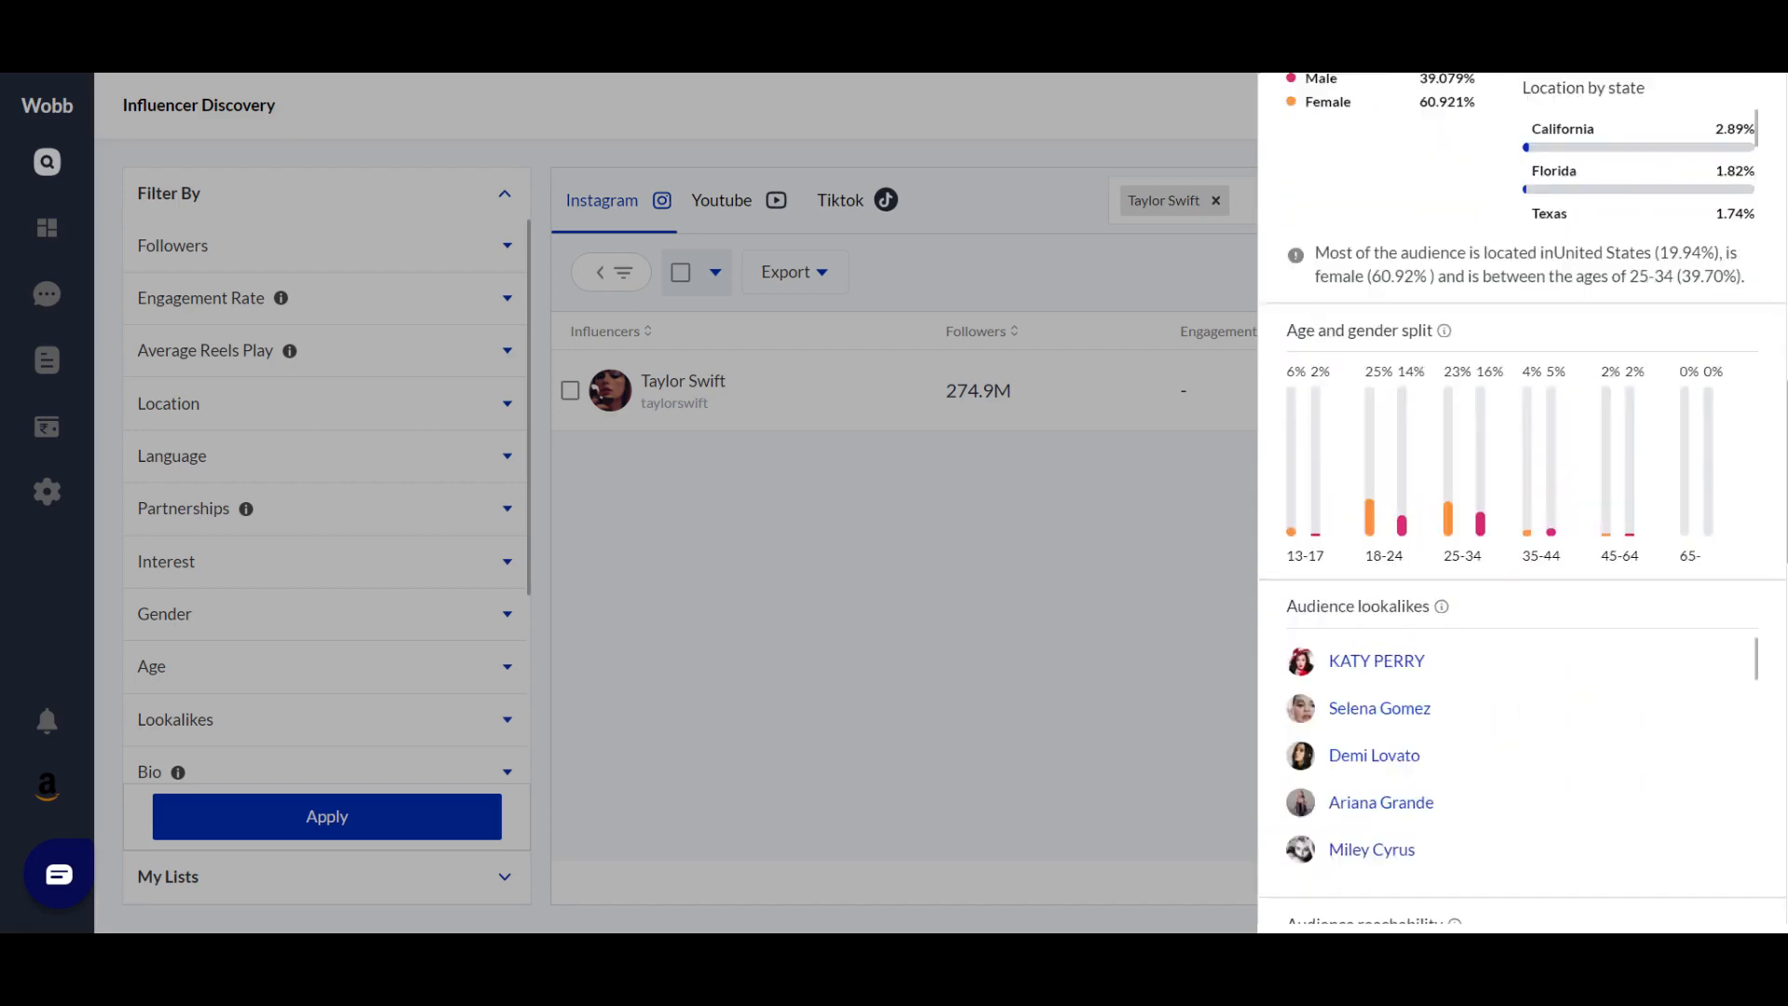
pyautogui.scroll(-2, 1764, 545)
pyautogui.scroll(-2, 1763, 544)
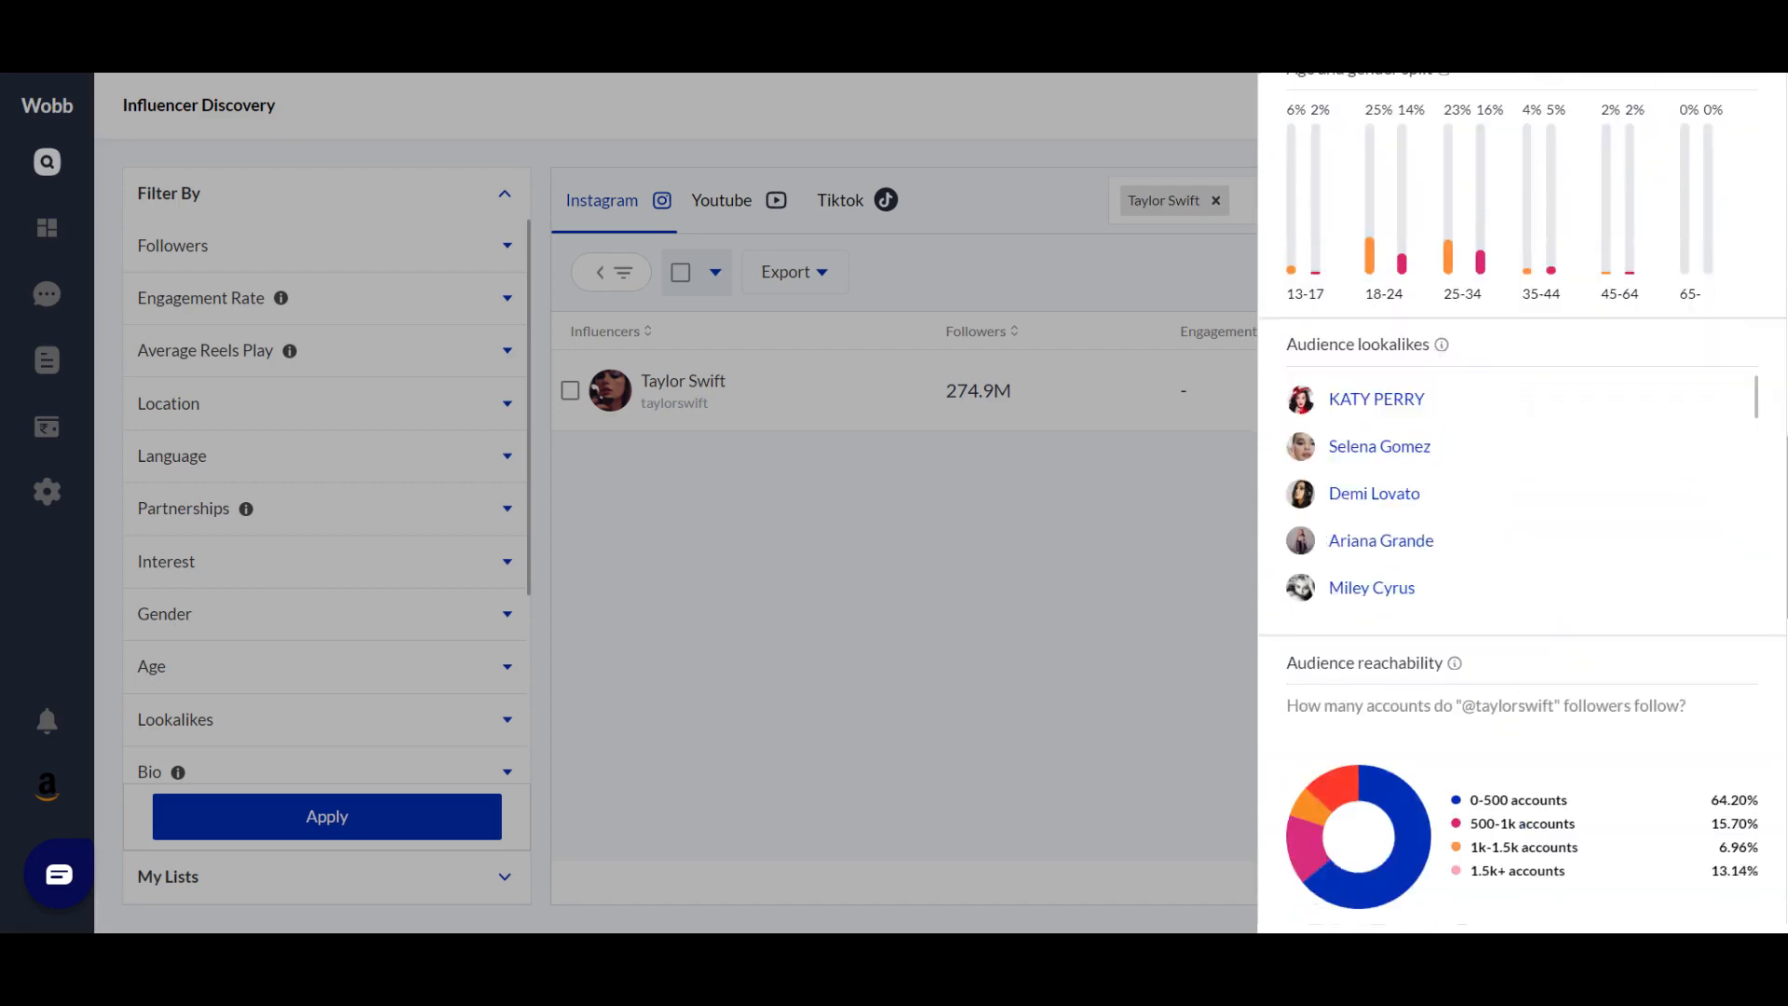
pyautogui.scroll(-3, 1523, 507)
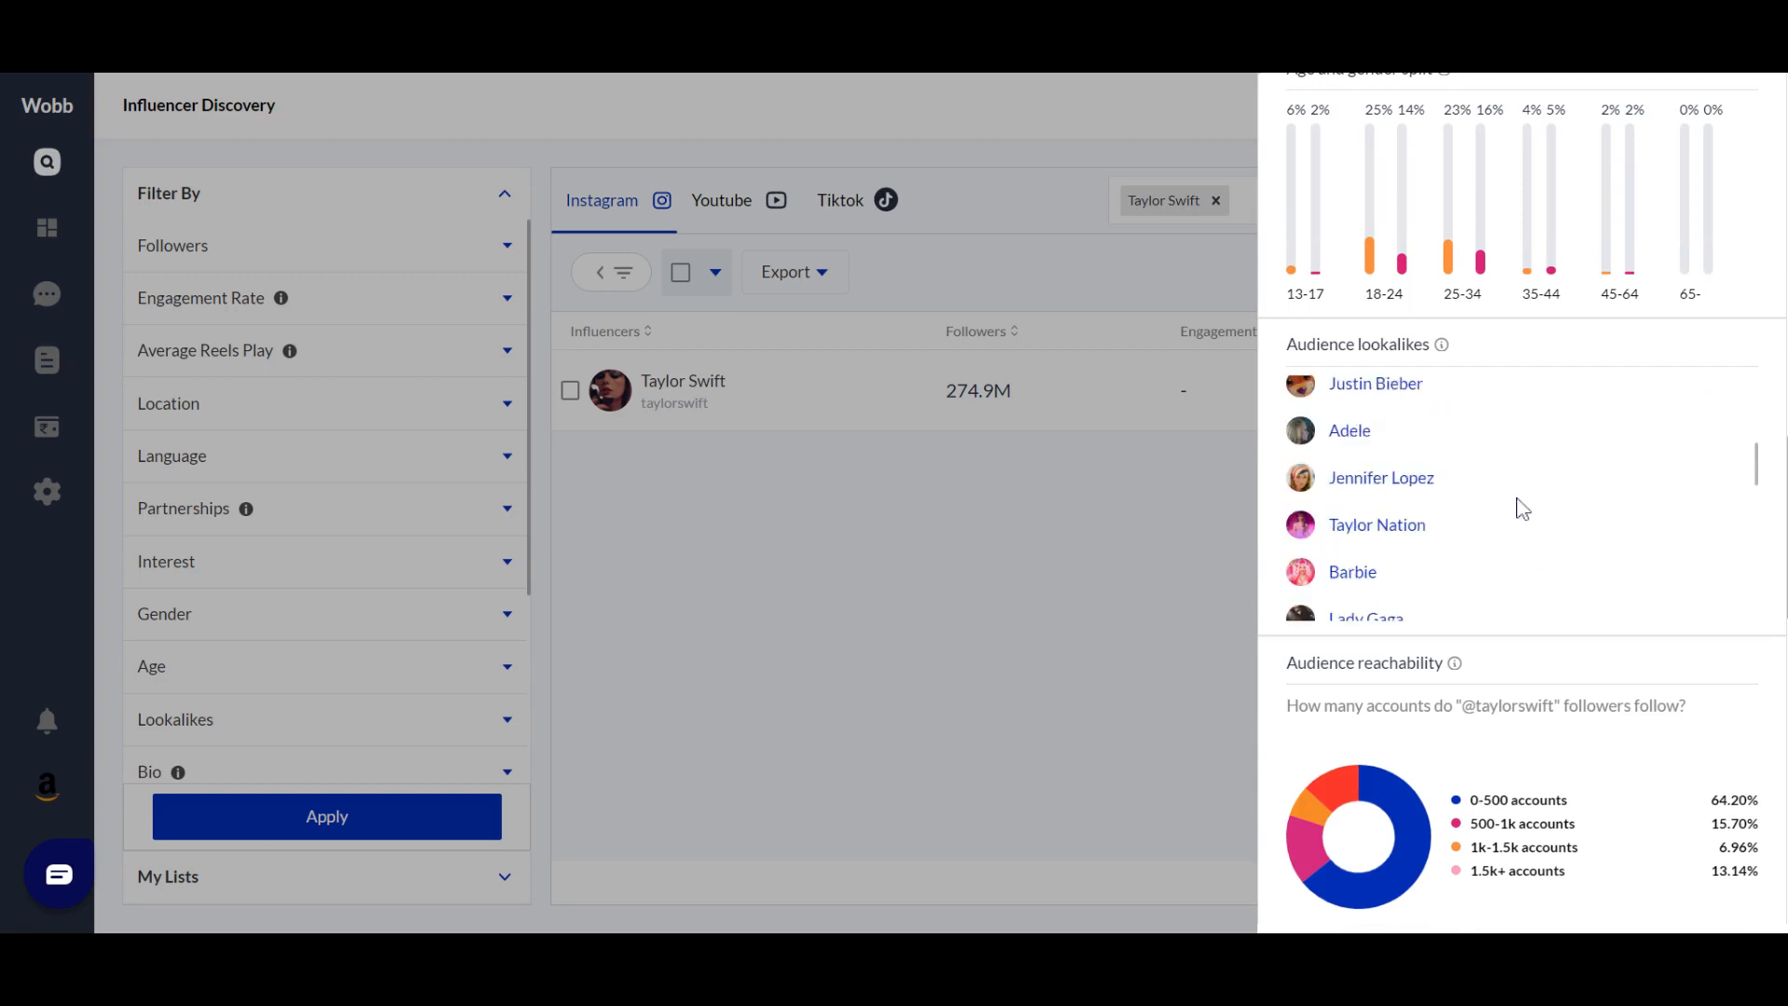
pyautogui.scroll(3, 1523, 507)
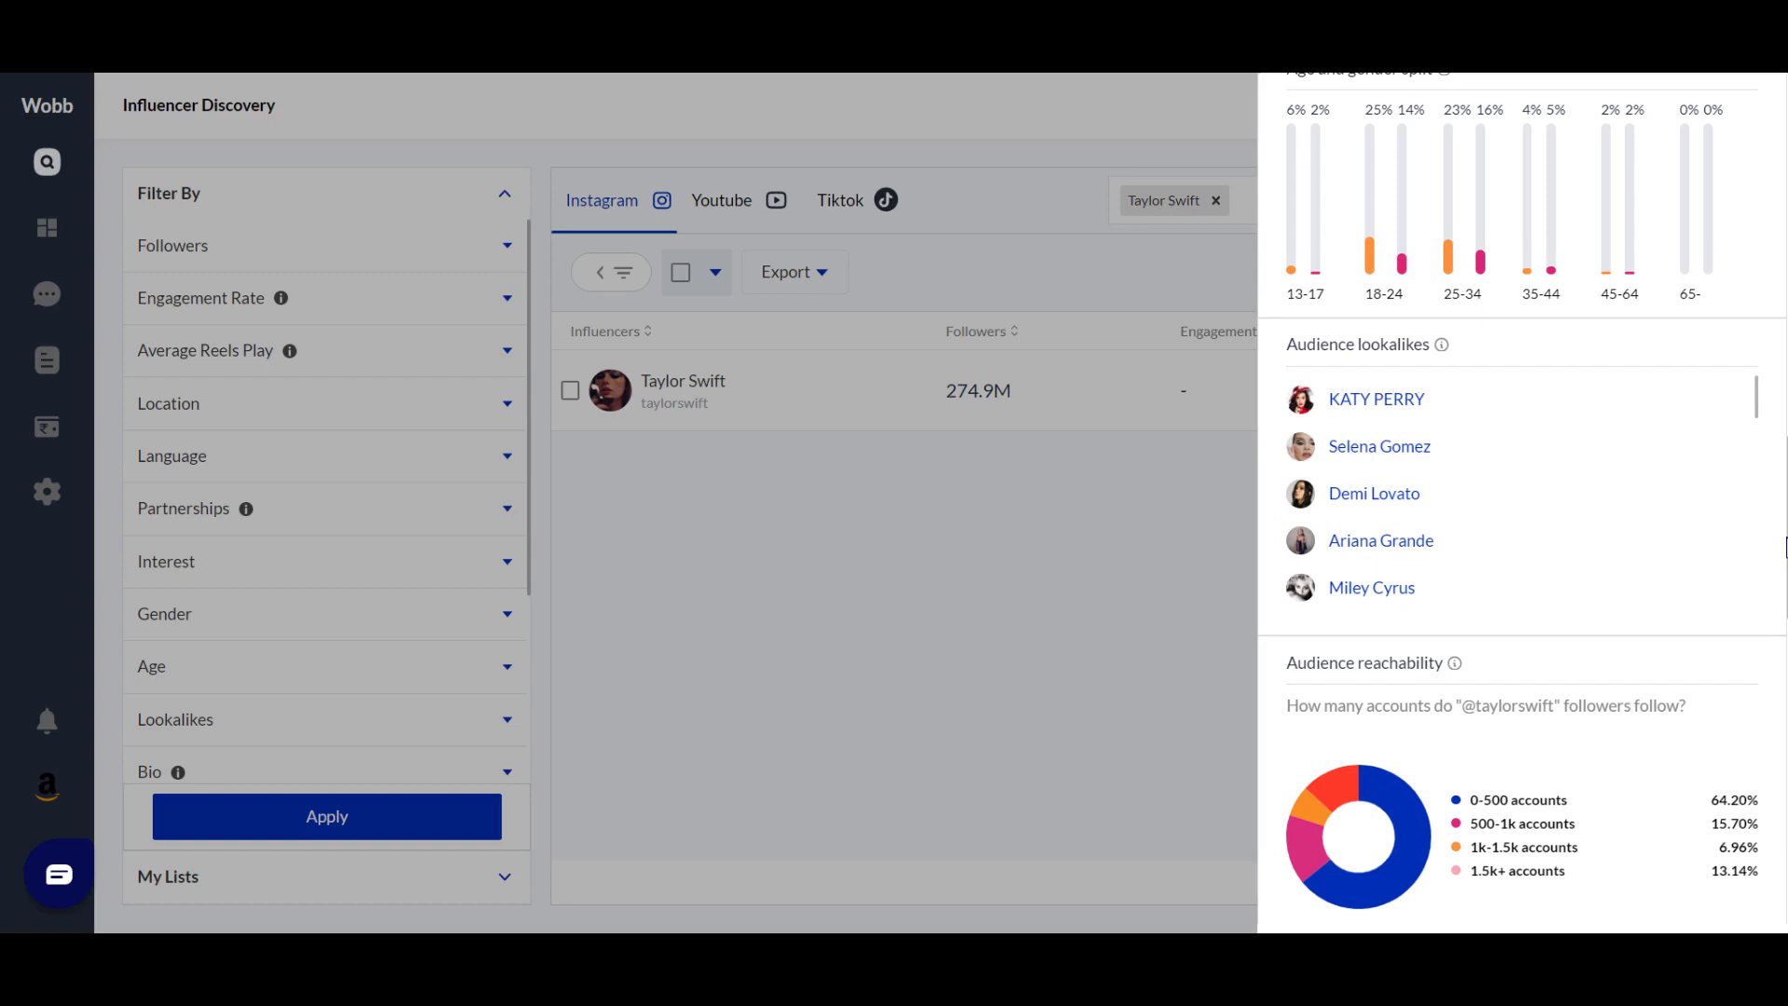
pyautogui.scroll(-8, 1523, 508)
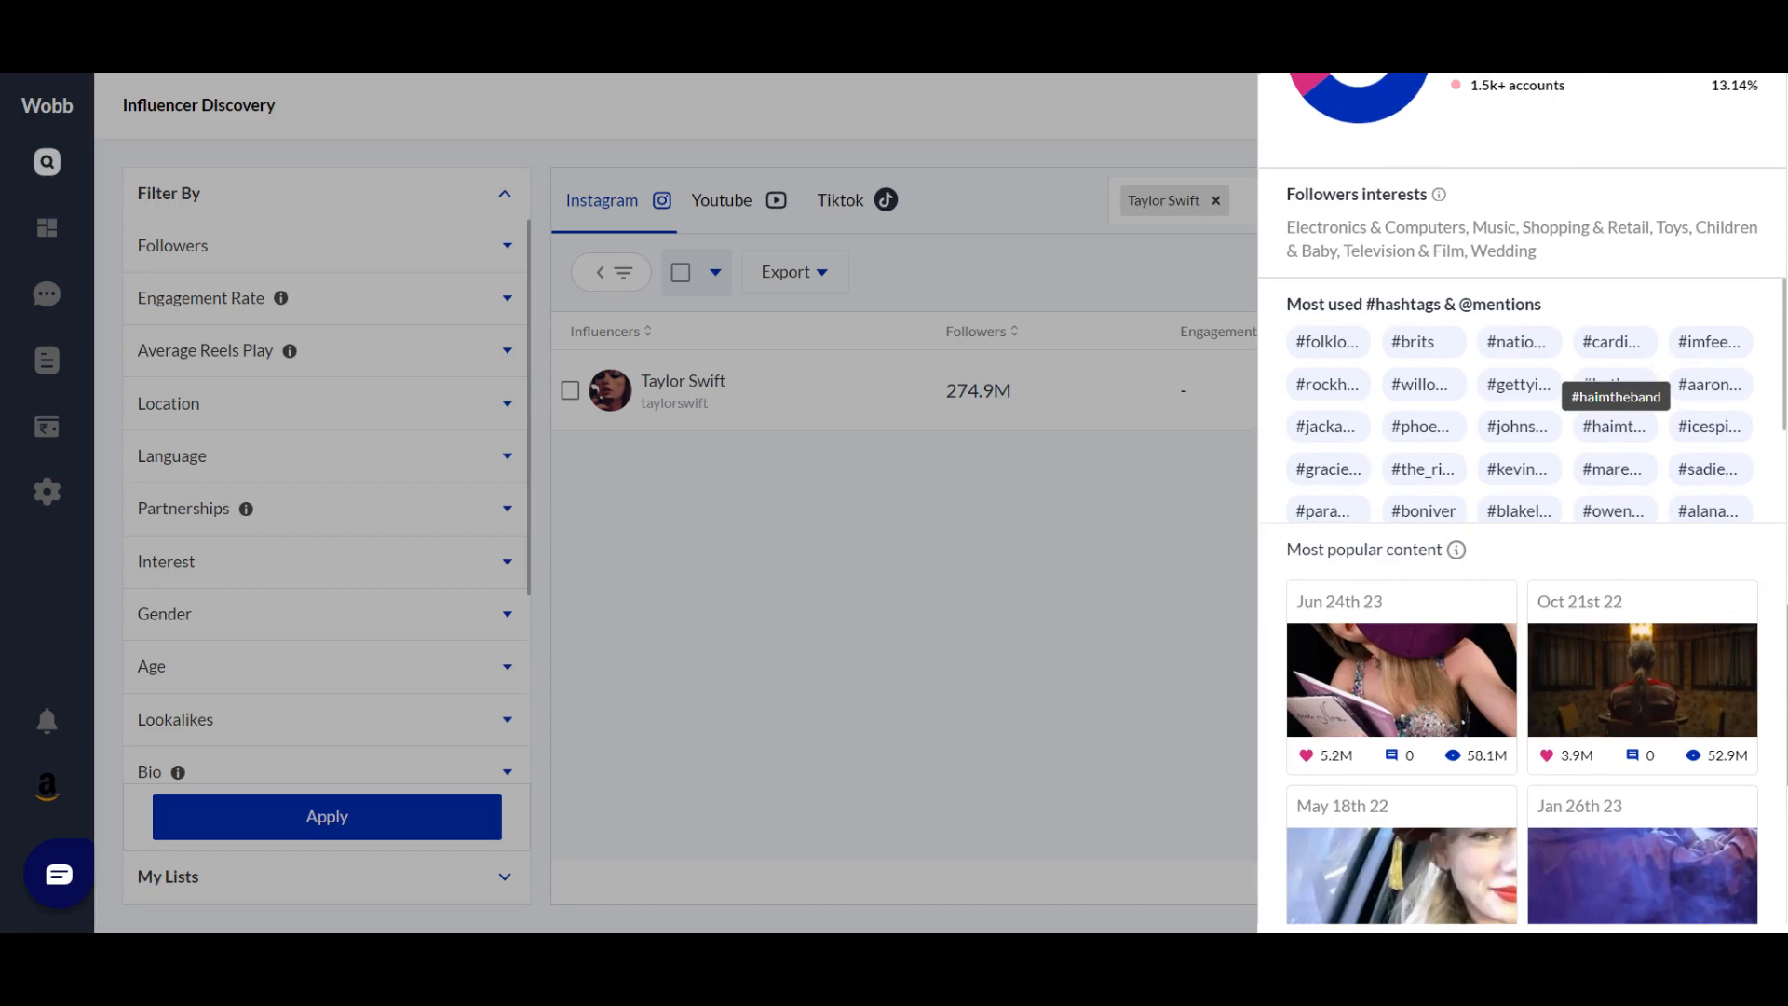
pyautogui.scroll(-3, 1615, 419)
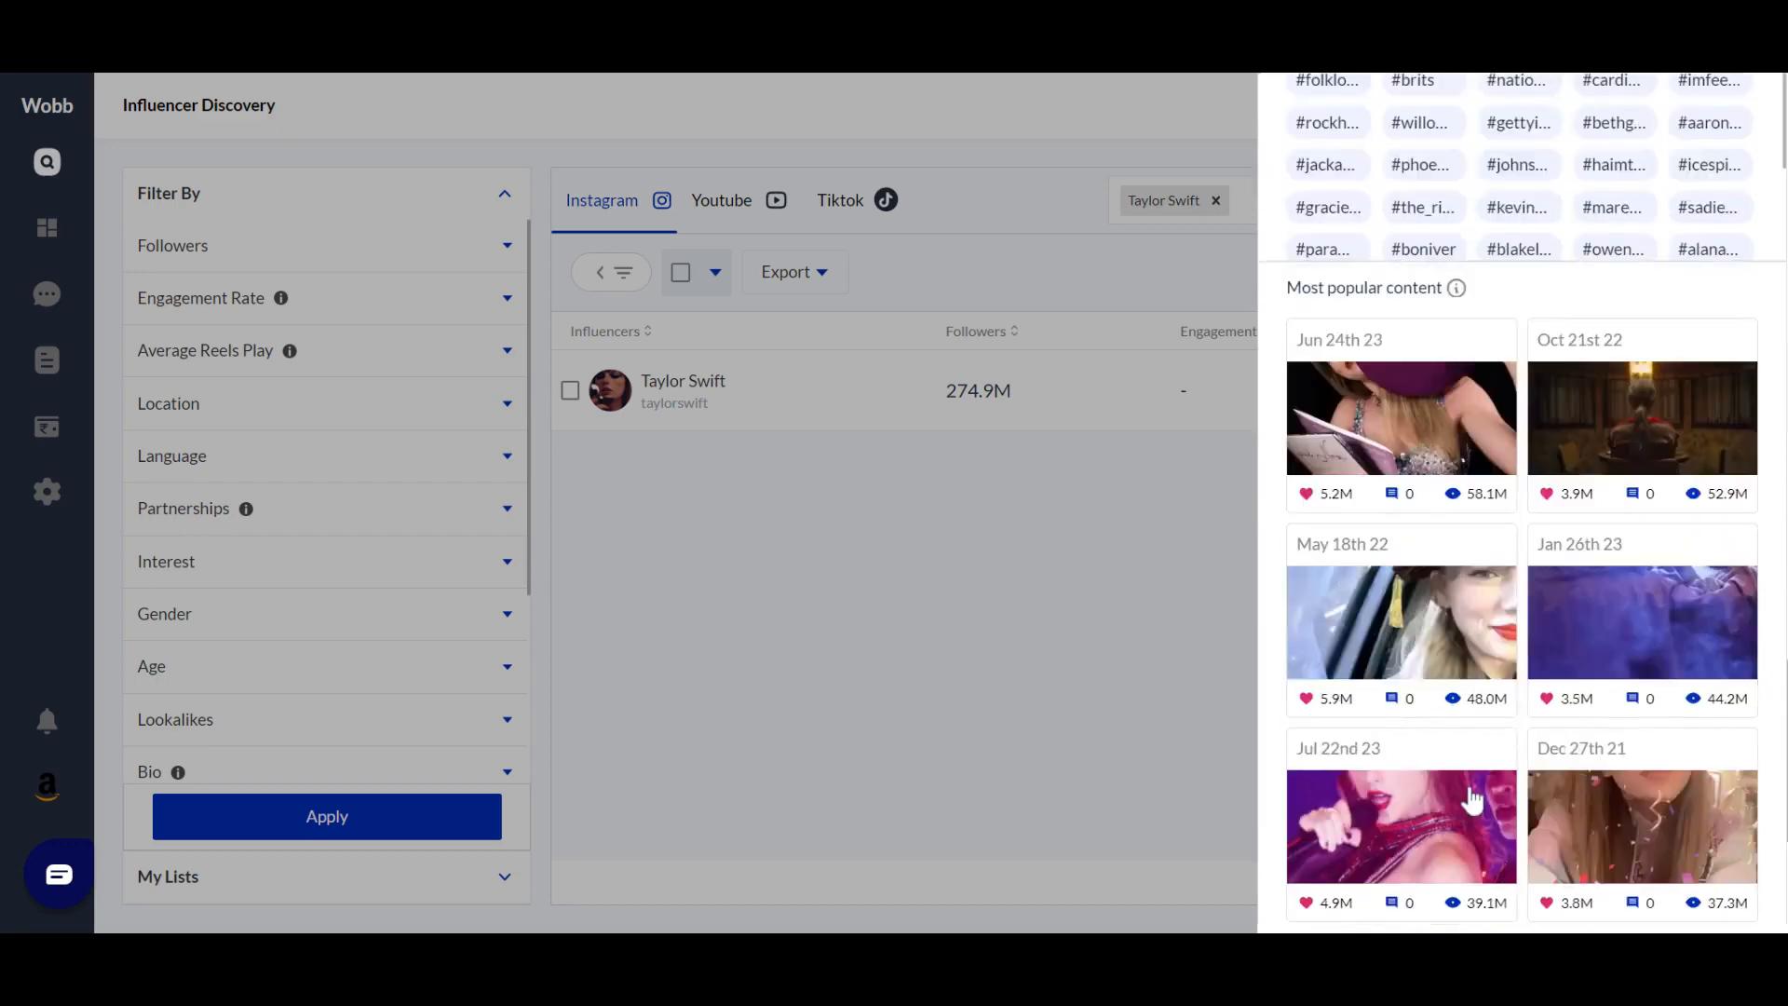
pyautogui.scroll(-4, 1772, 666)
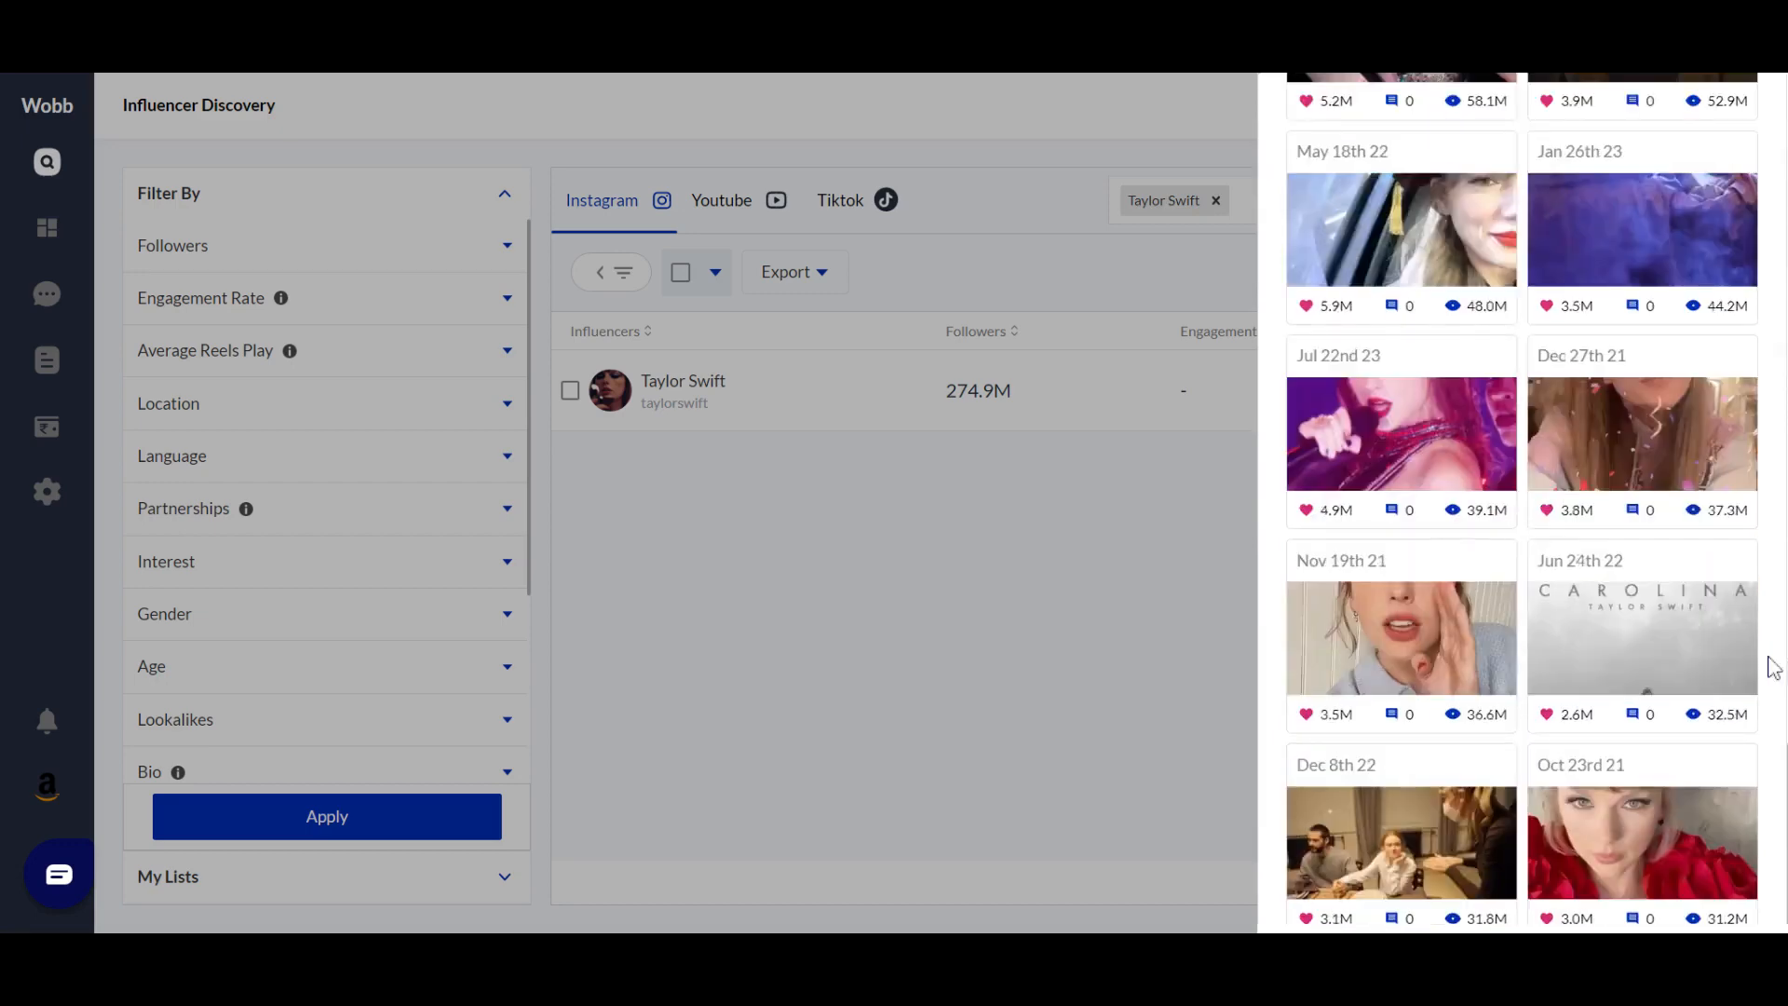
pyautogui.scroll(12, 1772, 666)
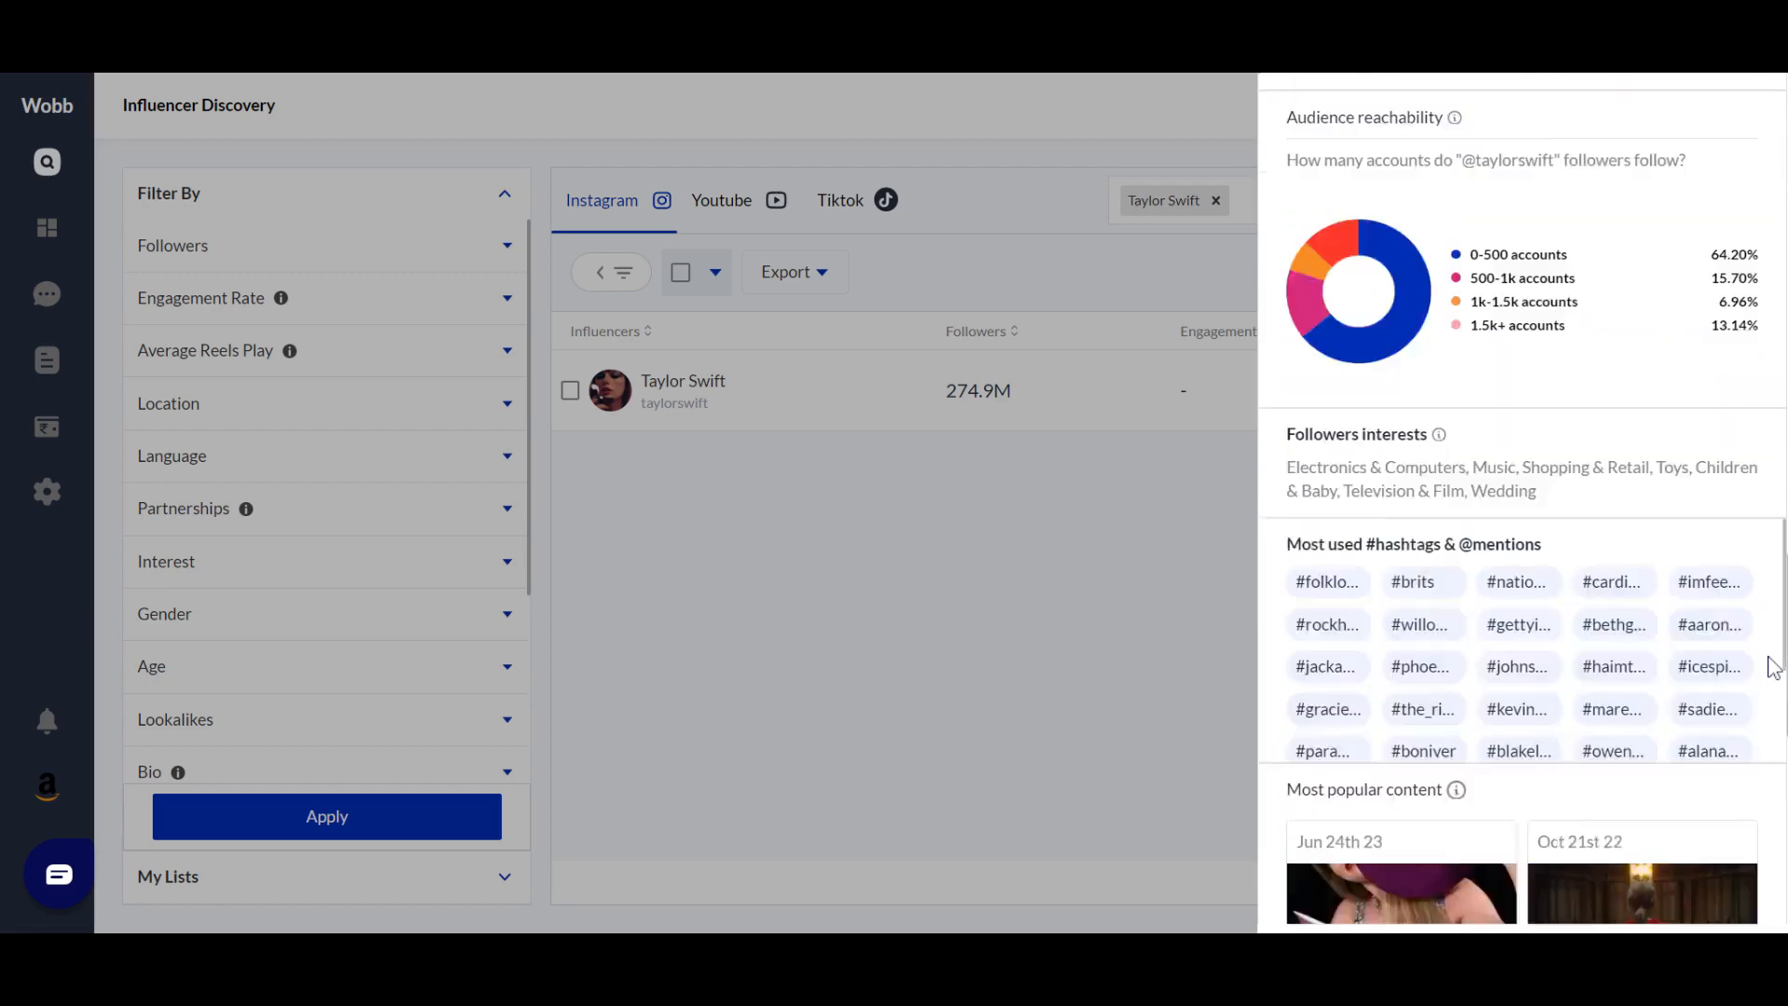
pyautogui.scroll(6, 1772, 667)
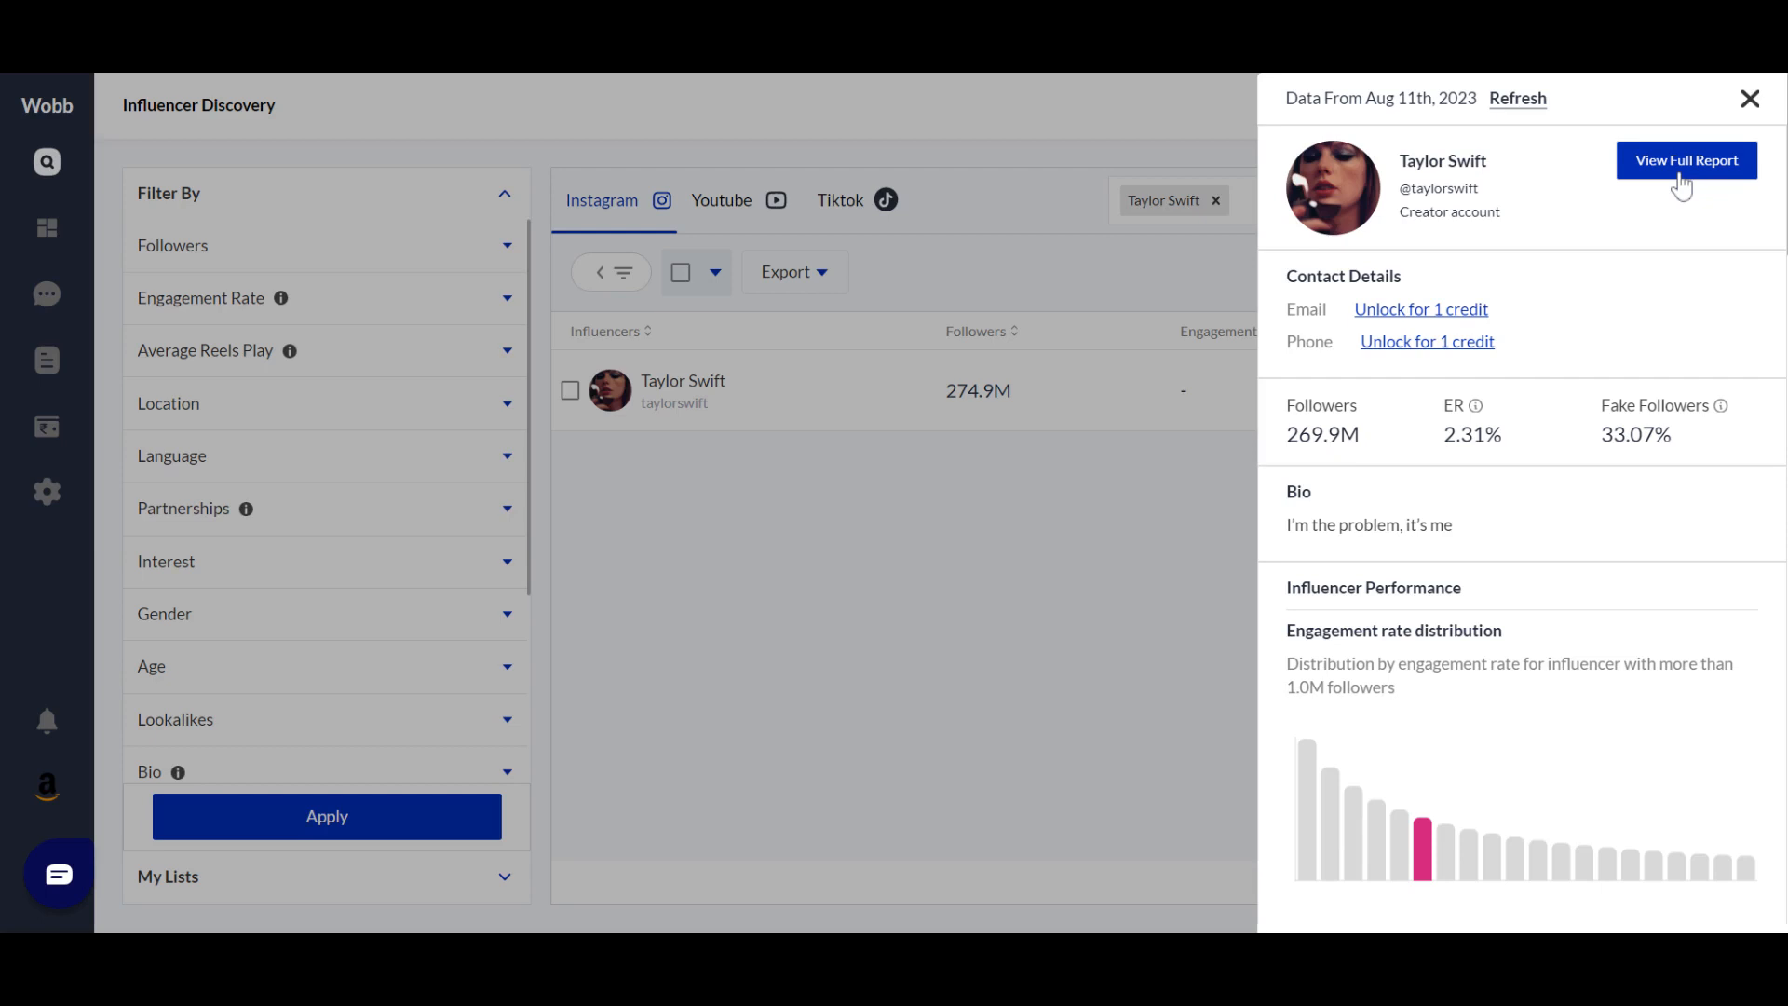
# Close the Taylor Swift profile details and remove Taylor Swift from the user search
pyautogui.click(1749, 98)
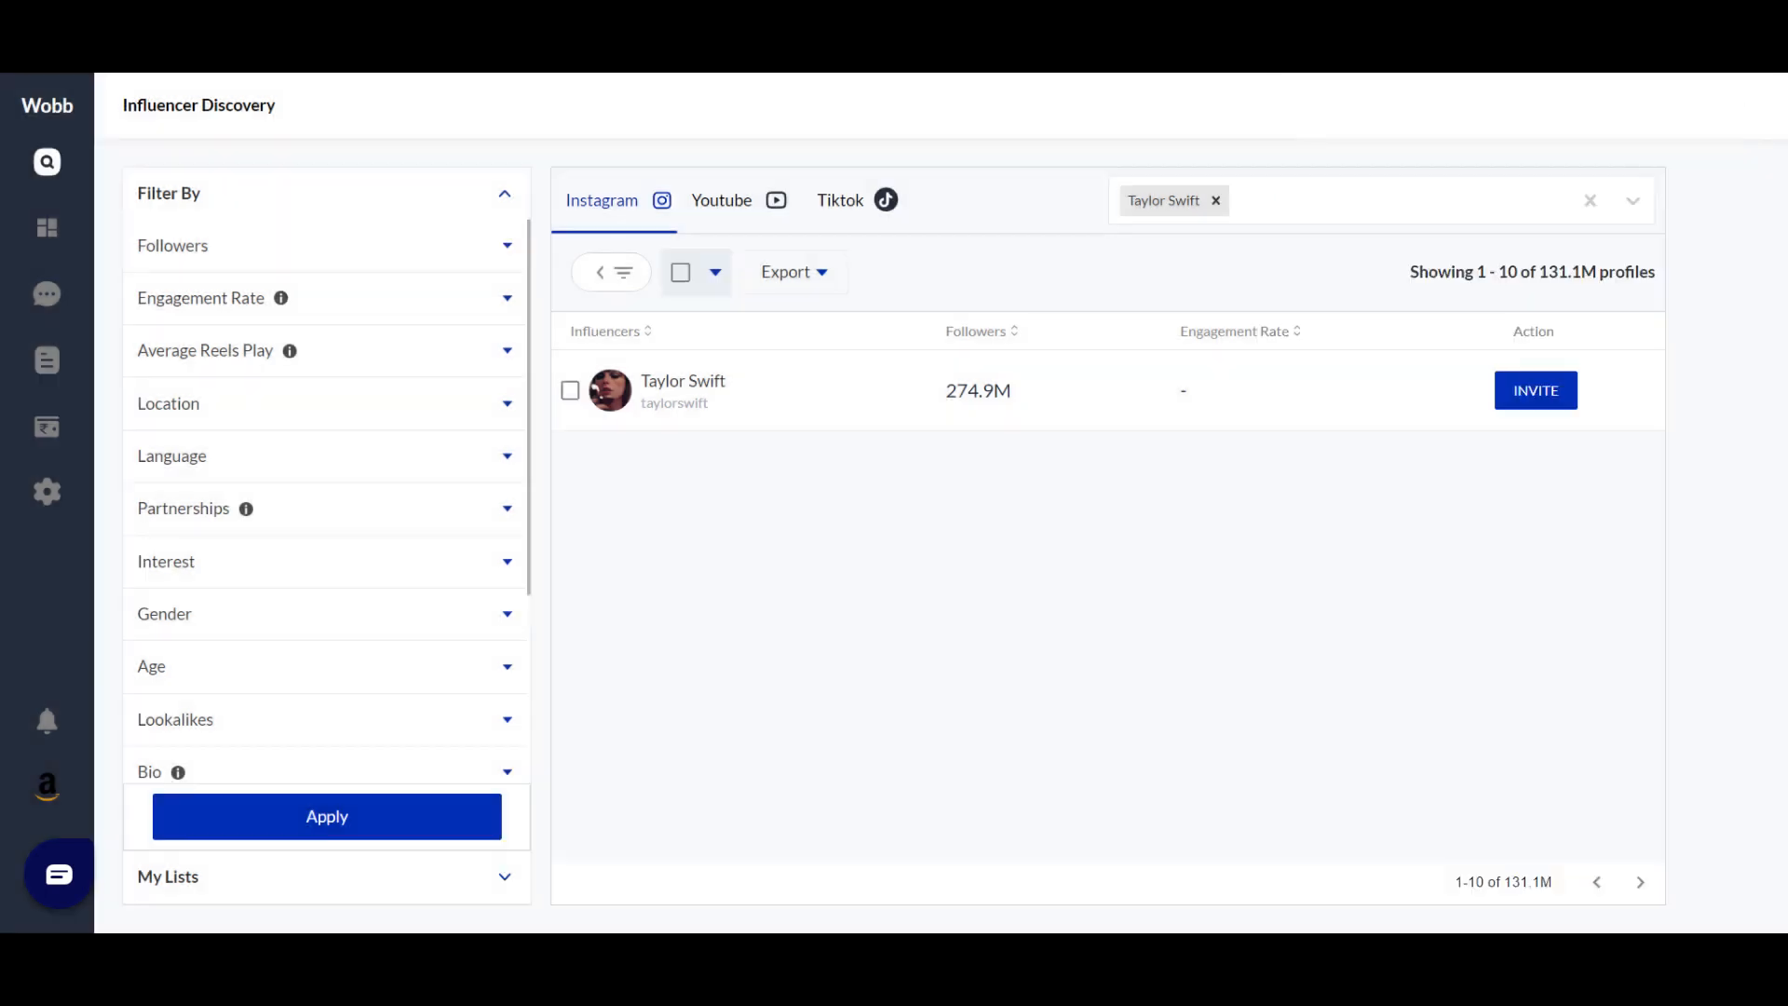
pyautogui.click(1215, 201)
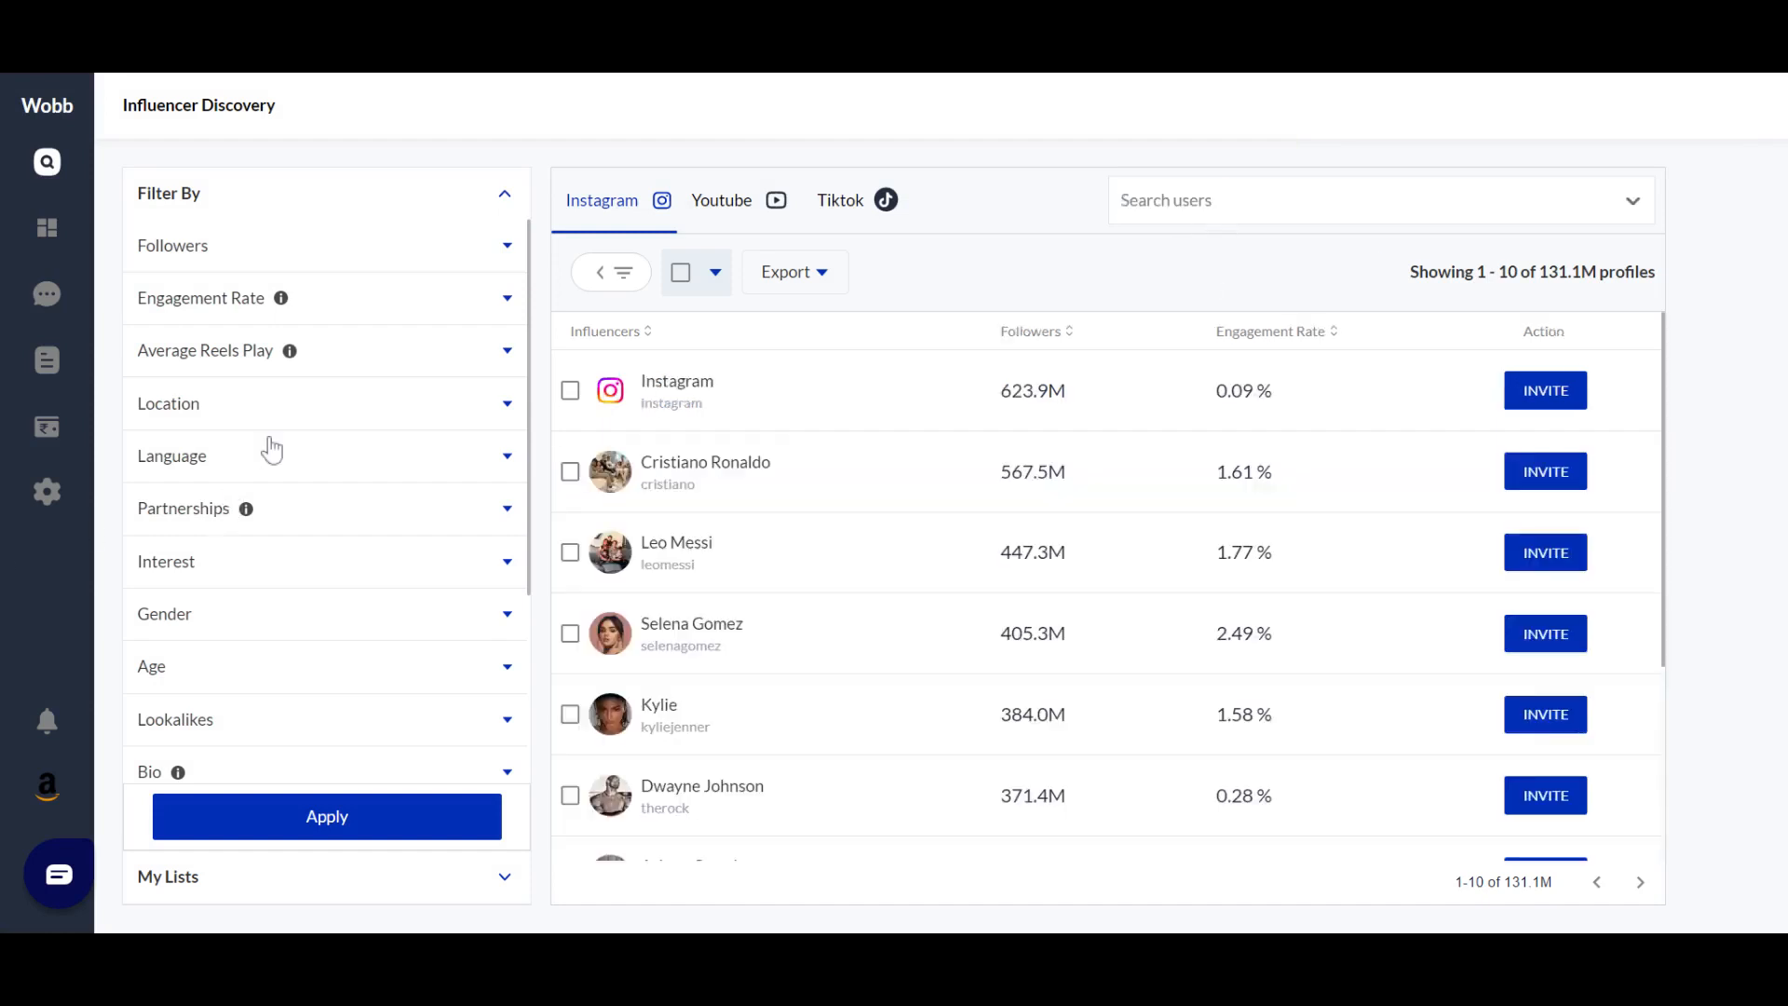
# Set the Followers filter to a range starting at 35,000 and choose its upper limit
pyautogui.scroll(-3, 345, 421)
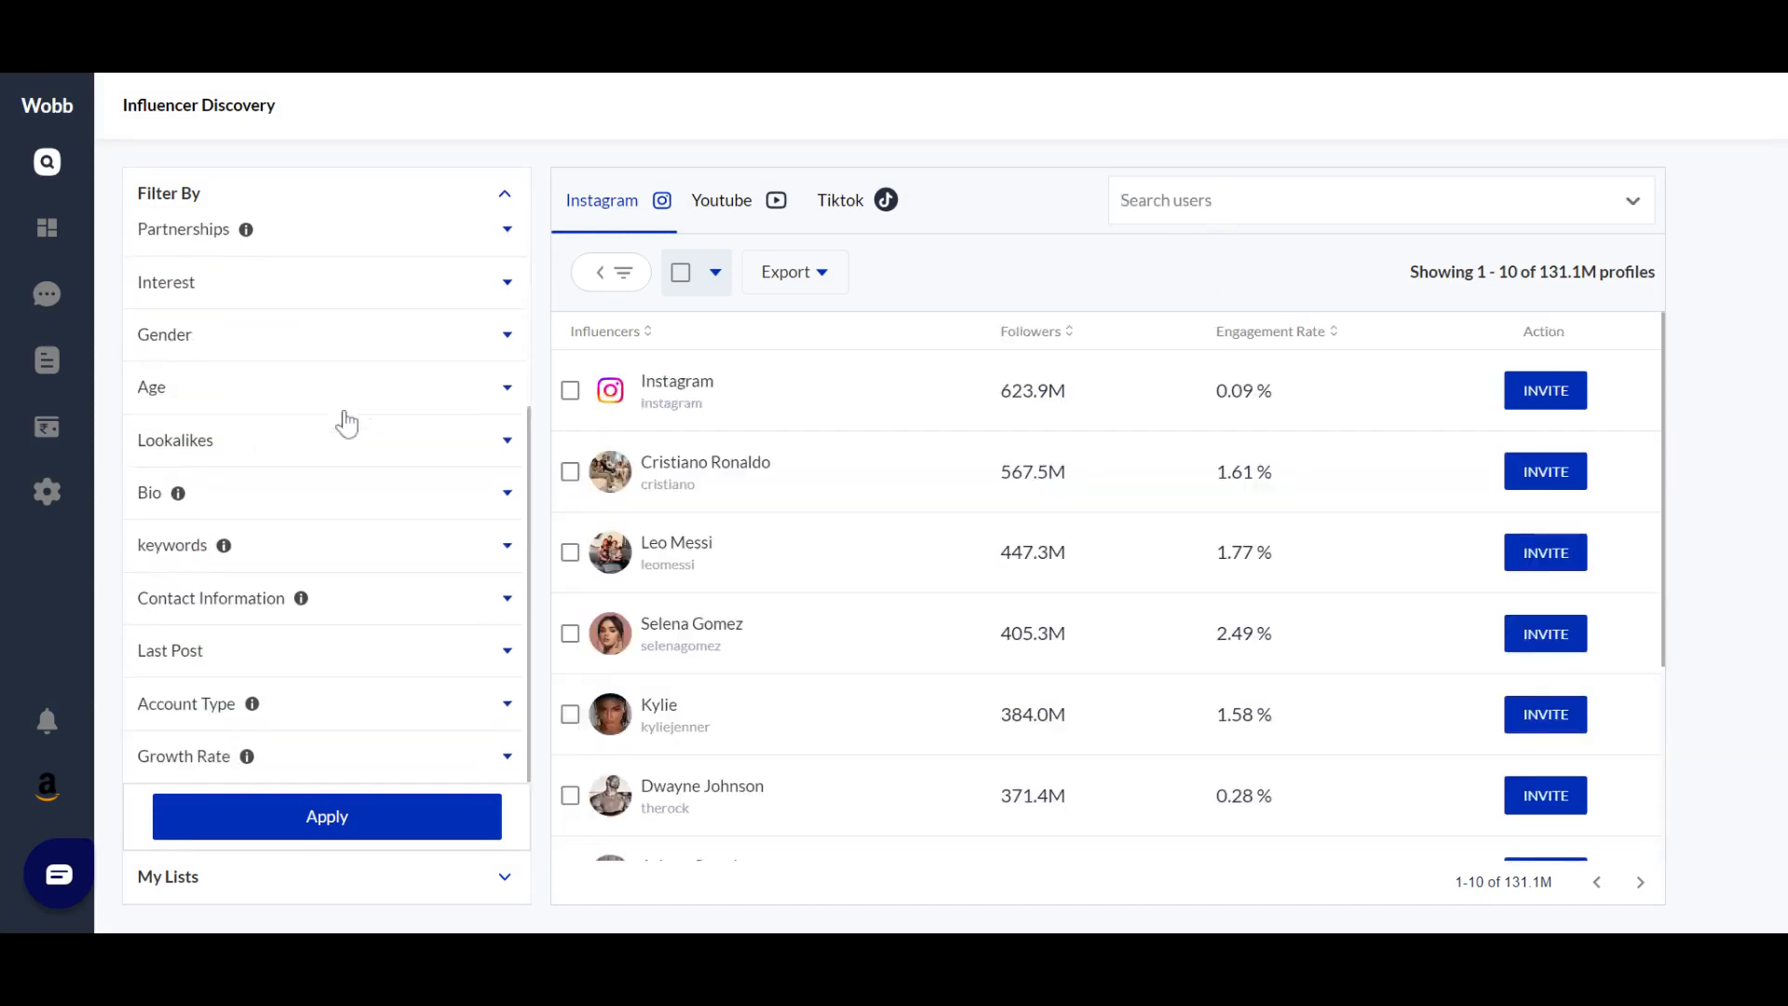
pyautogui.scroll(3, 346, 422)
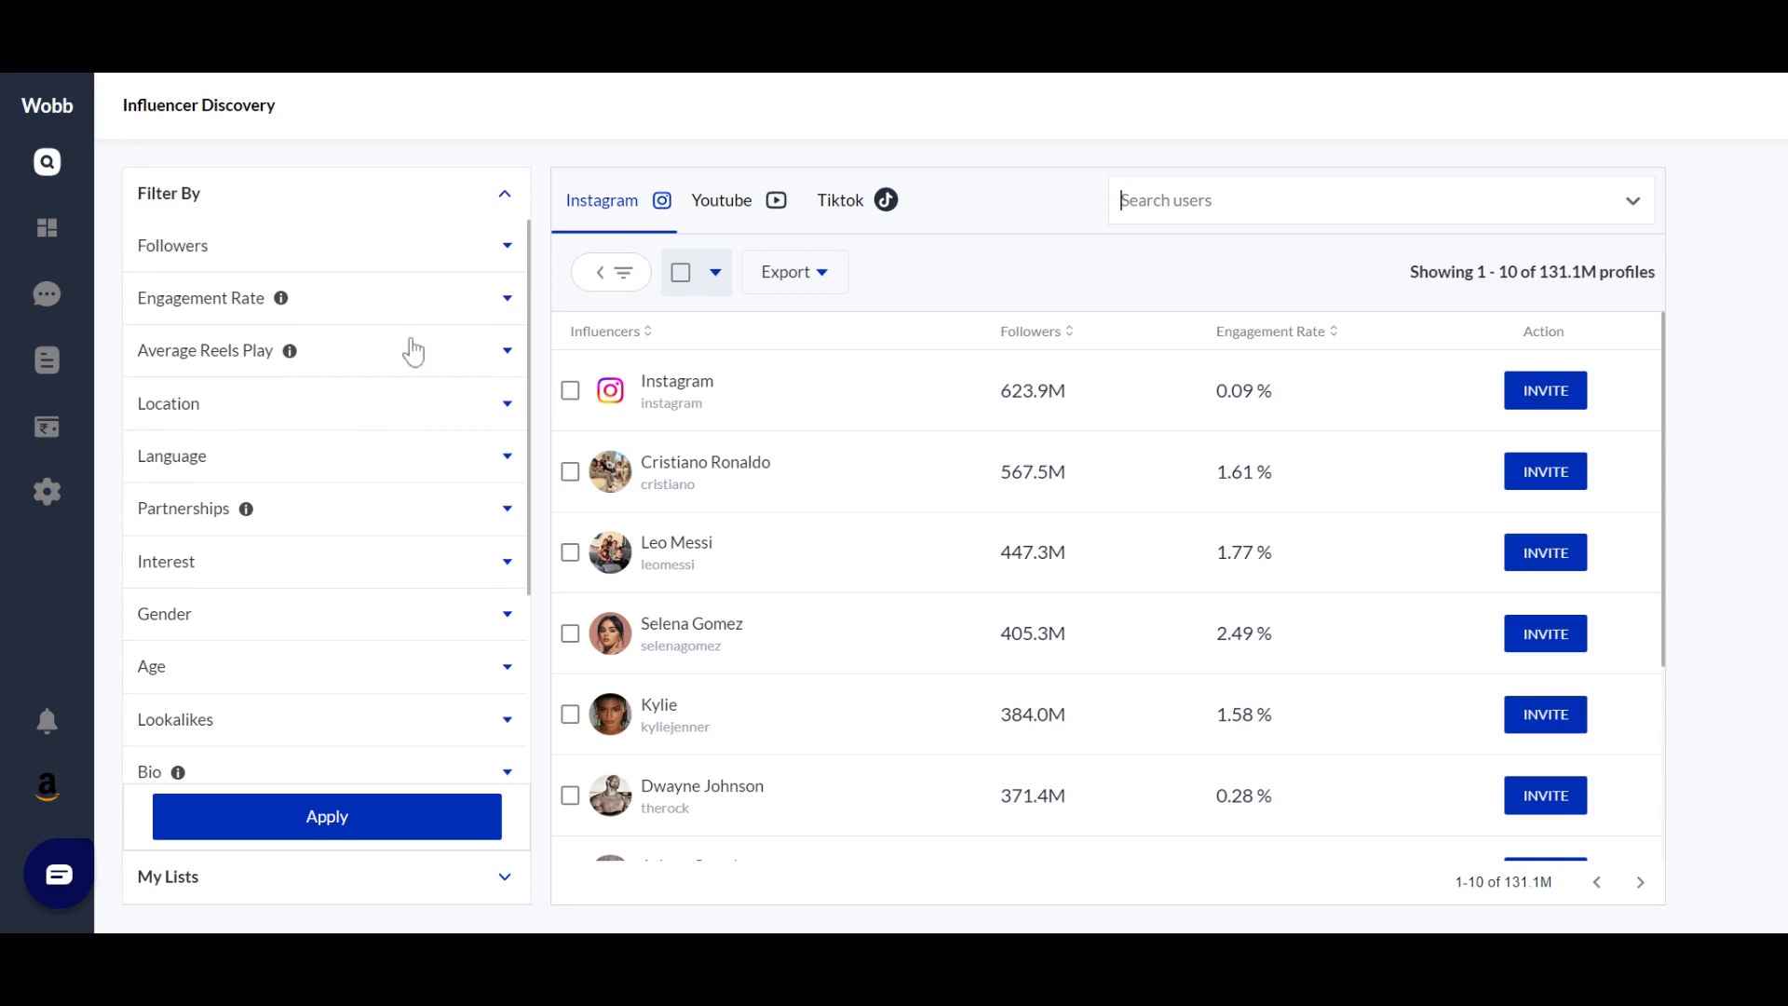
pyautogui.click(467, 267)
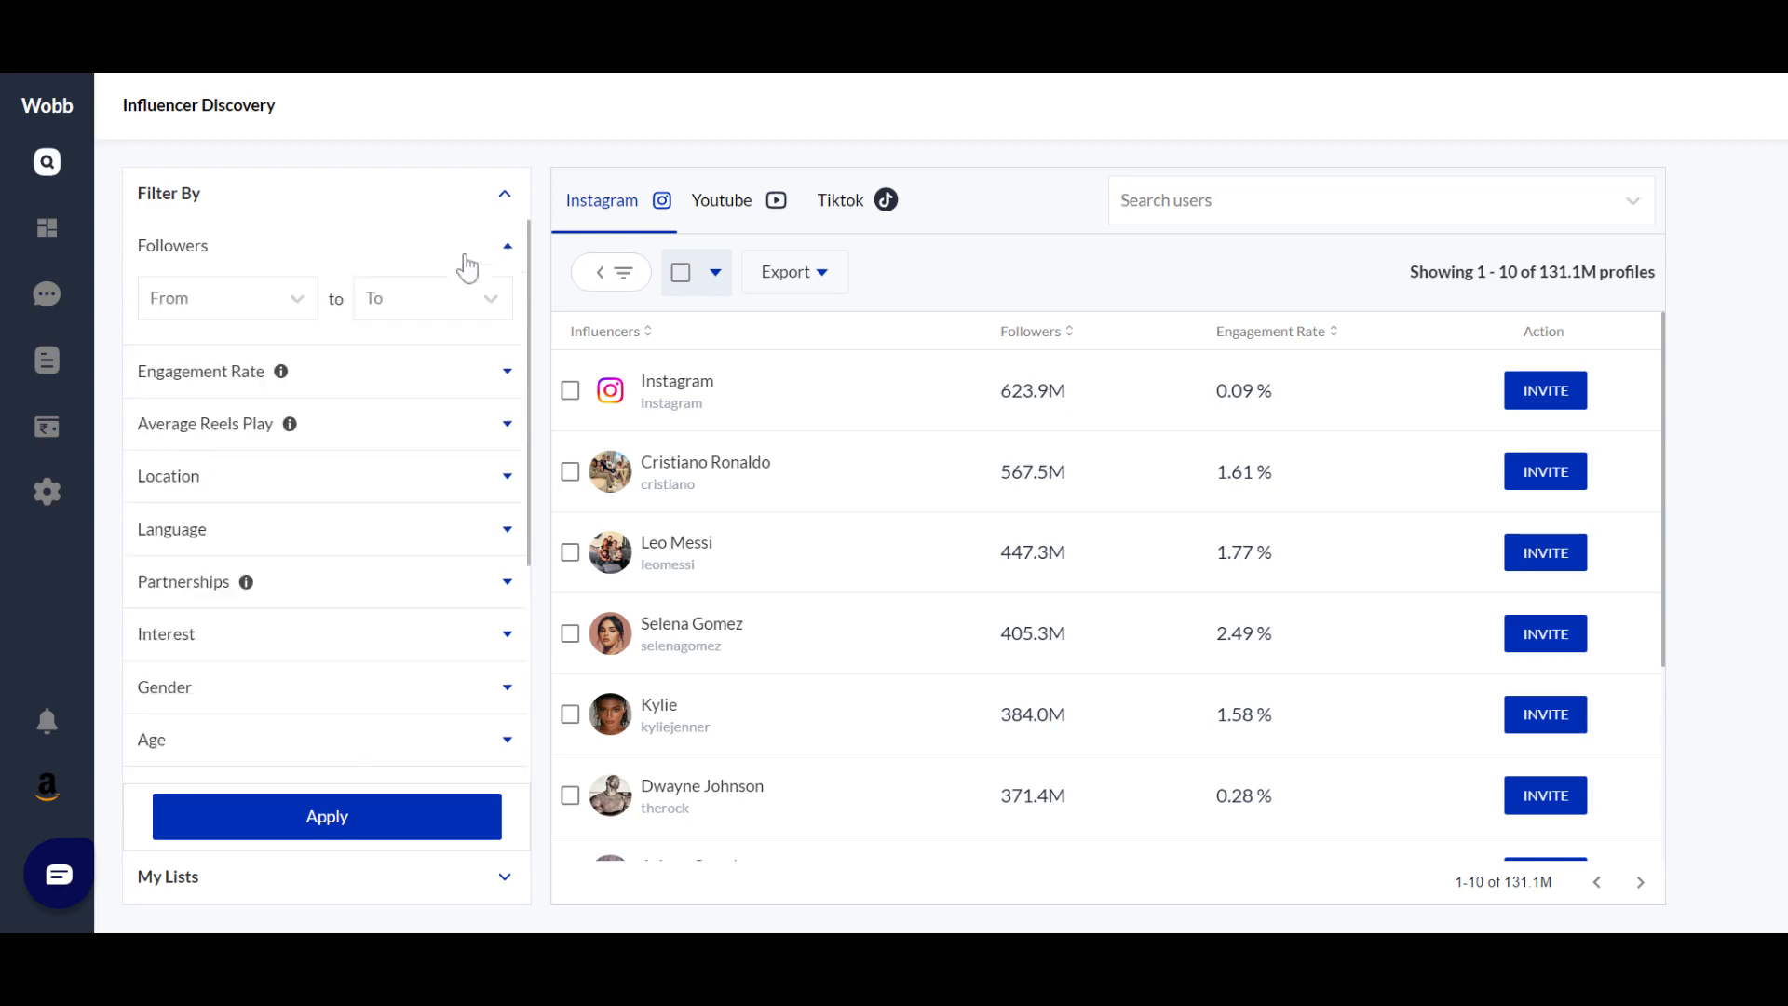
pyautogui.click(276, 316)
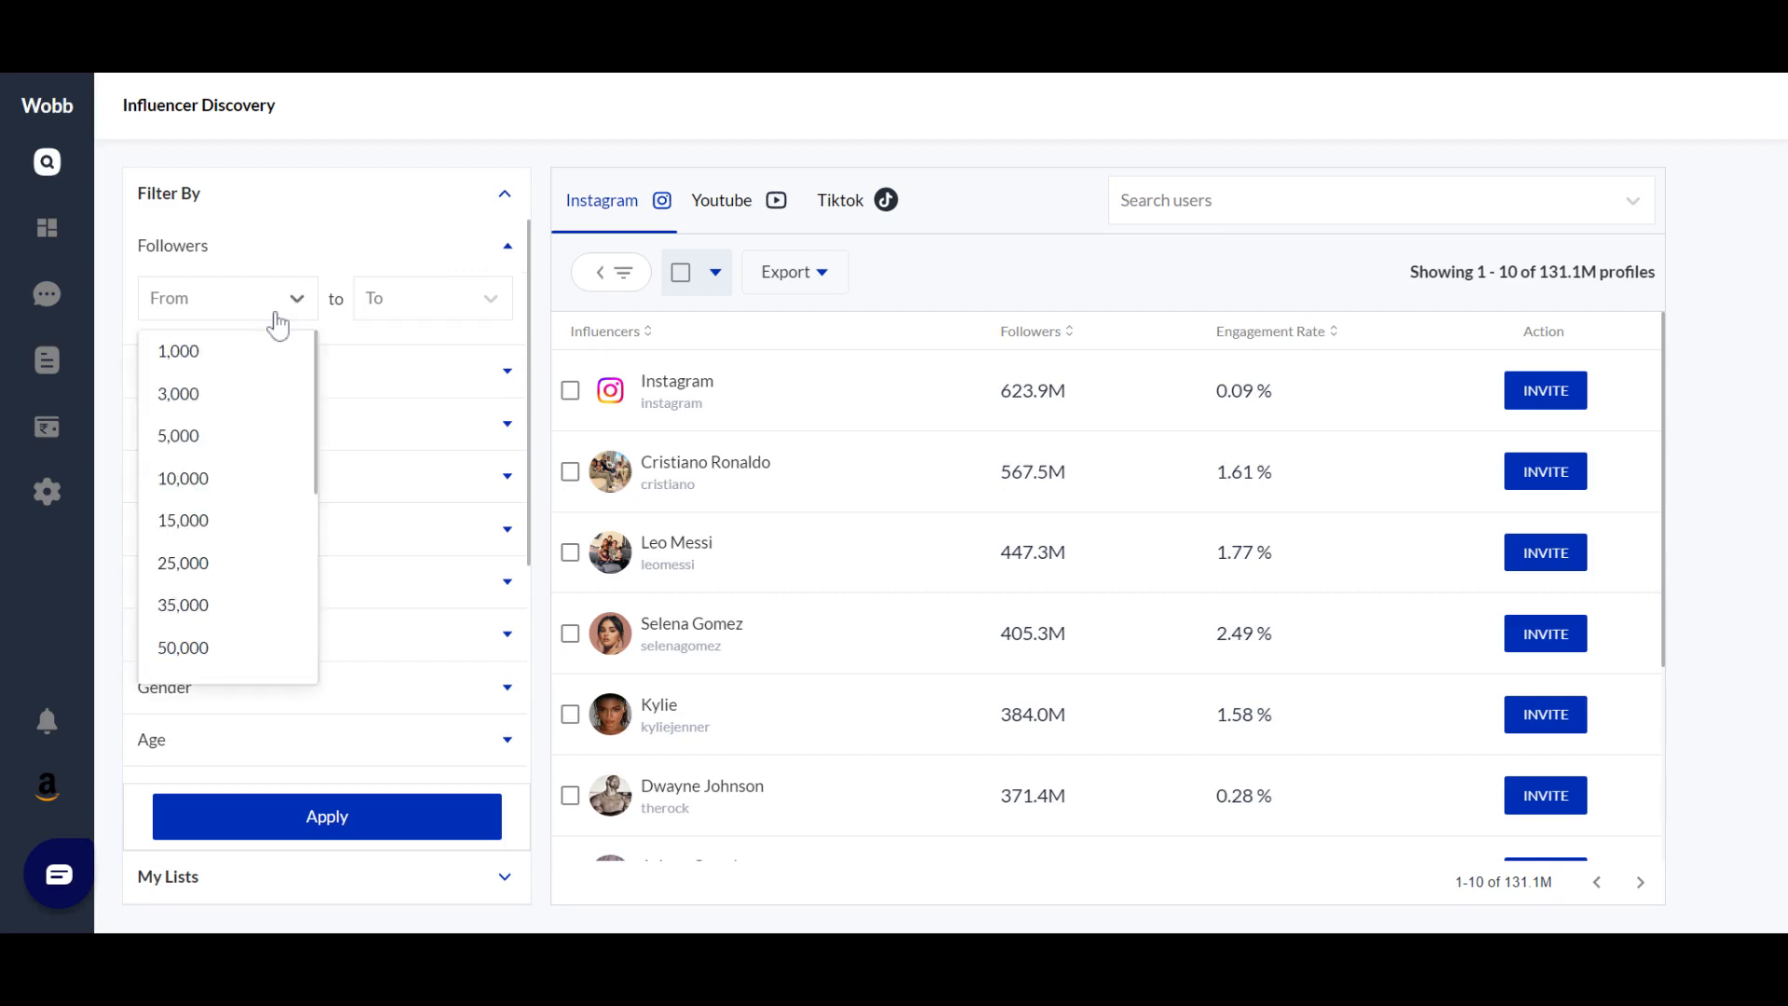
pyautogui.click(230, 622)
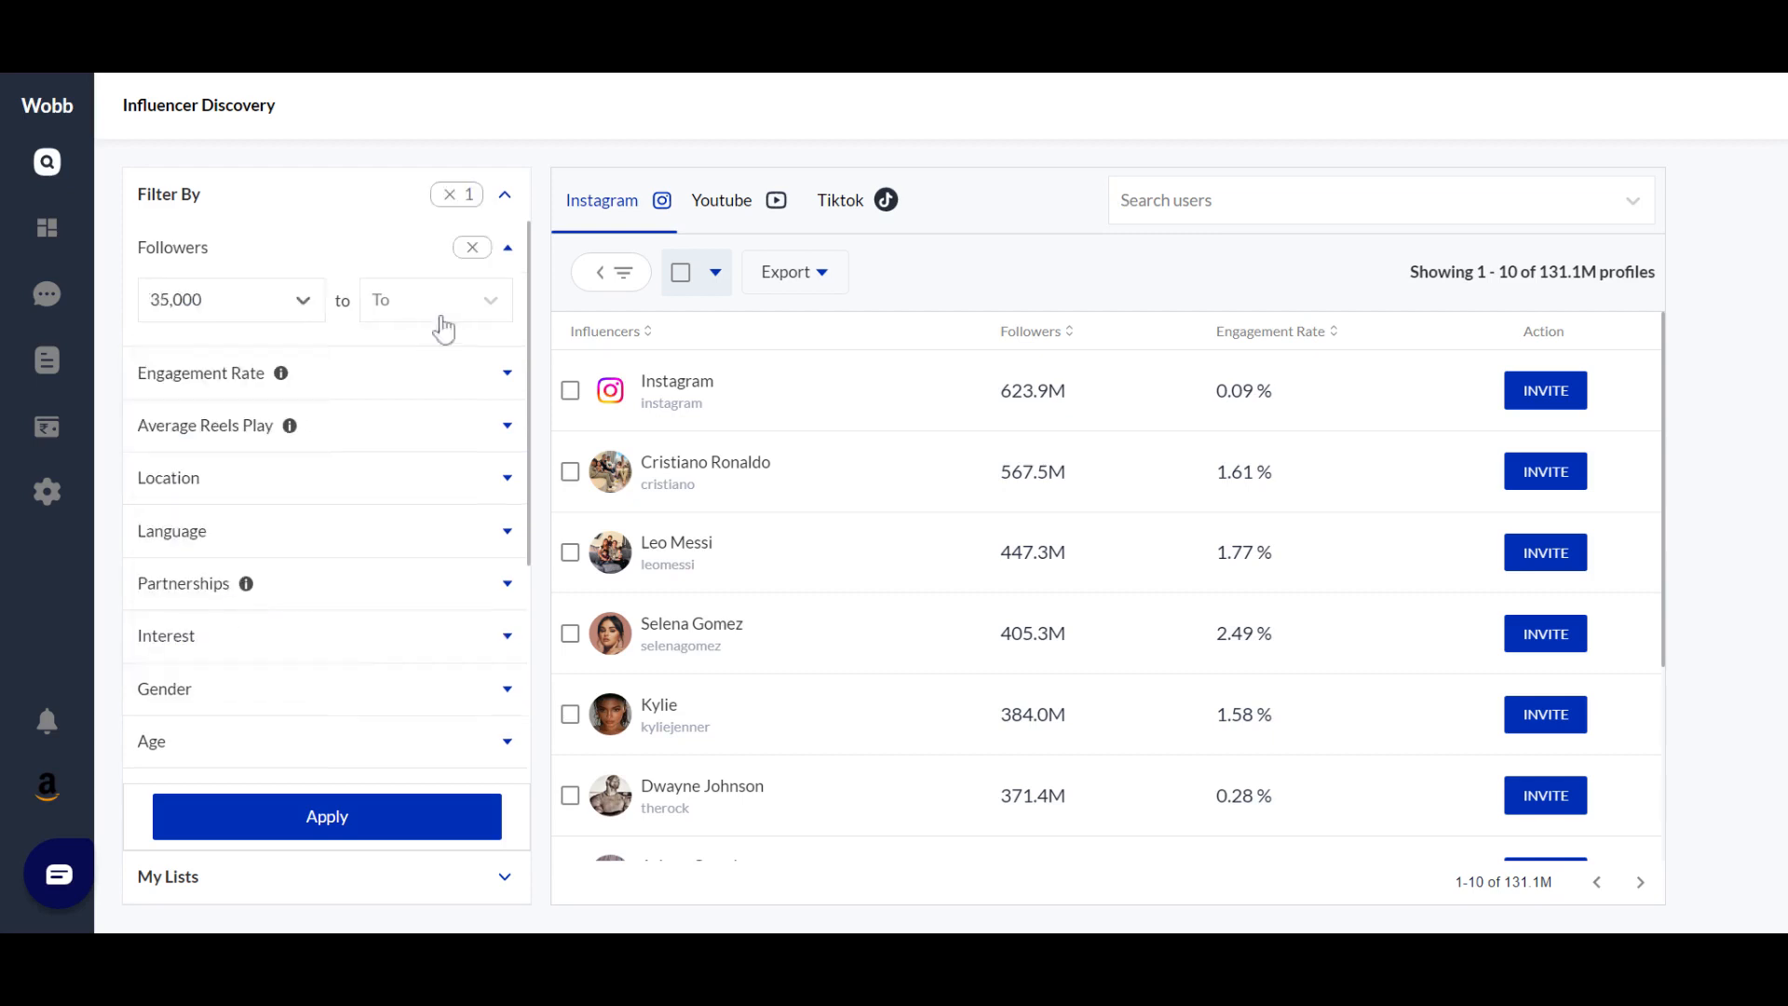
pyautogui.click(467, 295)
pyautogui.click(450, 442)
# Set the Engagement Rate filter to >=3%
pyautogui.click(446, 391)
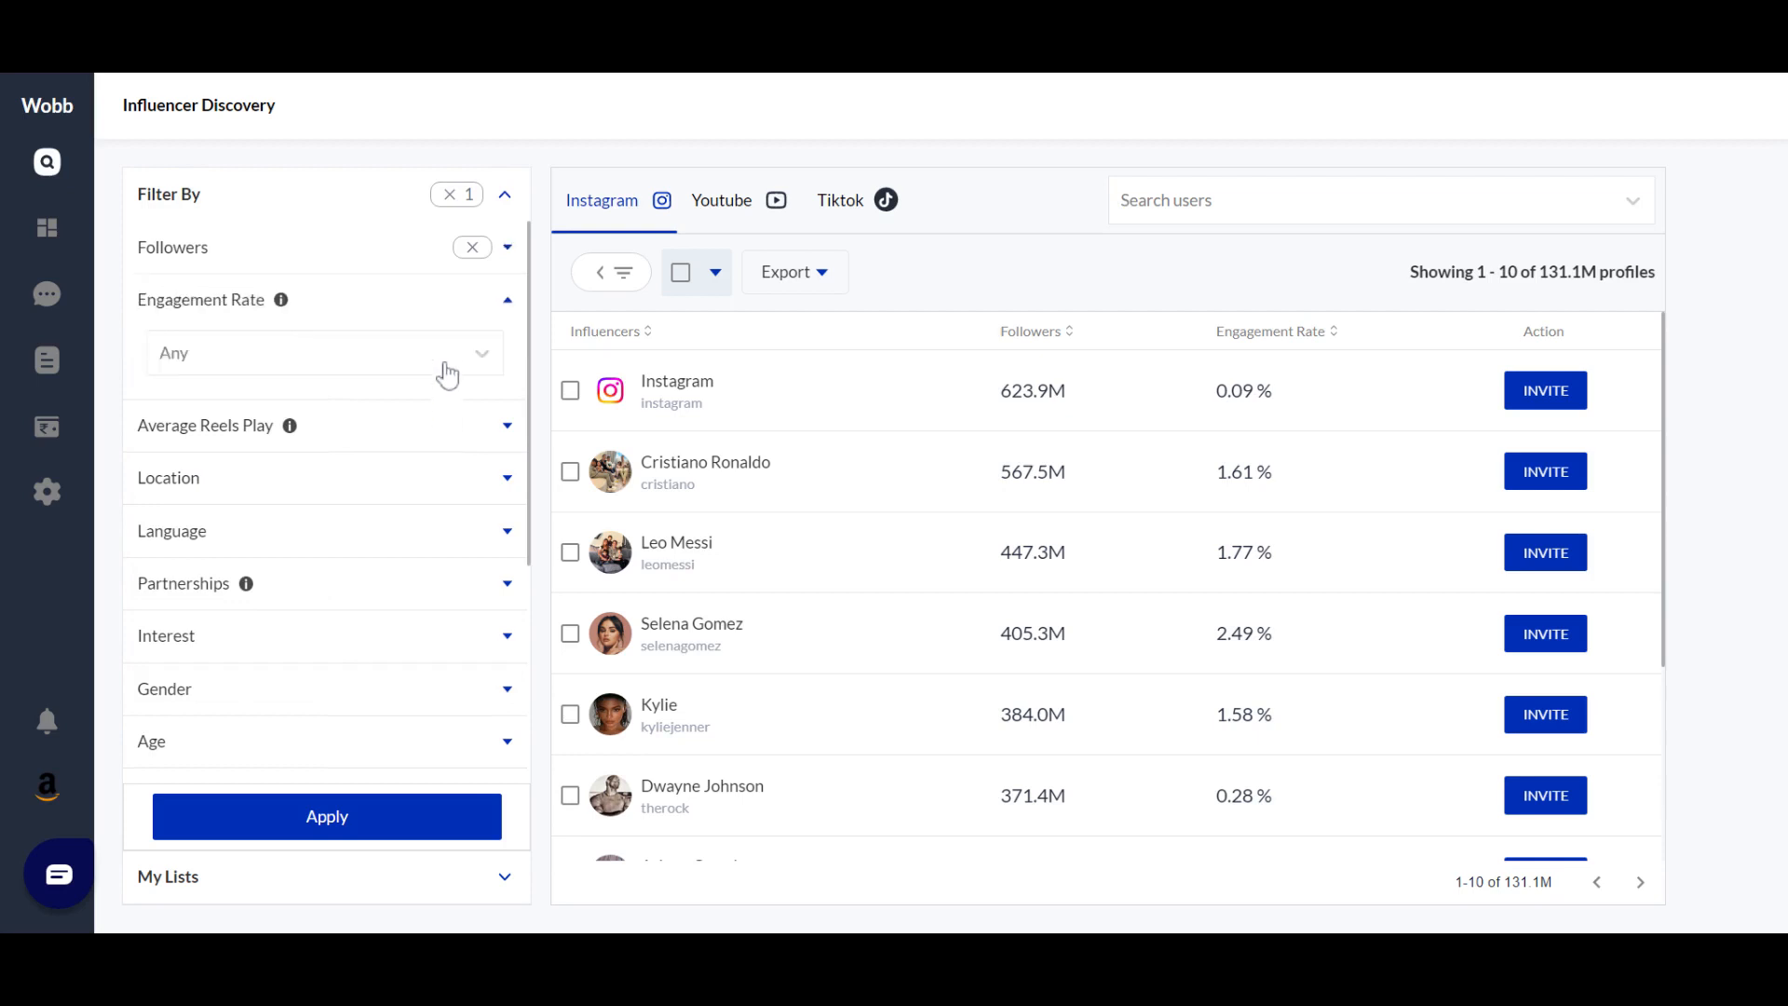
pyautogui.click(447, 372)
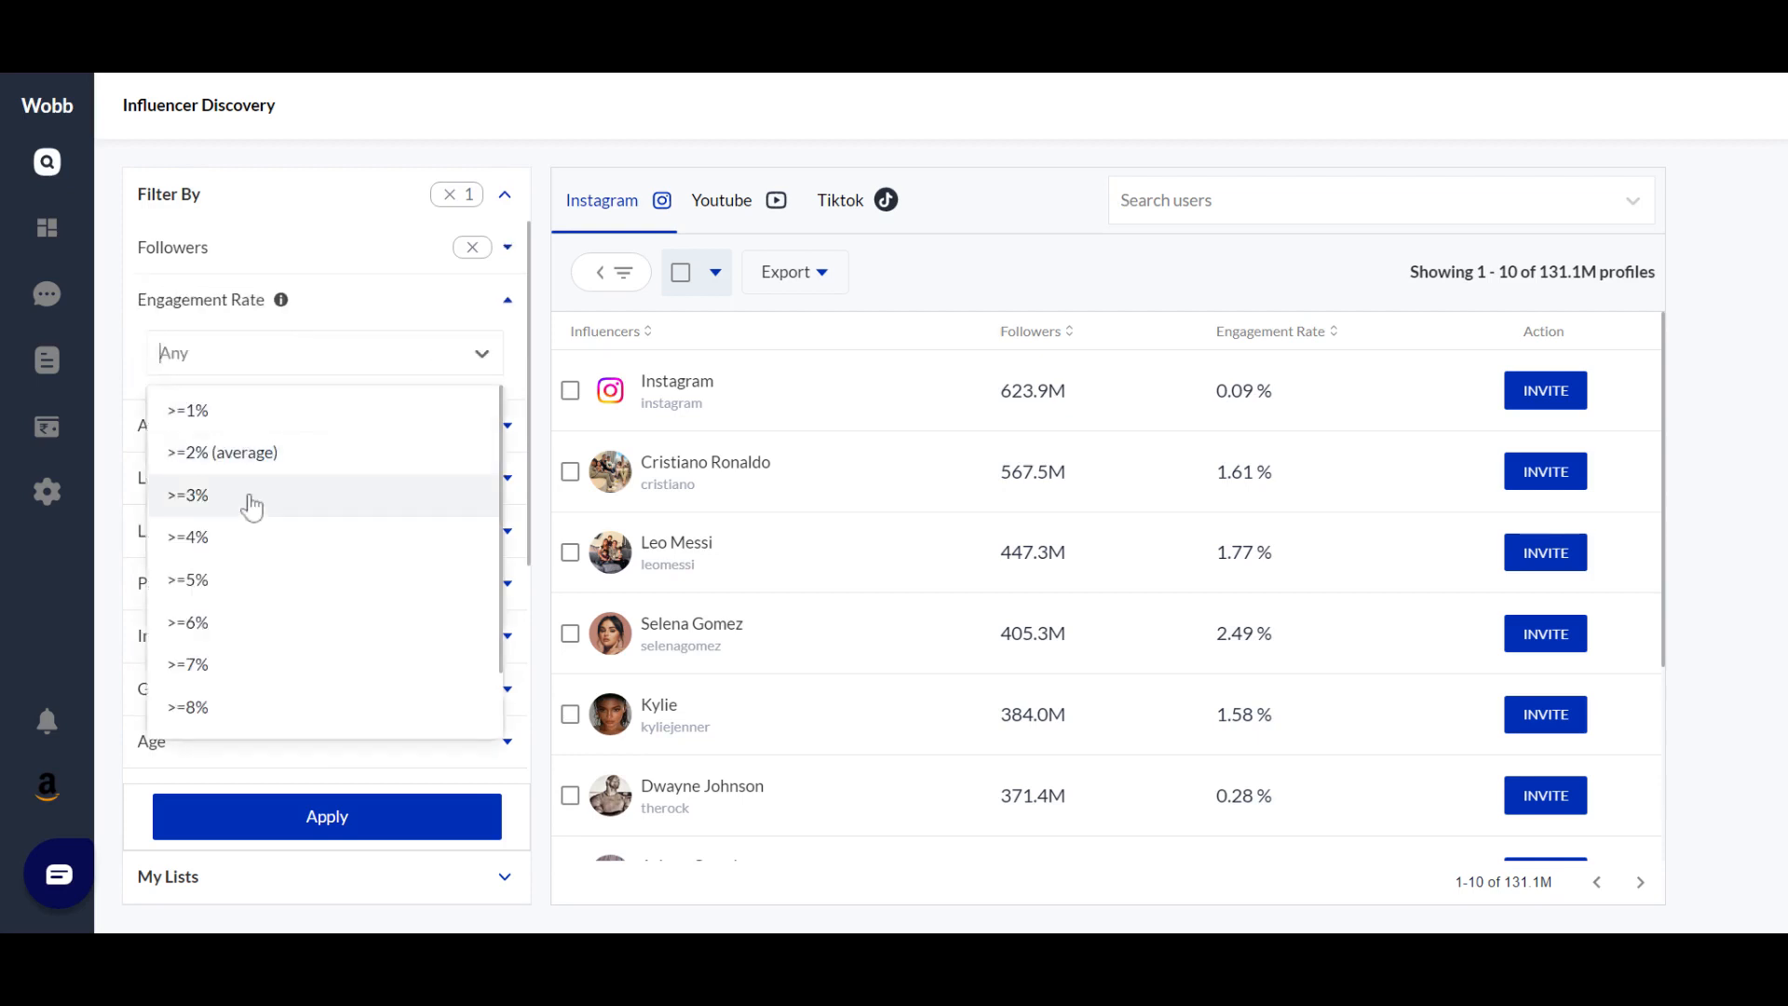
pyautogui.click(252, 506)
# Set the influencer location filter to Dubai, United Arab Emirates
pyautogui.scroll(-3, 396, 454)
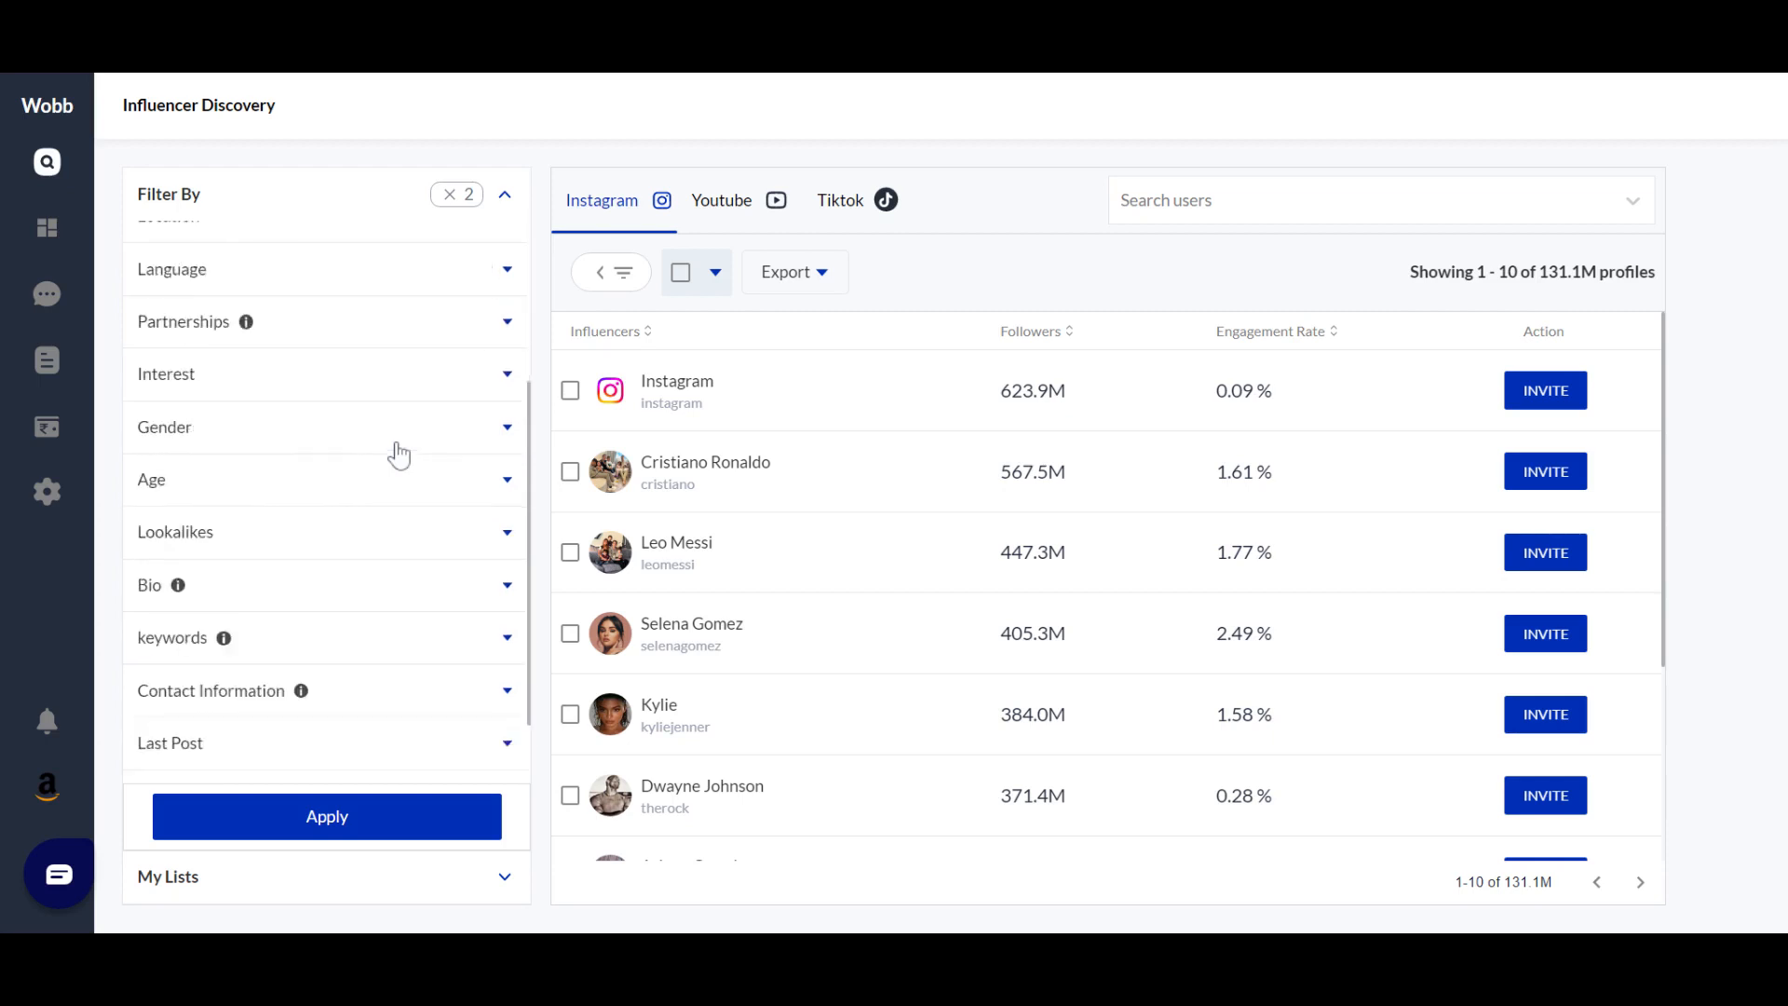
pyautogui.scroll(2, 399, 403)
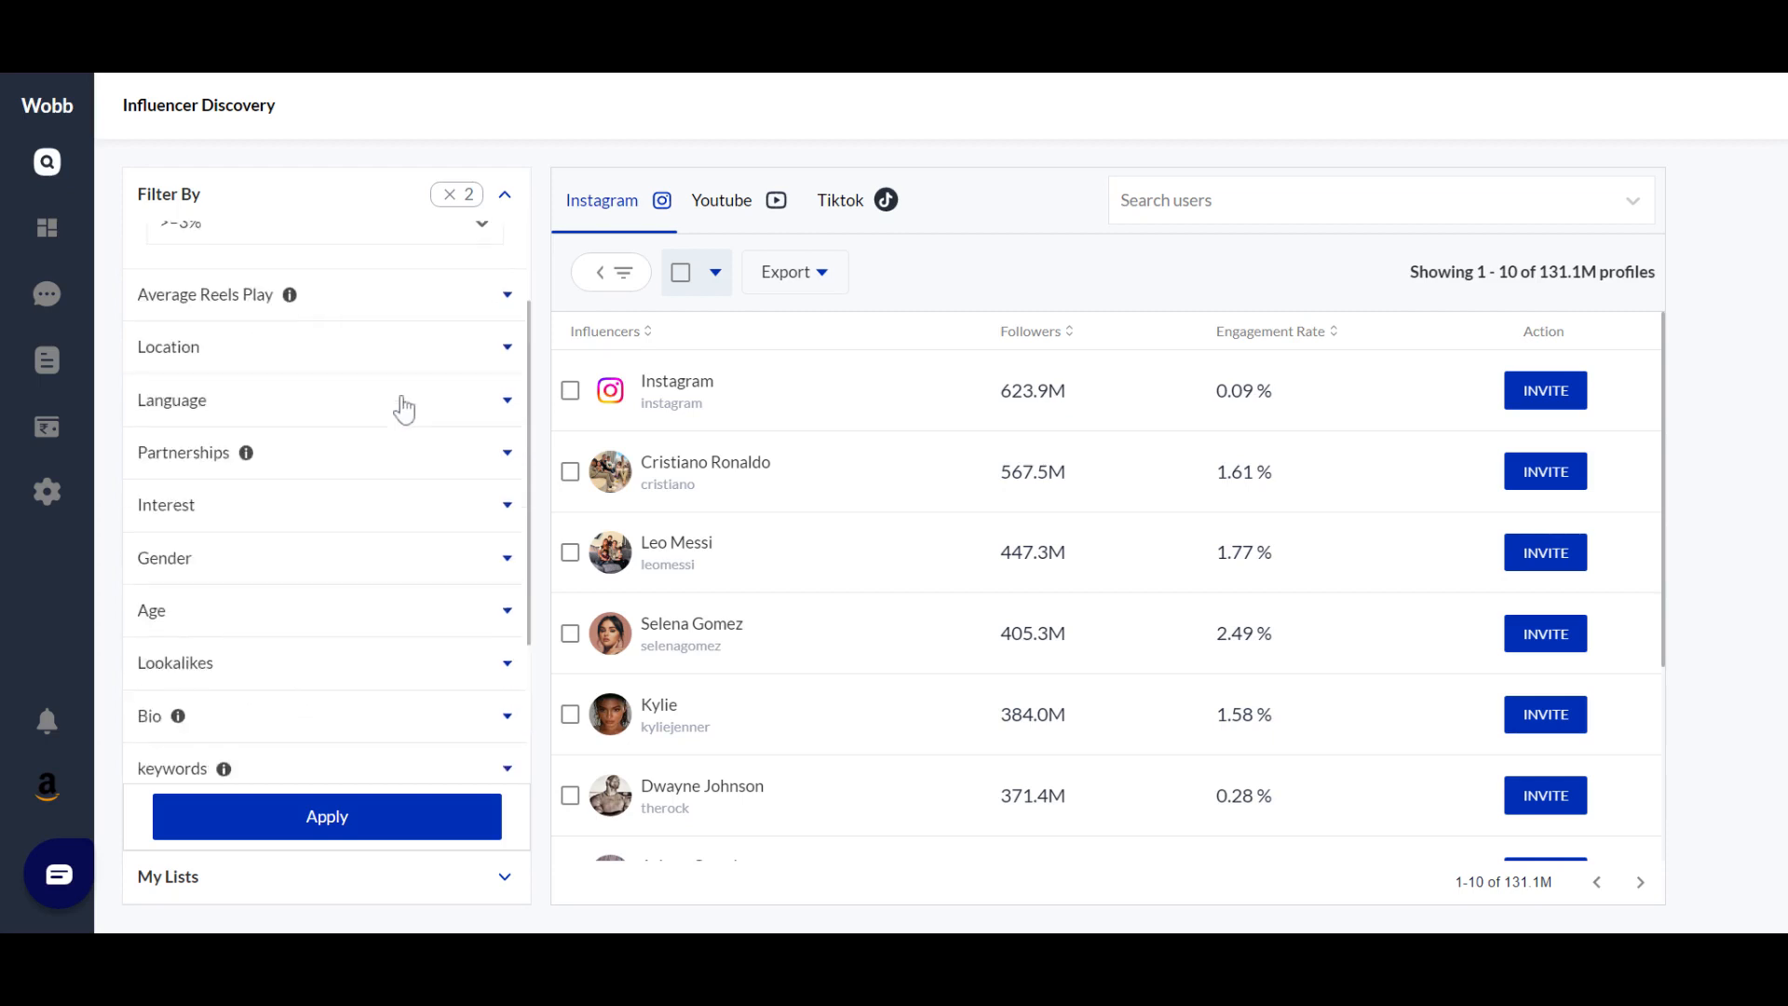
pyautogui.click(411, 363)
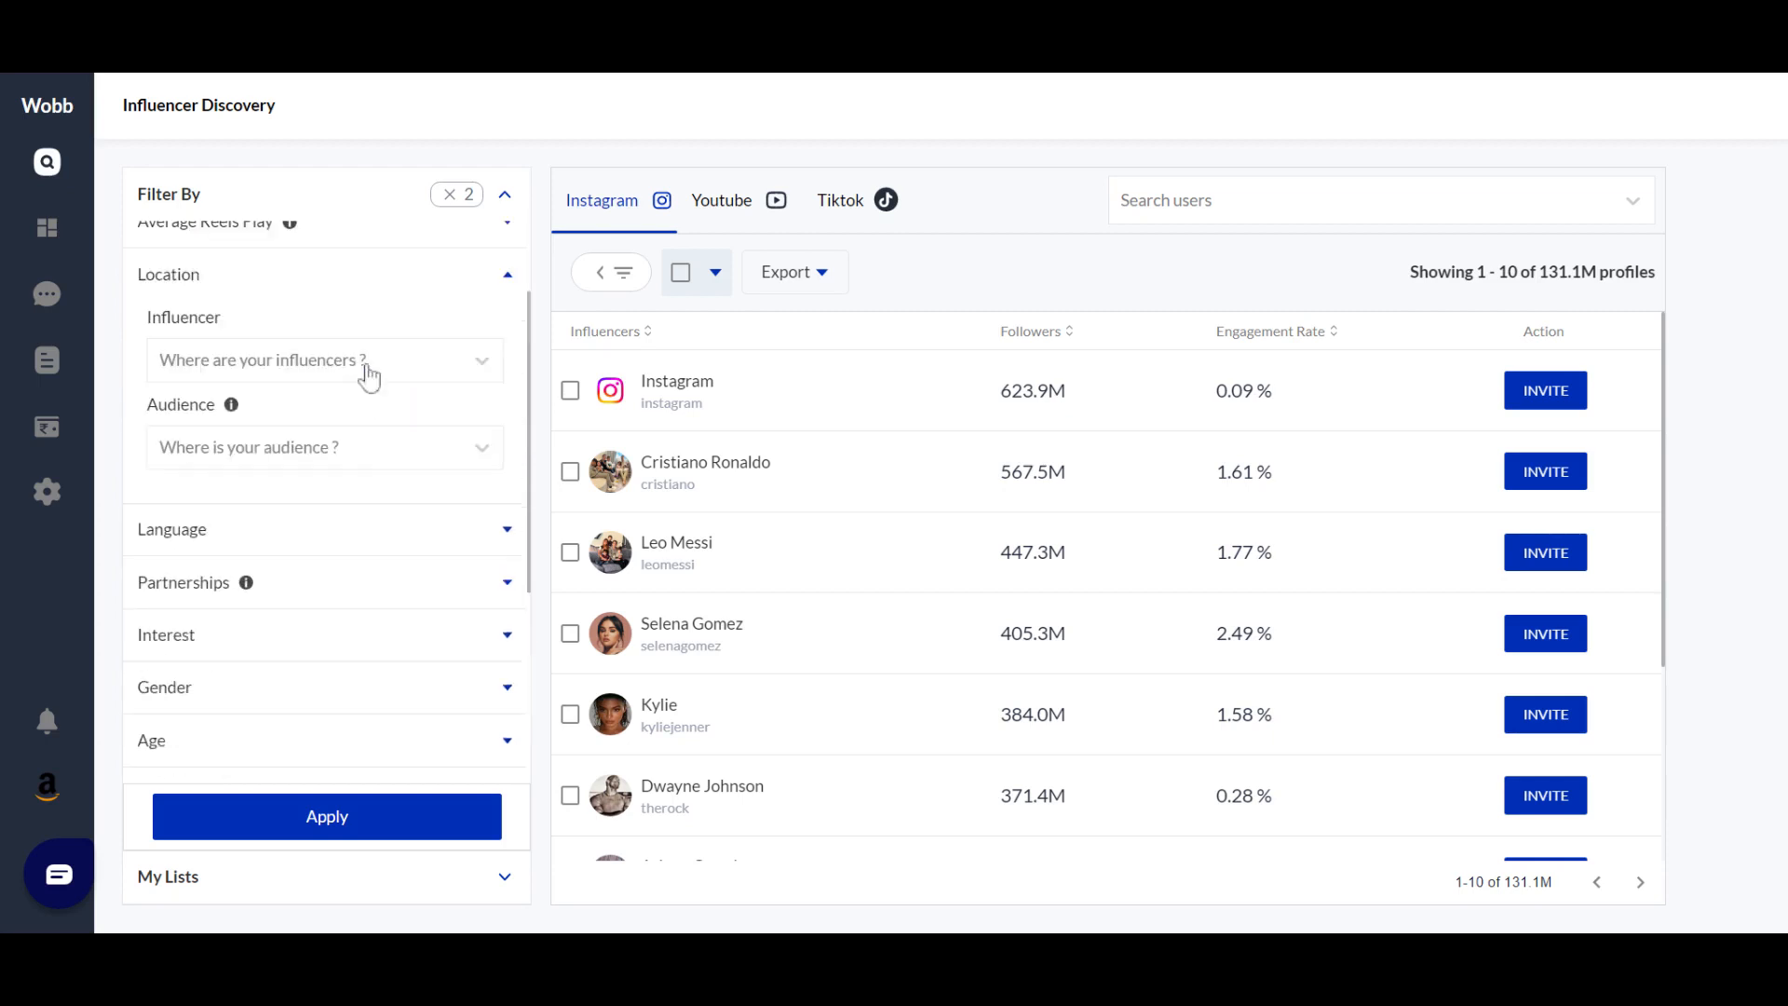
pyautogui.click(367, 369)
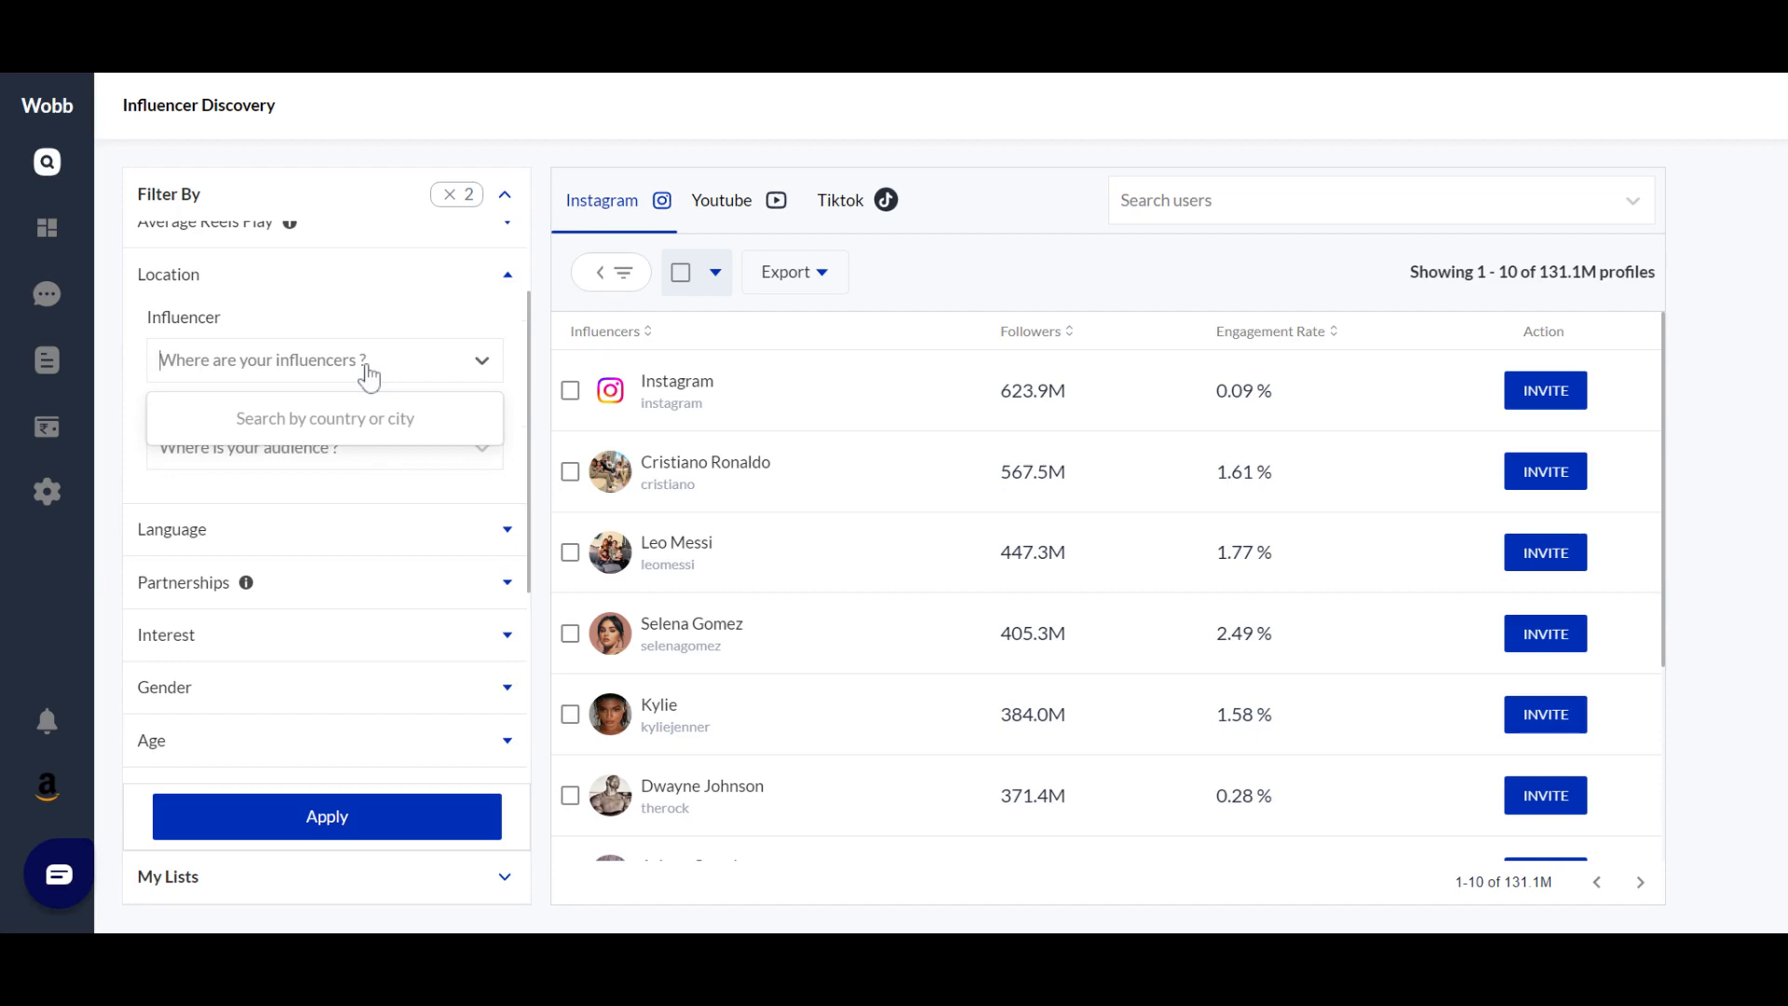
pyautogui.write('duba')
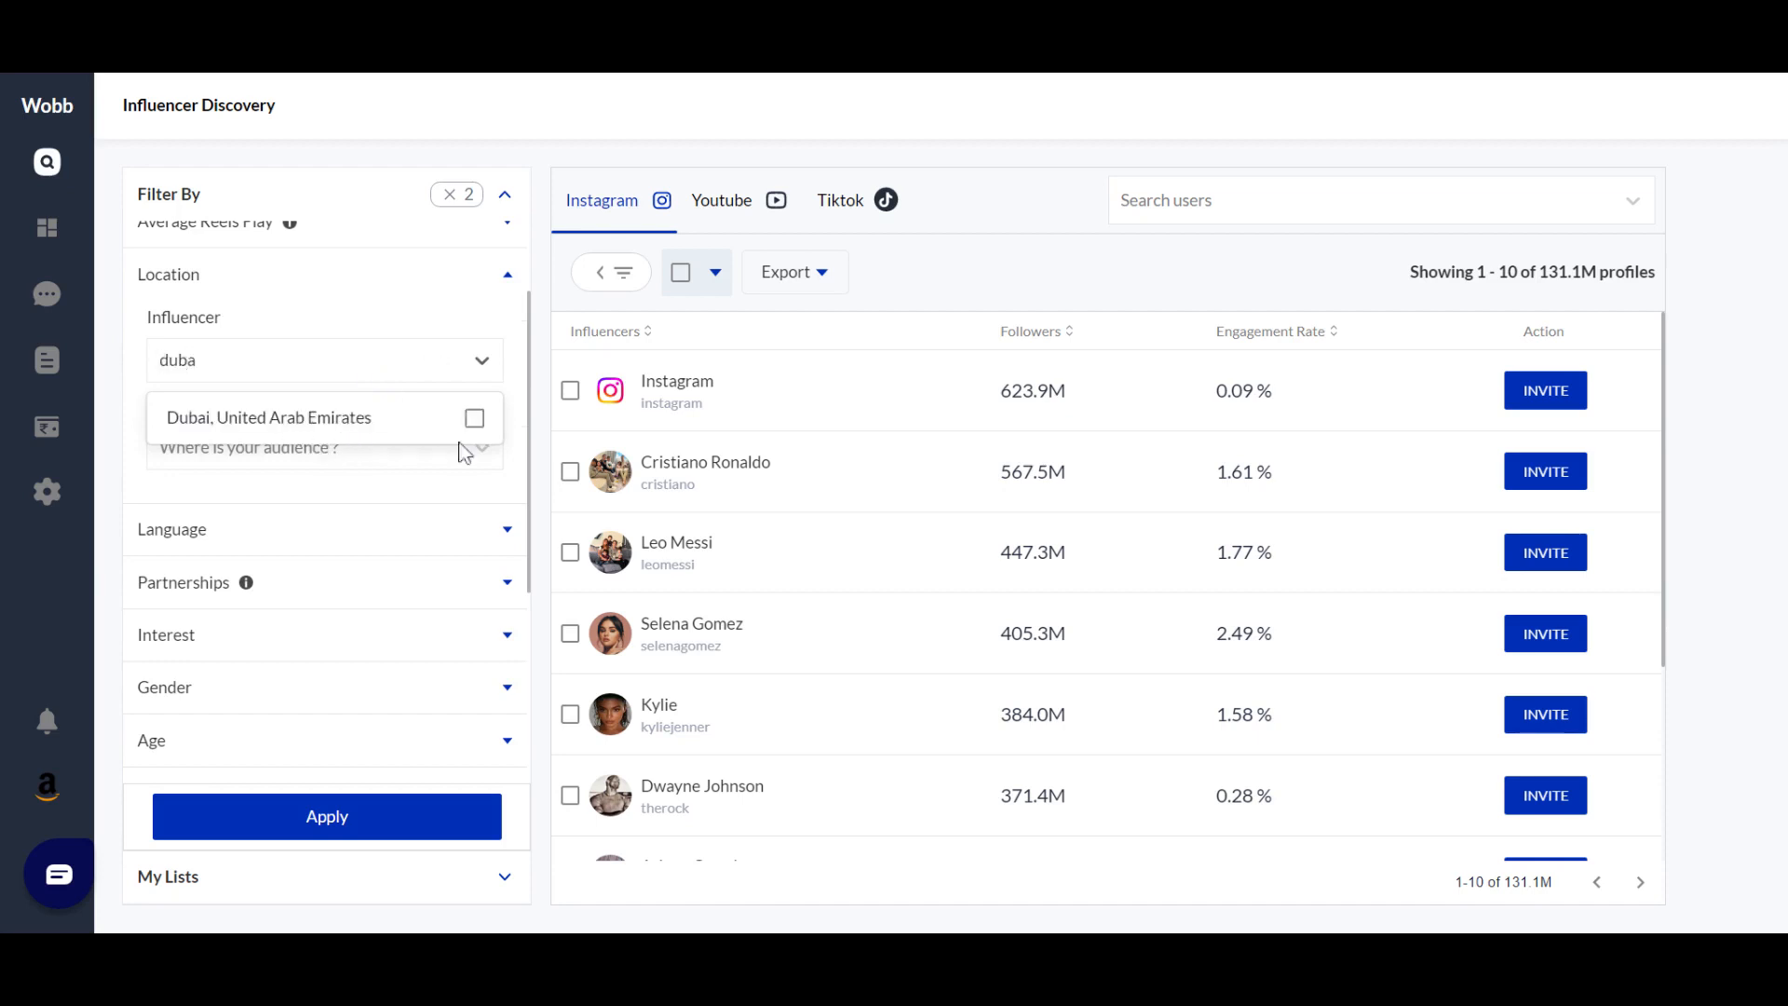
pyautogui.click(475, 419)
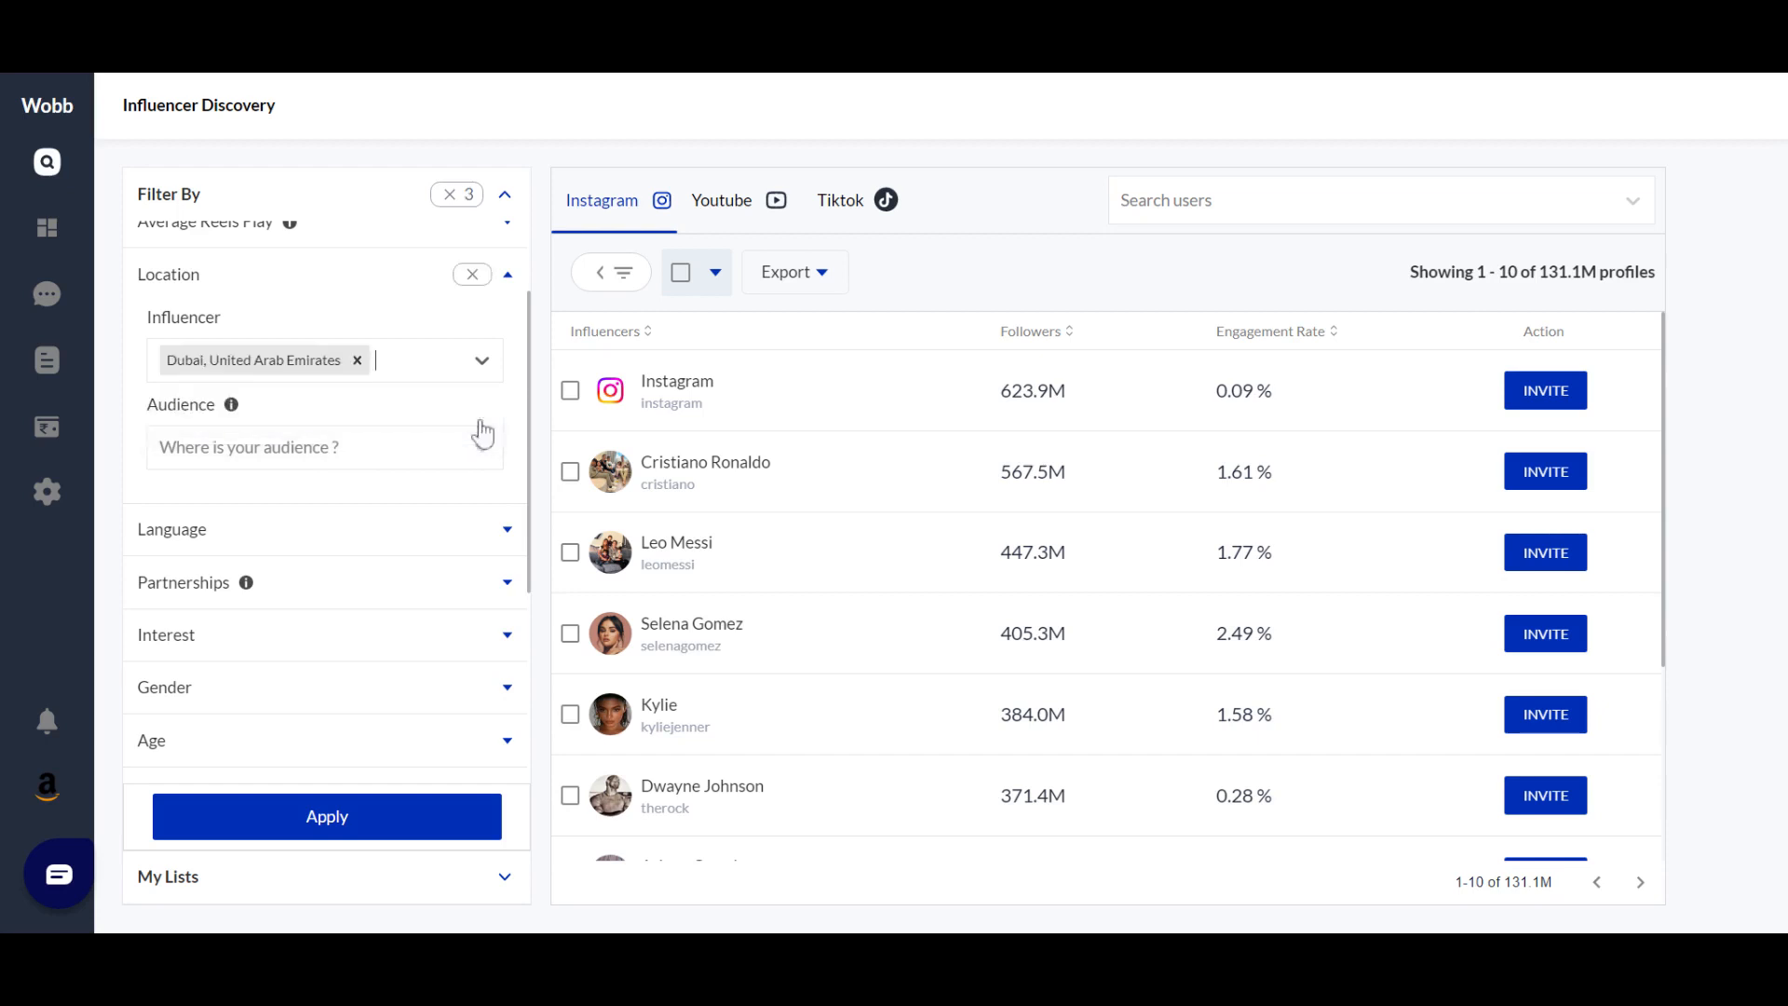
# Set the audience location filter to Dubai, United Arab Emirates
pyautogui.click(426, 450)
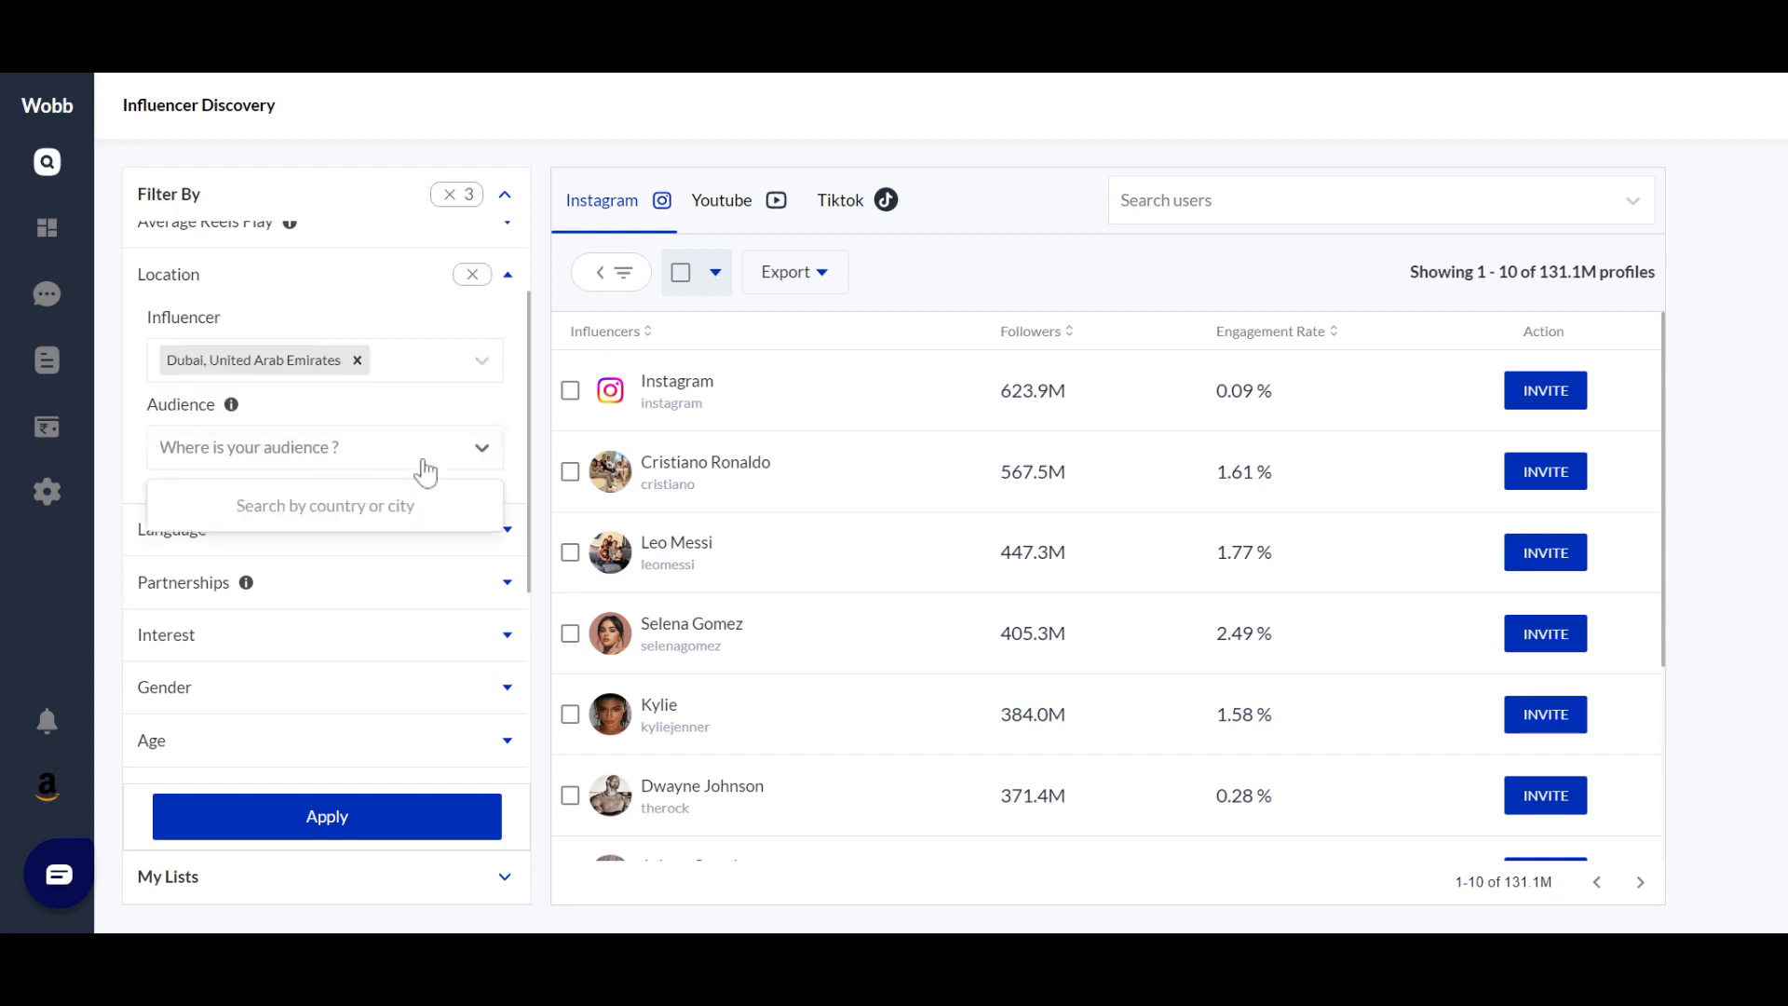
pyautogui.write('dubai')
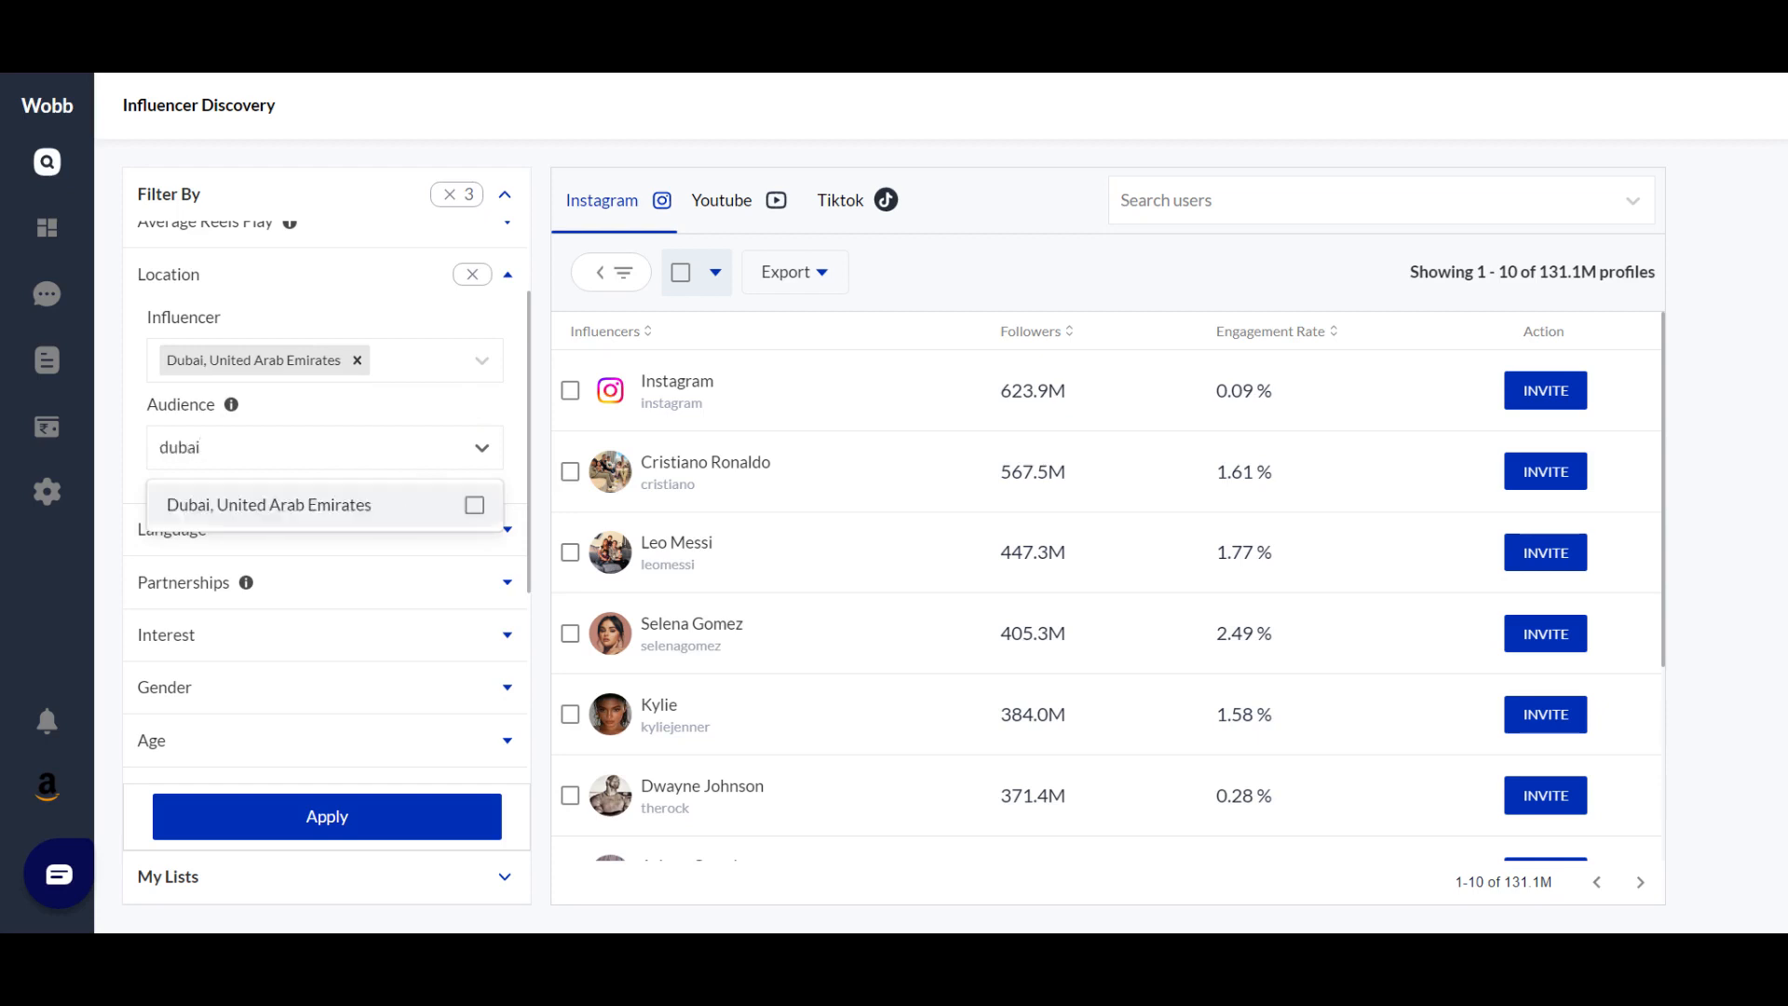
pyautogui.click(391, 512)
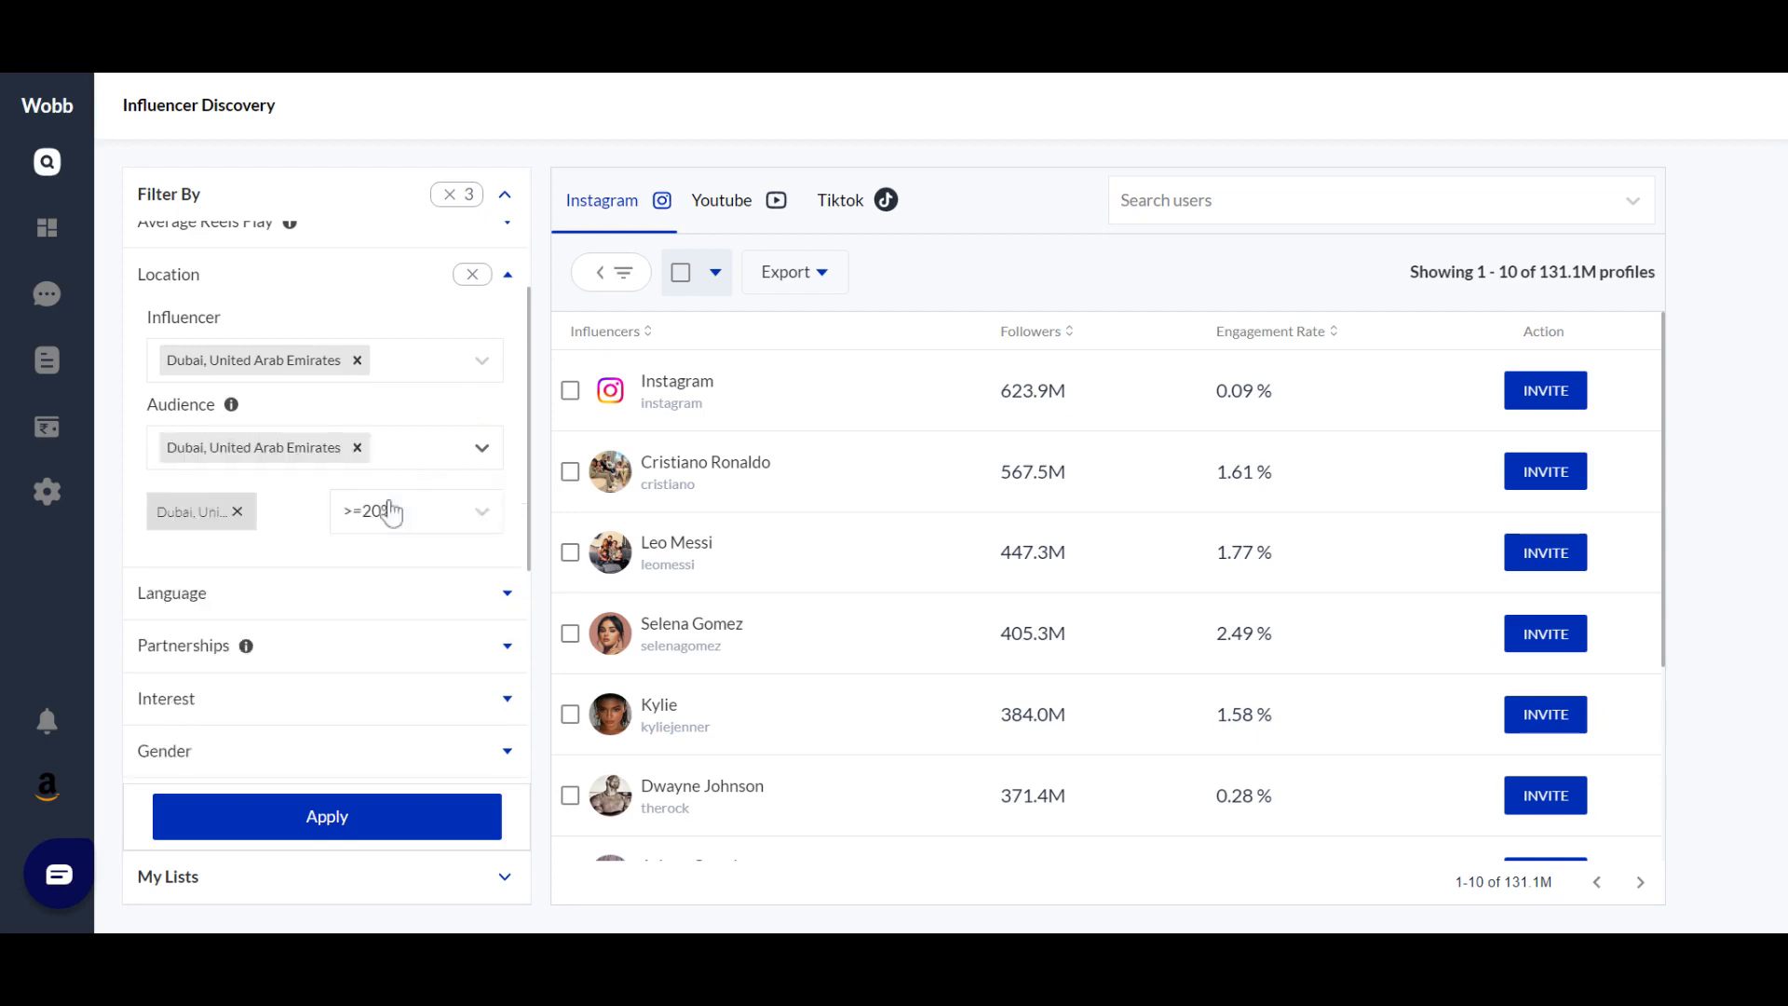
pyautogui.scroll(-3, 351, 583)
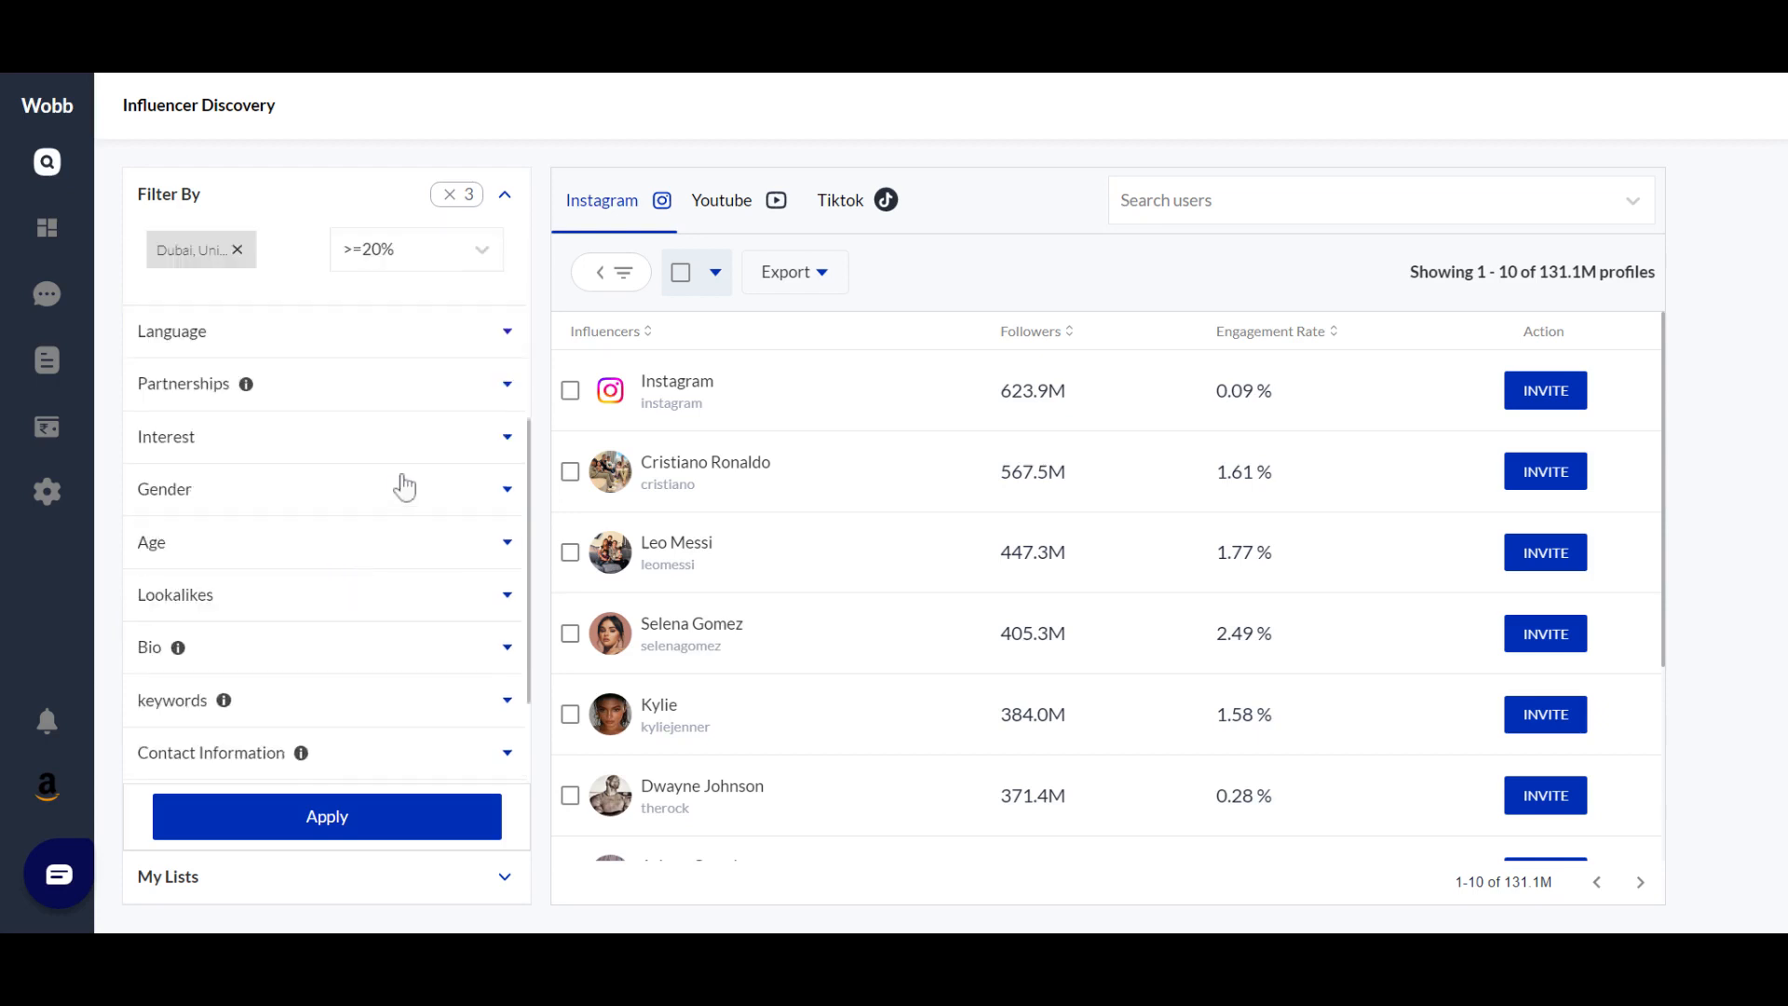
# Set the influencer gender filter to Female
pyautogui.click(385, 512)
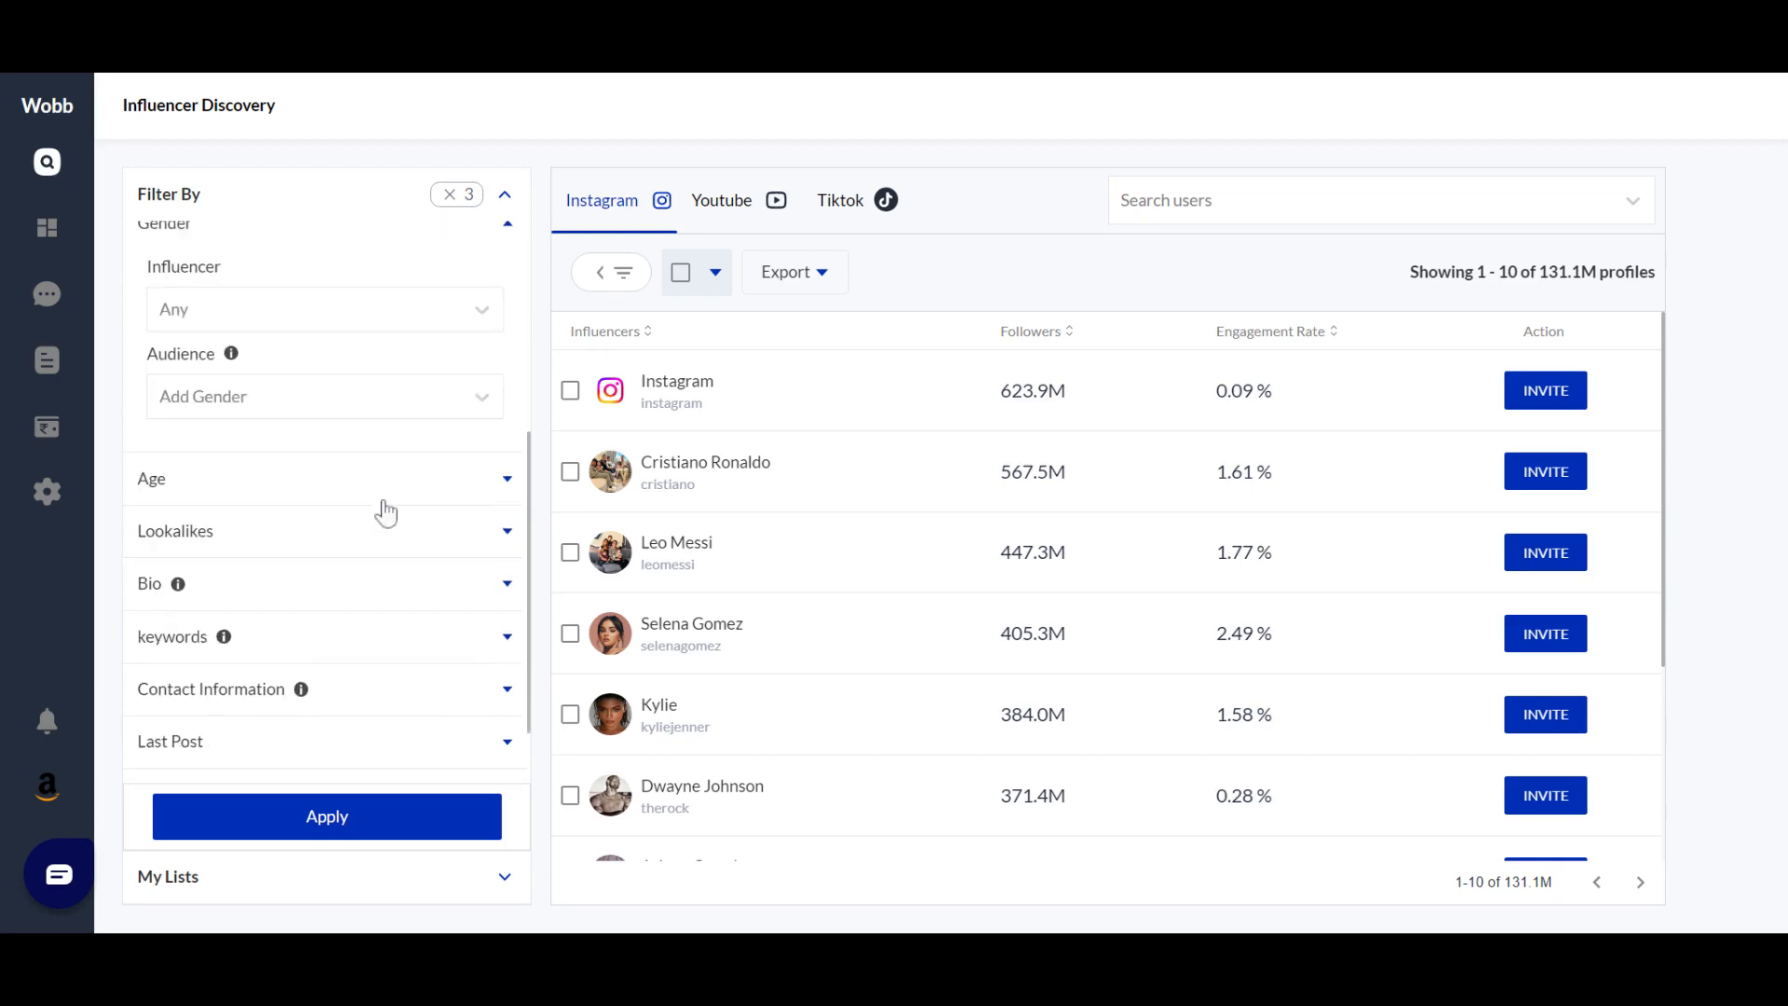
pyautogui.click(426, 322)
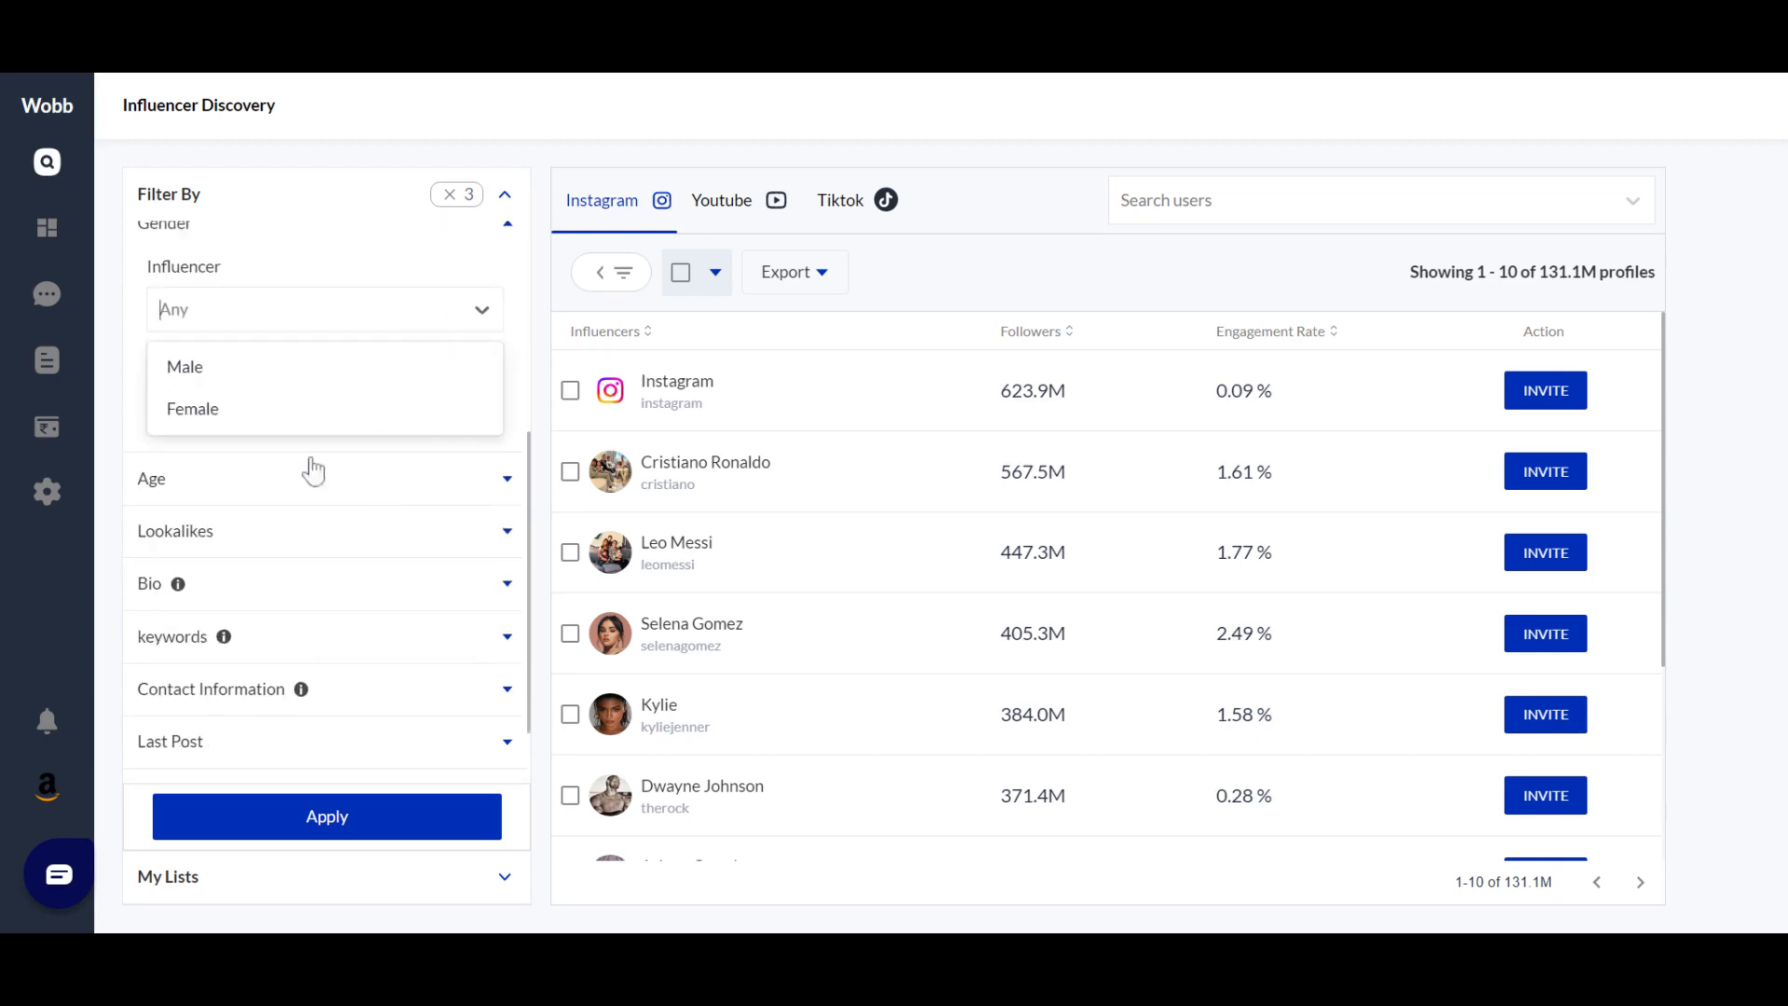
pyautogui.click(303, 407)
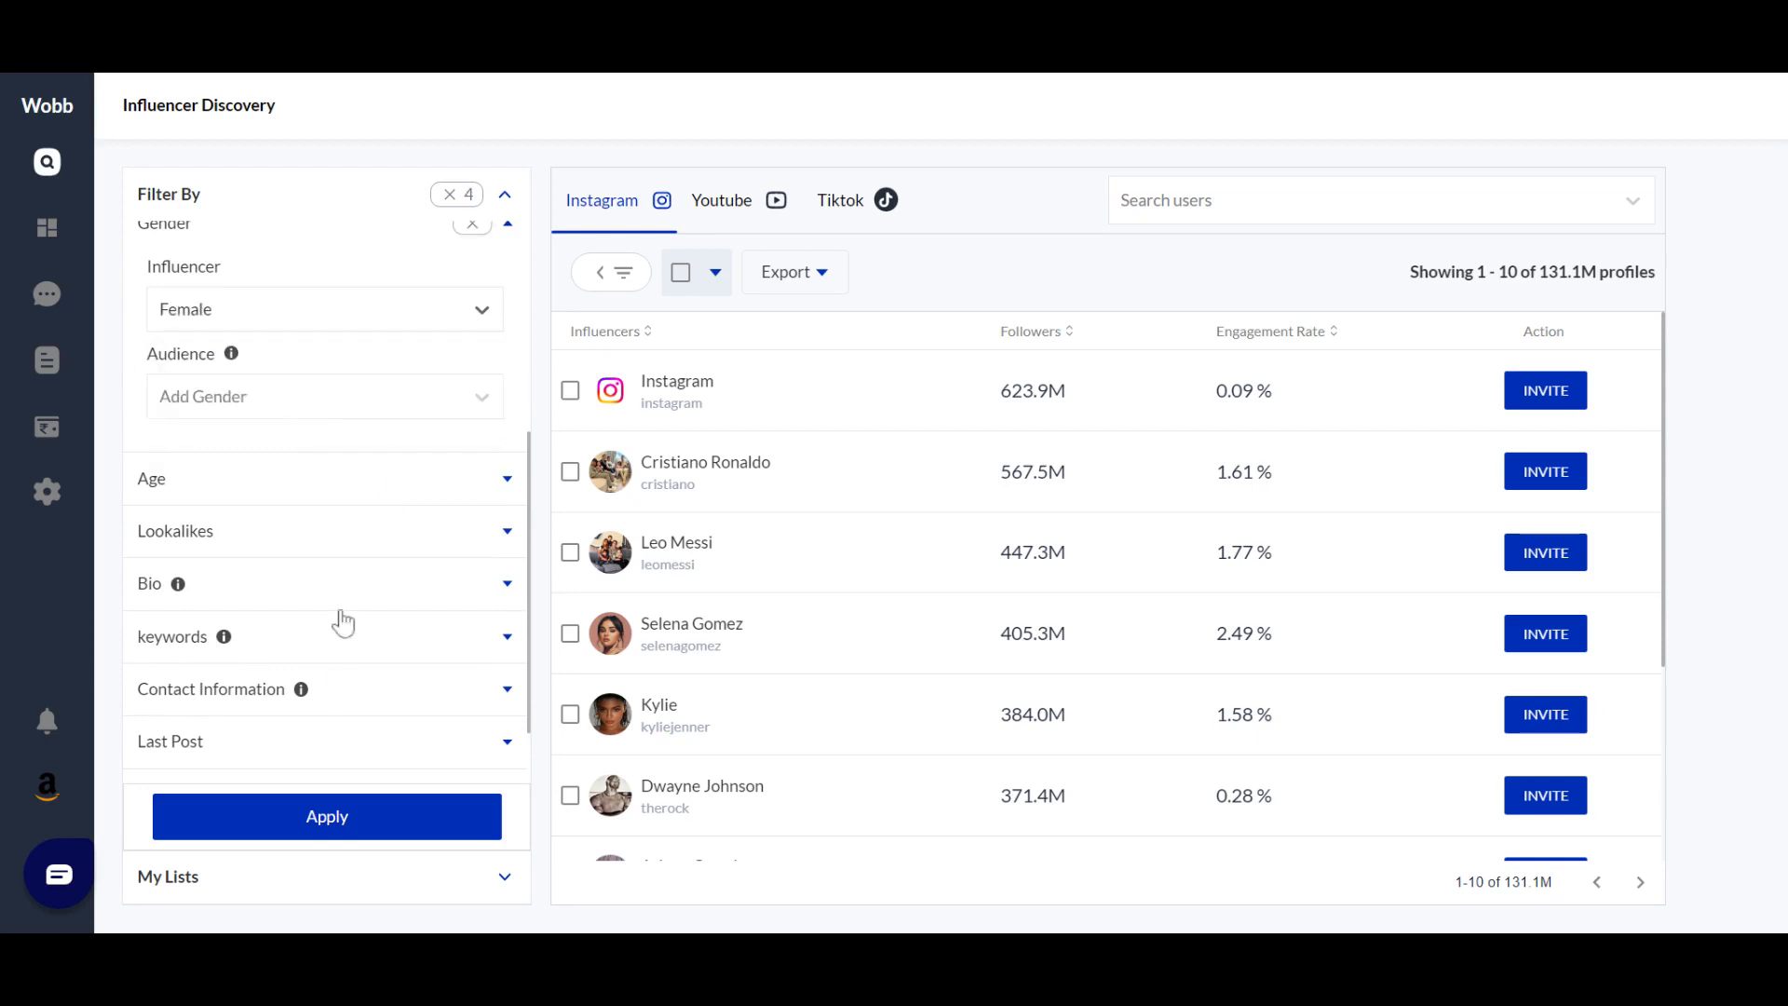
# Examine the Lookalikes filter and the brand search in the Partnerships filter
pyautogui.scroll(-1, 345, 616)
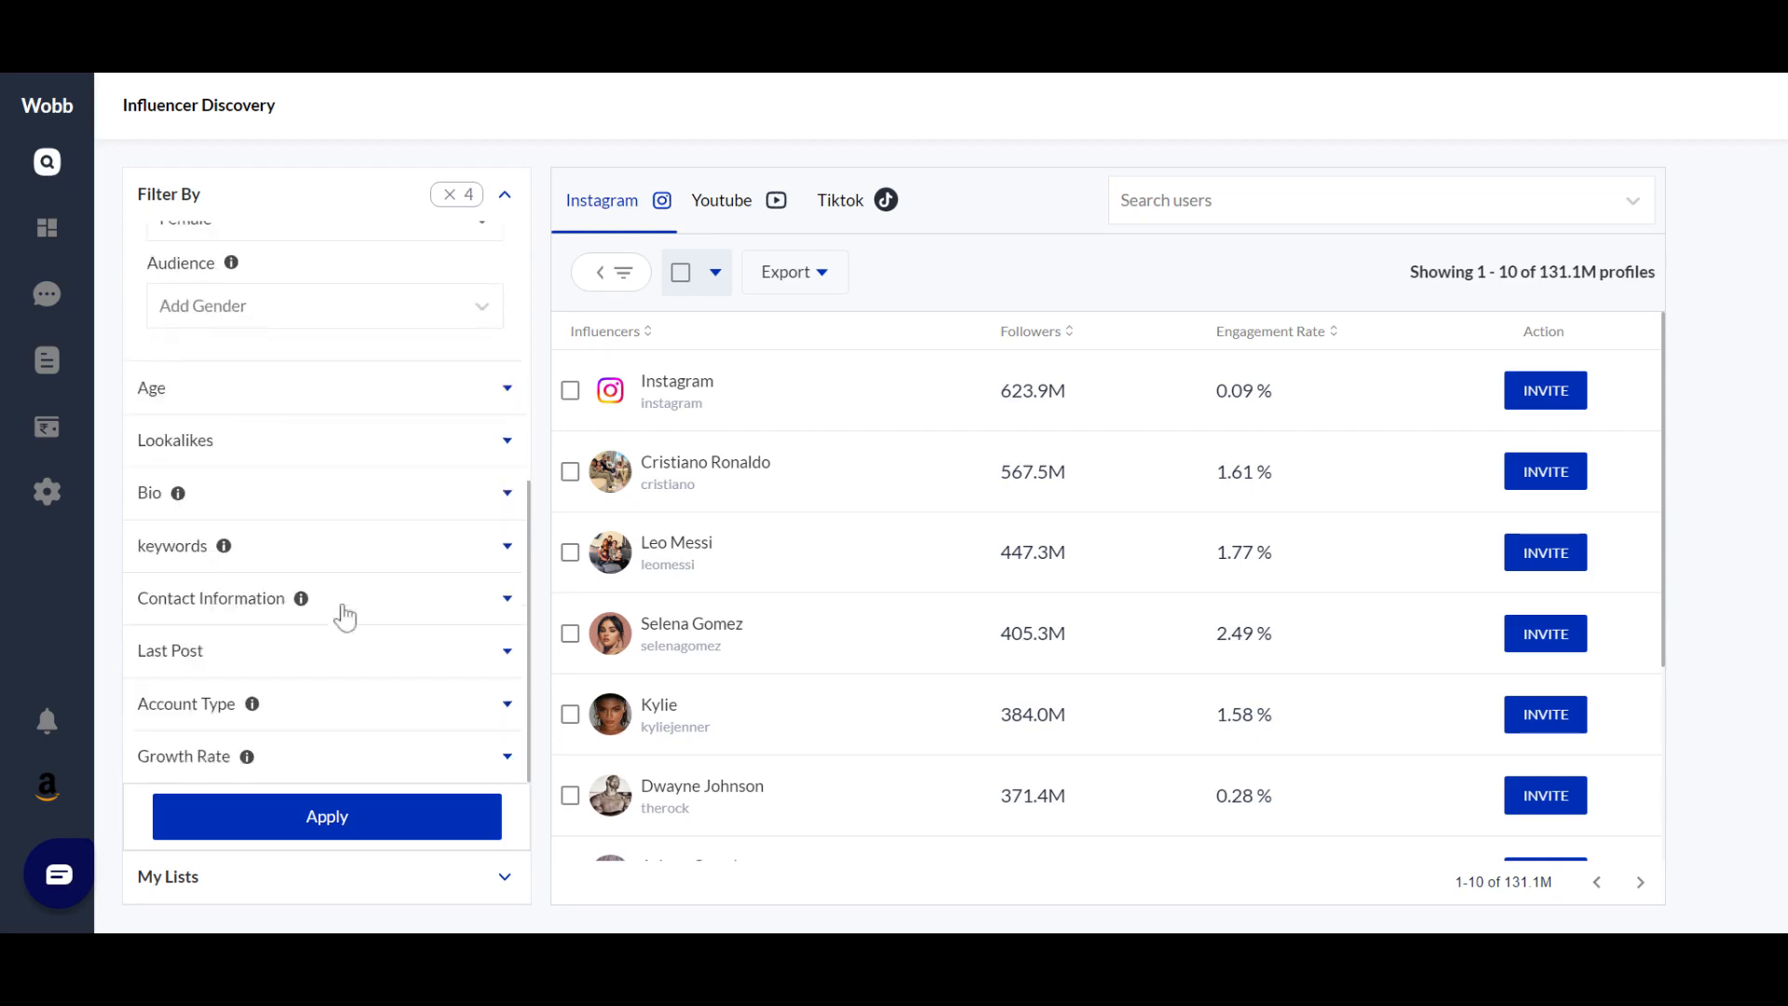
pyautogui.click(425, 451)
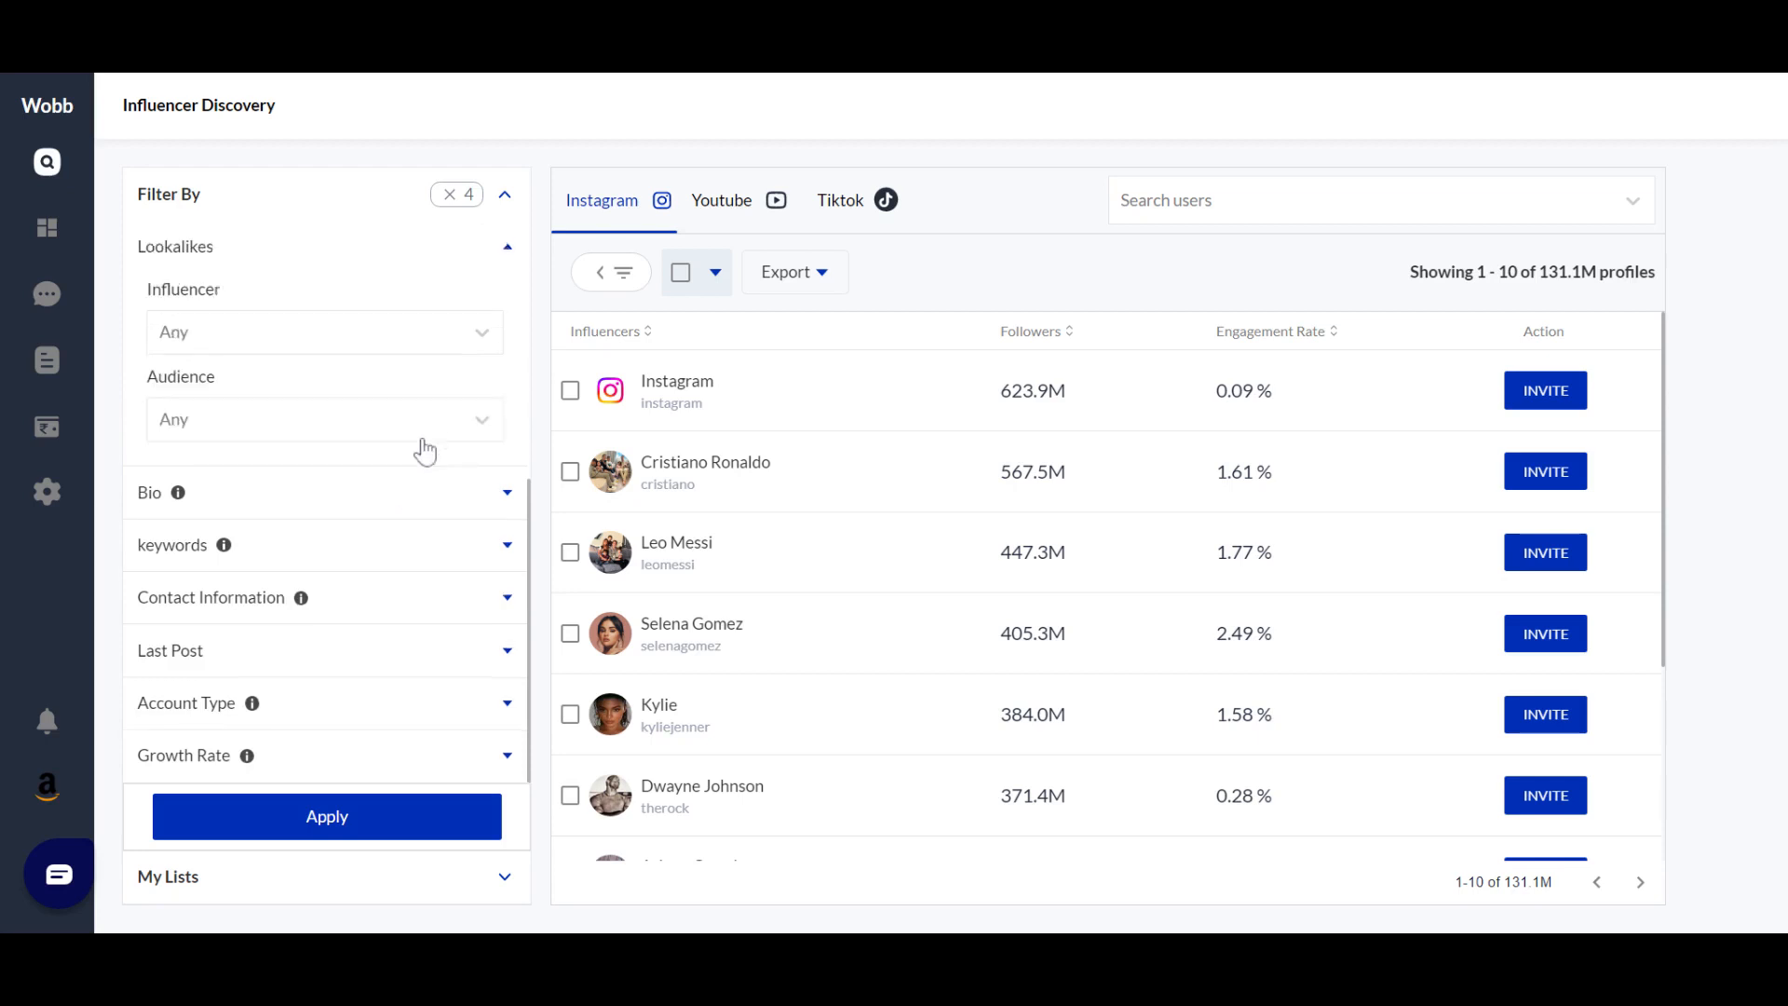
pyautogui.scroll(3, 424, 450)
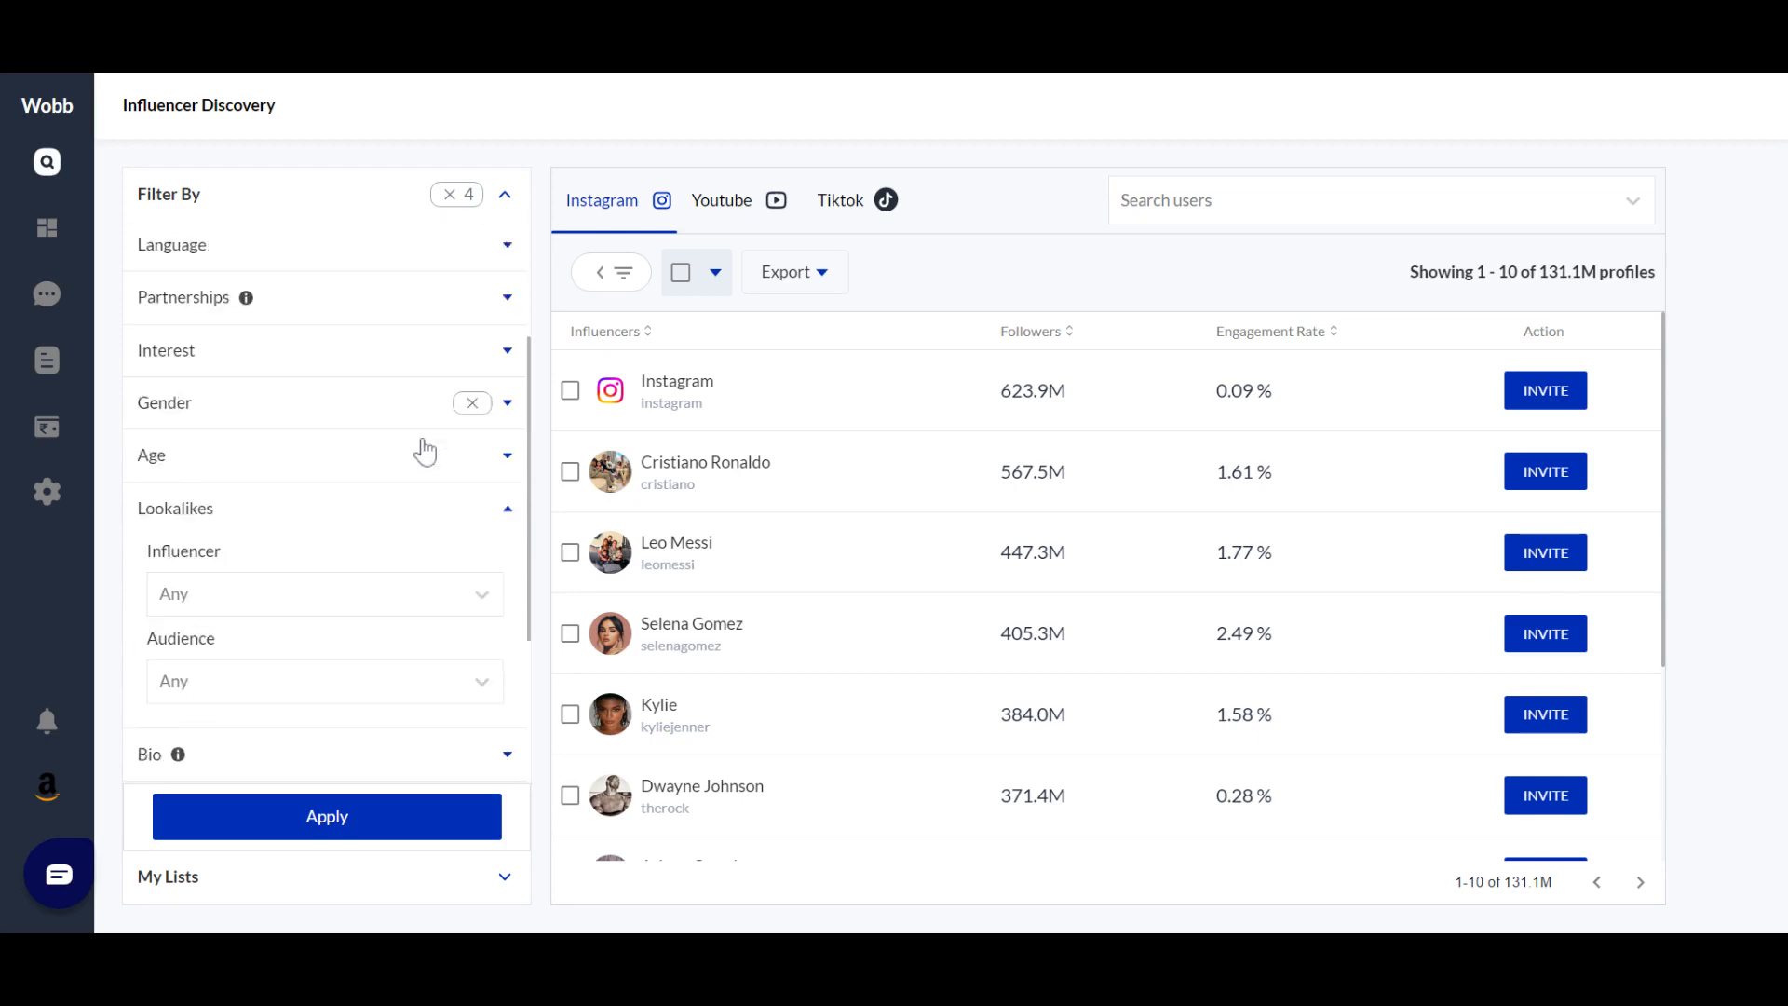
pyautogui.click(479, 319)
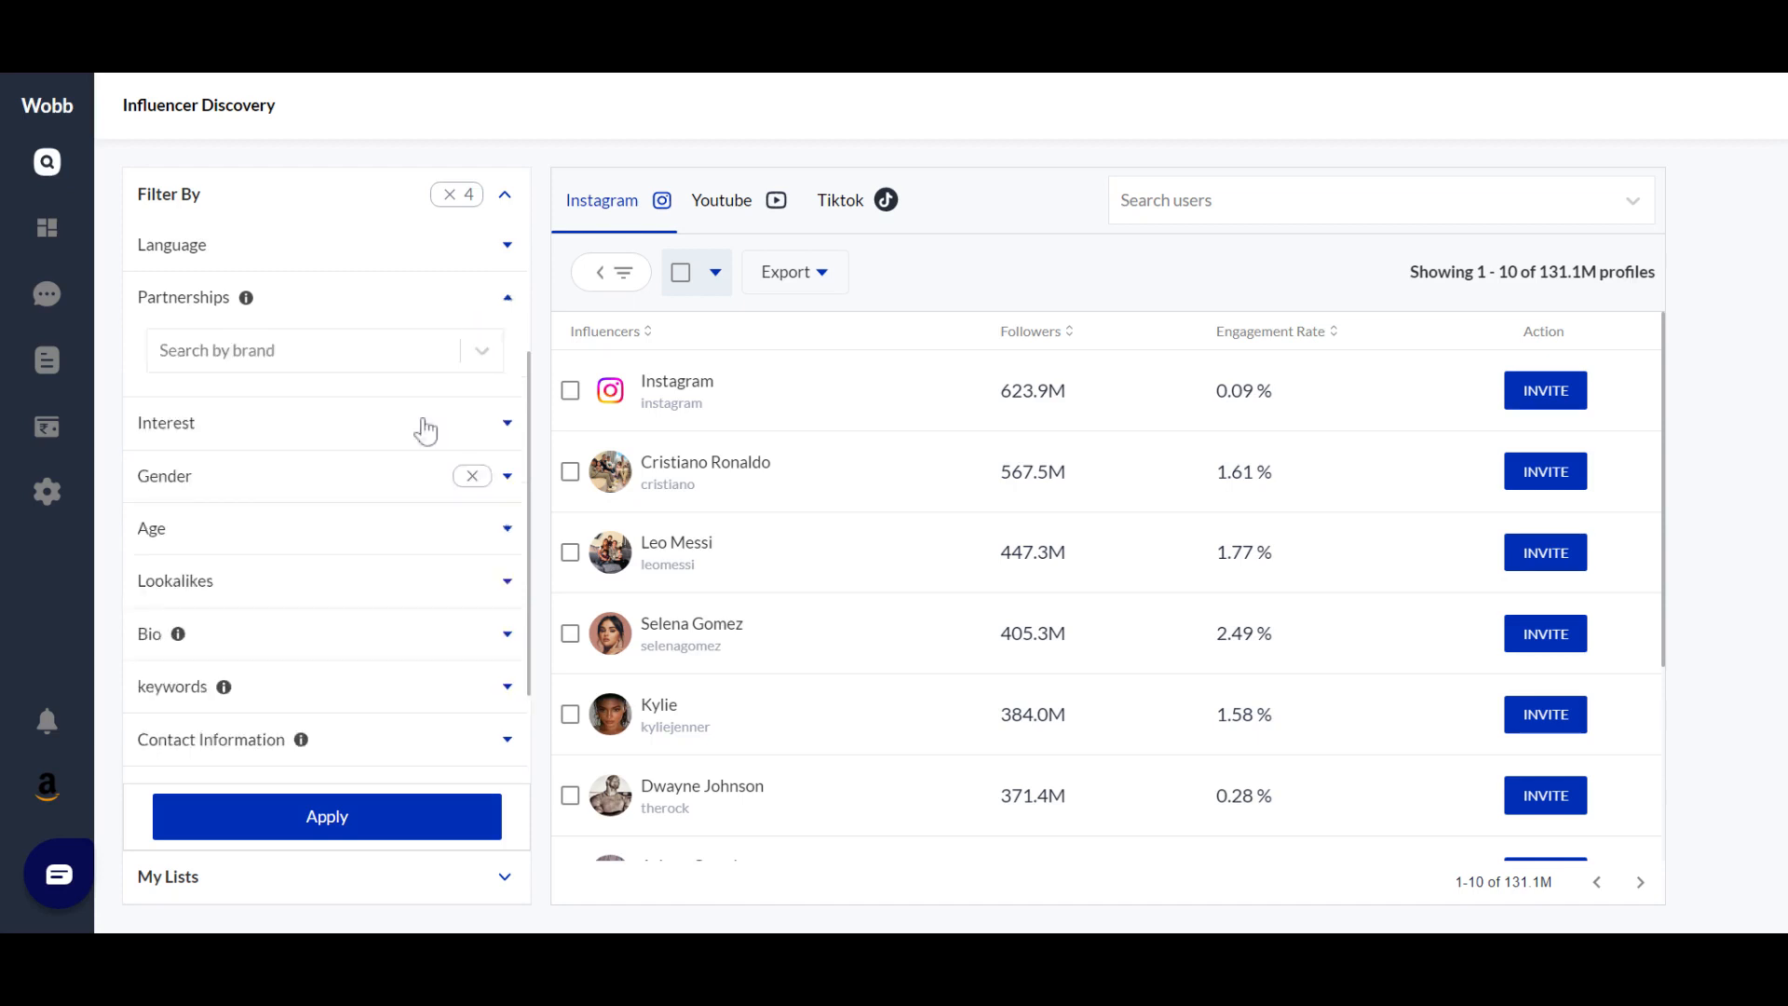
pyautogui.click(403, 367)
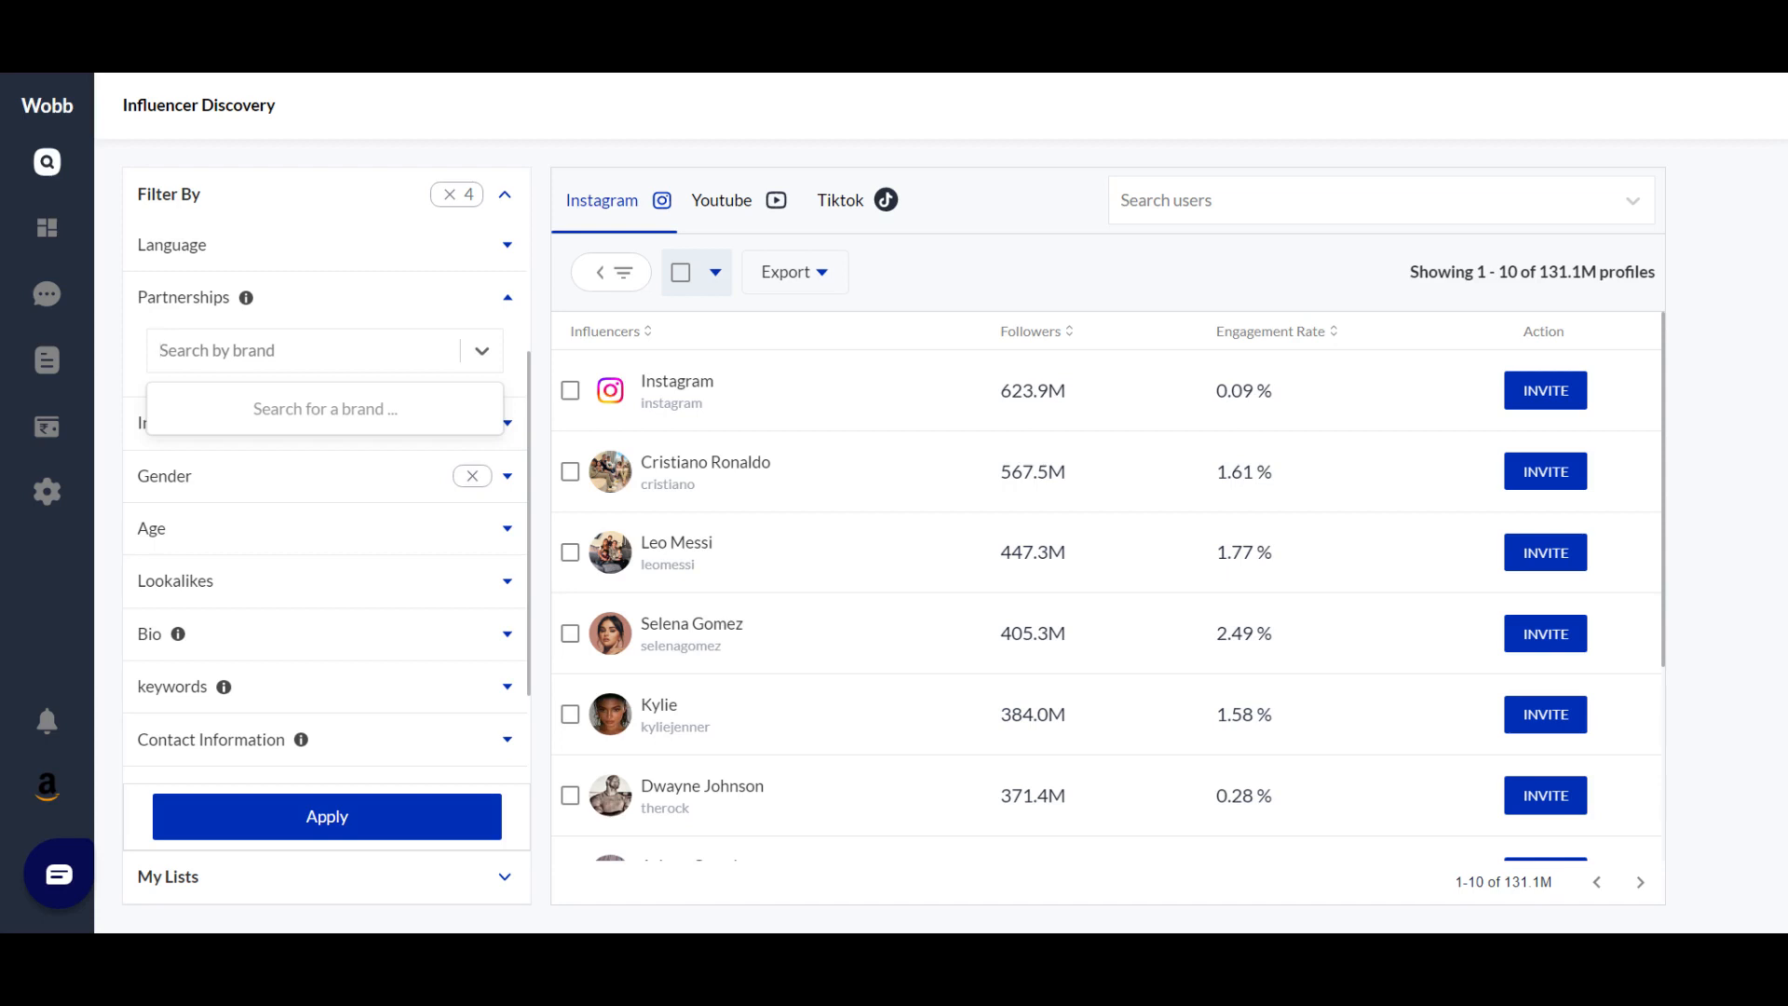
pyautogui.click(444, 313)
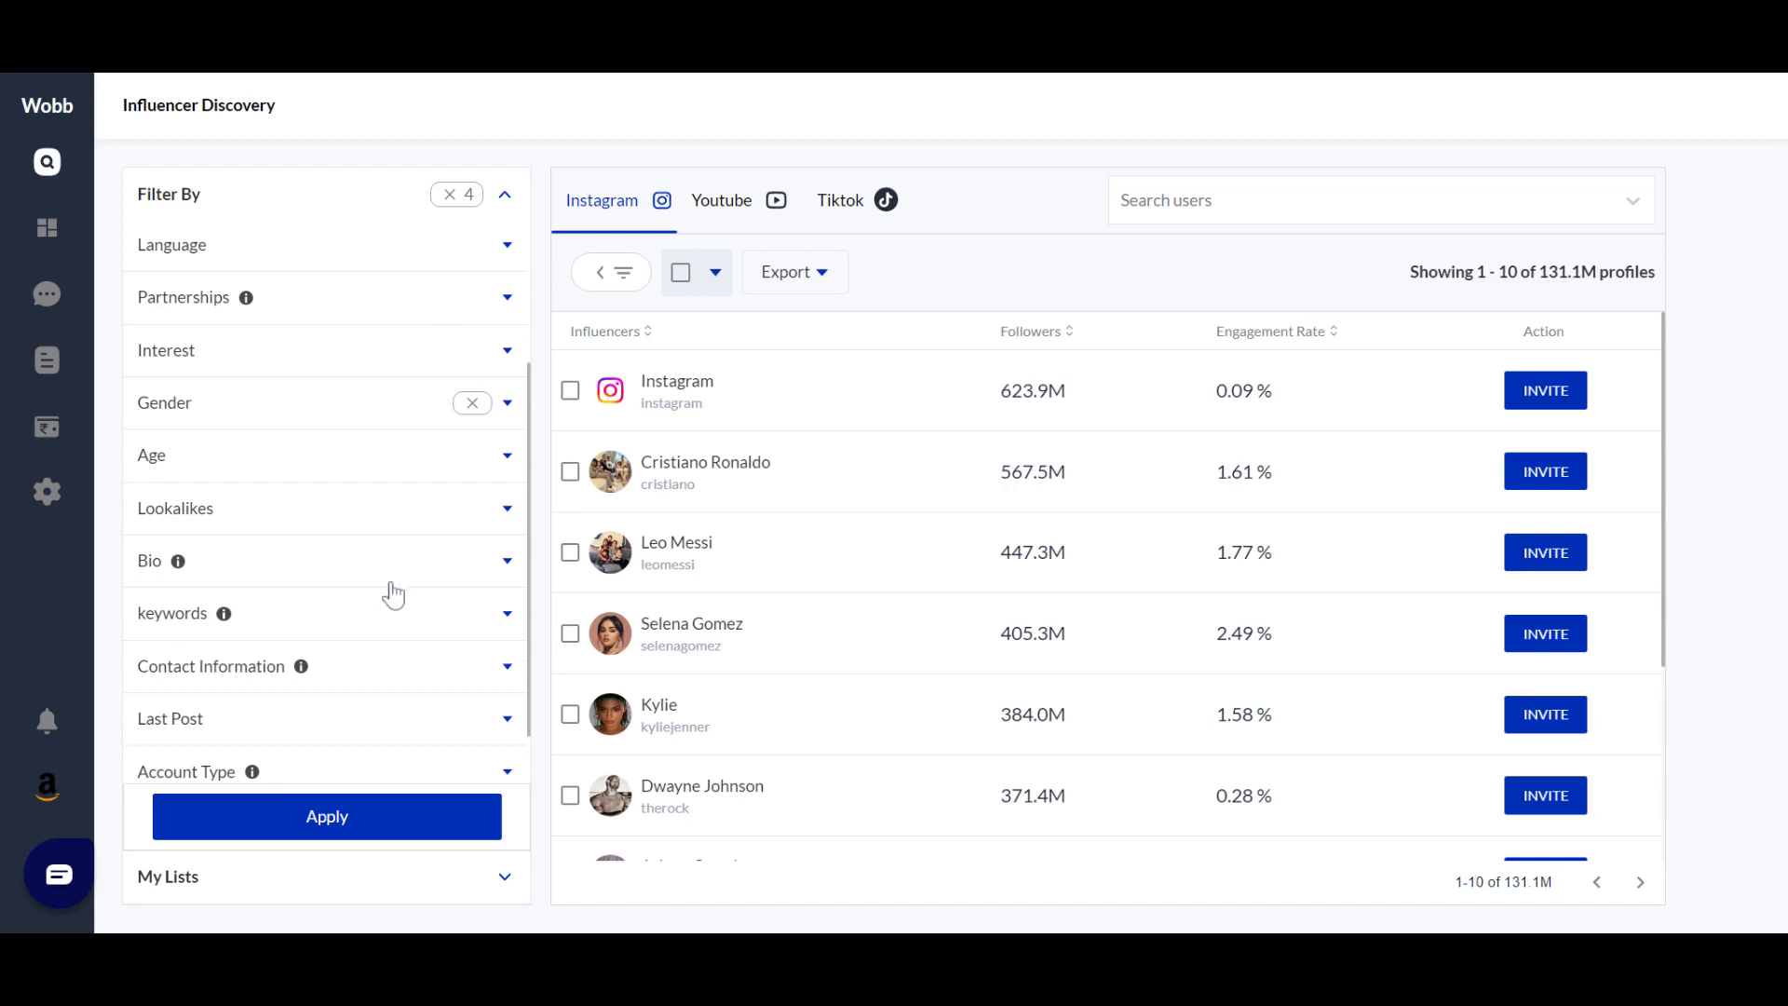
# Examine the Bio filter and the keywords filter with its mentions and hashtags fields
pyautogui.scroll(-1, 393, 594)
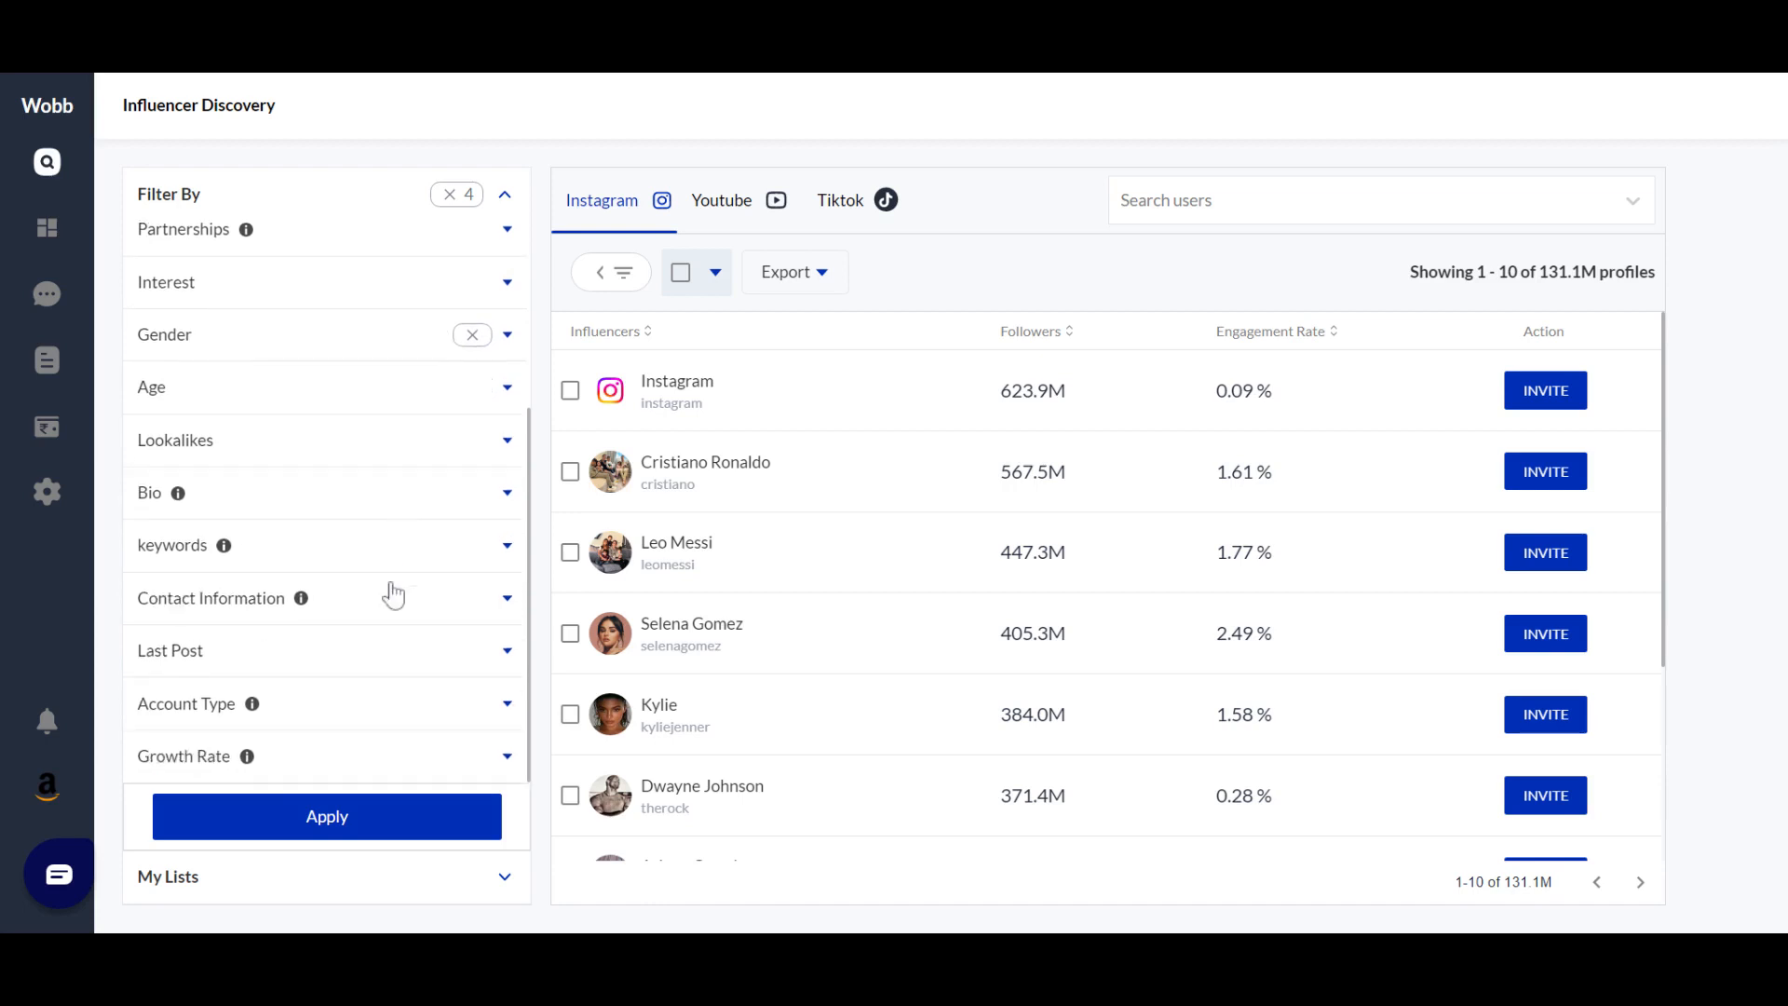
pyautogui.click(456, 511)
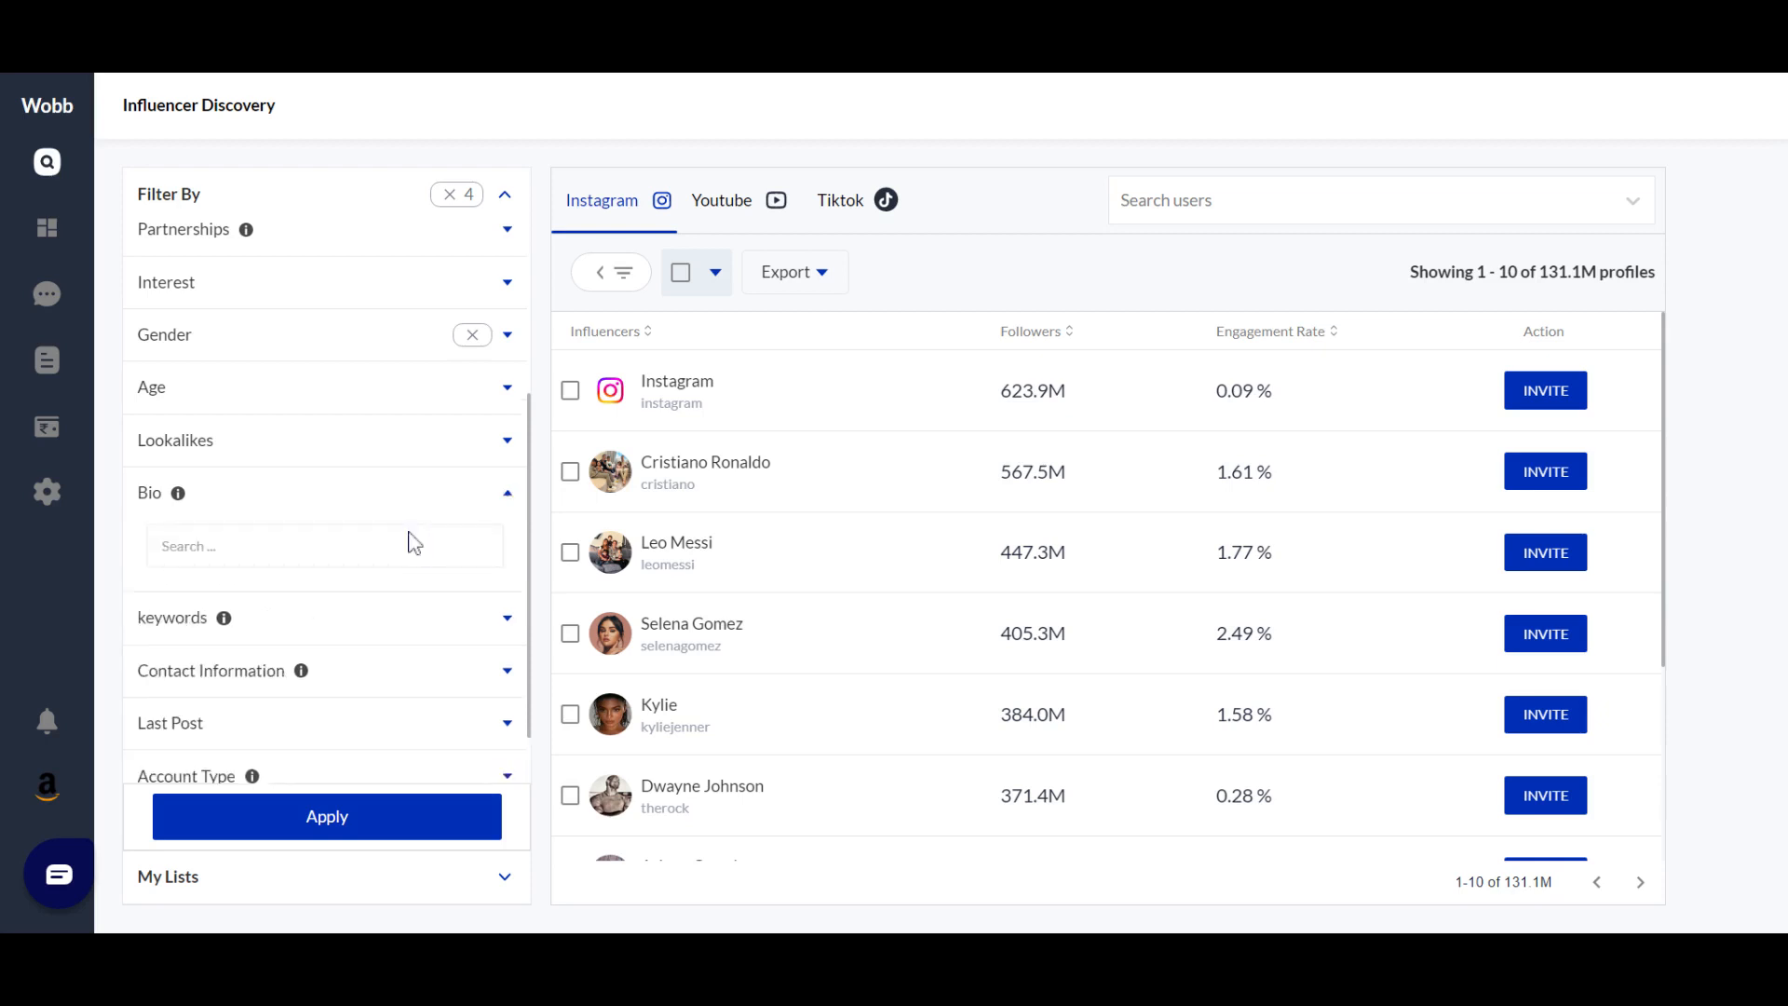
pyautogui.scroll(-1, 377, 559)
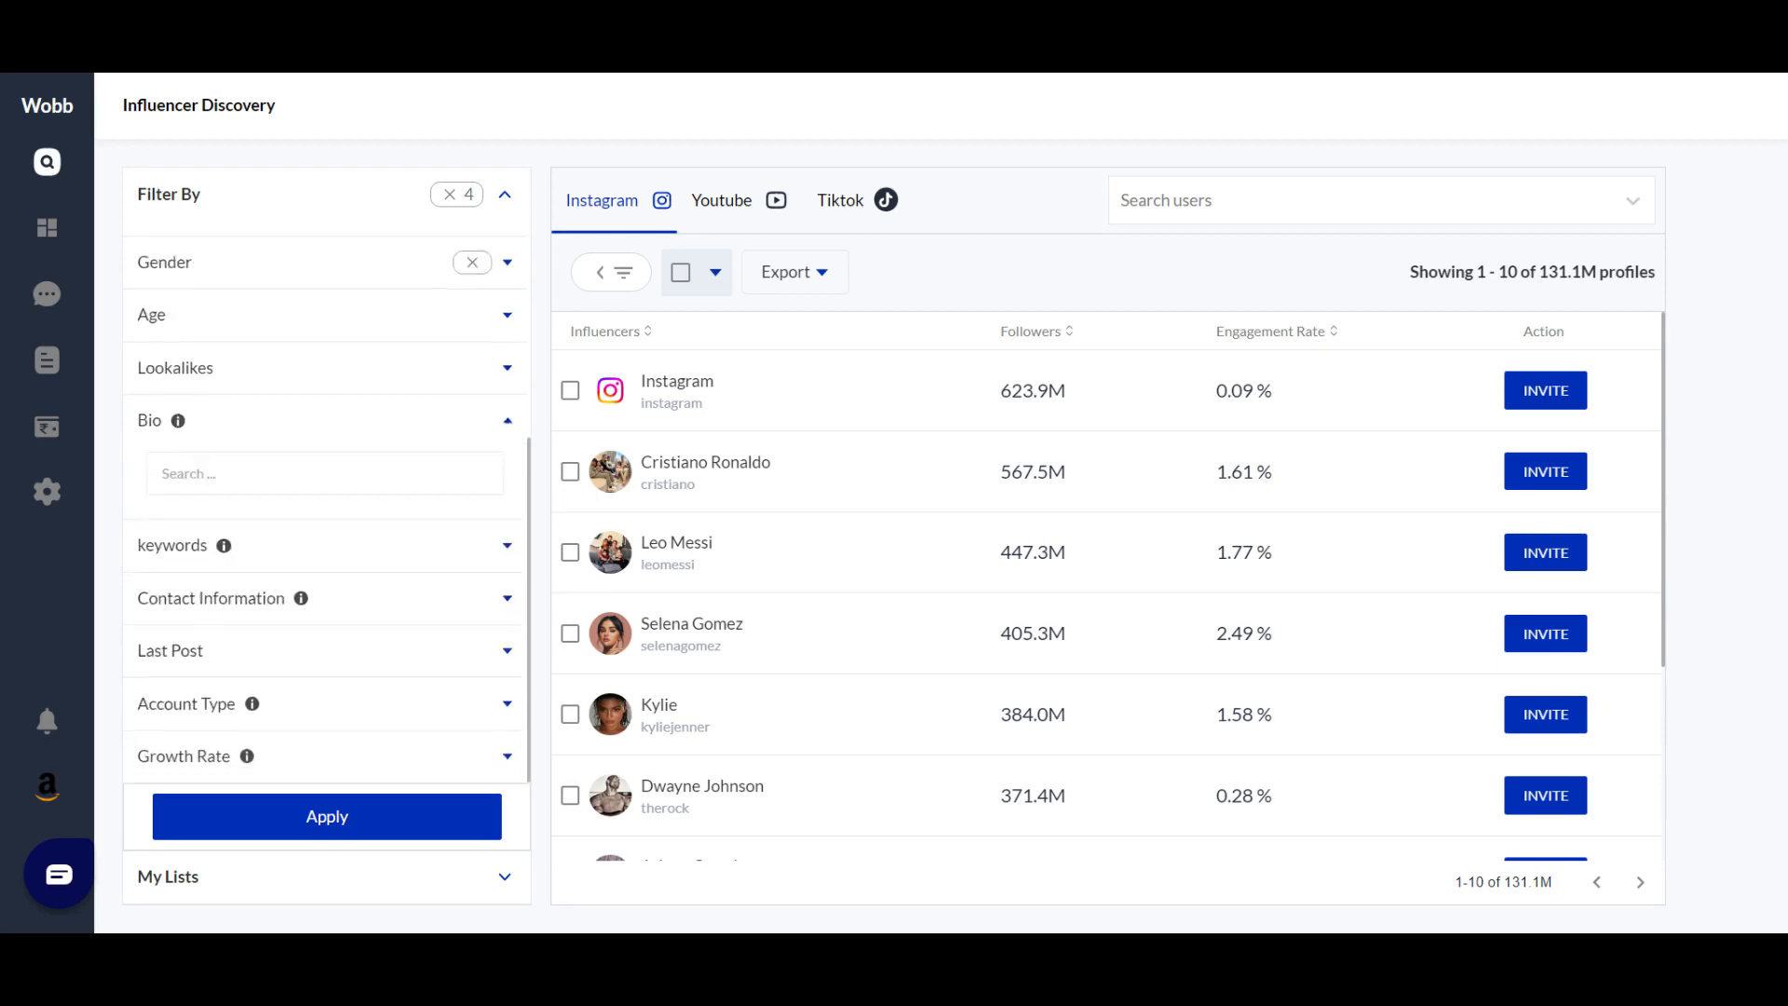
pyautogui.click(360, 559)
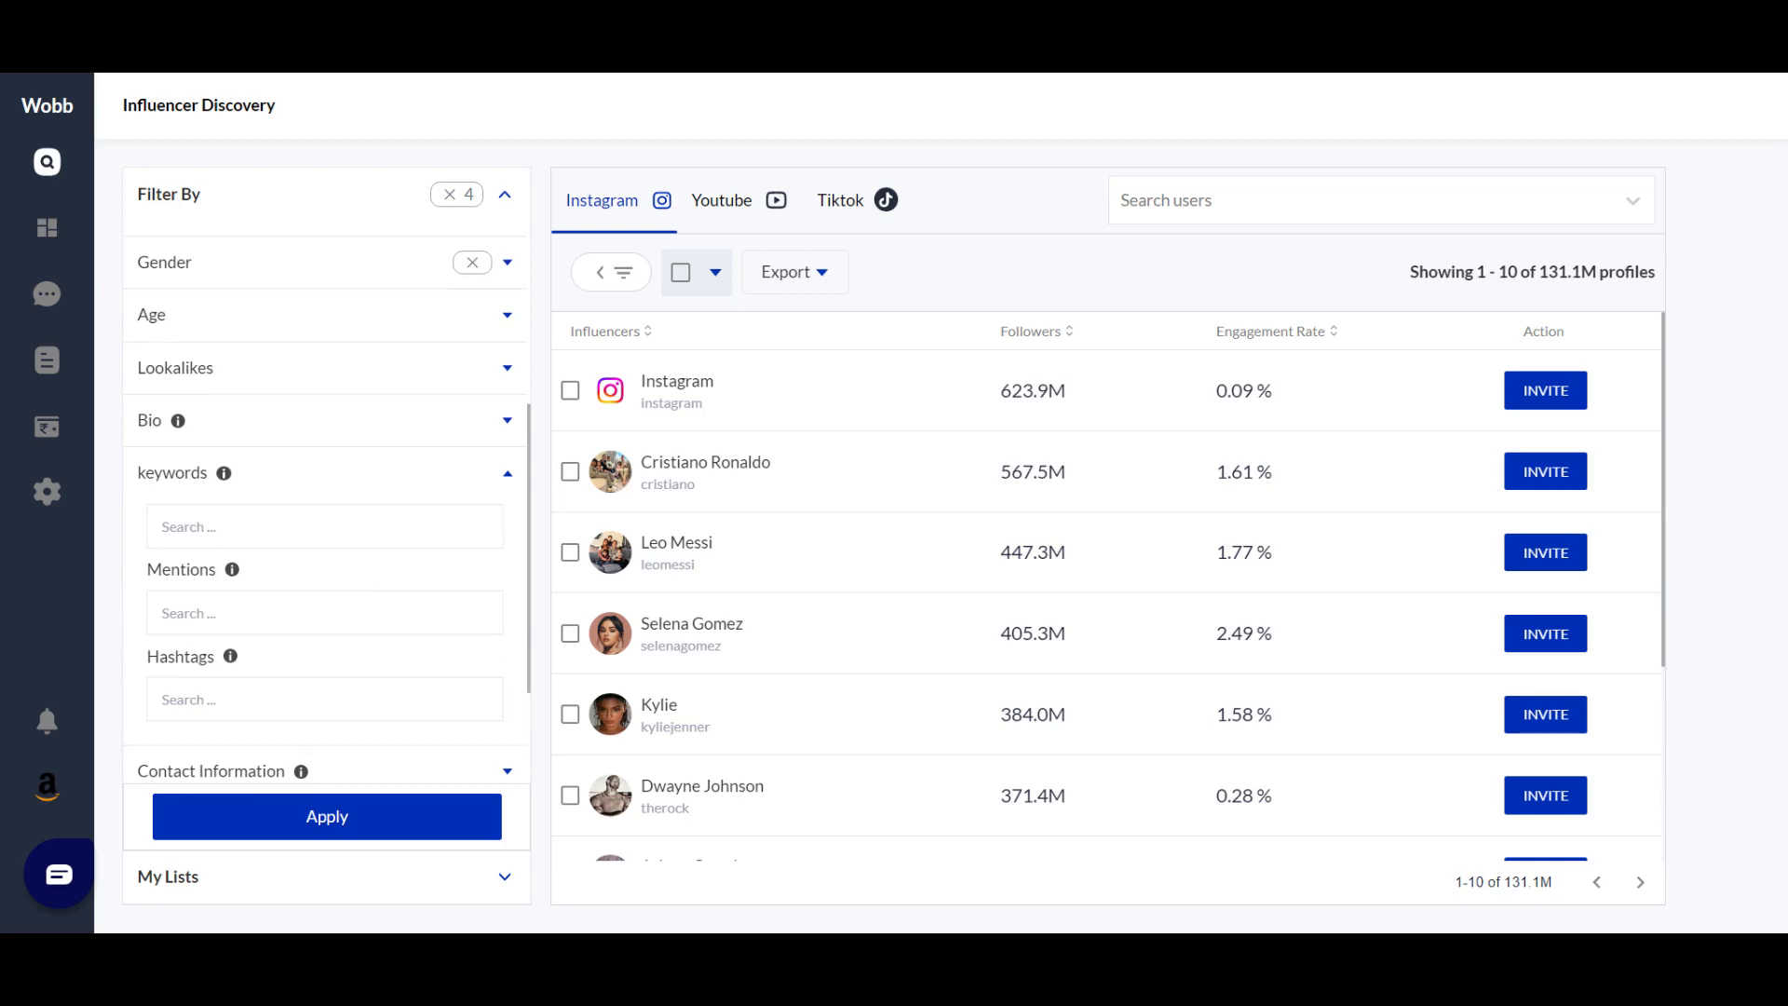
pyautogui.scroll(-2, 332, 570)
pyautogui.click(310, 442)
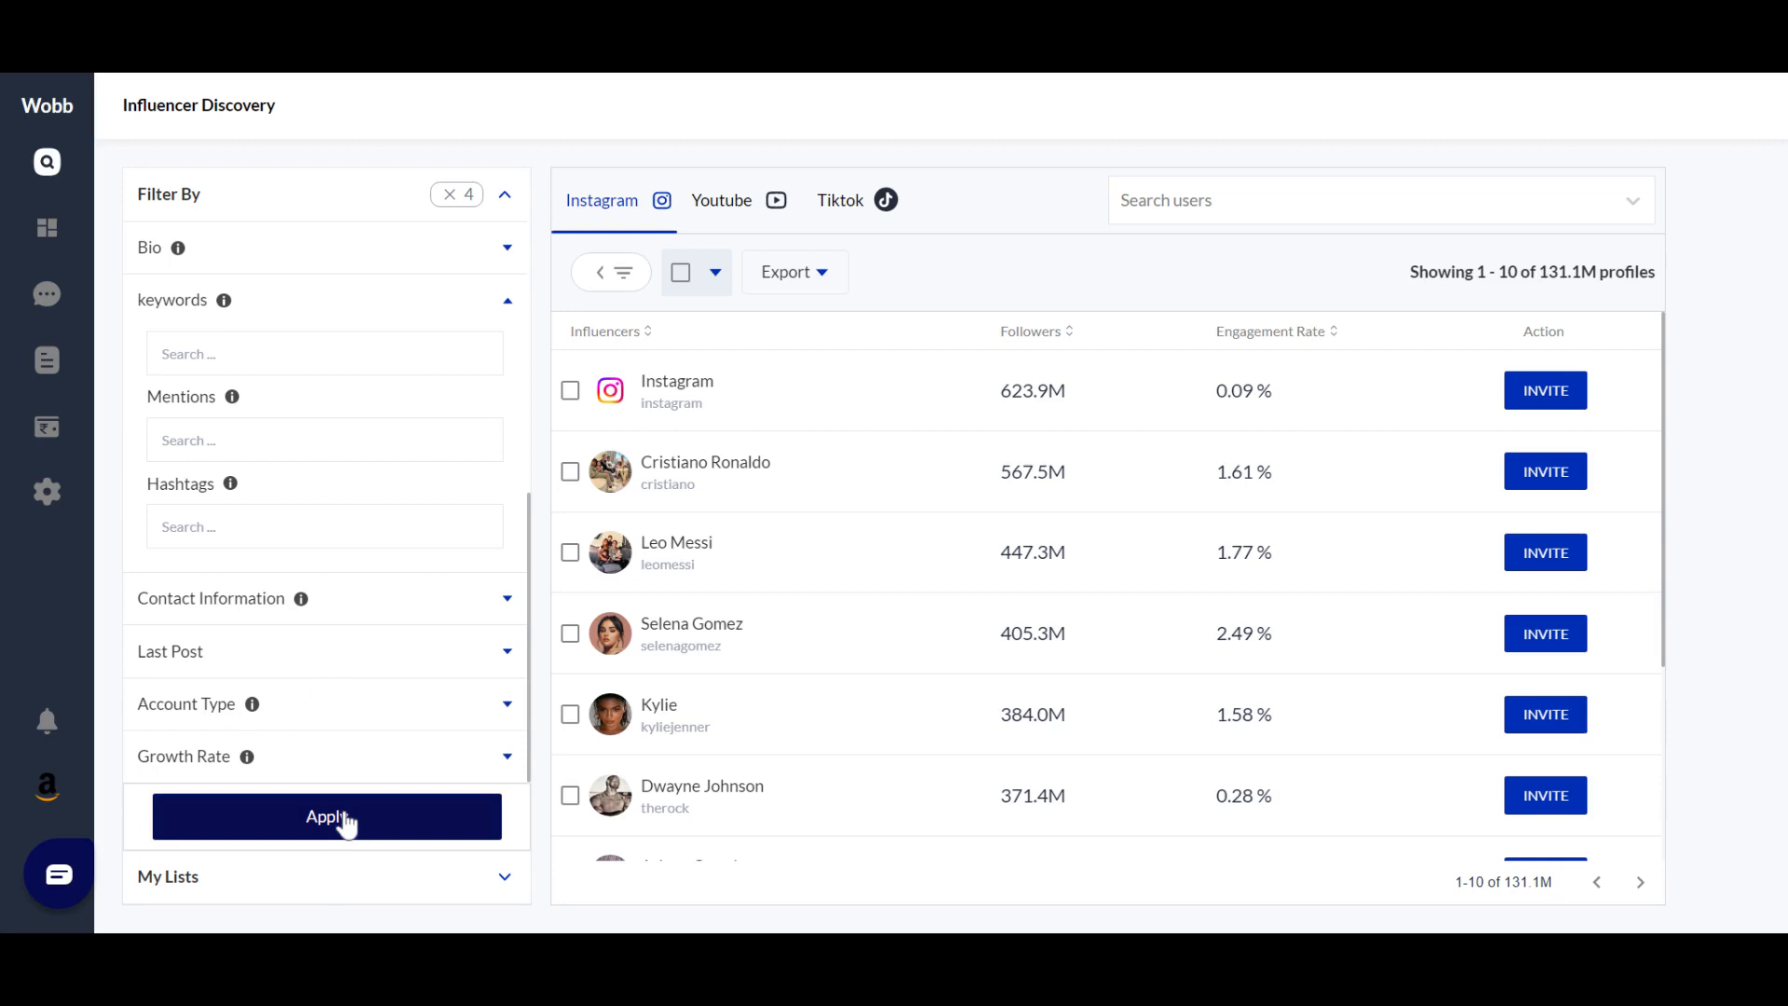
# Apply the chosen filters and look through the first page of matching Instagram profiles
pyautogui.click(309, 837)
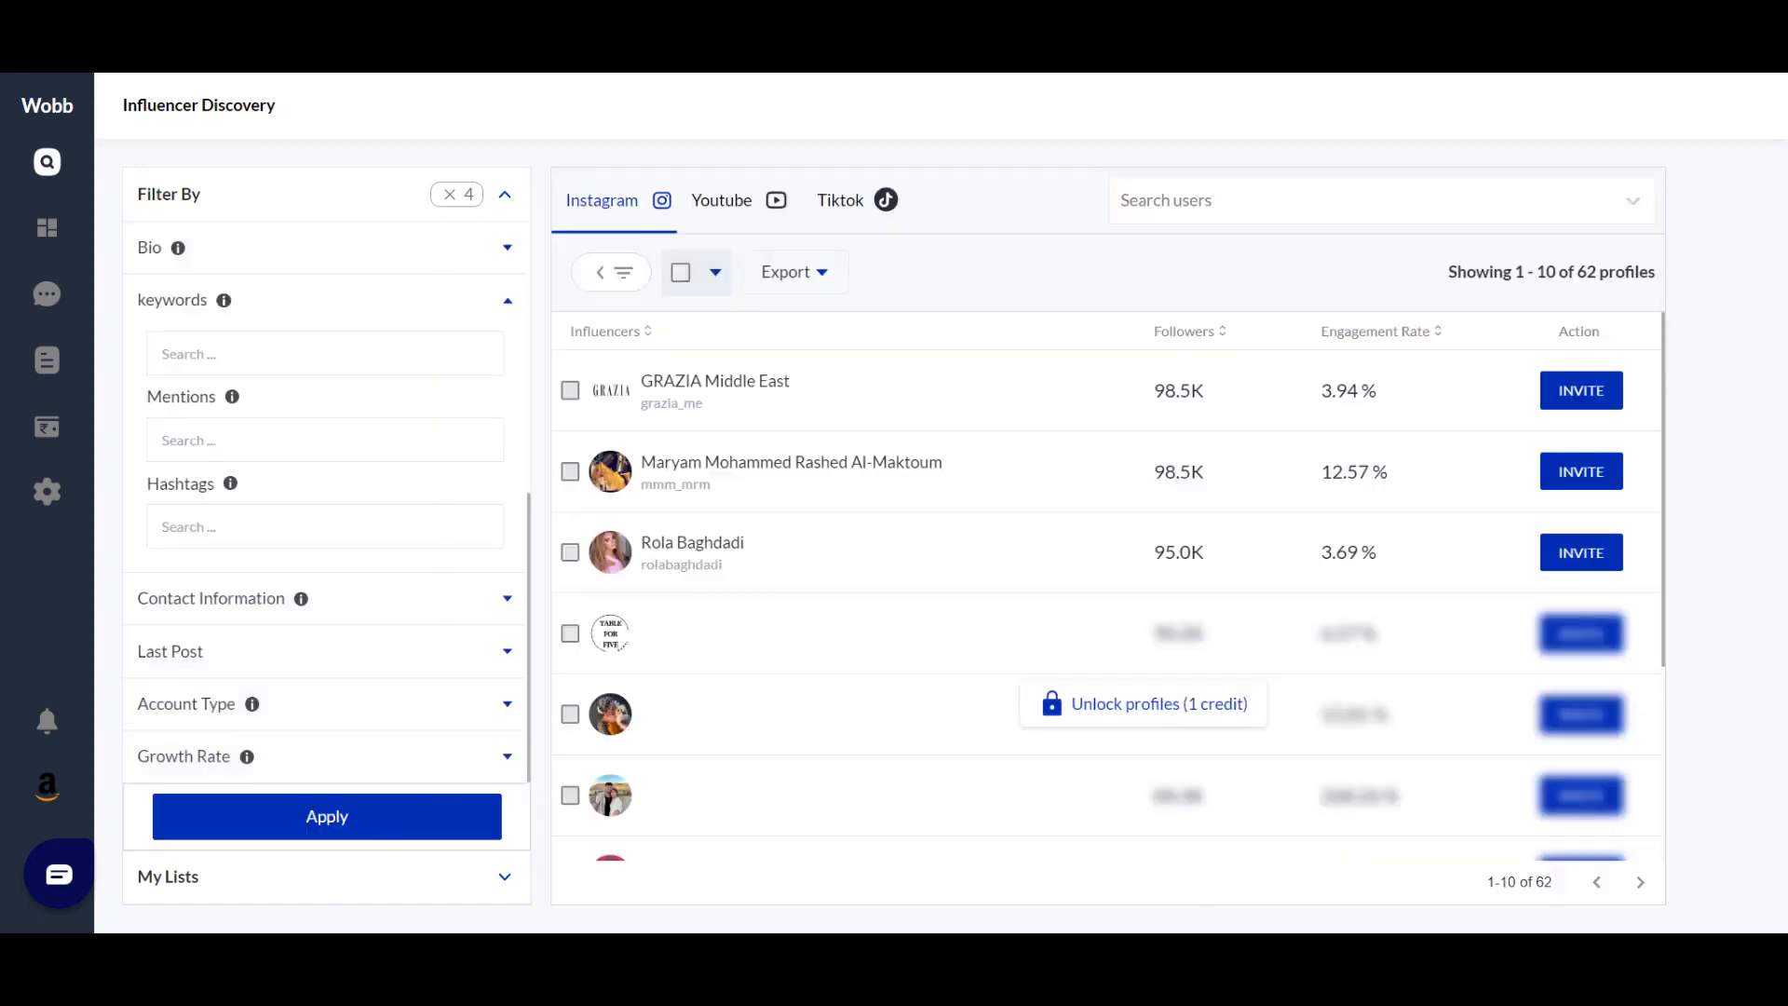
pyautogui.scroll(4, 438, 475)
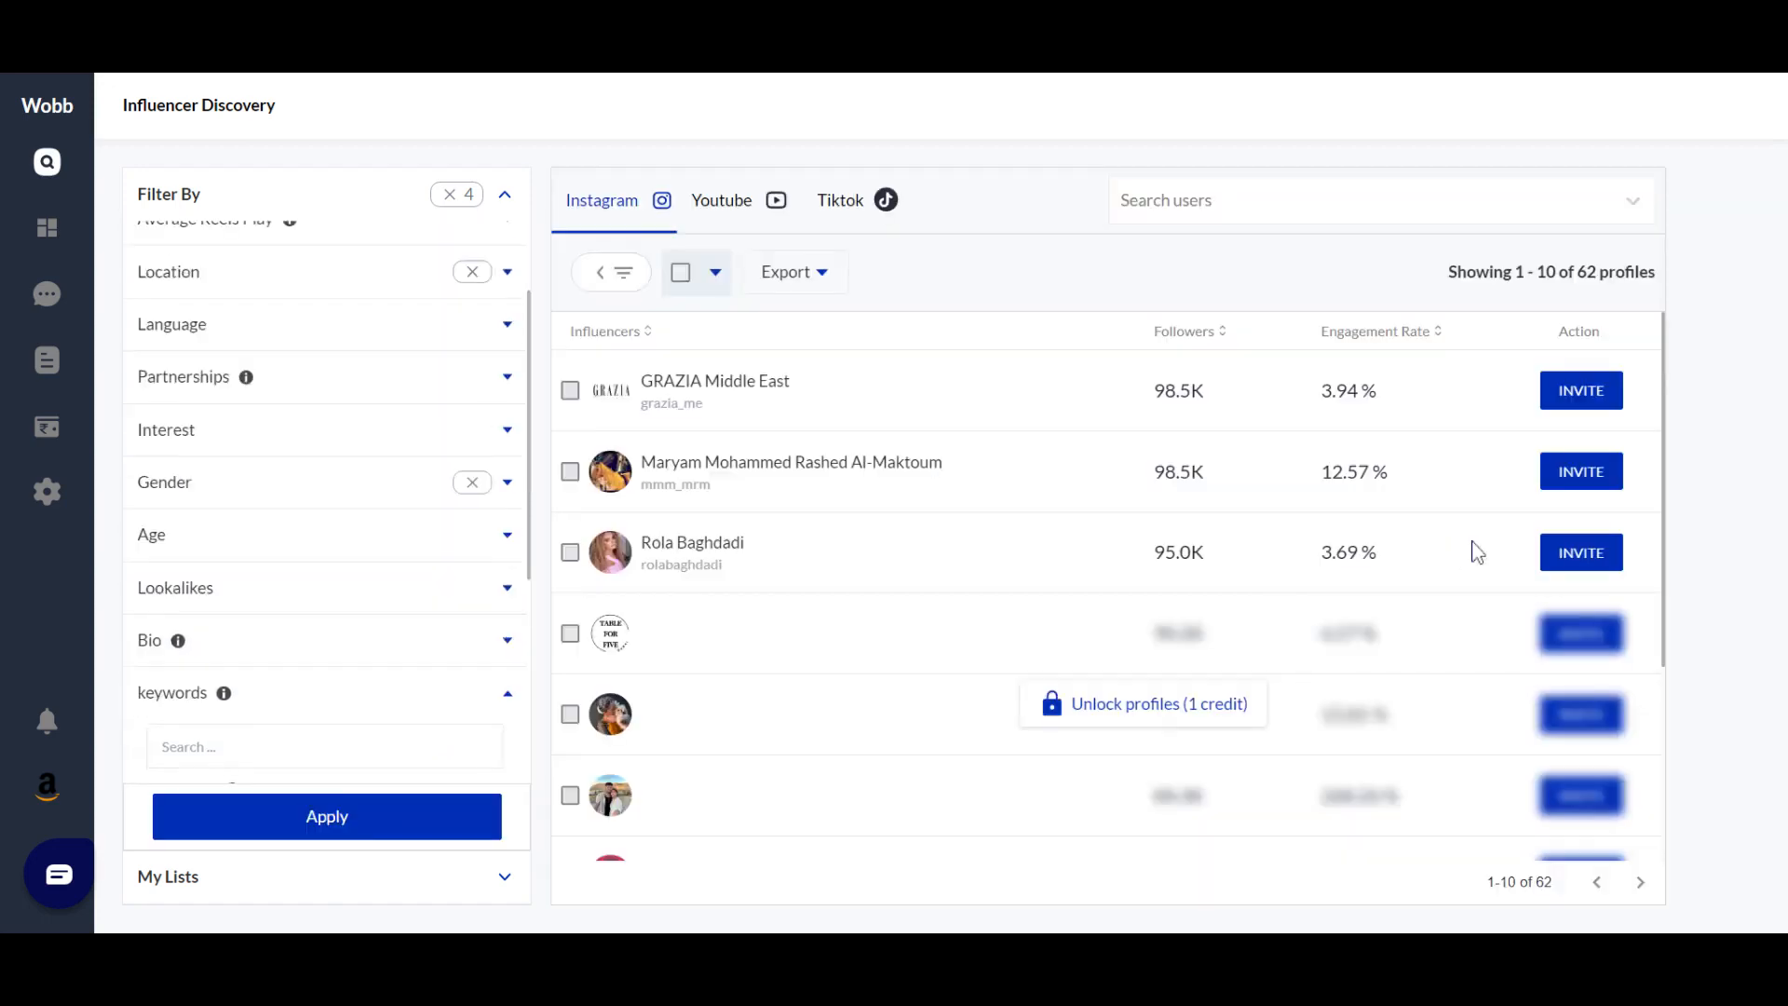
pyautogui.doubleClick(1586, 273)
pyautogui.click(1354, 292)
pyautogui.scroll(-3, 1079, 467)
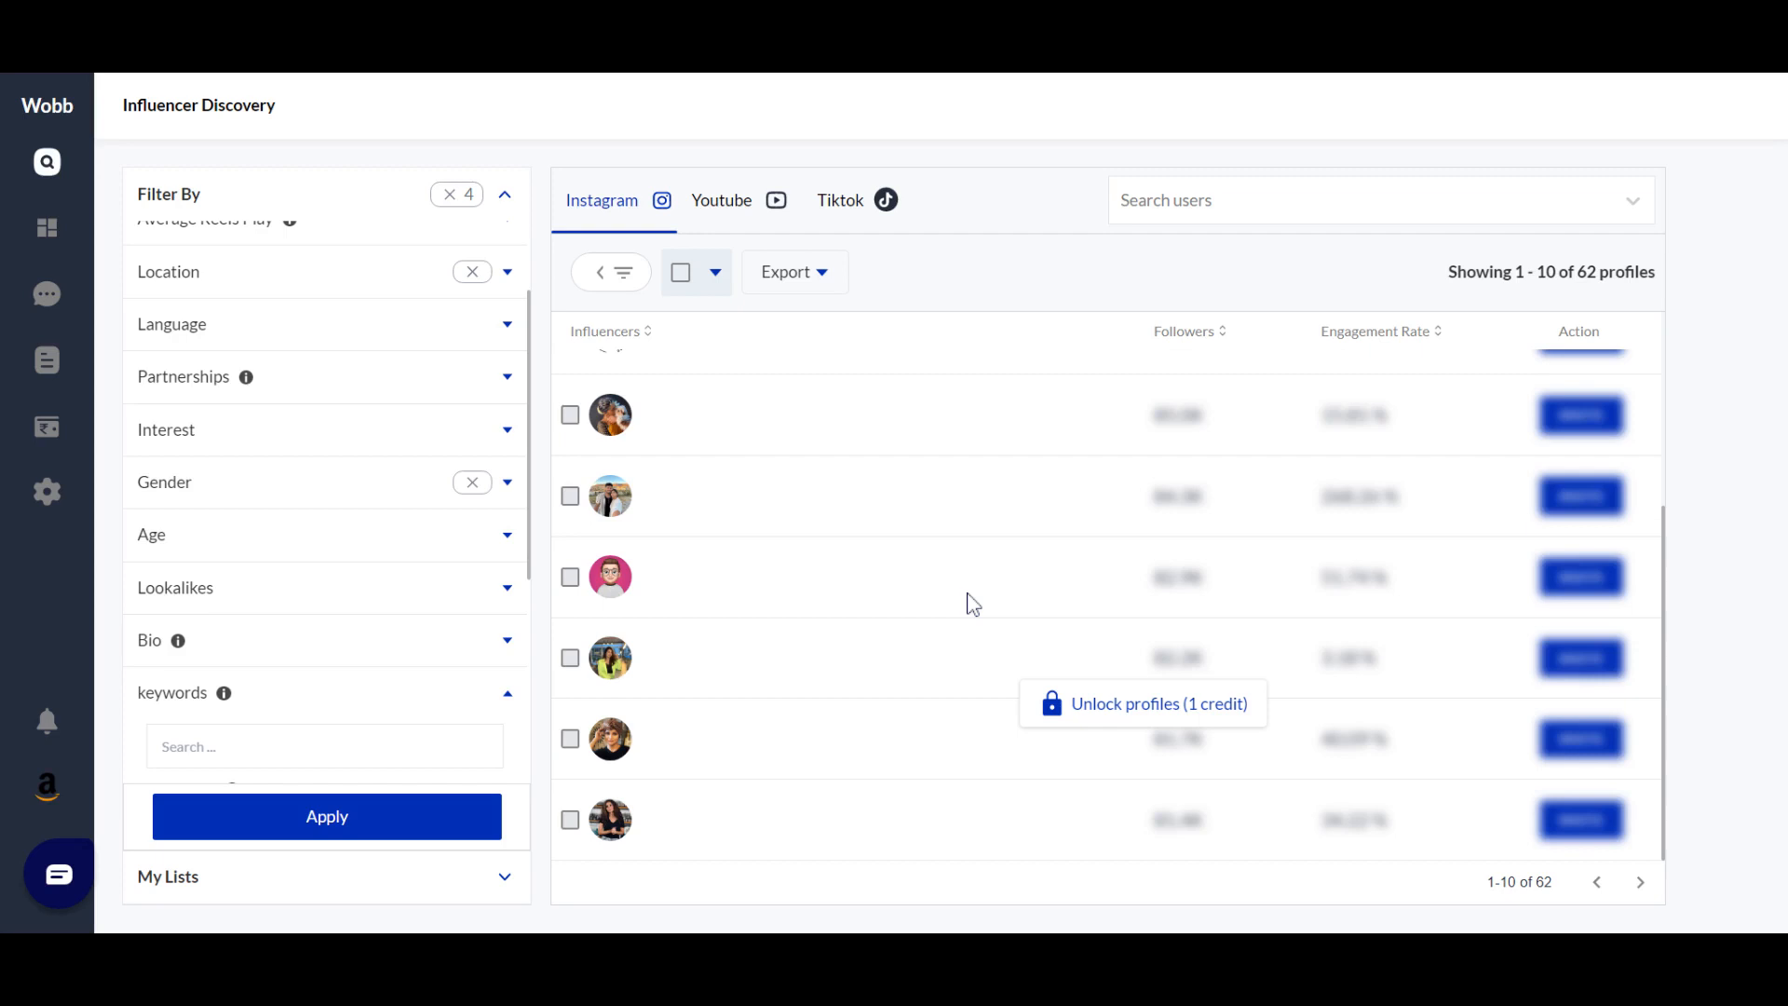
pyautogui.scroll(3, 973, 605)
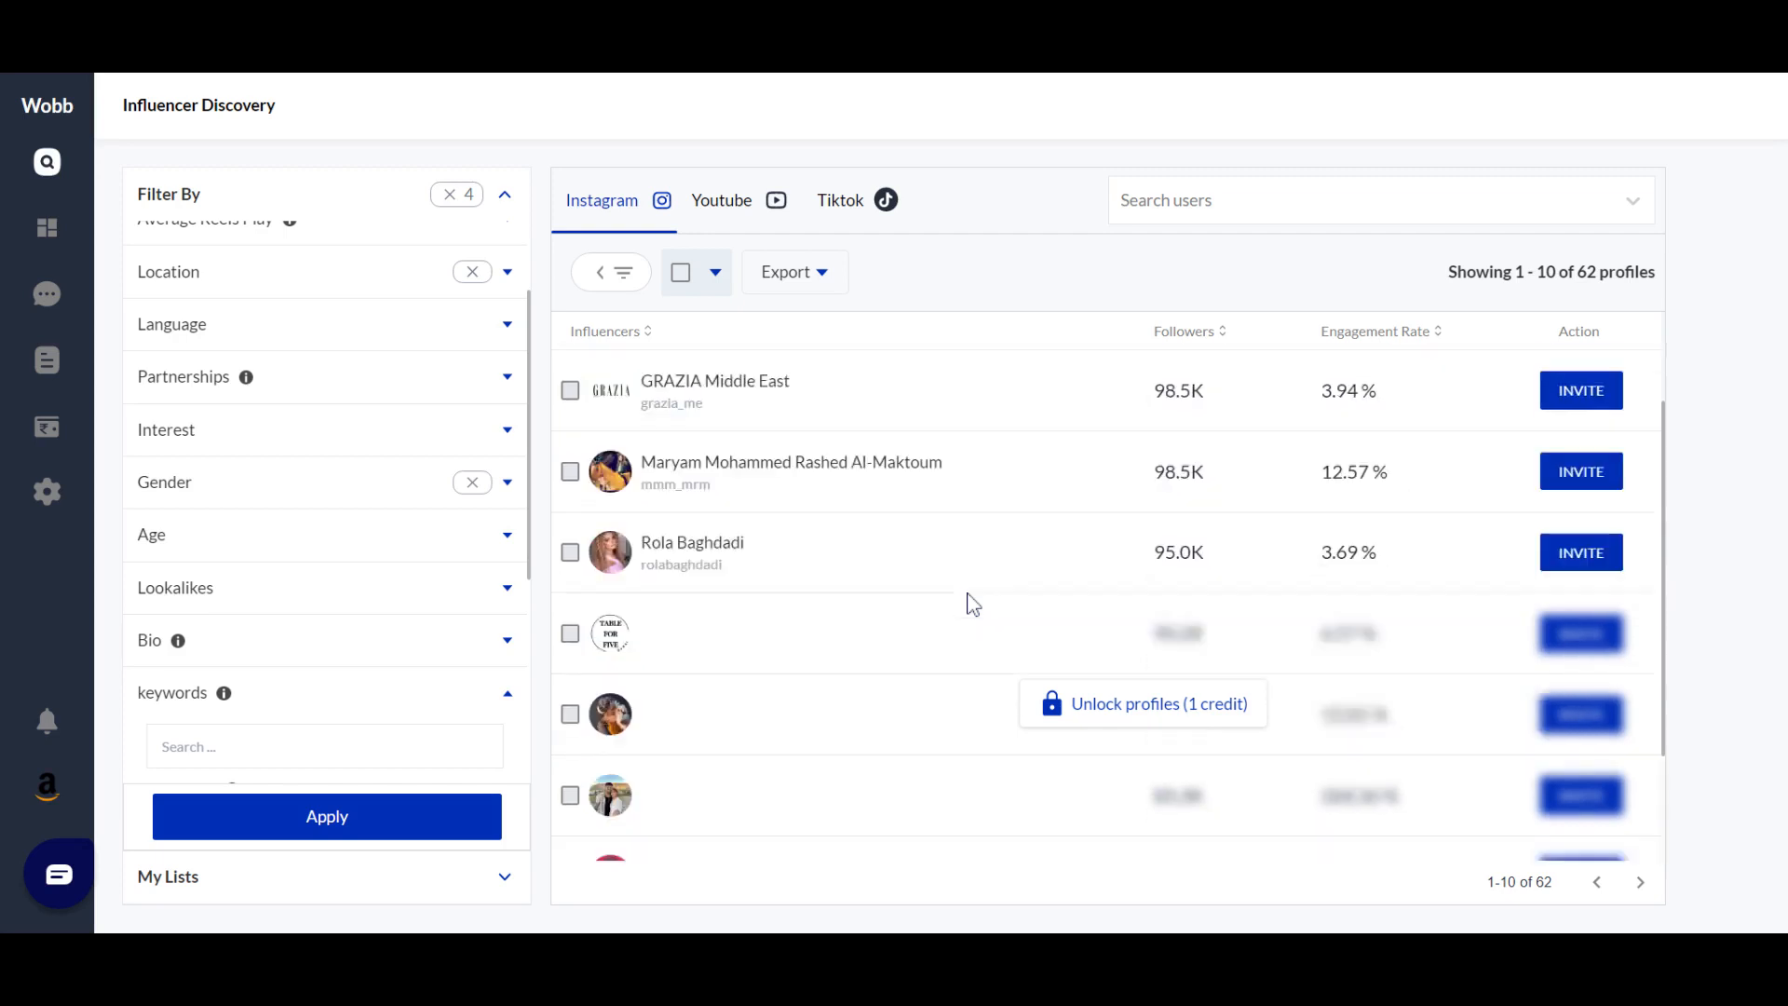
# Unlock the blurred profiles on the results page for 1 credit and look through them
pyautogui.click(1132, 724)
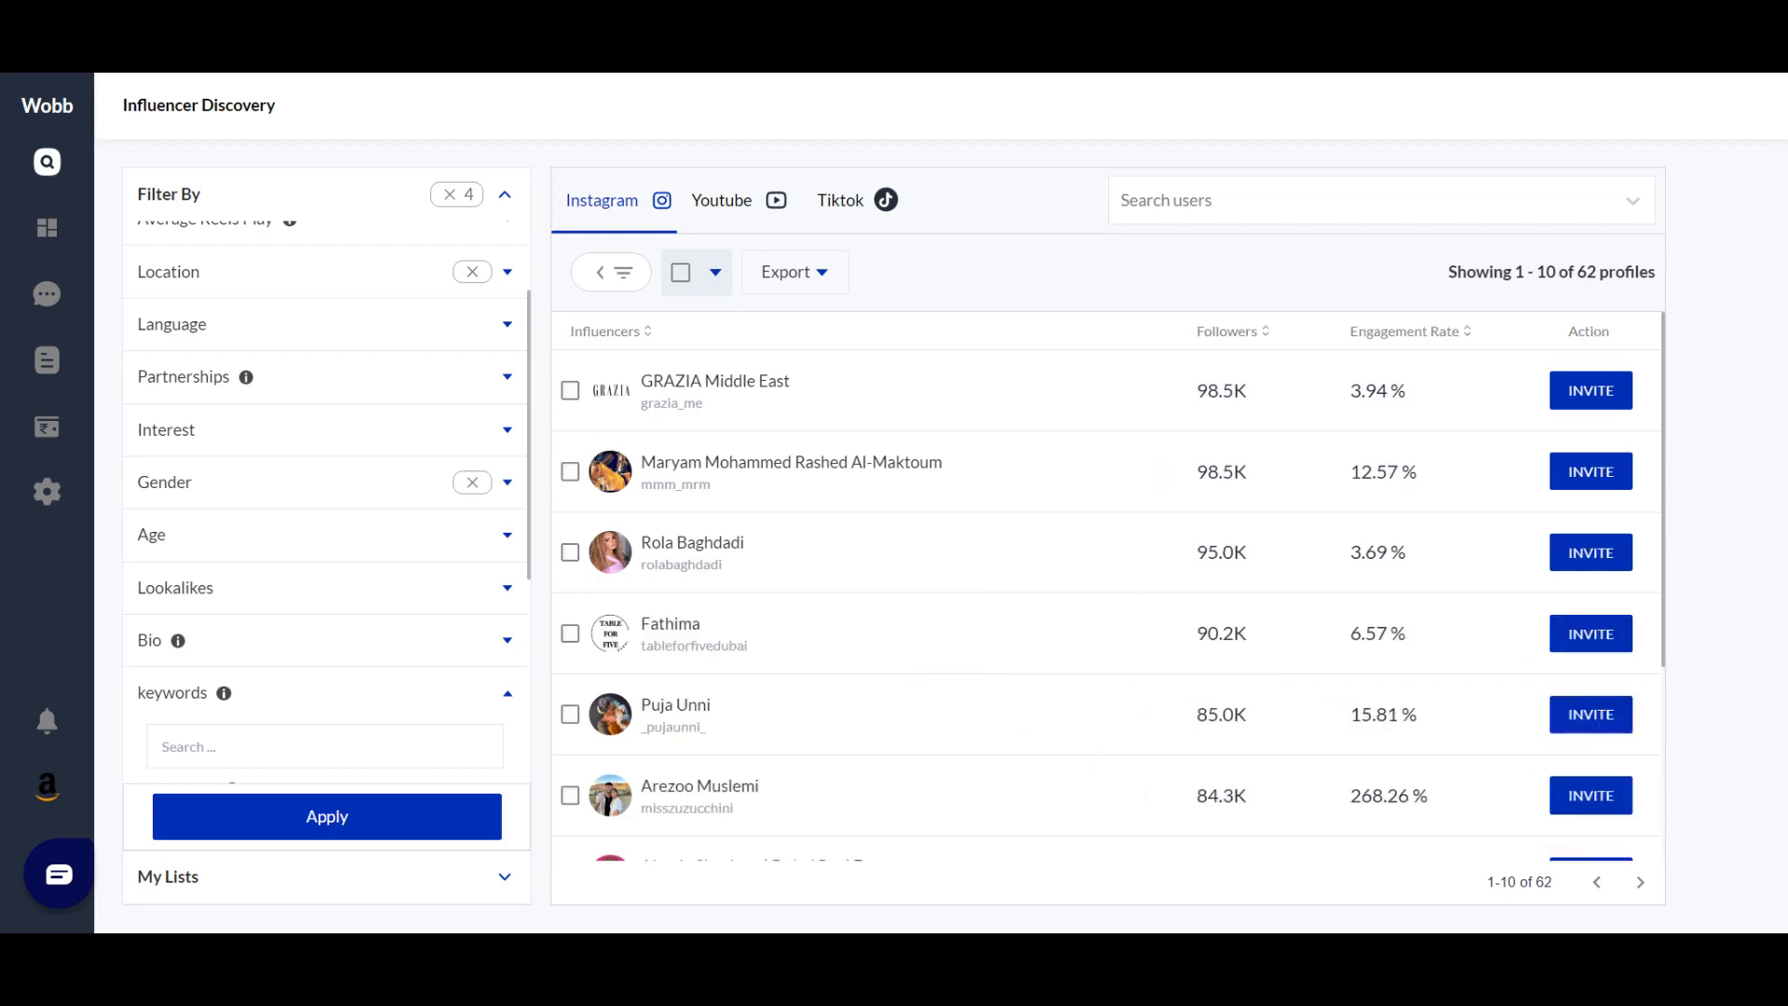
pyautogui.scroll(-3, 1146, 607)
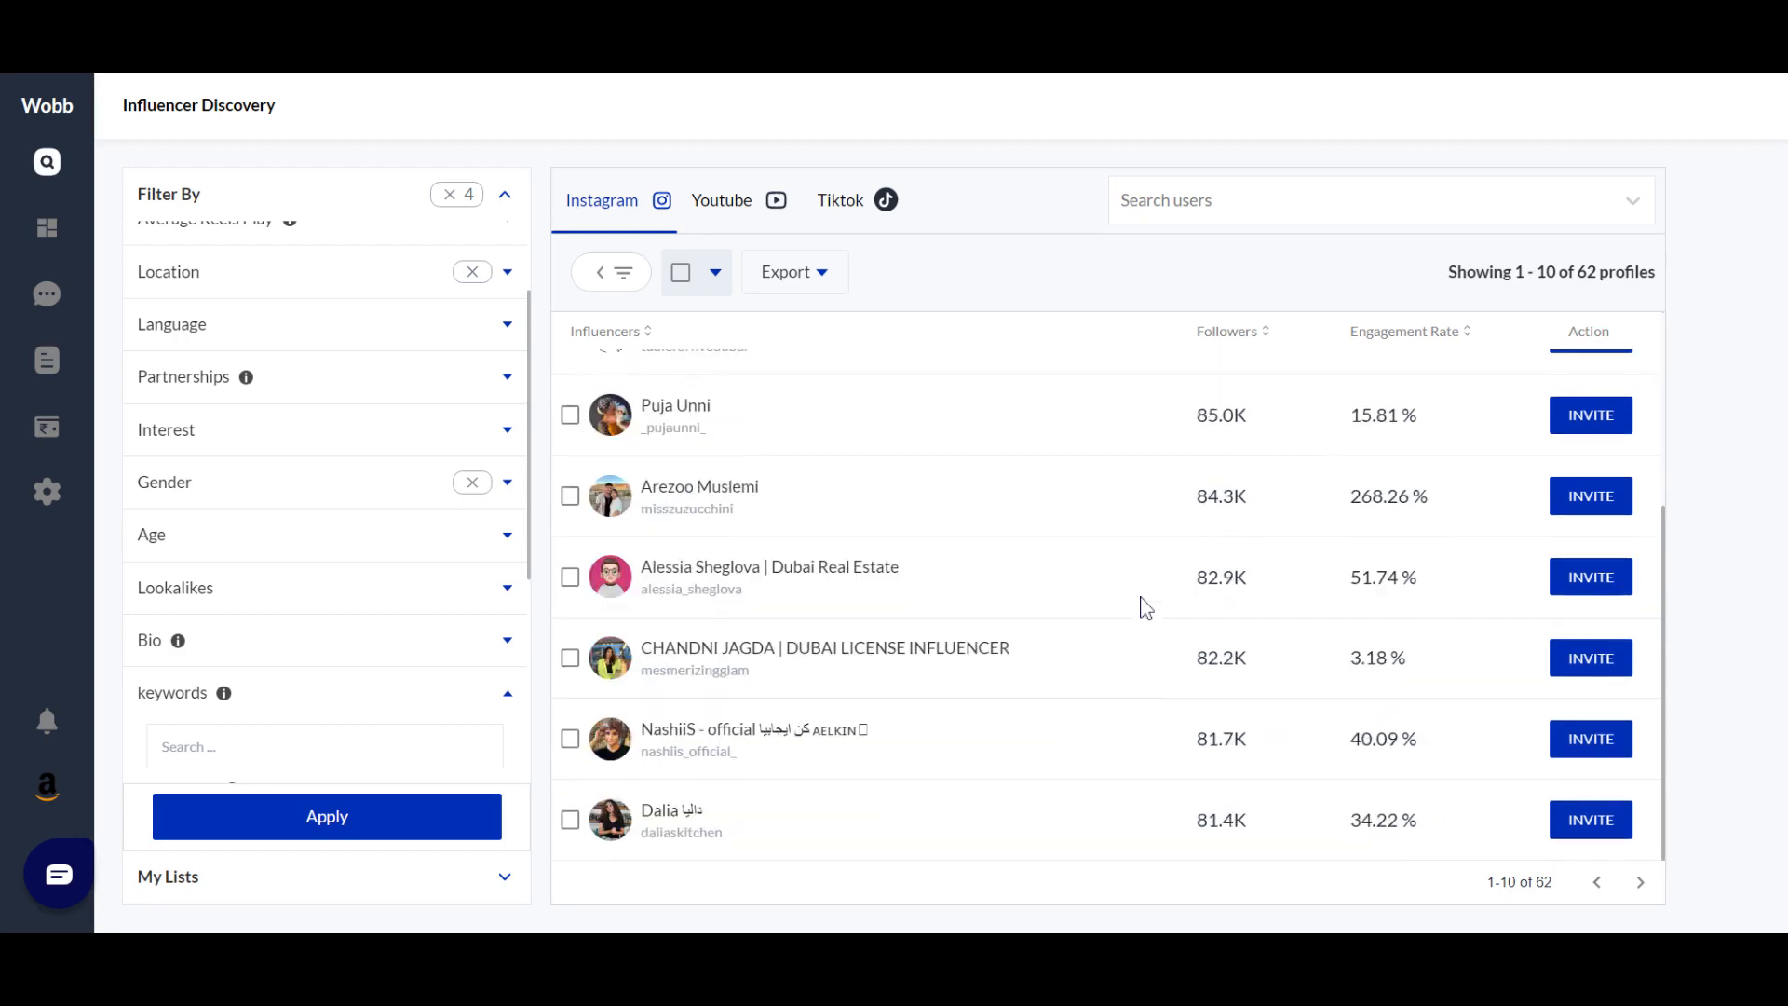
pyautogui.scroll(3, 1145, 607)
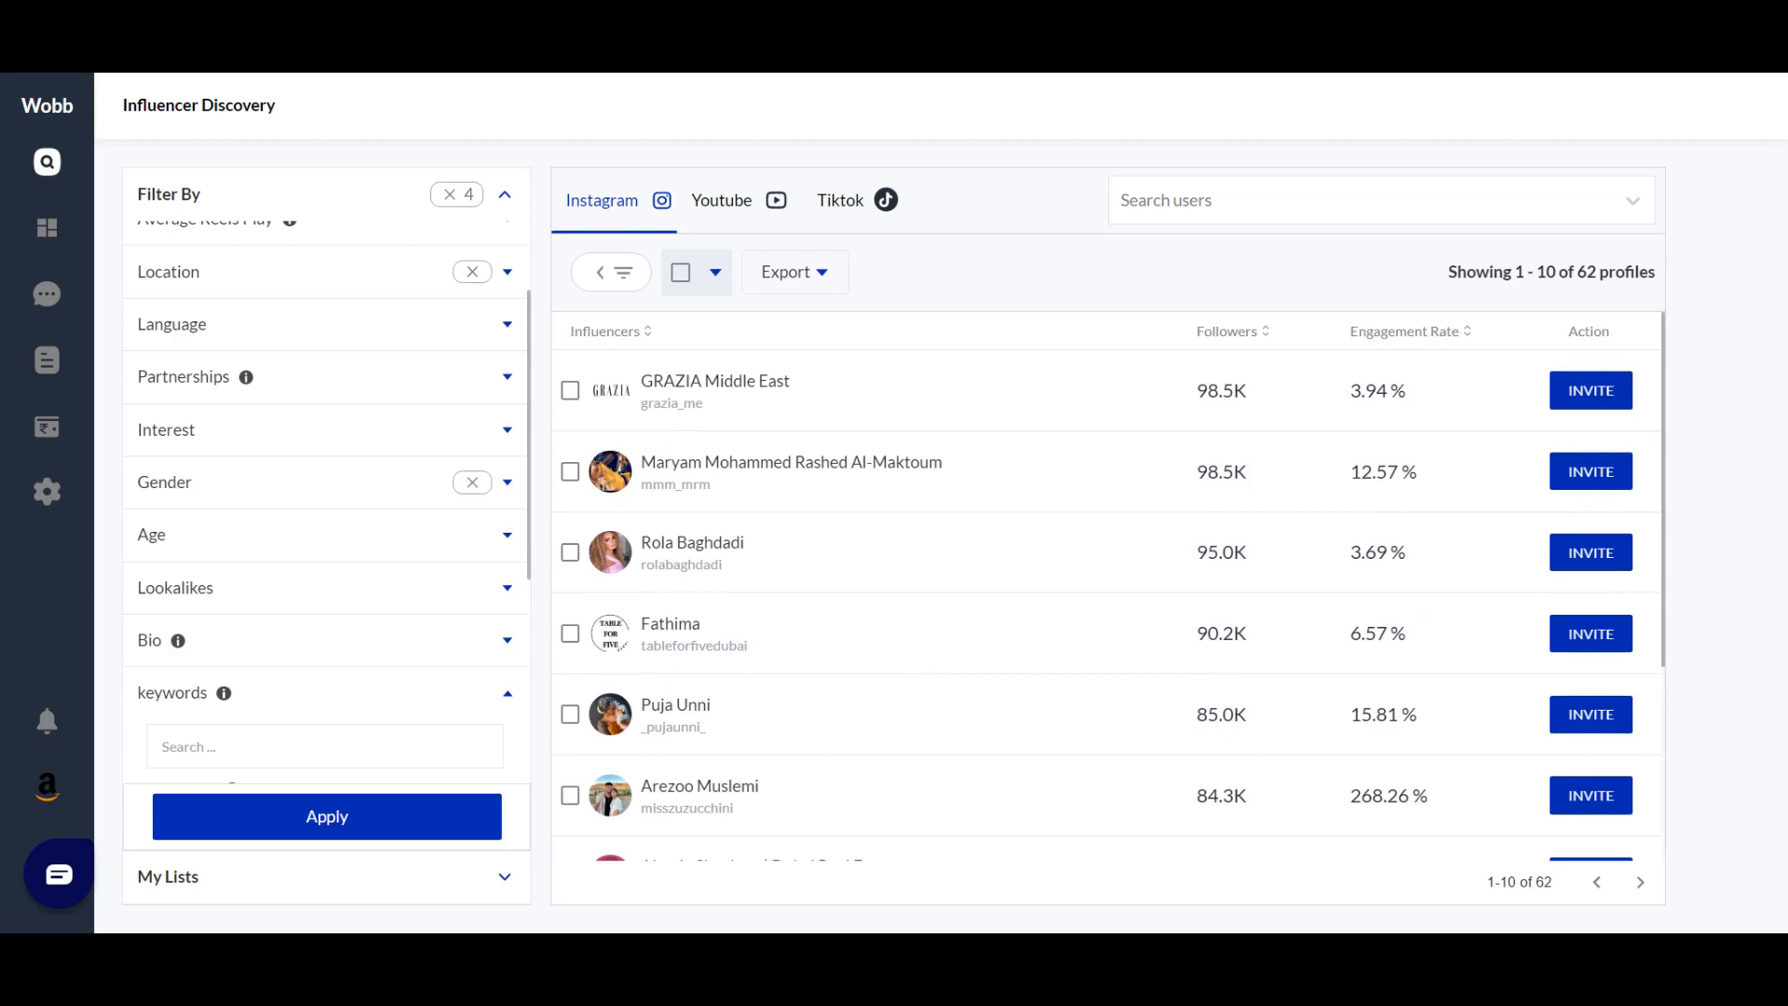
# Select all 10 influencers on this page and check the available selection options
pyautogui.click(681, 273)
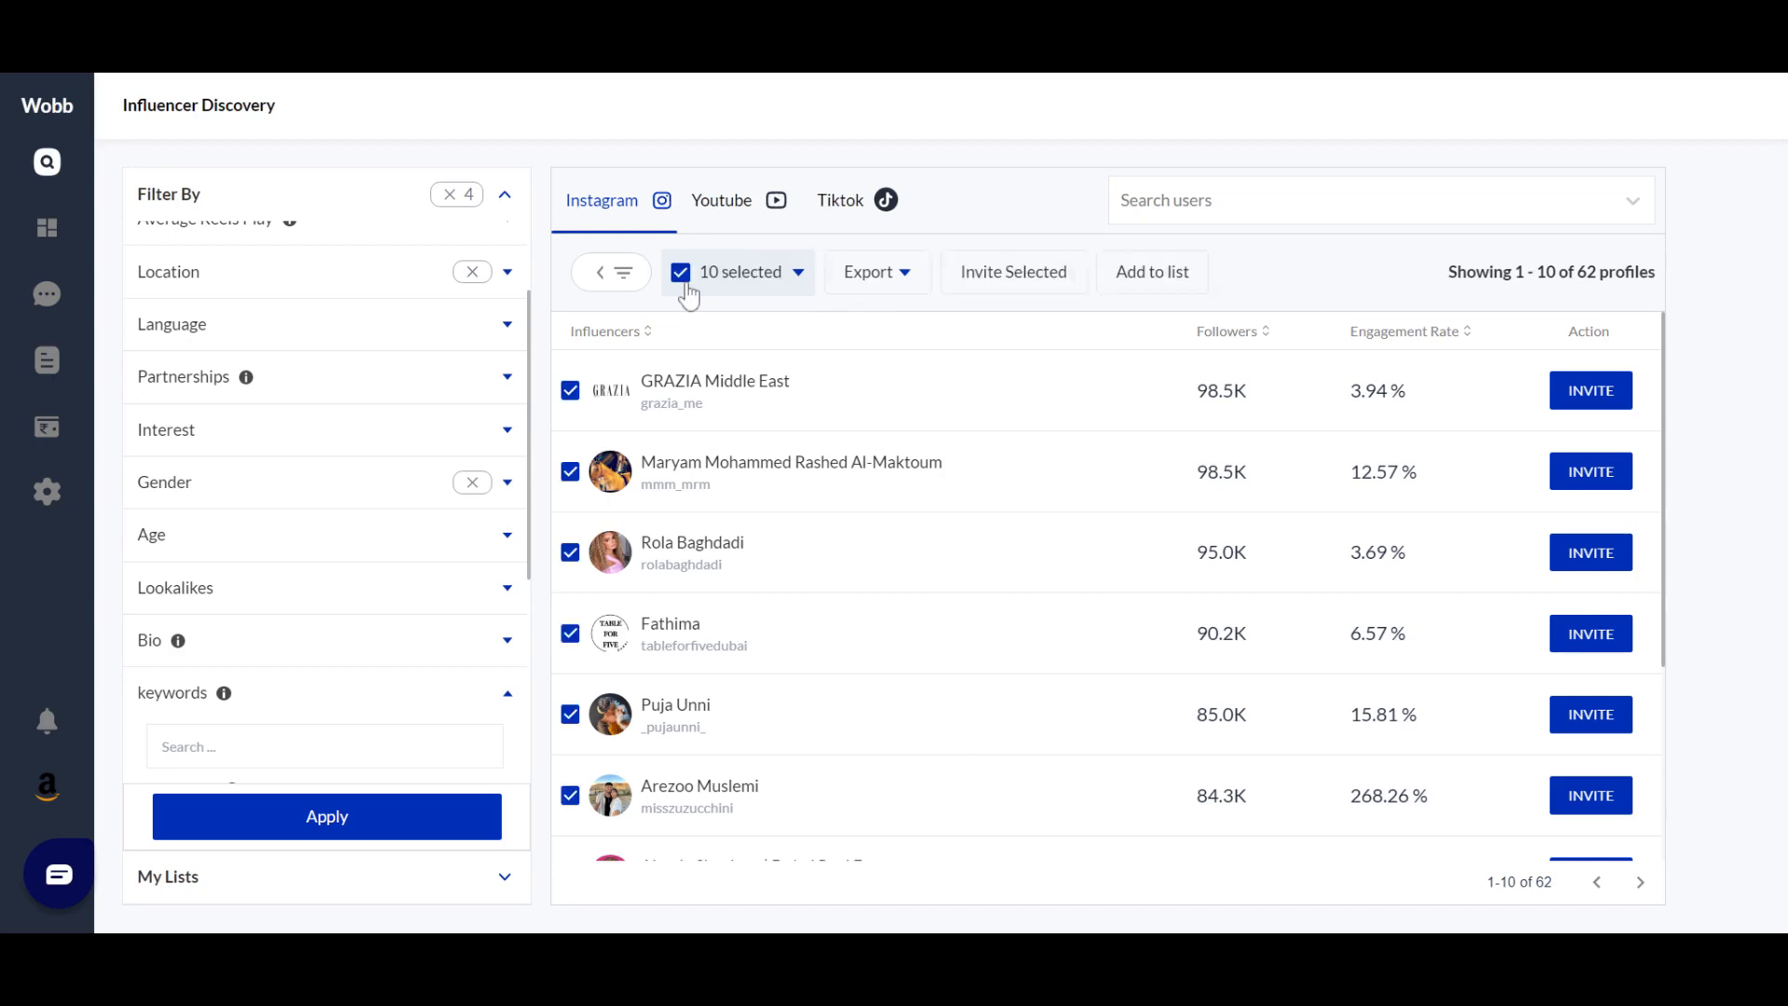
pyautogui.click(798, 274)
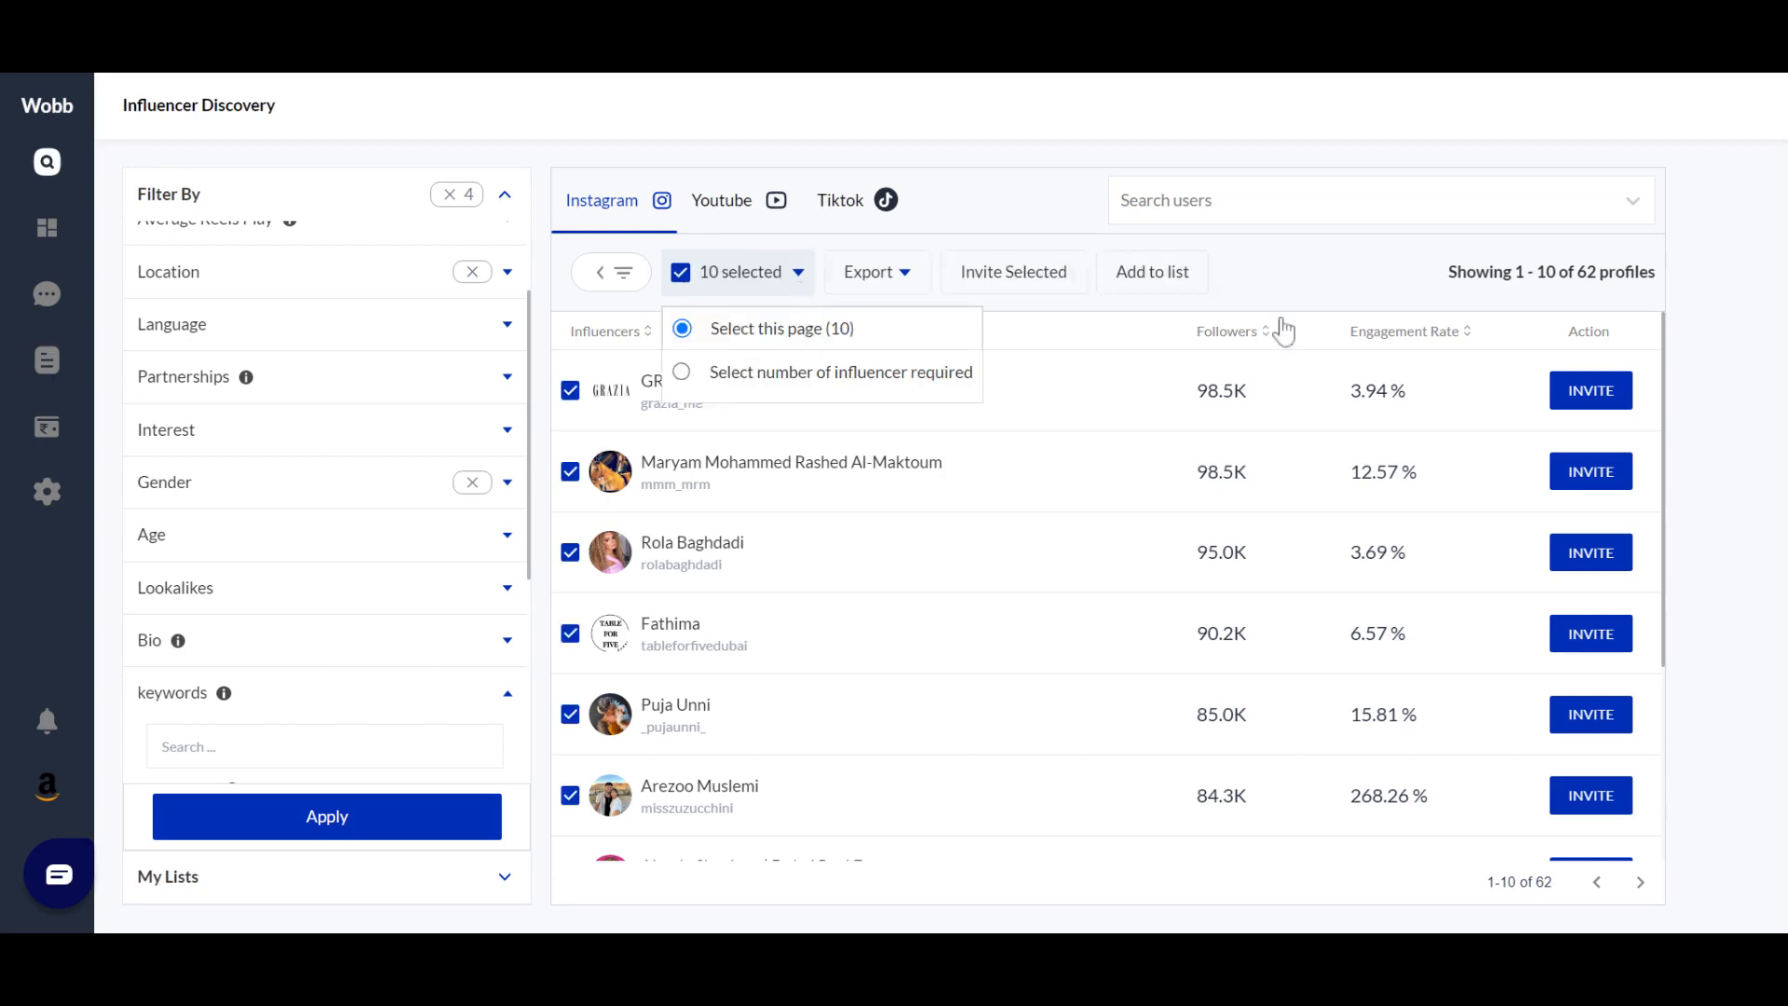
pyautogui.click(1265, 286)
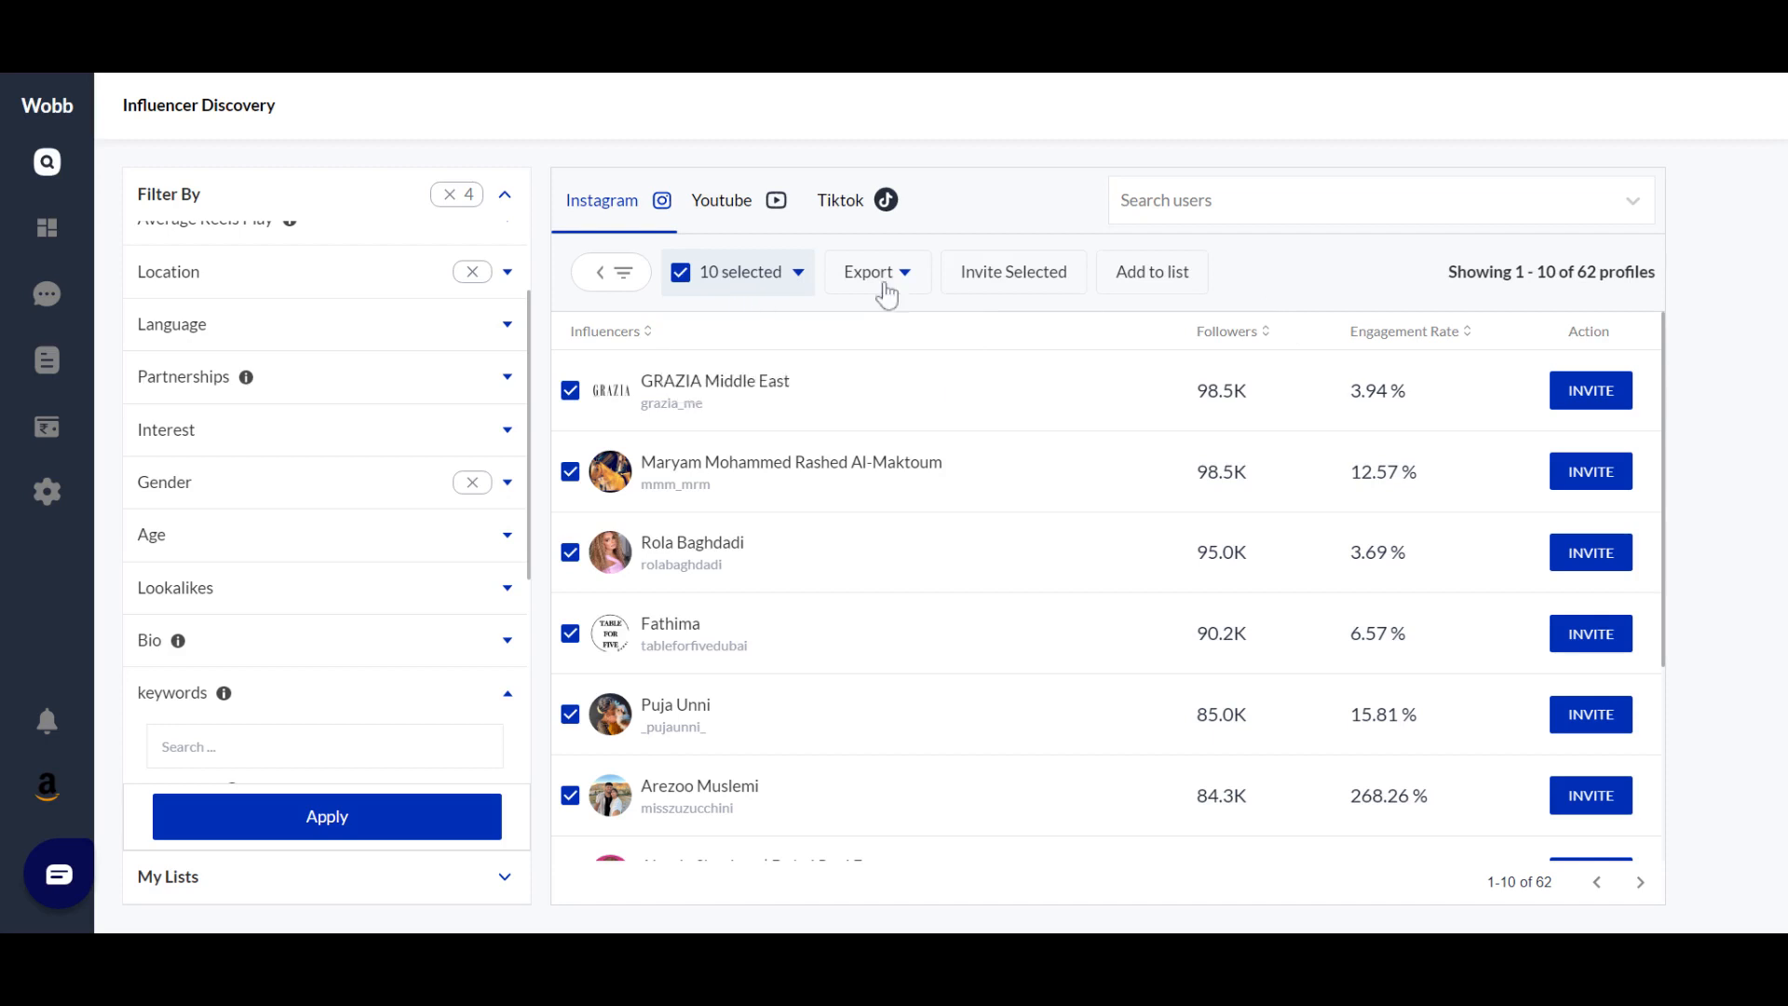
# Try out an invitation for the selected influencers with the campaign Test IM - All EI, and close the form
pyautogui.click(1010, 284)
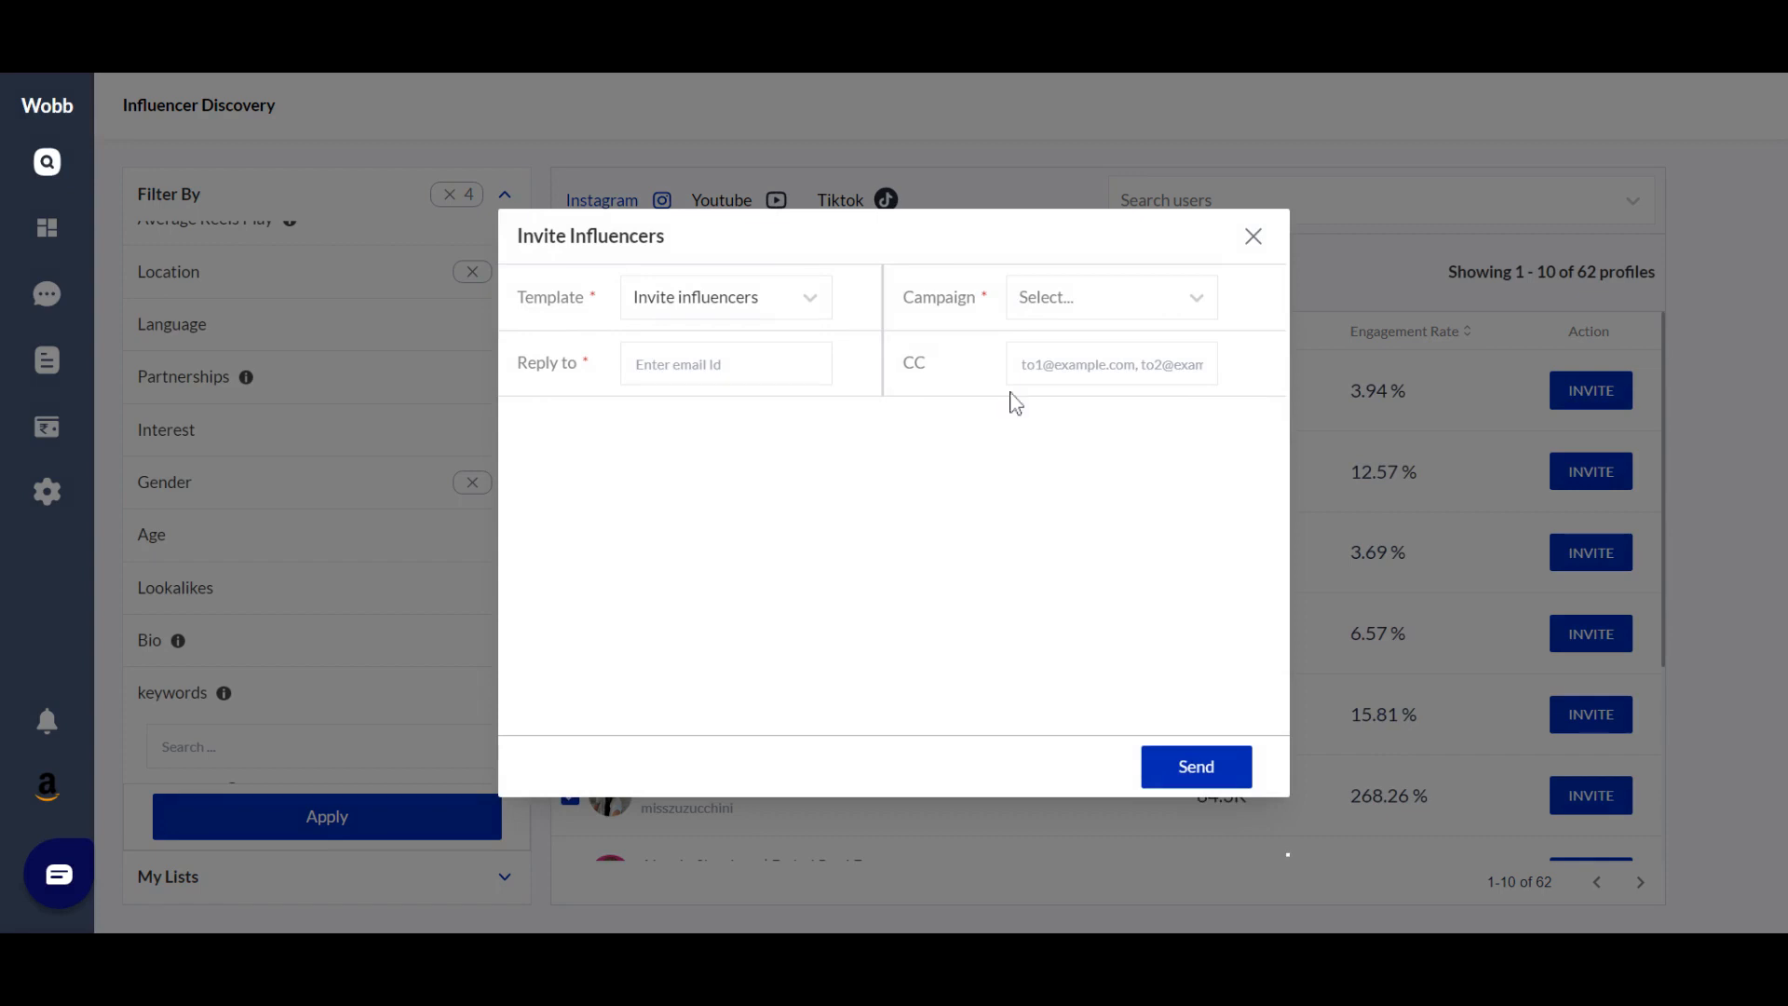
pyautogui.click(1082, 313)
pyautogui.click(1080, 358)
pyautogui.click(689, 371)
pyautogui.click(1085, 366)
pyautogui.moveTo(546, 457); pyautogui.dragTo(846, 606)
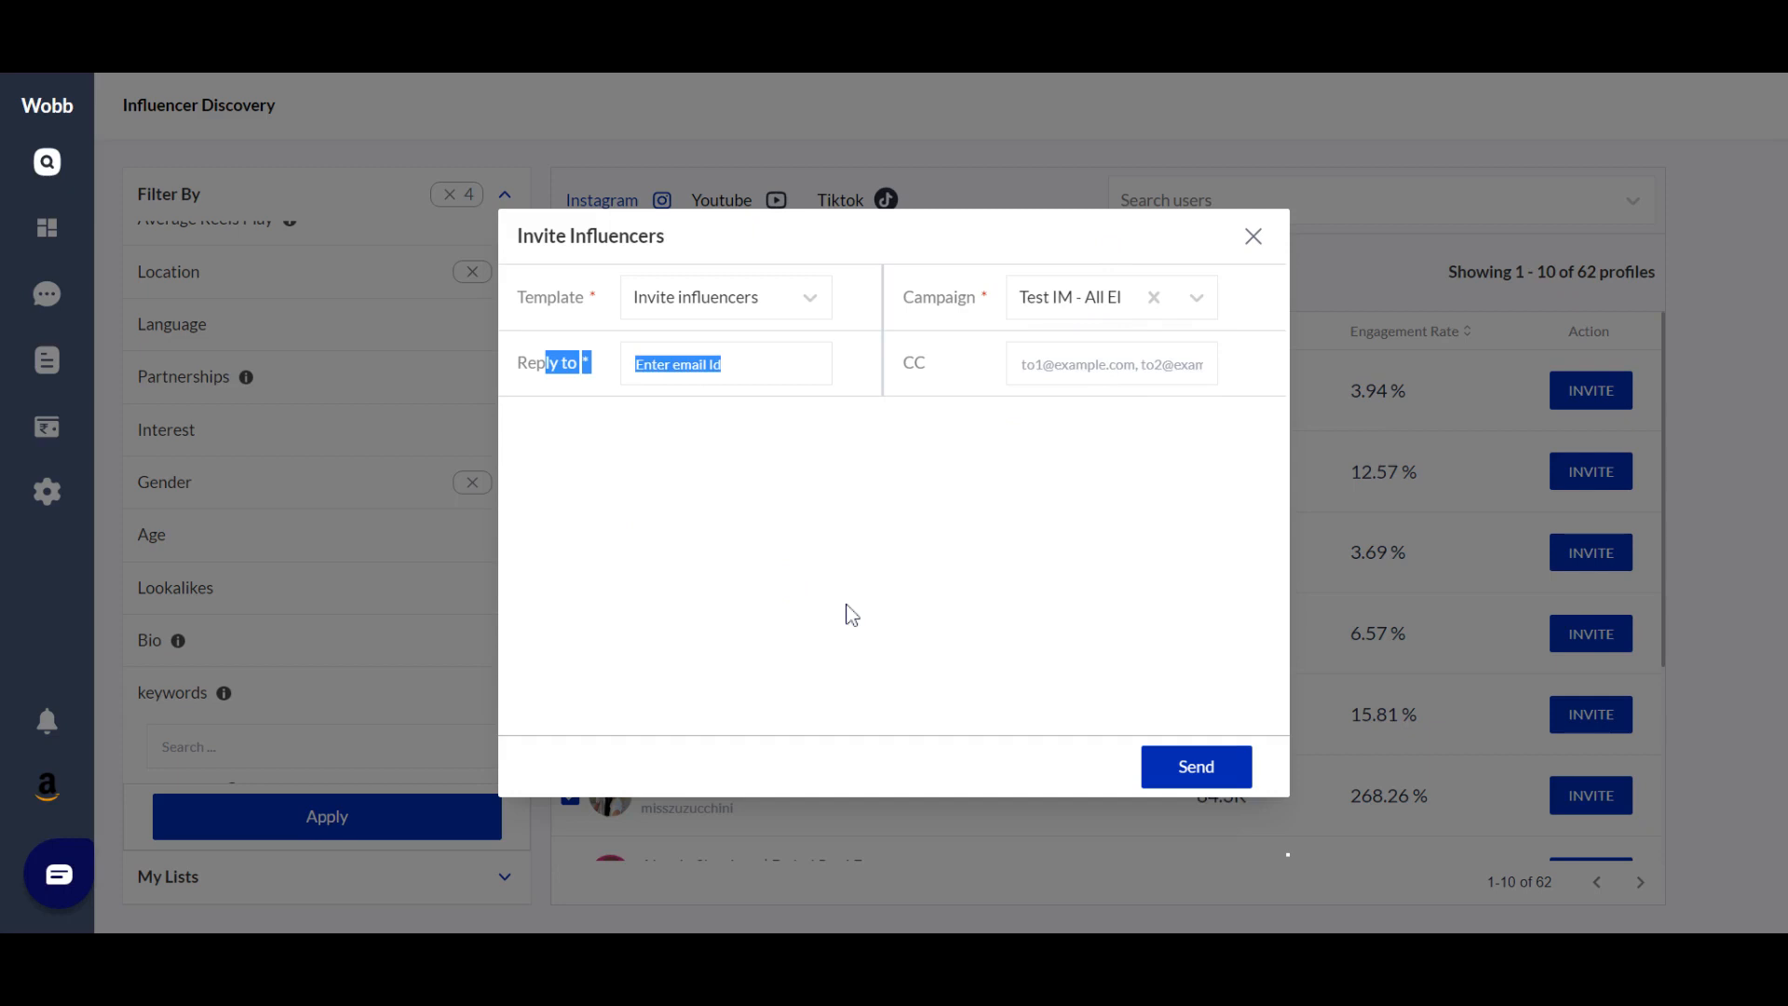
pyautogui.click(851, 614)
pyautogui.click(1194, 782)
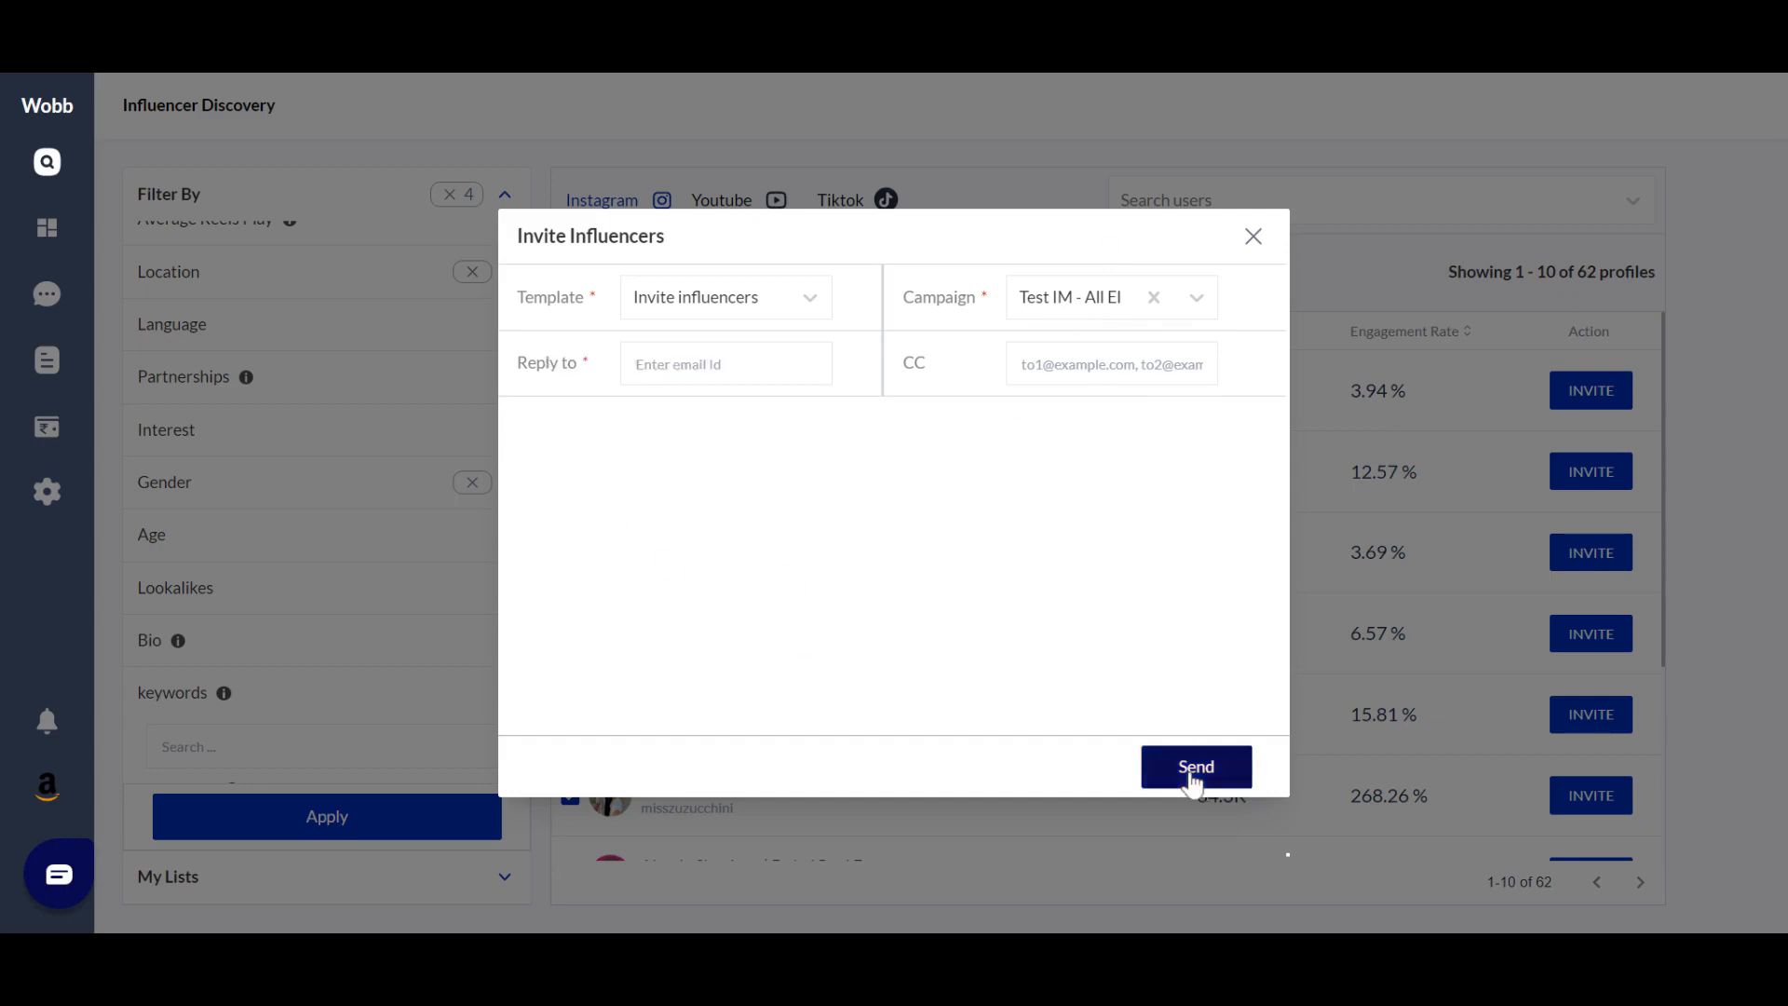
pyautogui.click(1253, 237)
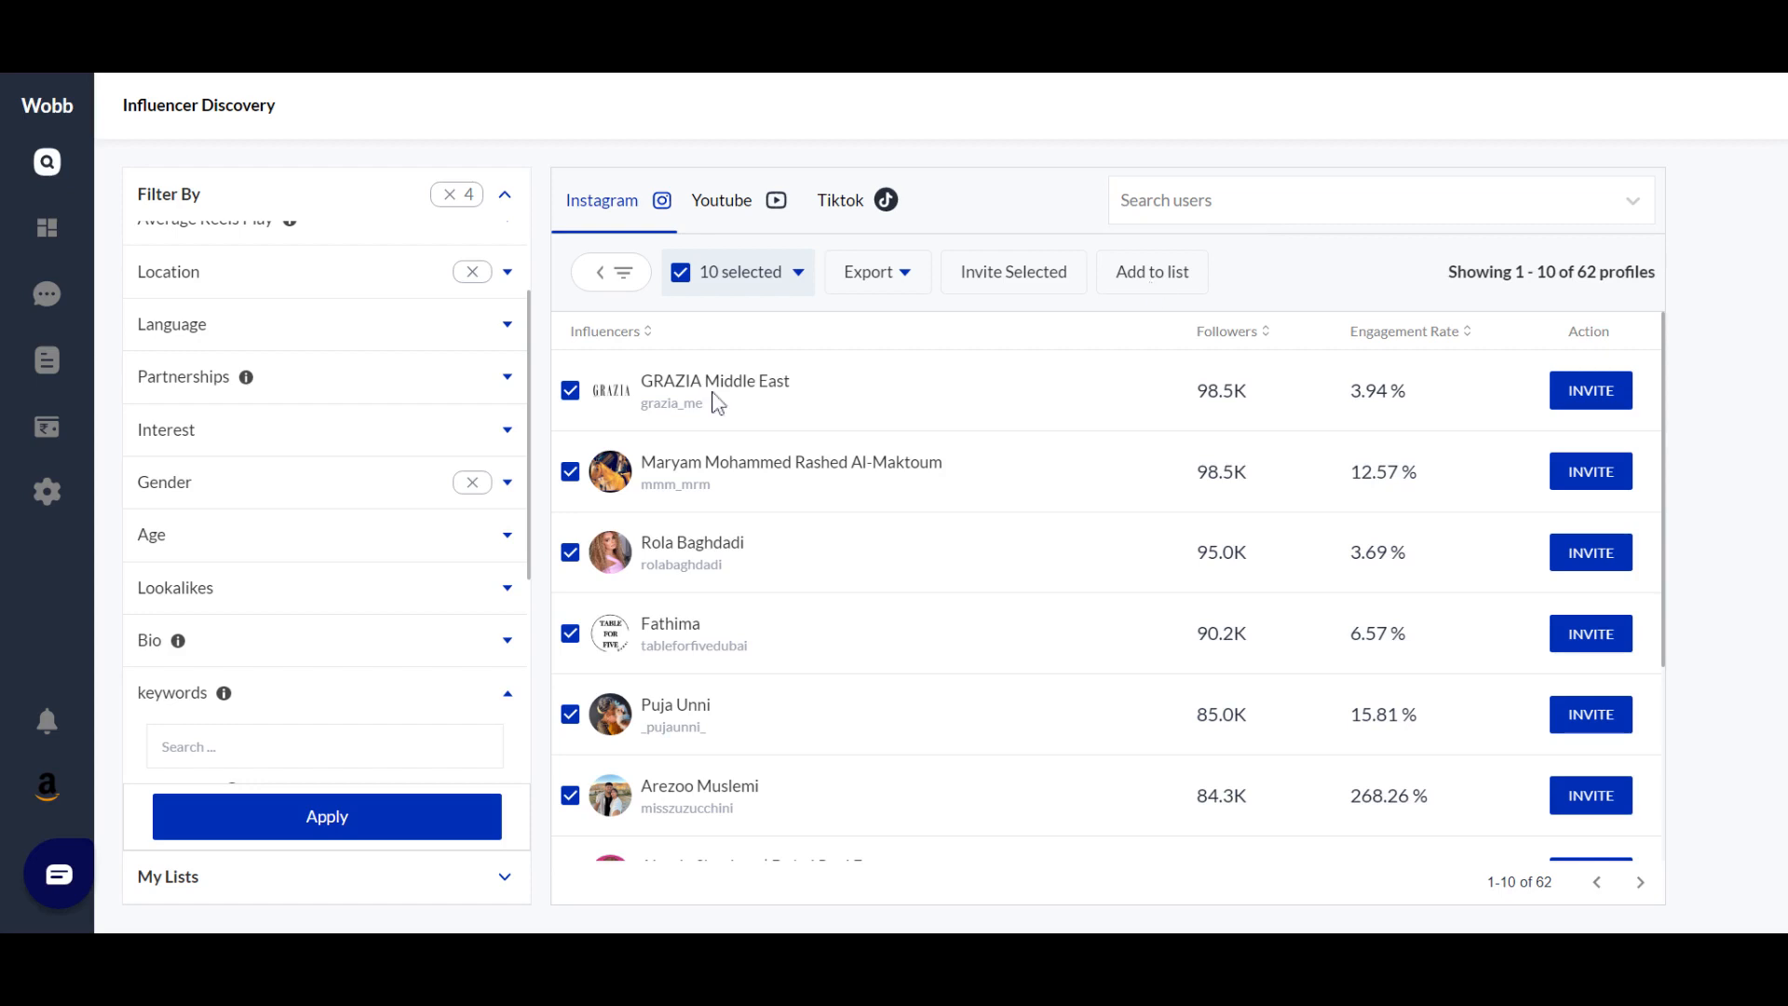
# Start posting a new campaign named Campaign 1 with the objective Influencer Marketing
pyautogui.moveTo(48, 228)
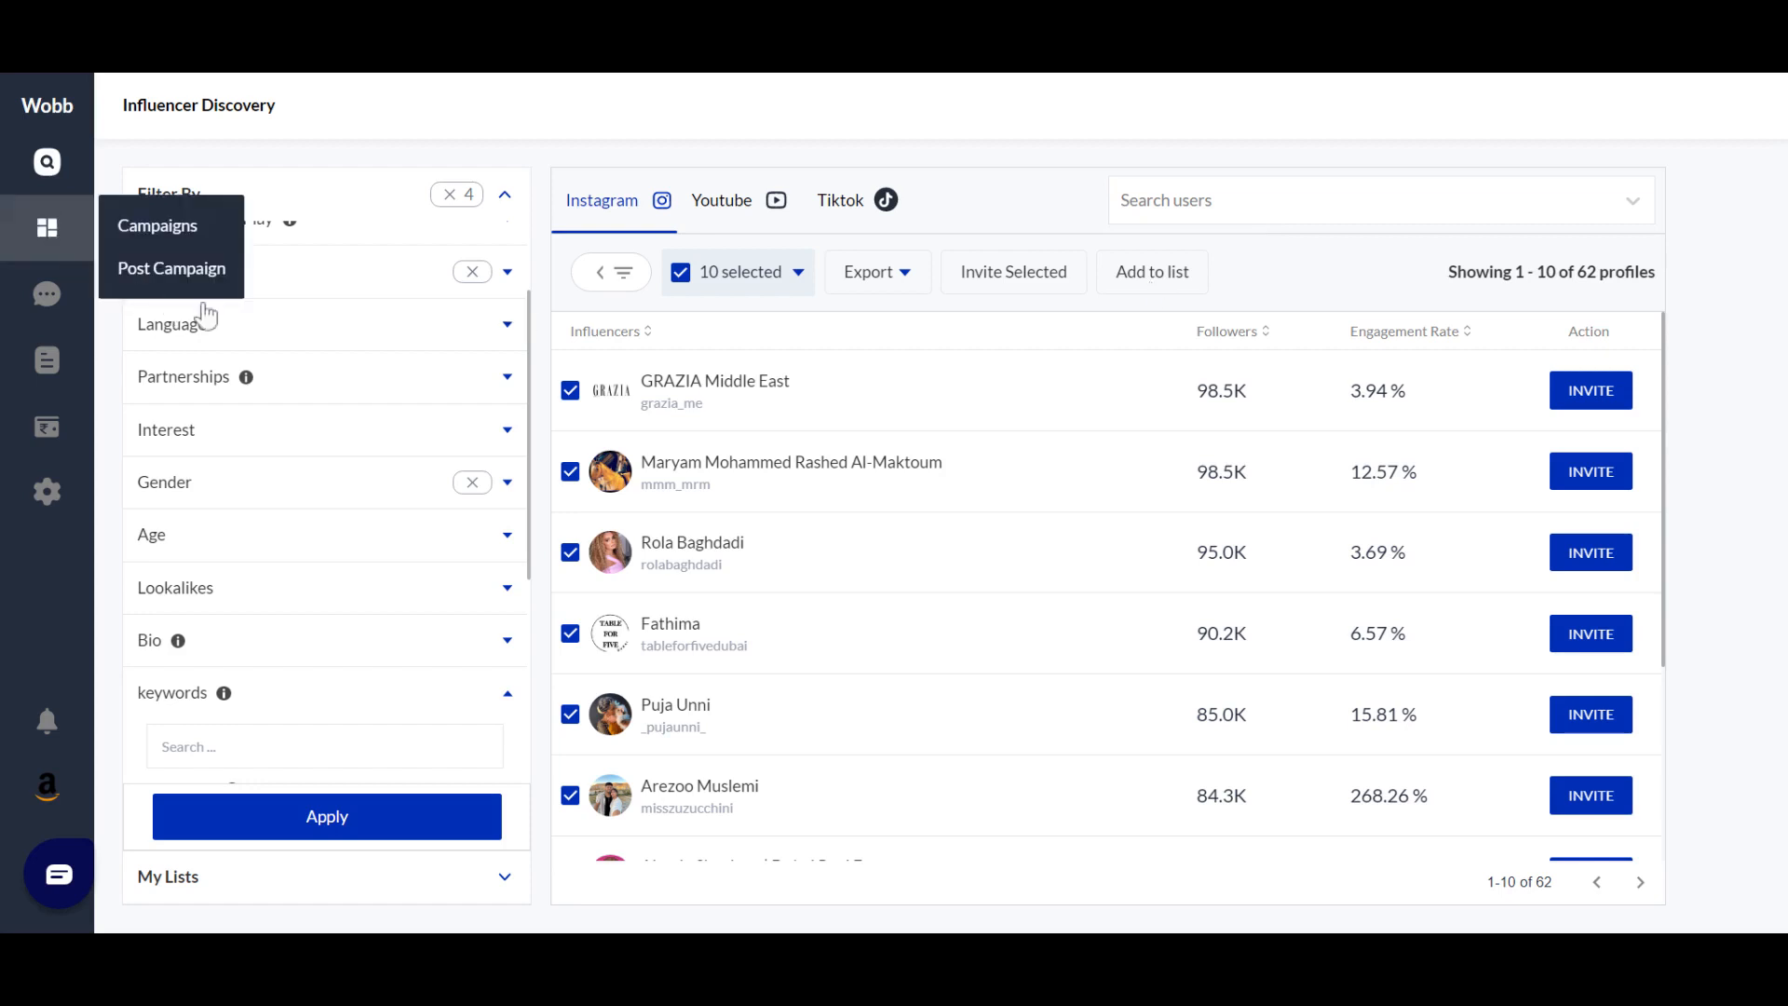
pyautogui.click(181, 269)
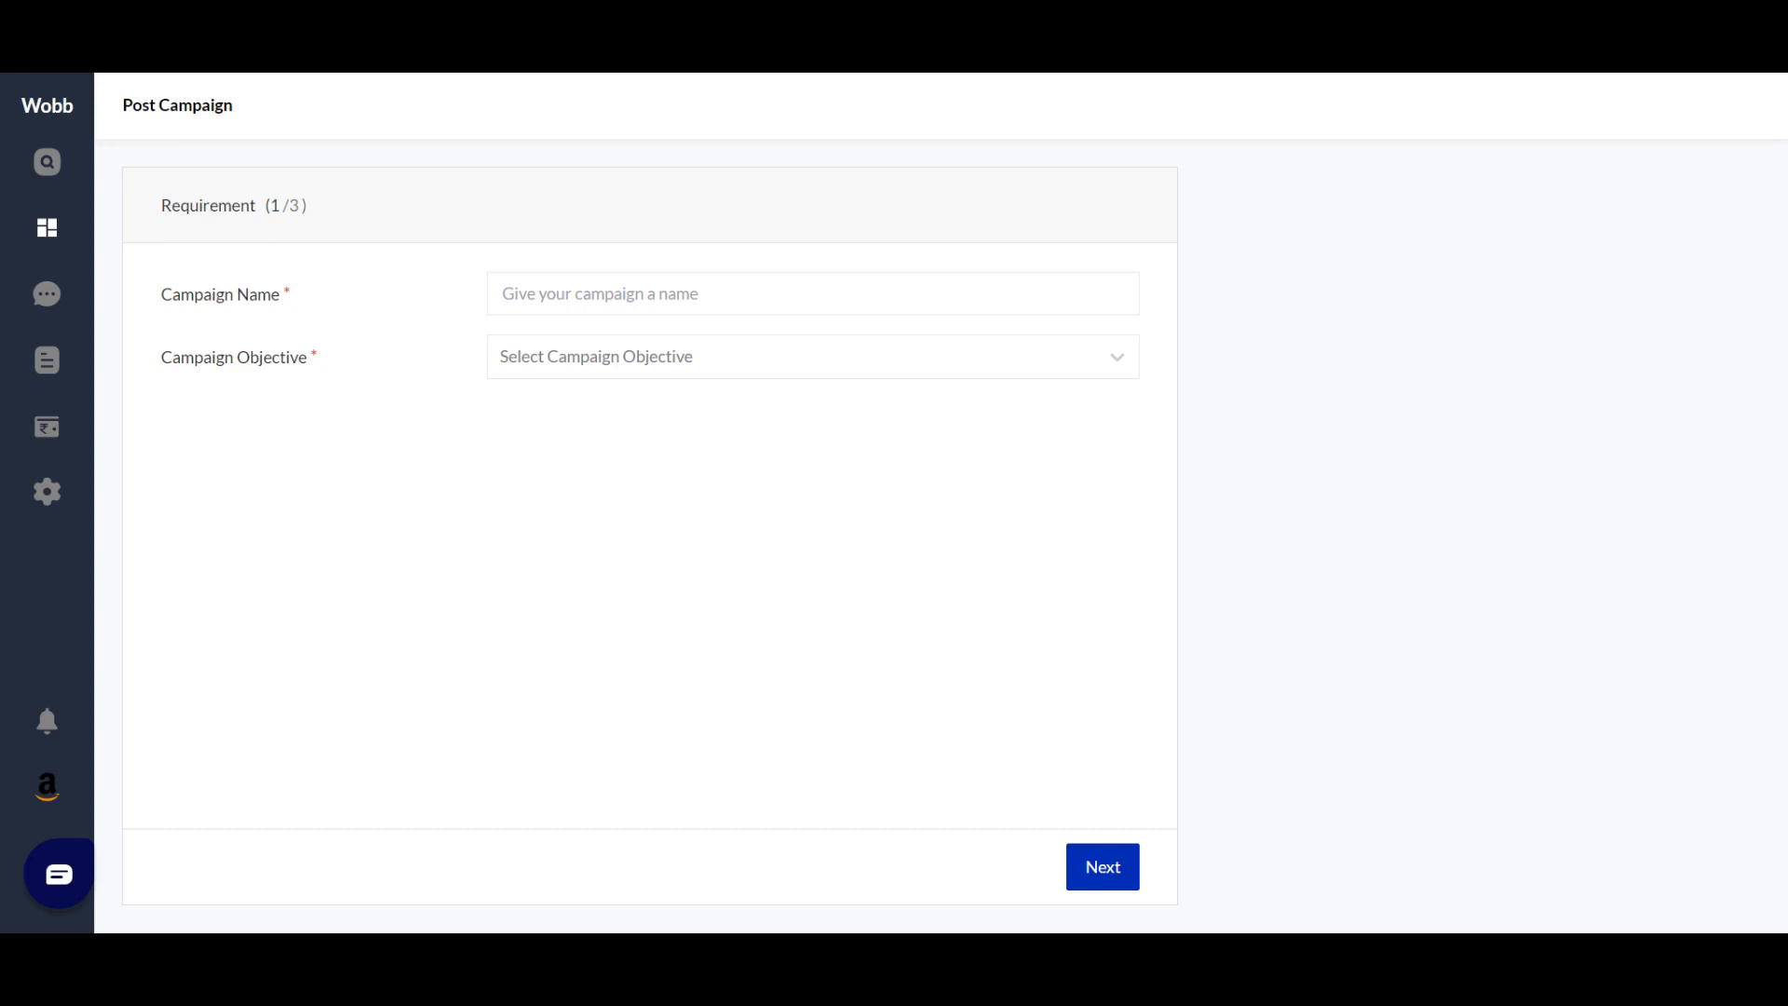
pyautogui.click(576, 307)
pyautogui.write('Campaign 1')
pyautogui.click(723, 363)
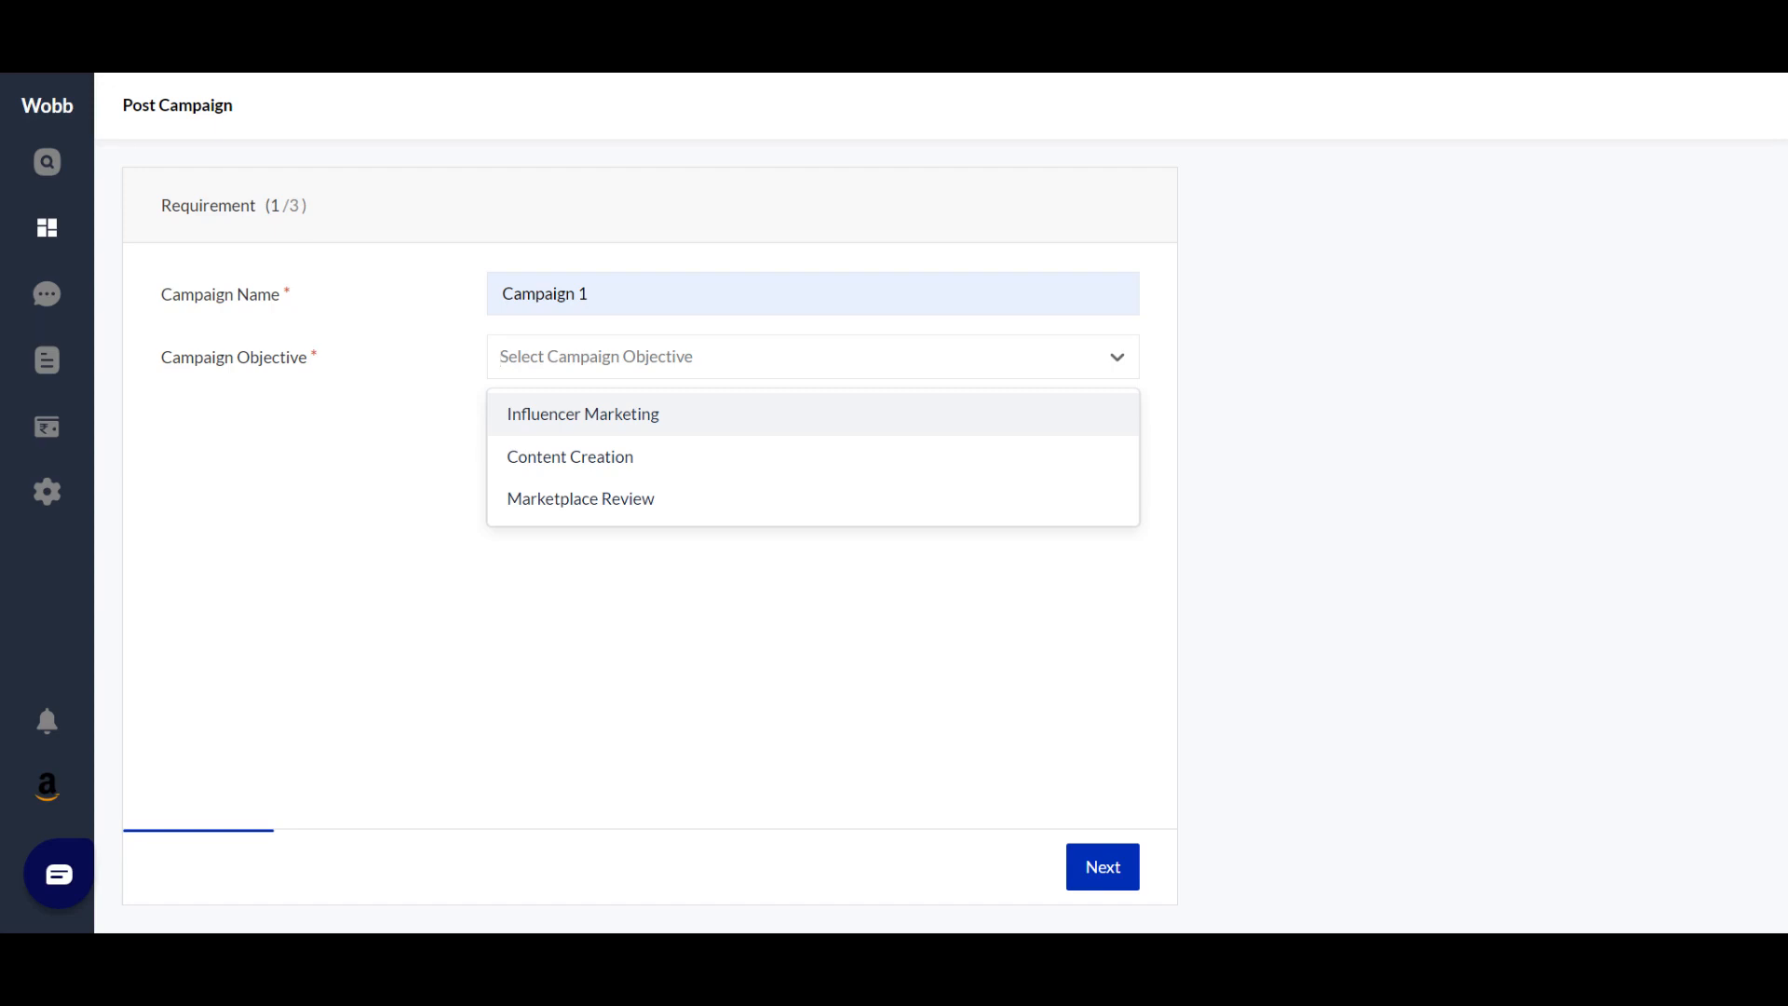
pyautogui.click(703, 417)
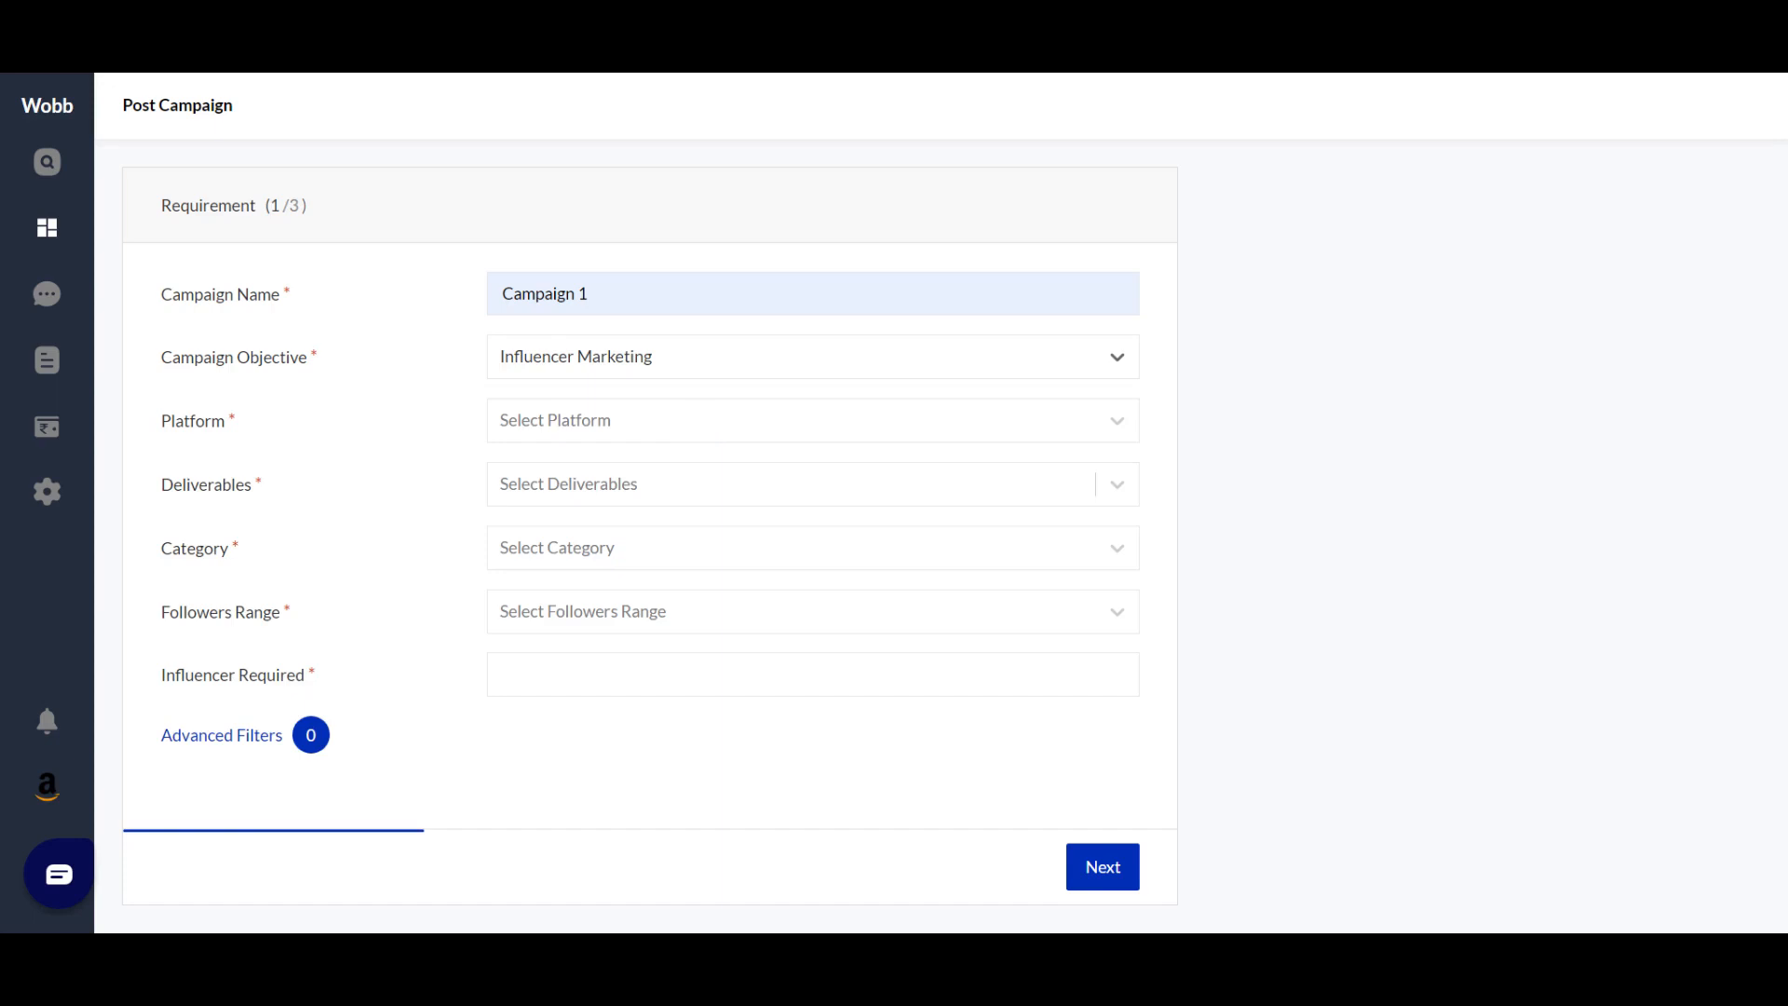
# Set the campaign platform to Instagram and add one each of Reels, Story With Link and Link In Bio as deliverables
pyautogui.click(698, 420)
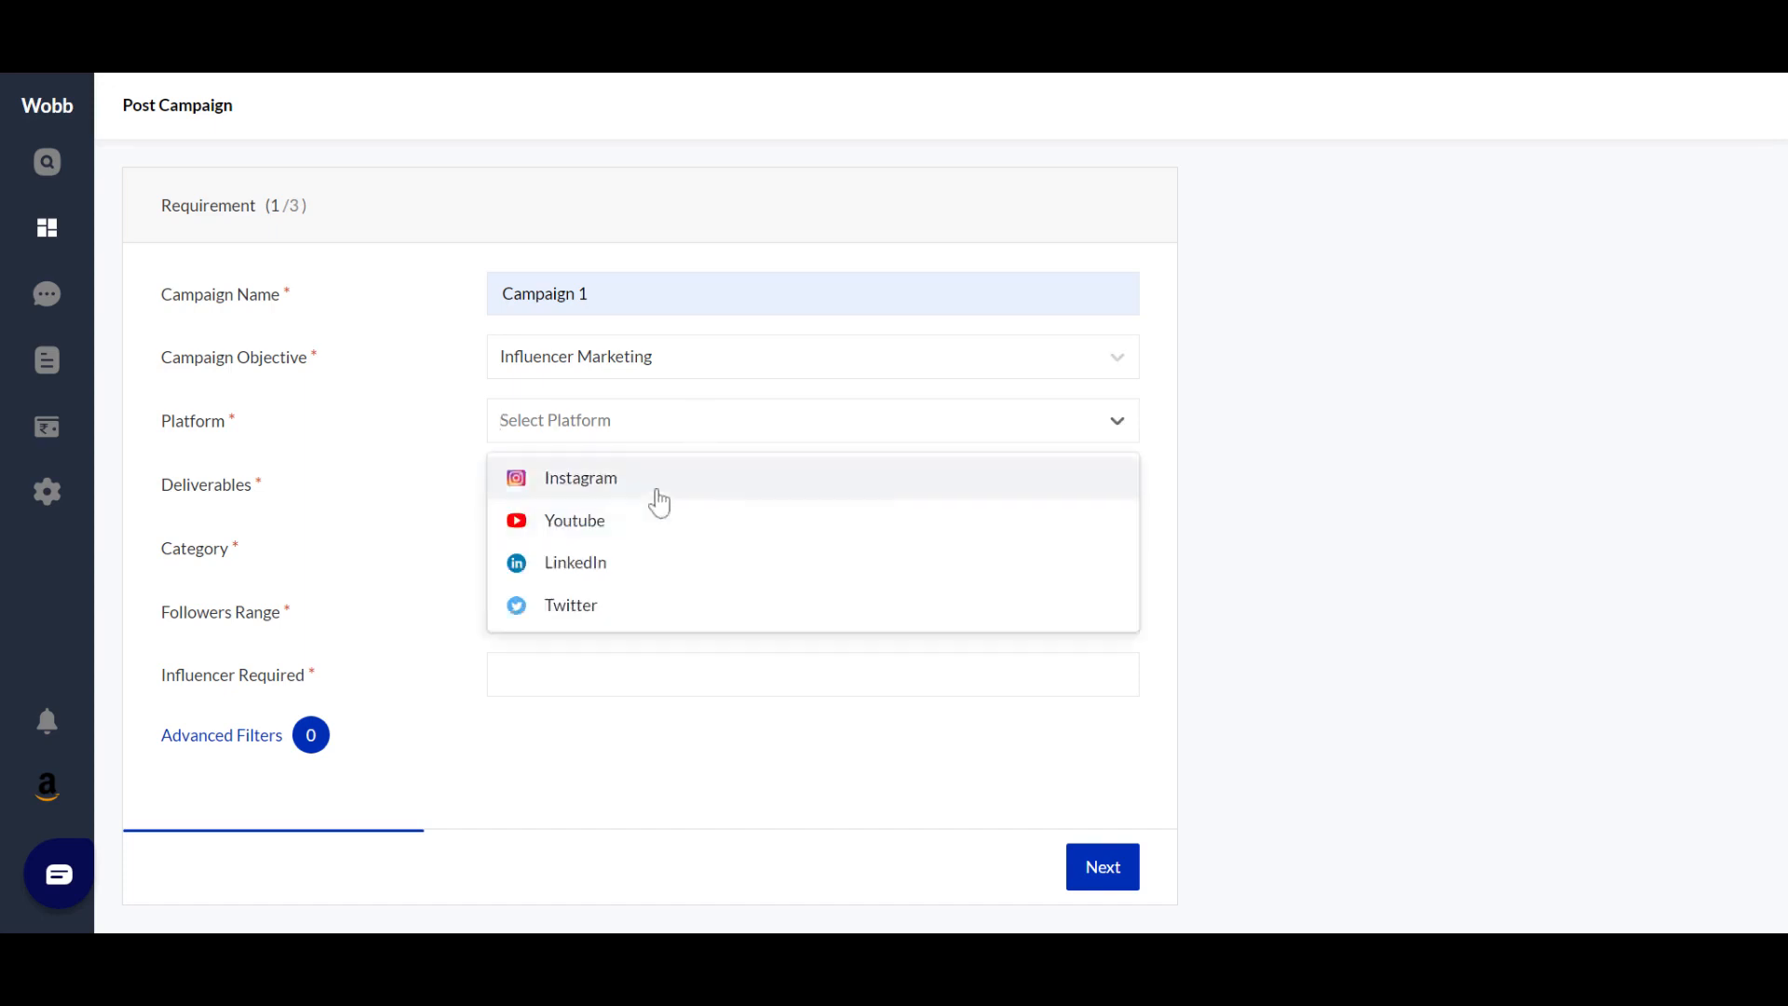
pyautogui.click(657, 488)
pyautogui.click(687, 491)
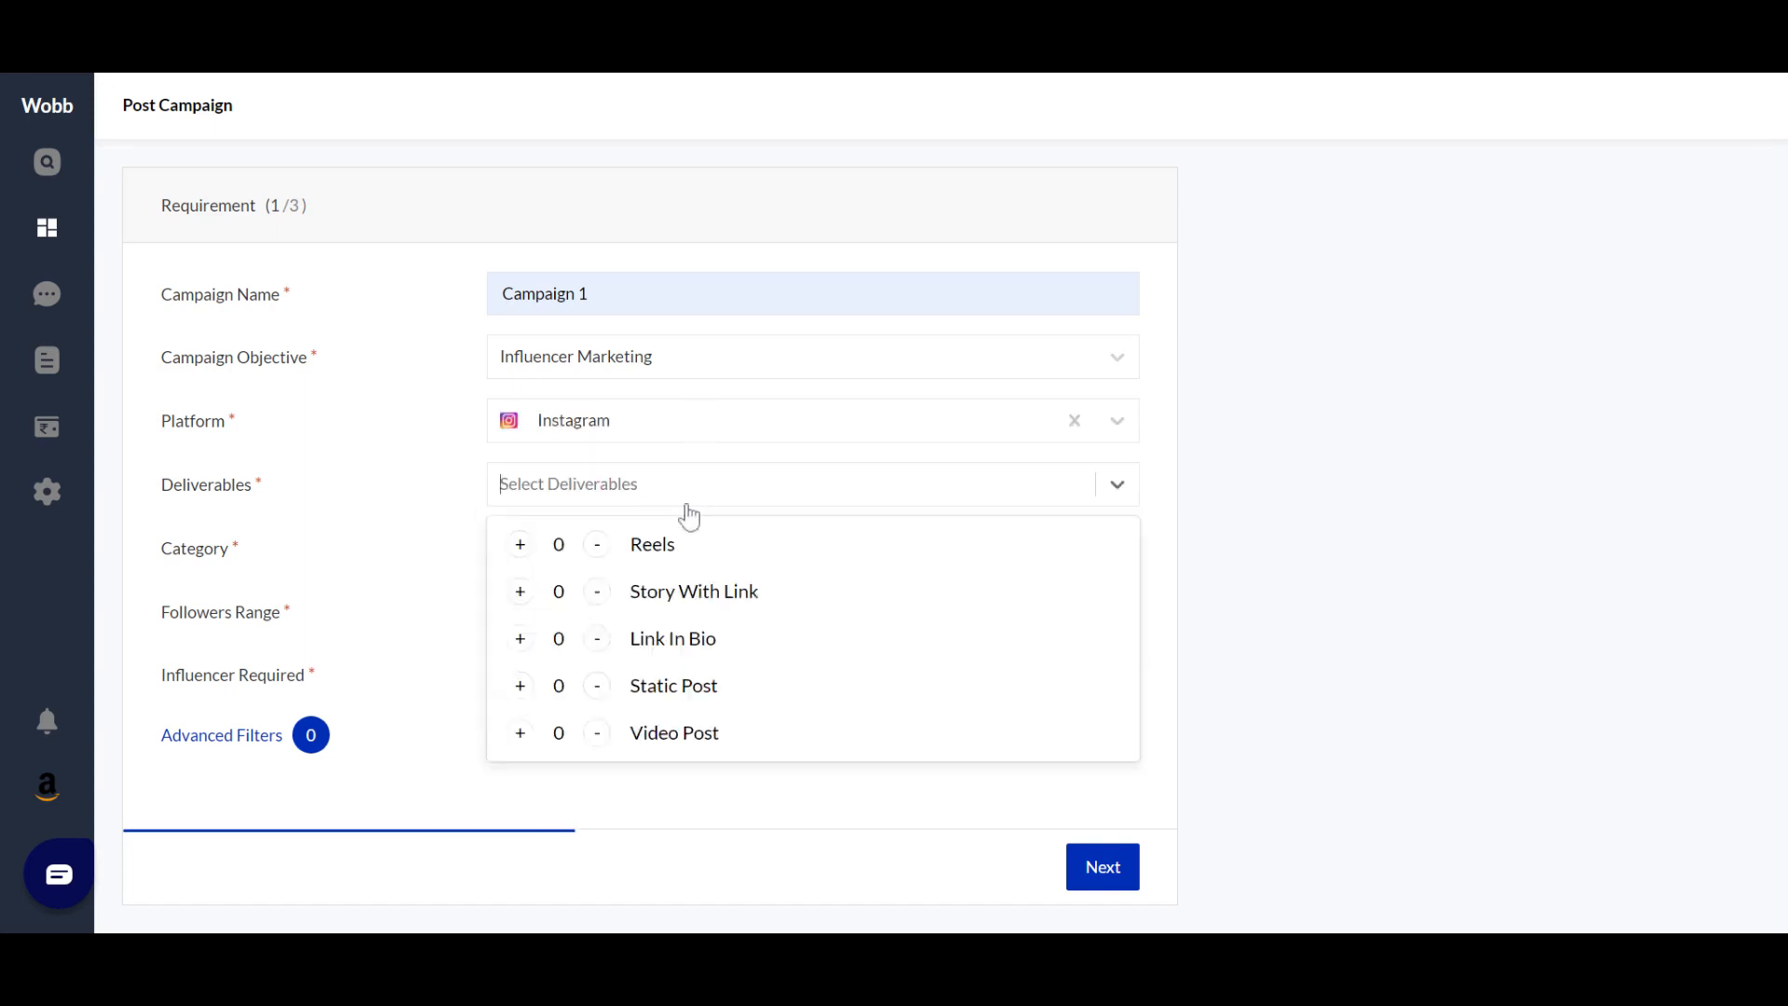
pyautogui.click(520, 545)
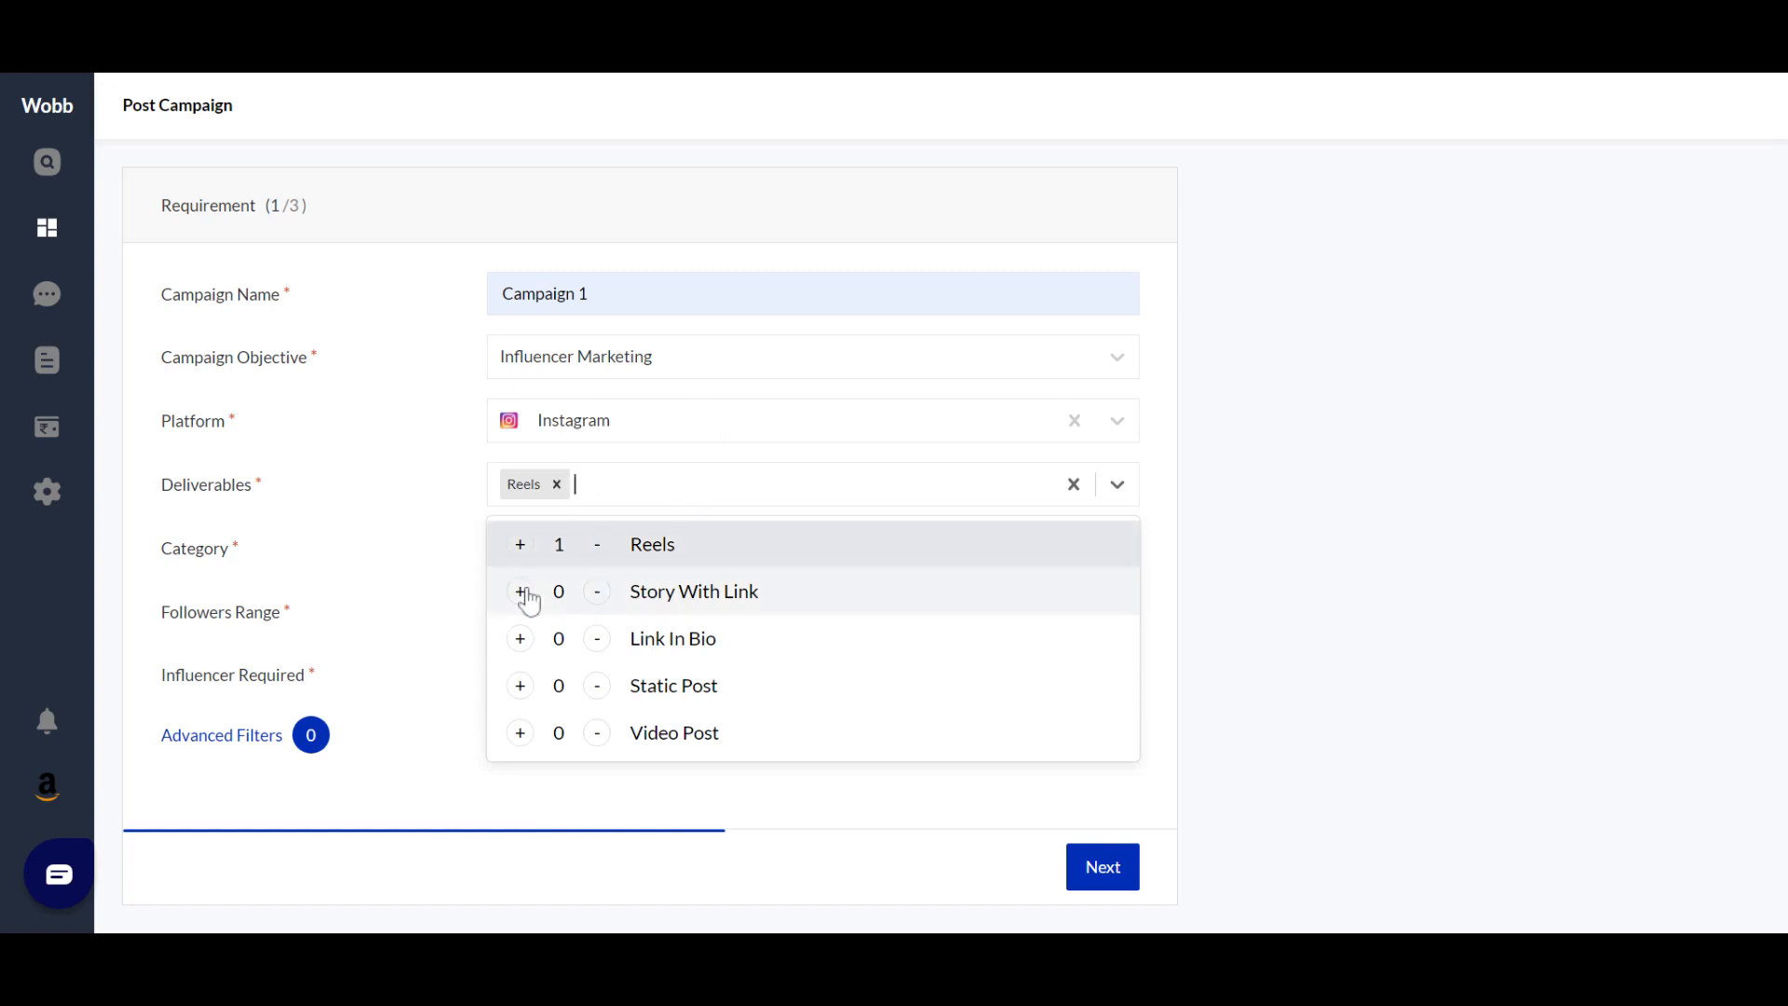
pyautogui.click(520, 593)
pyautogui.click(520, 639)
pyautogui.click(447, 578)
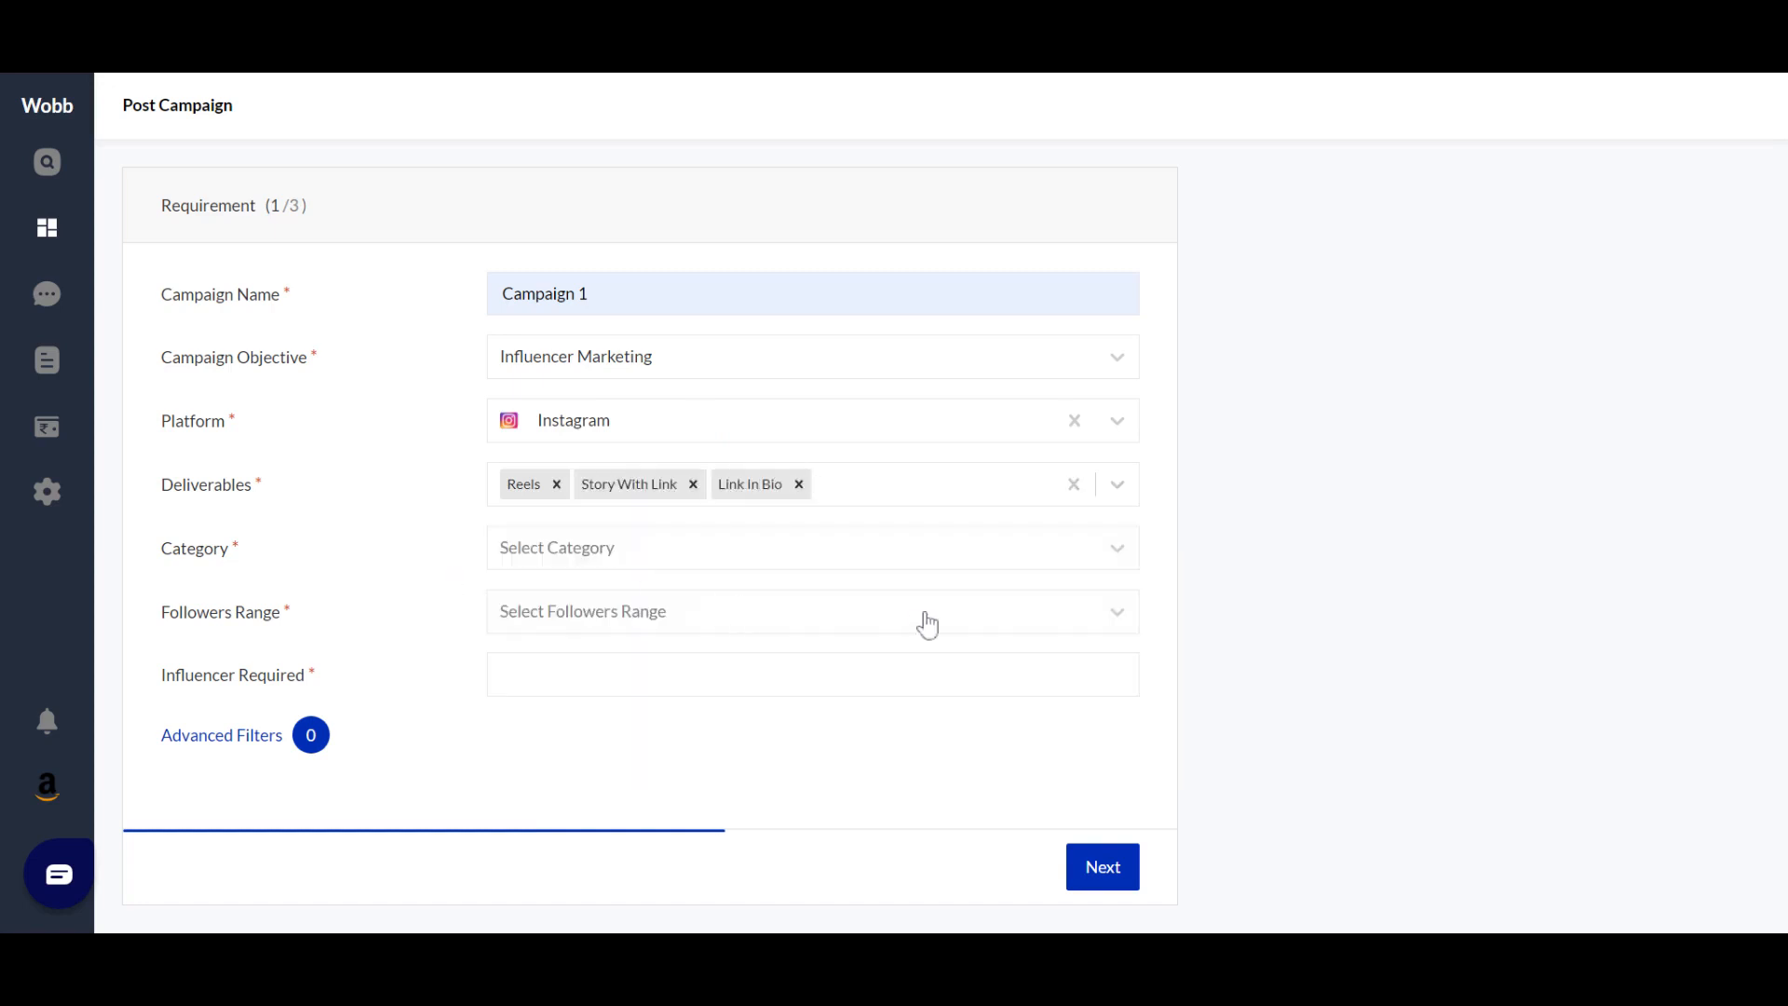
# Choose the whole Comedy category and the Micro (10K - 50K) followers range for the campaign
pyautogui.click(1116, 551)
pyautogui.click(1104, 652)
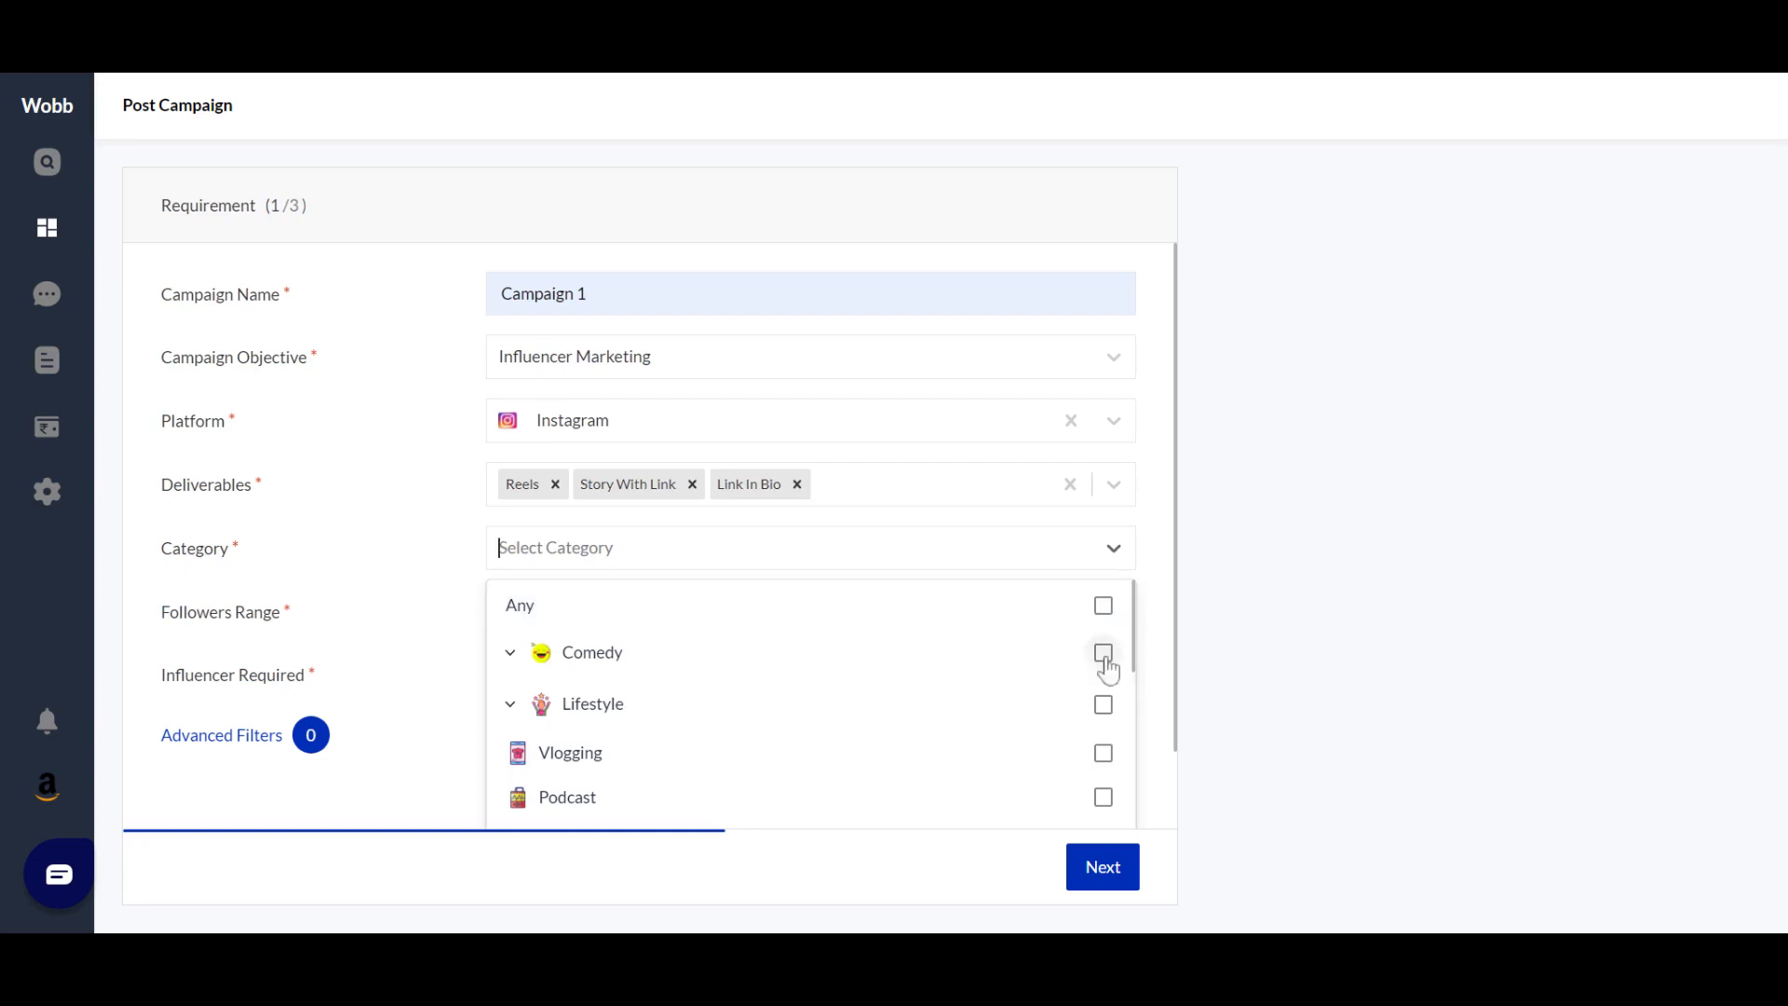
pyautogui.click(418, 552)
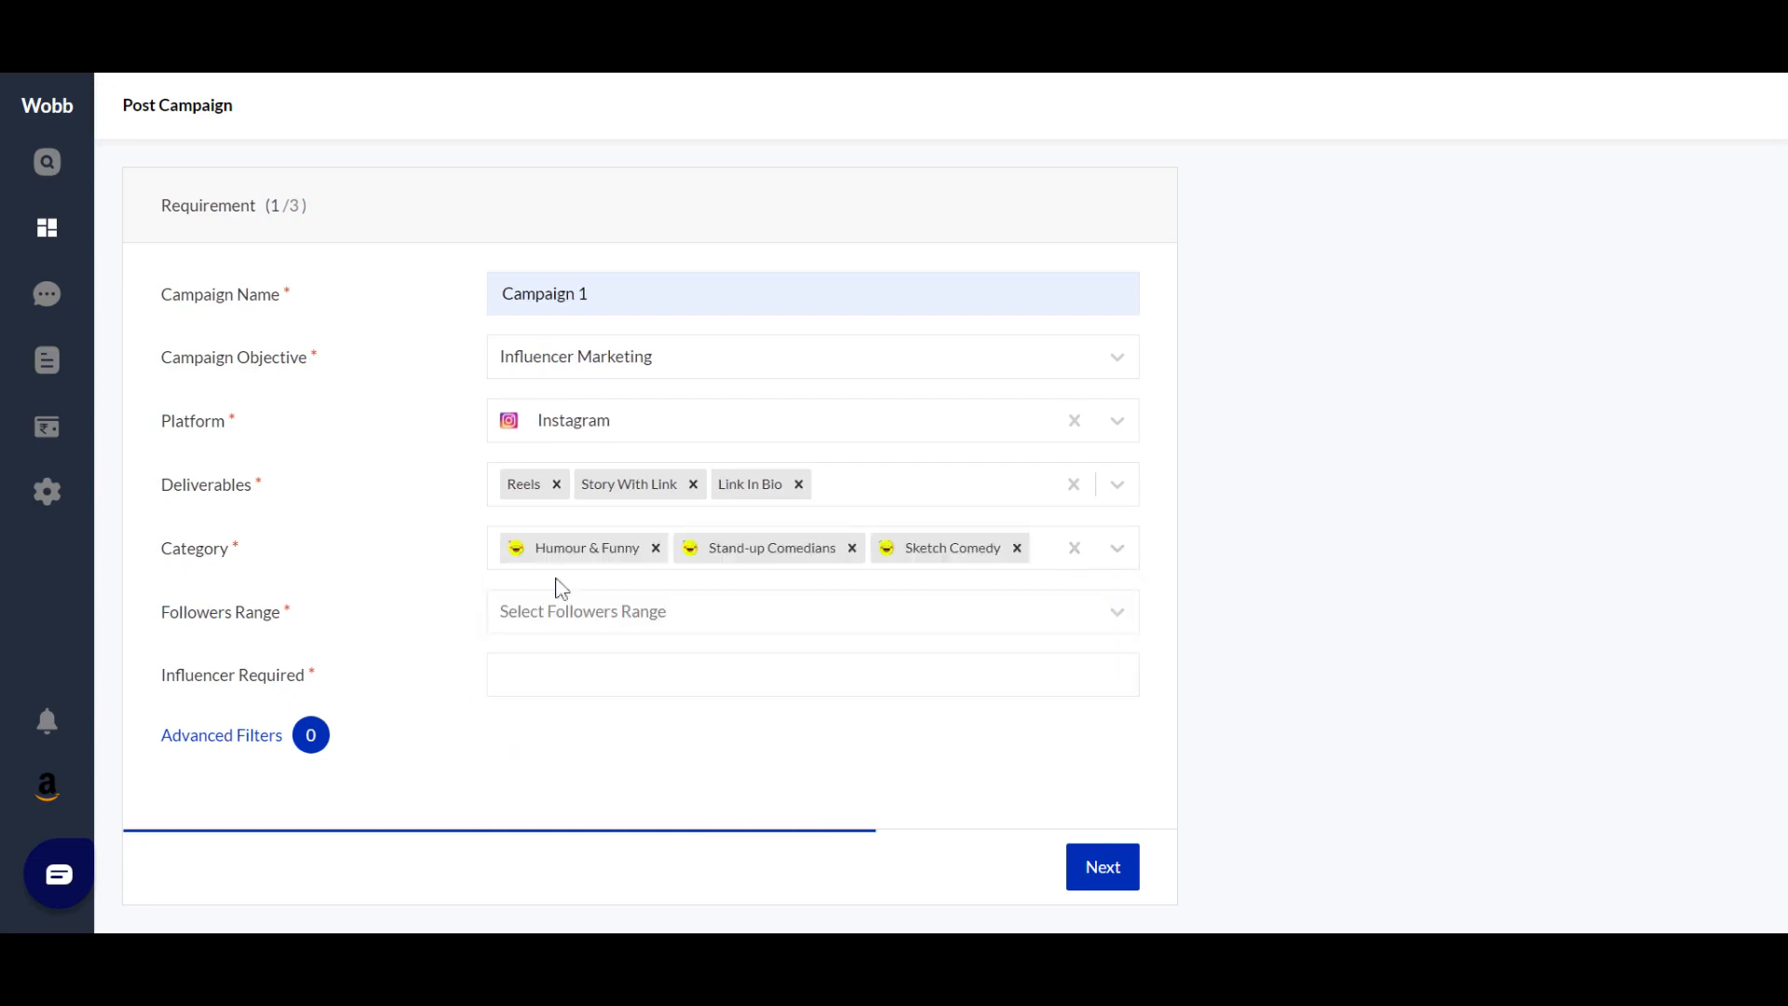
pyautogui.click(574, 615)
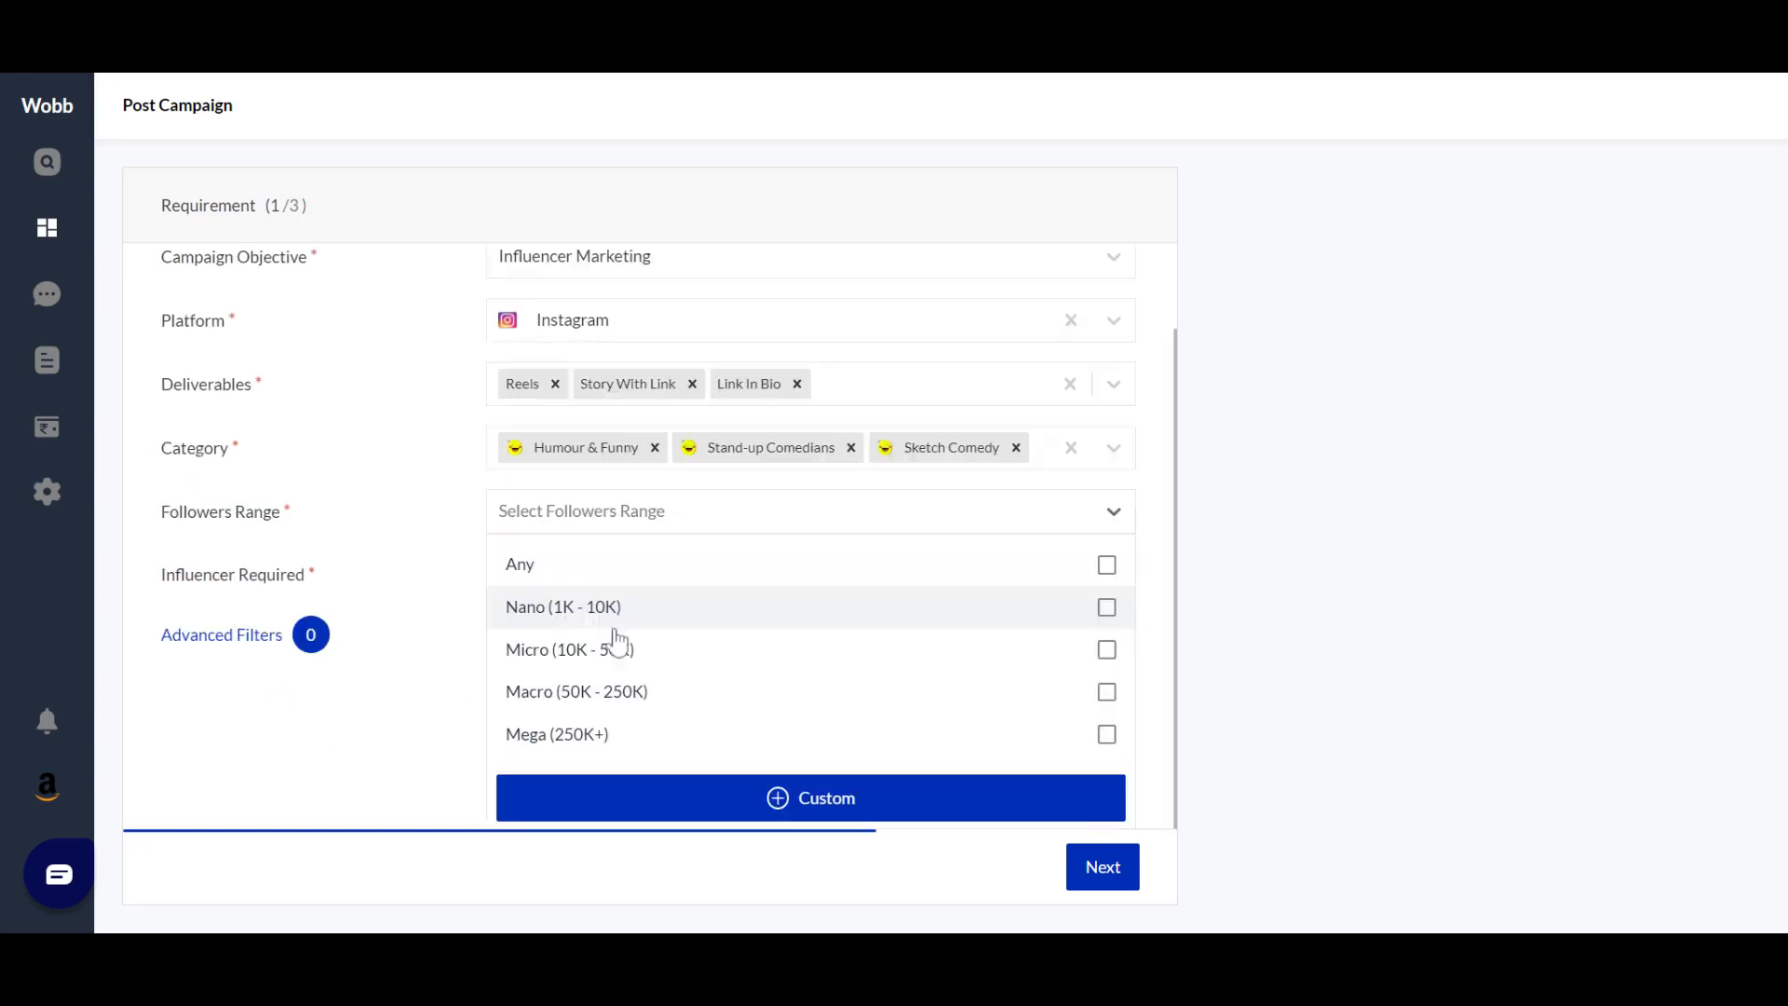
pyautogui.click(592, 662)
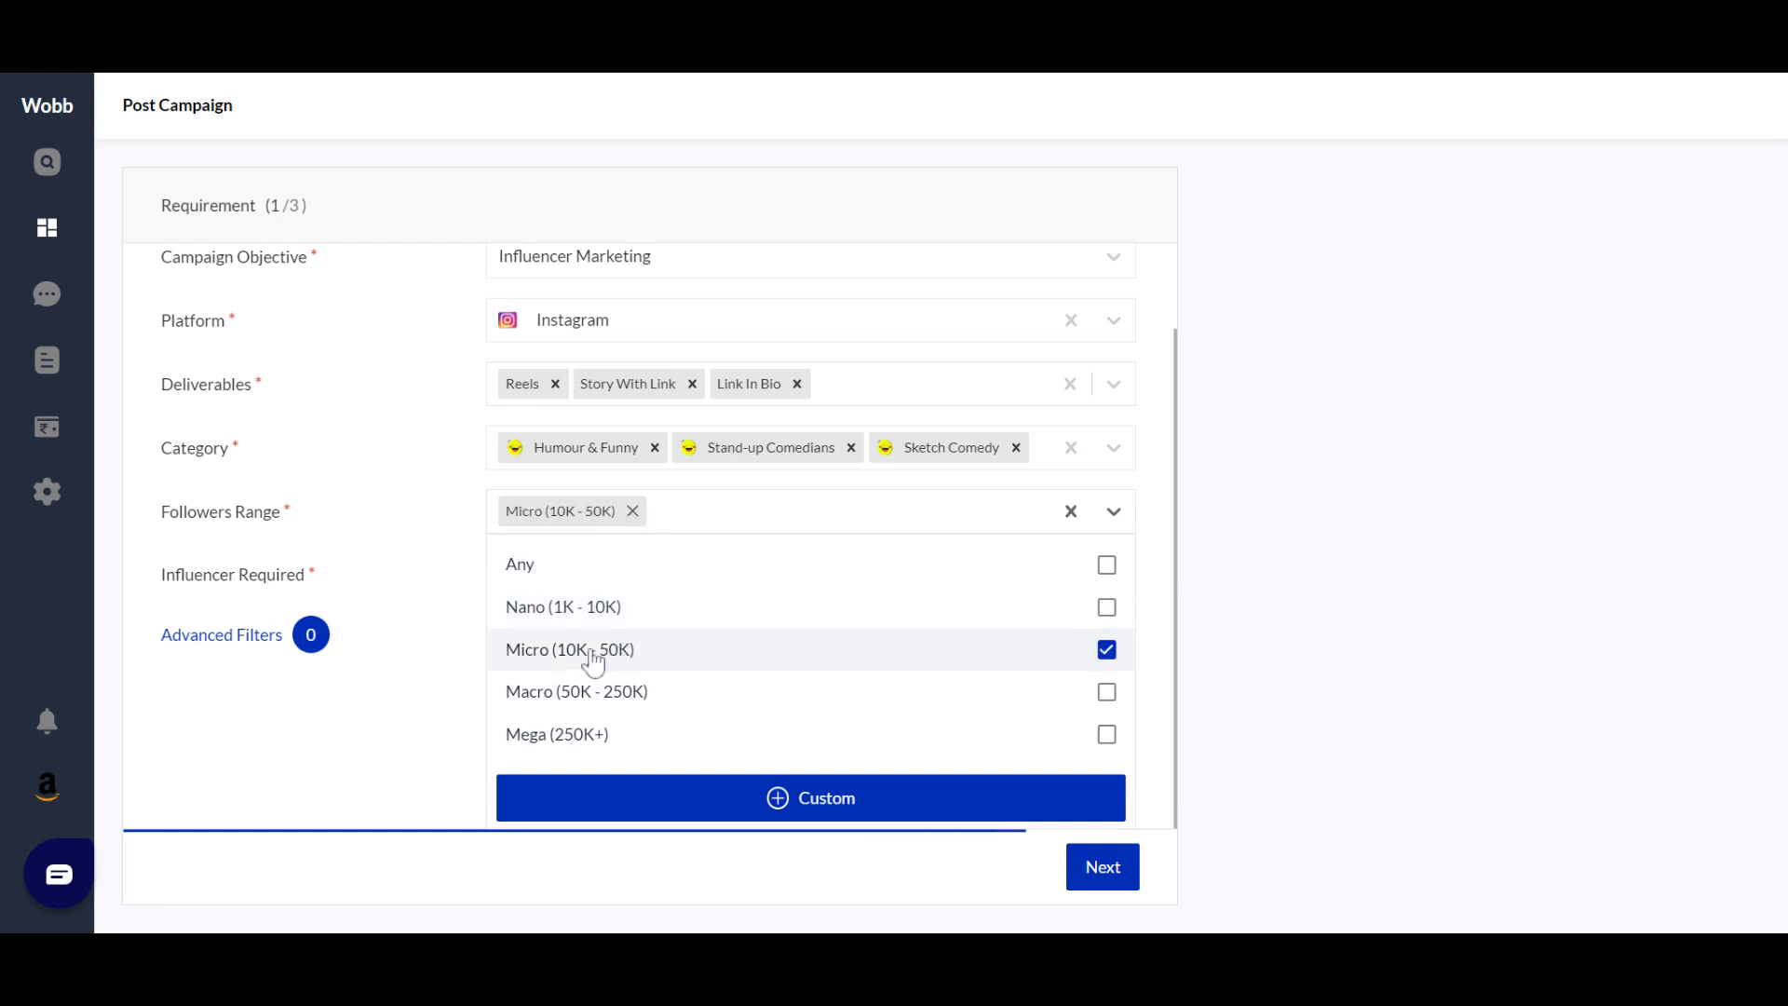
pyautogui.click(400, 618)
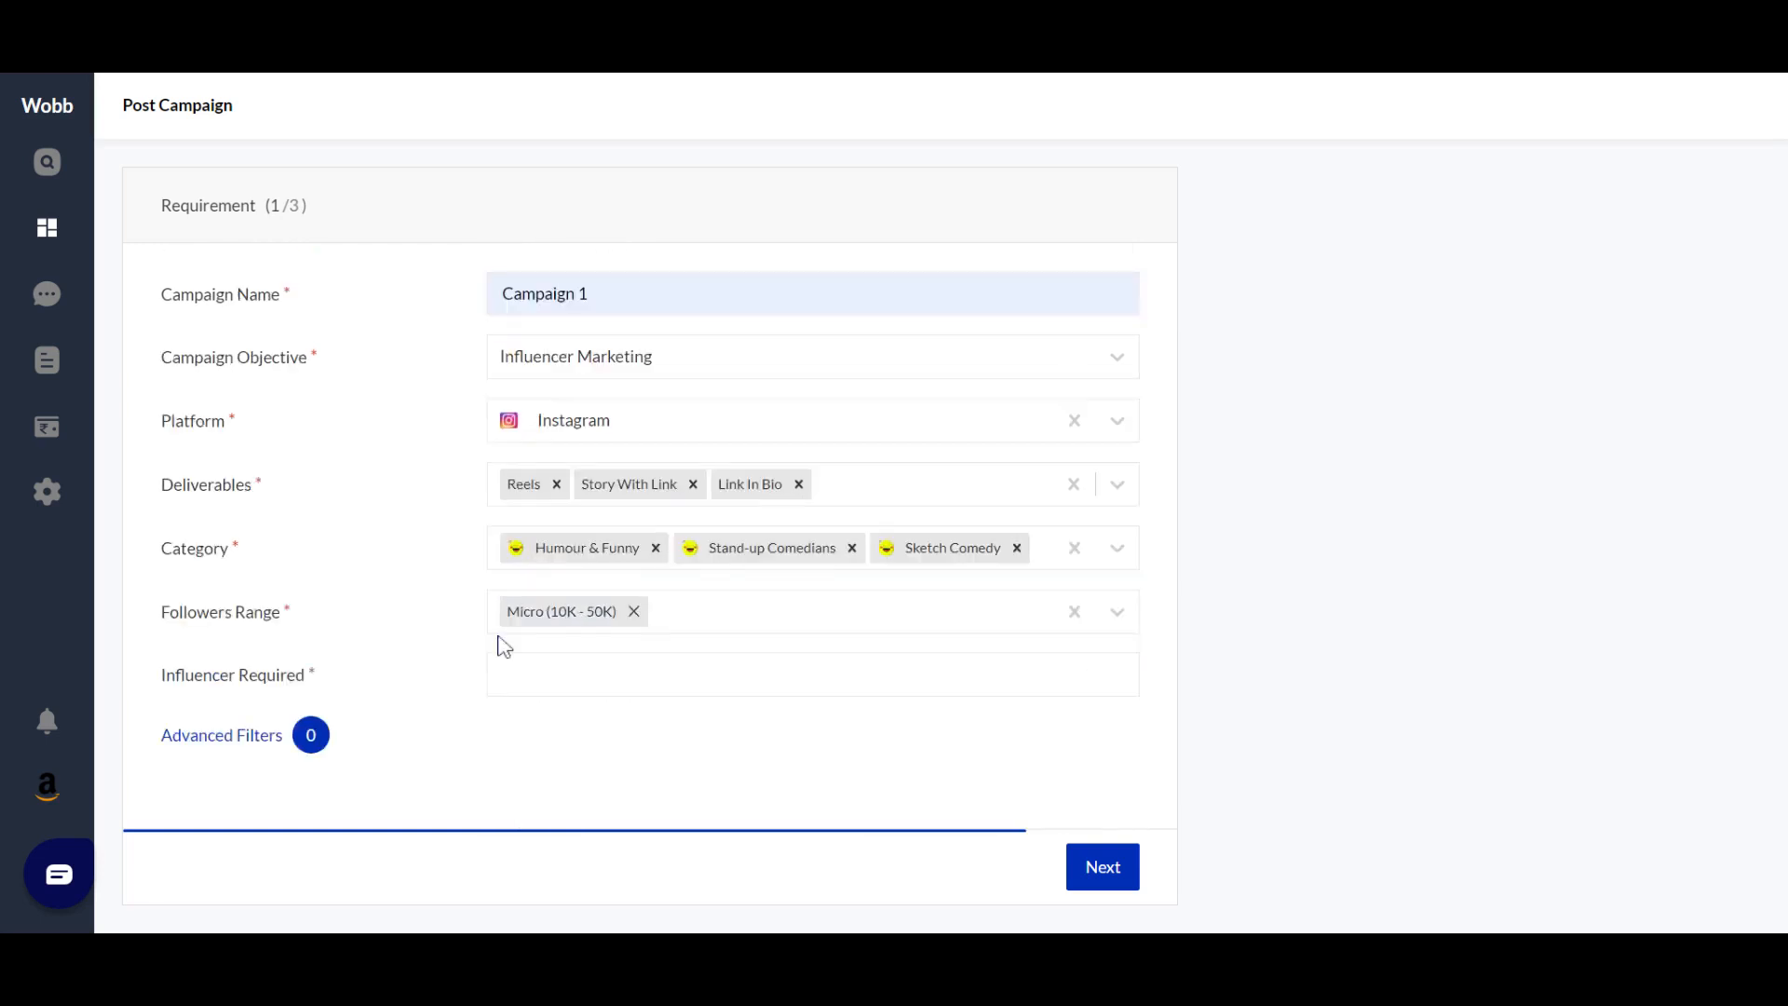
# Set the number of influencers required to 200 and continue to the campaign brief
pyautogui.click(502, 674)
pyautogui.write('200')
pyautogui.click(1117, 875)
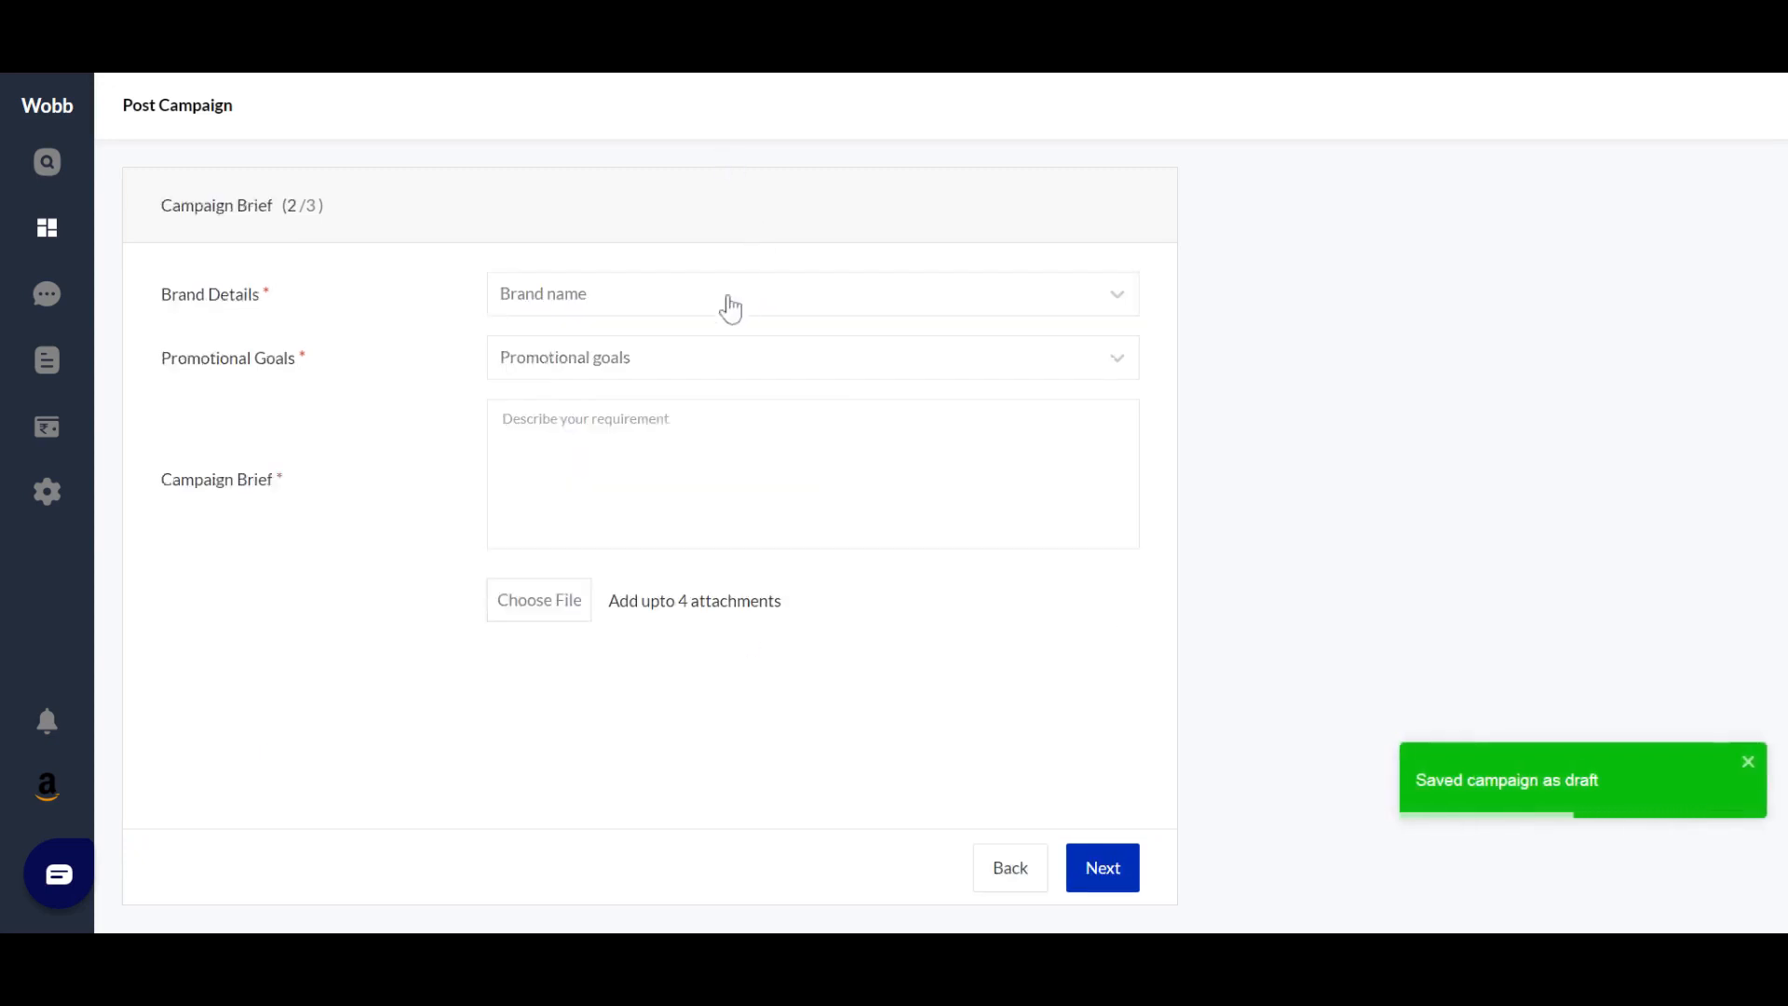
# Choose the brand htcindia and the promotional goal Brand Awareness, keep the suggested brief, and continue to the payouts
pyautogui.click(728, 303)
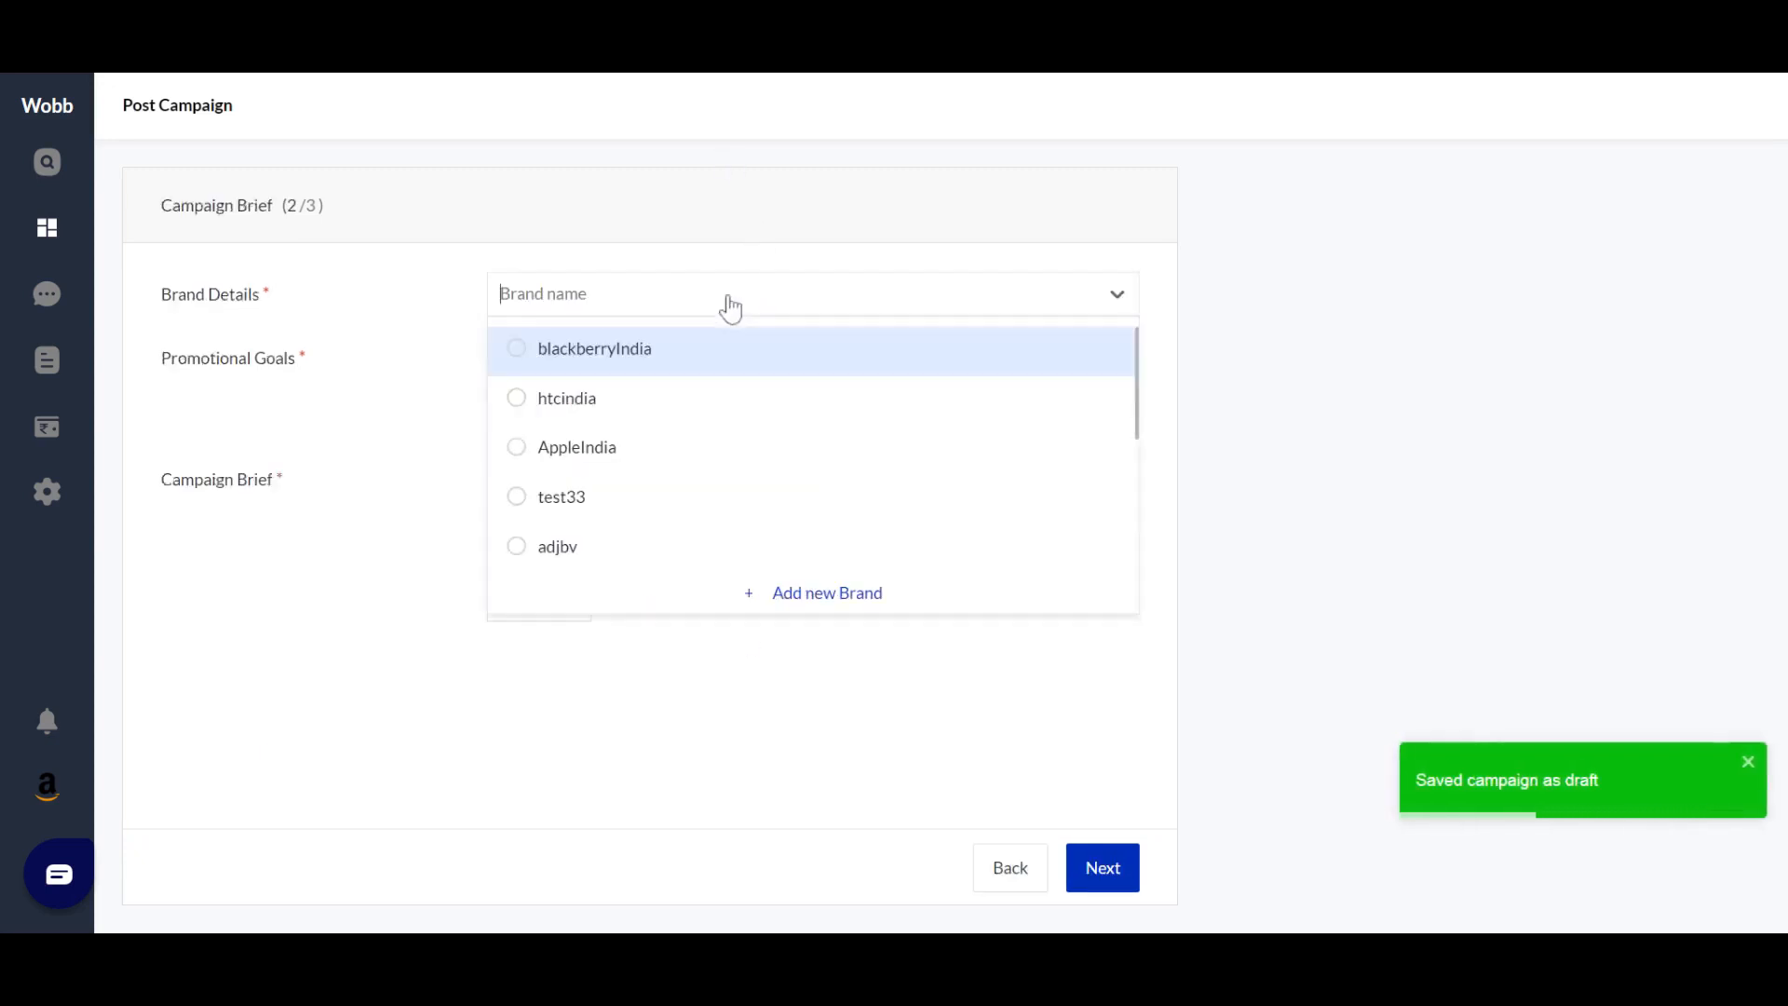
pyautogui.click(520, 410)
pyautogui.click(303, 410)
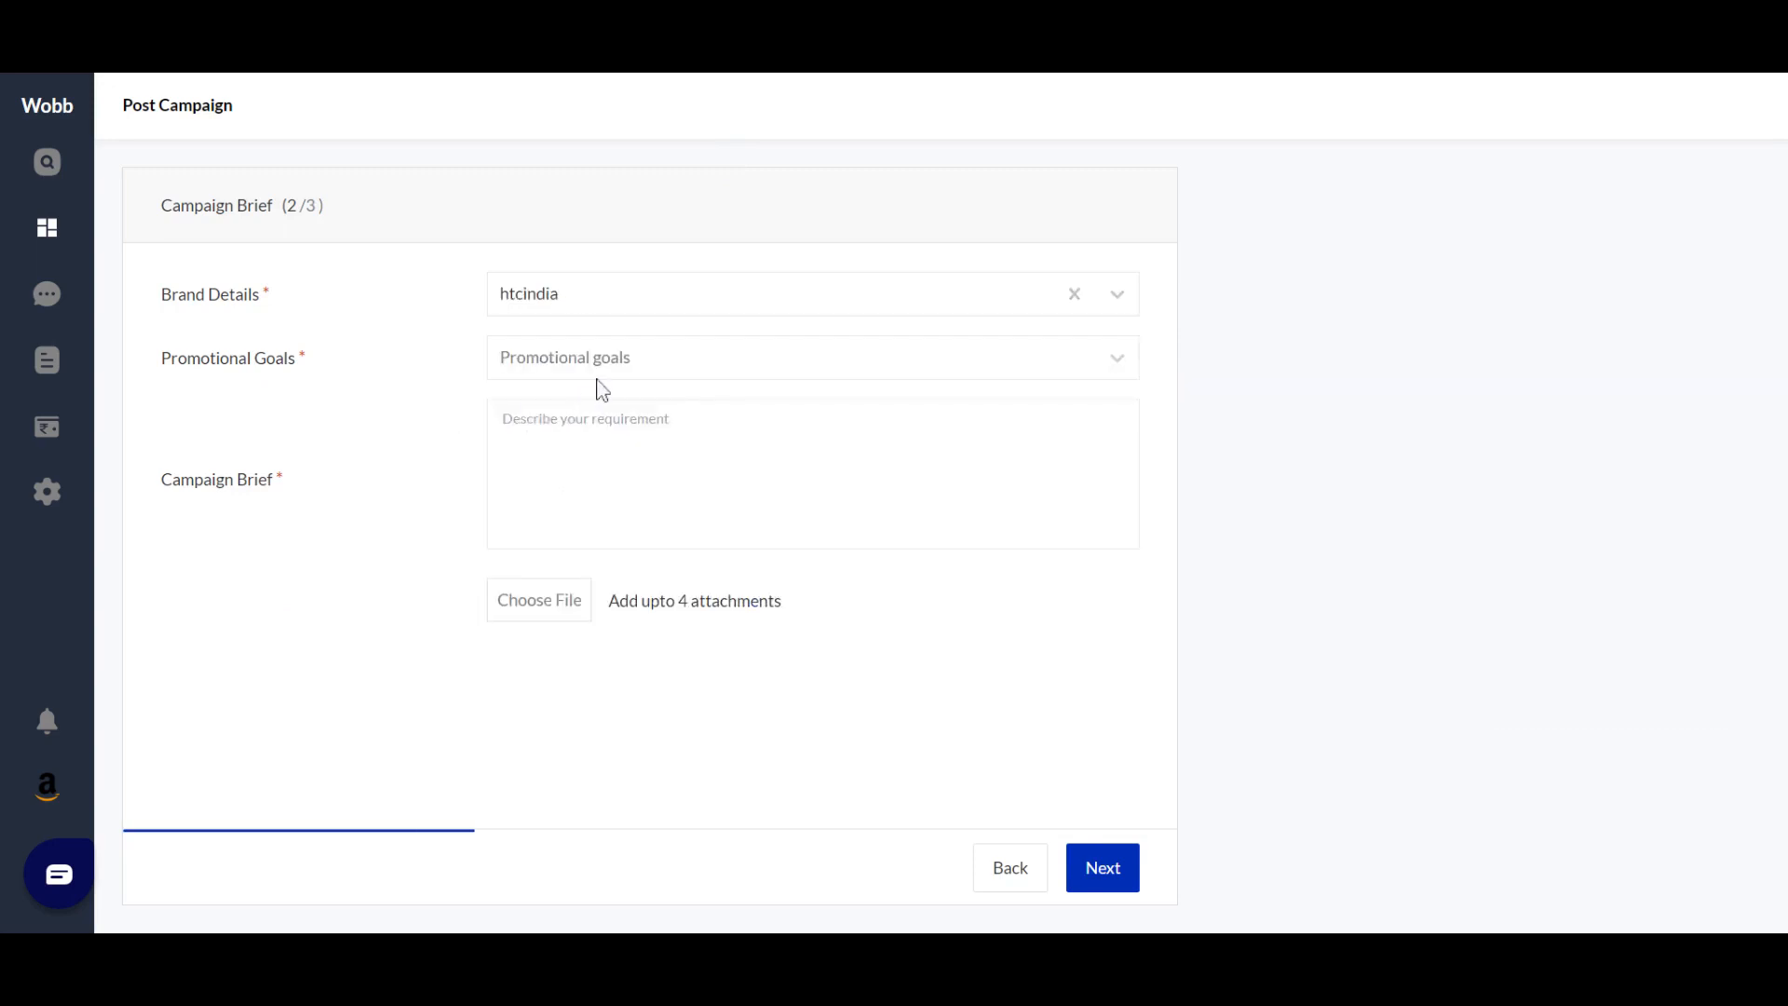
pyautogui.click(598, 388)
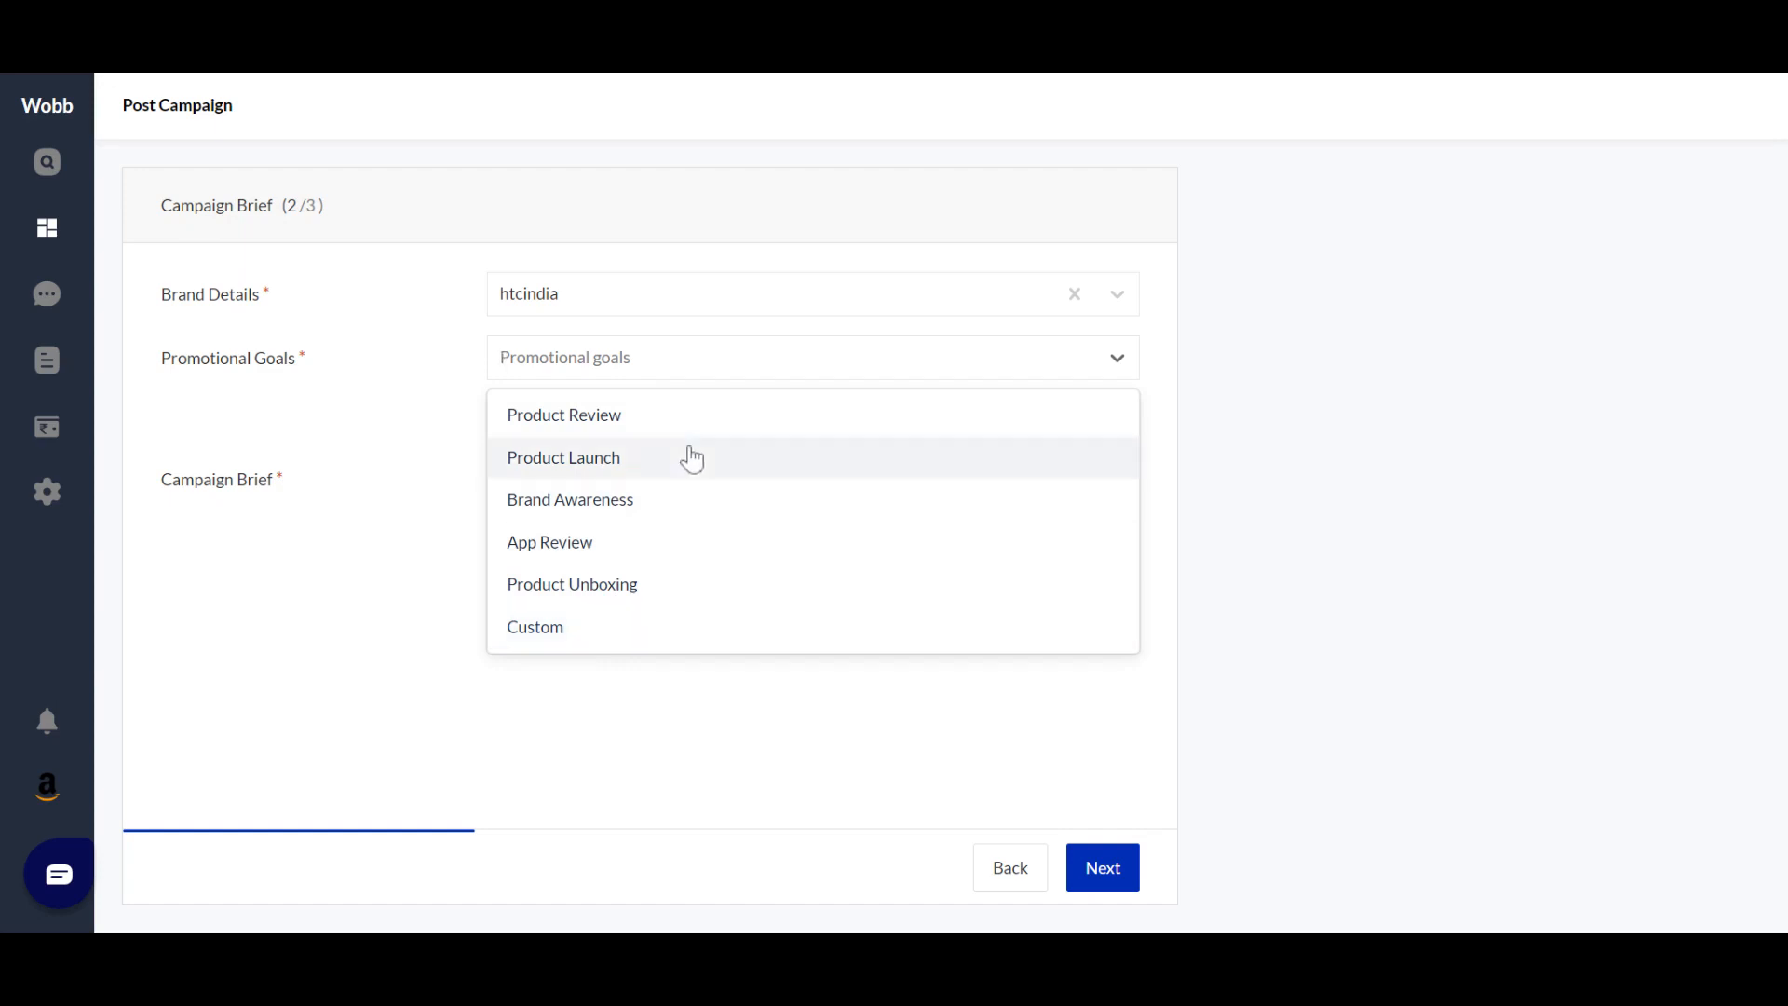
pyautogui.click(662, 503)
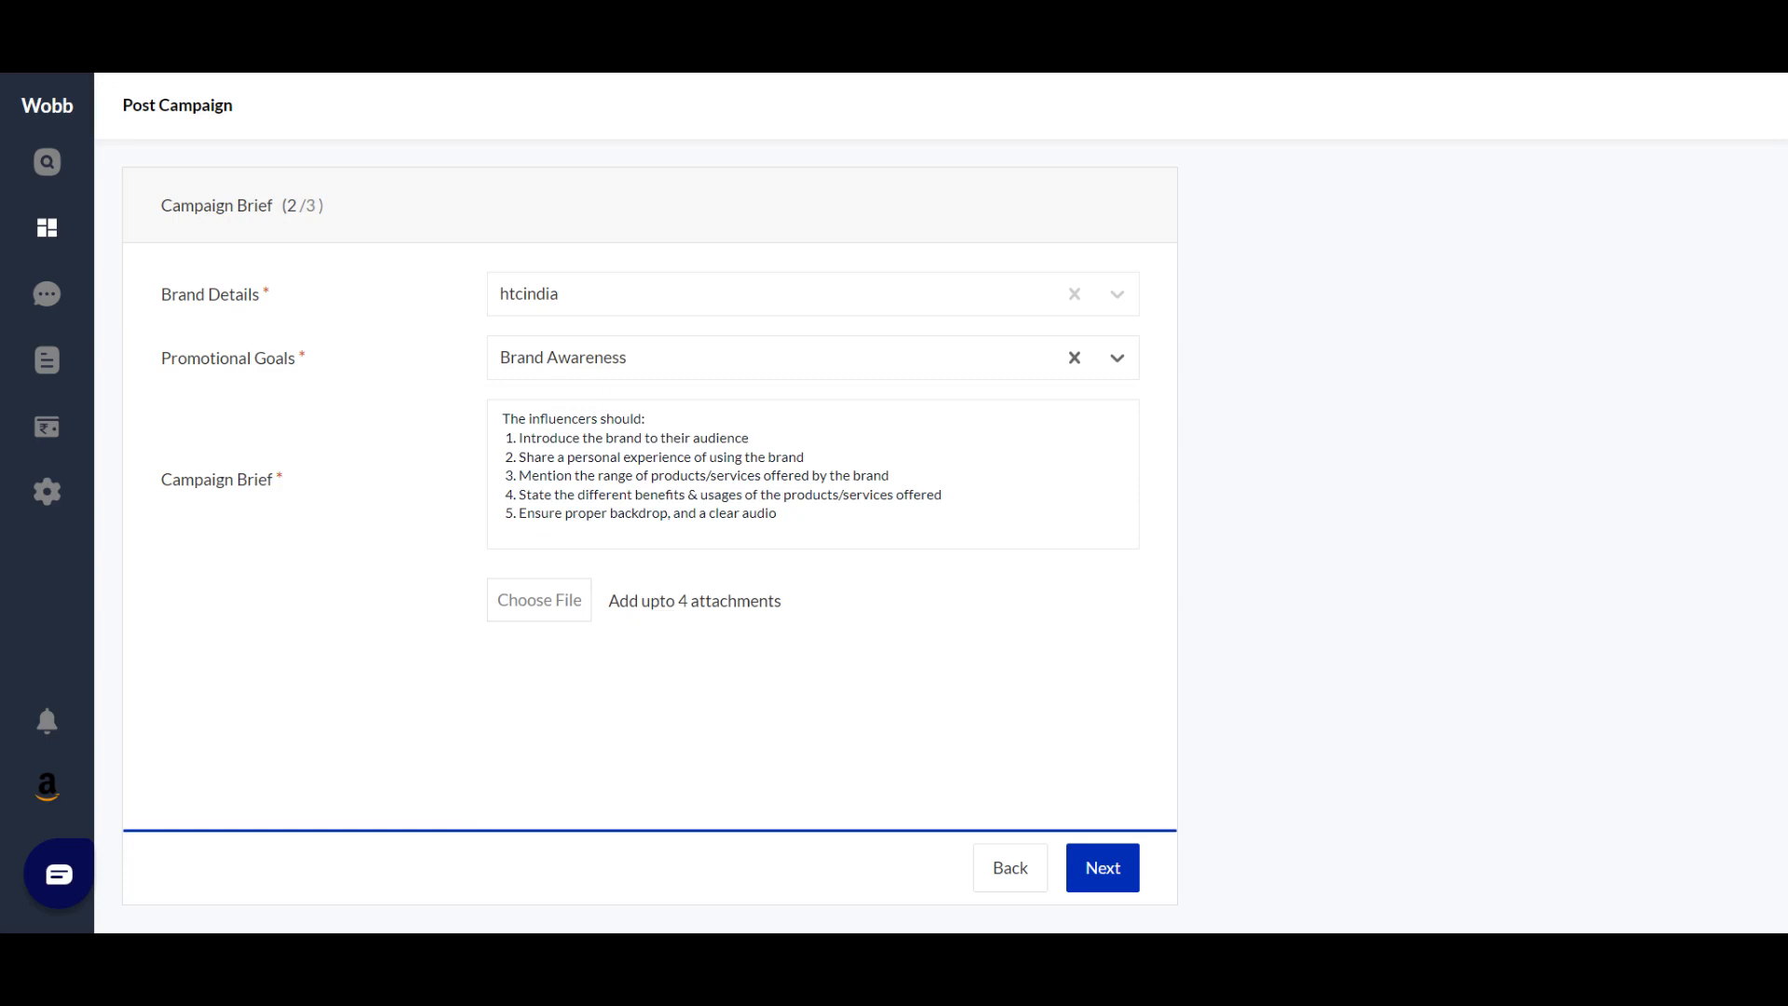
pyautogui.click(658, 495)
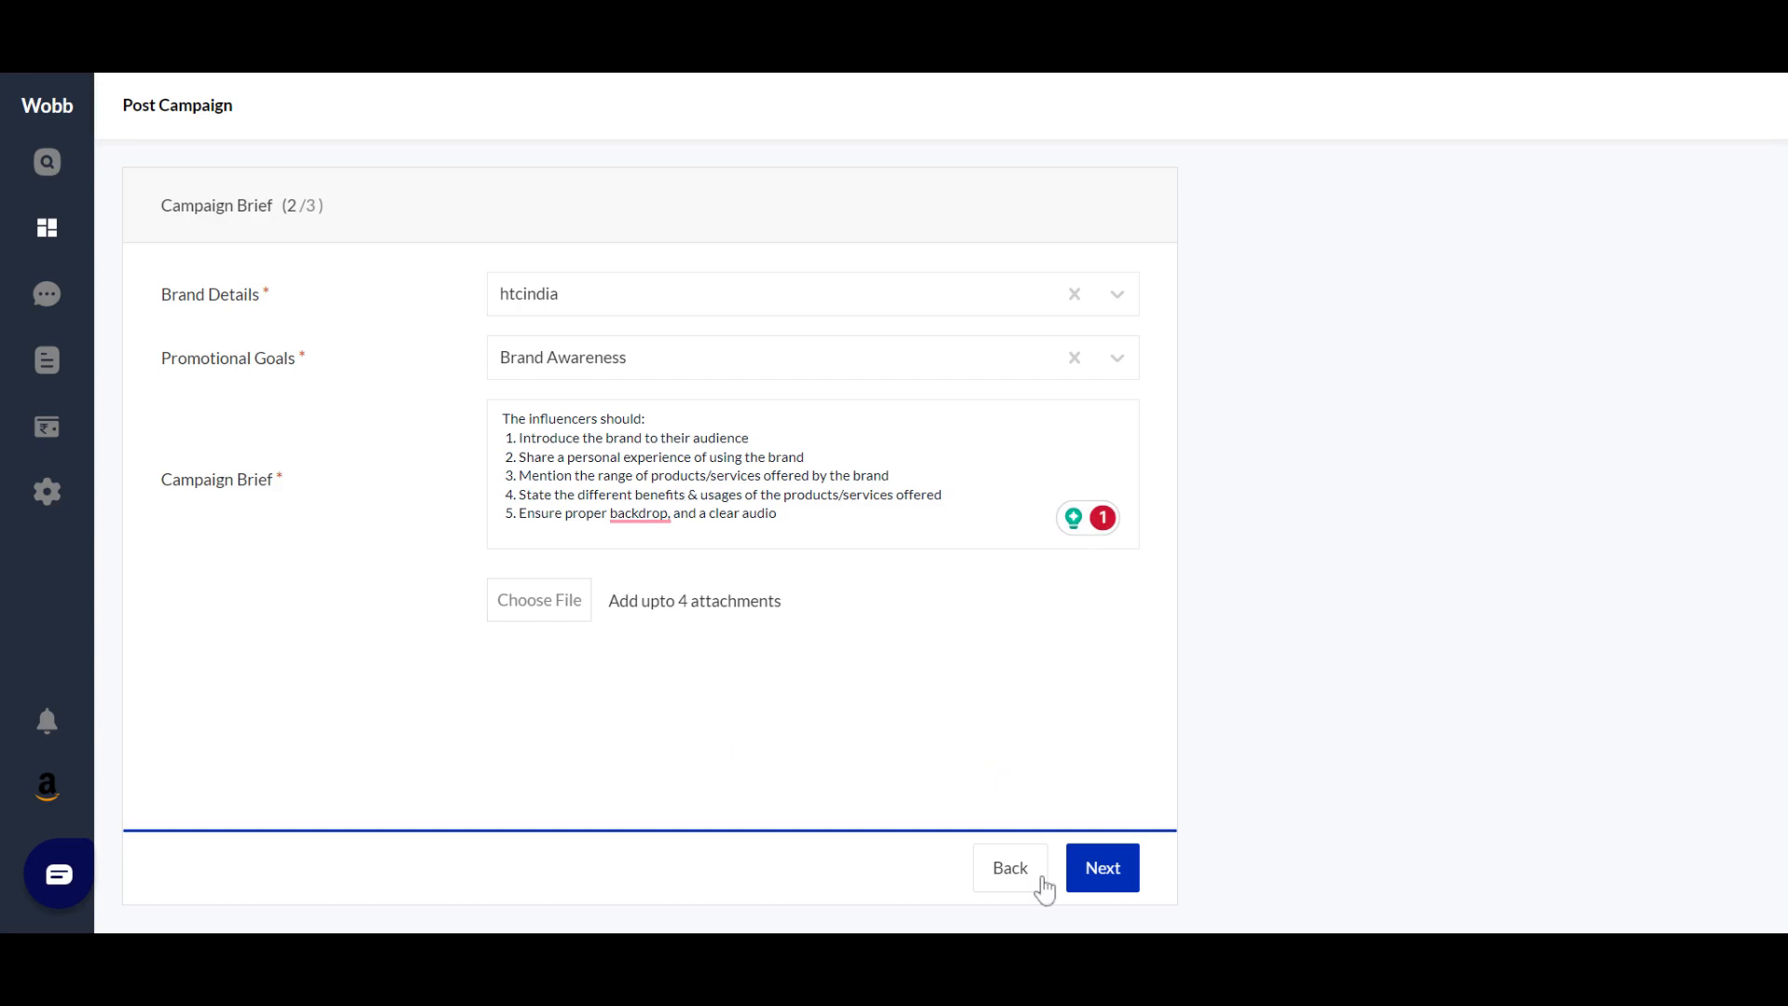
pyautogui.click(1097, 885)
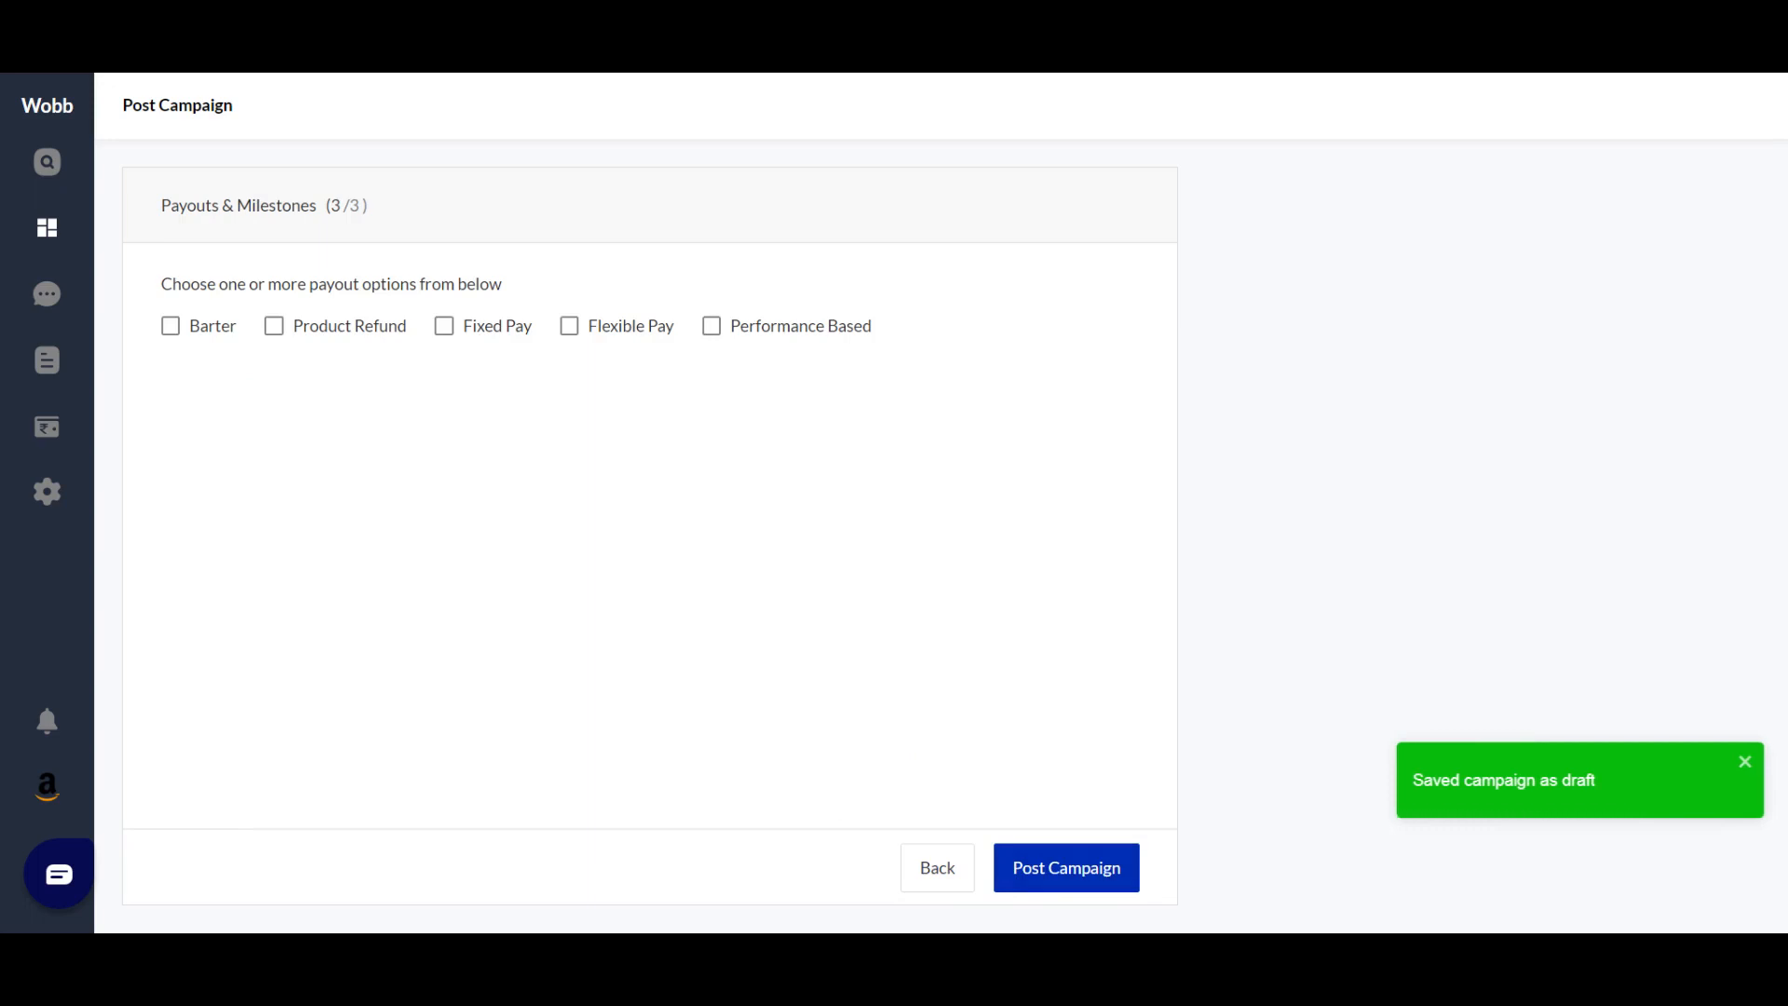
# Try out the Barter payout option, open and close its product links form, and deselect the option
pyautogui.click(170, 326)
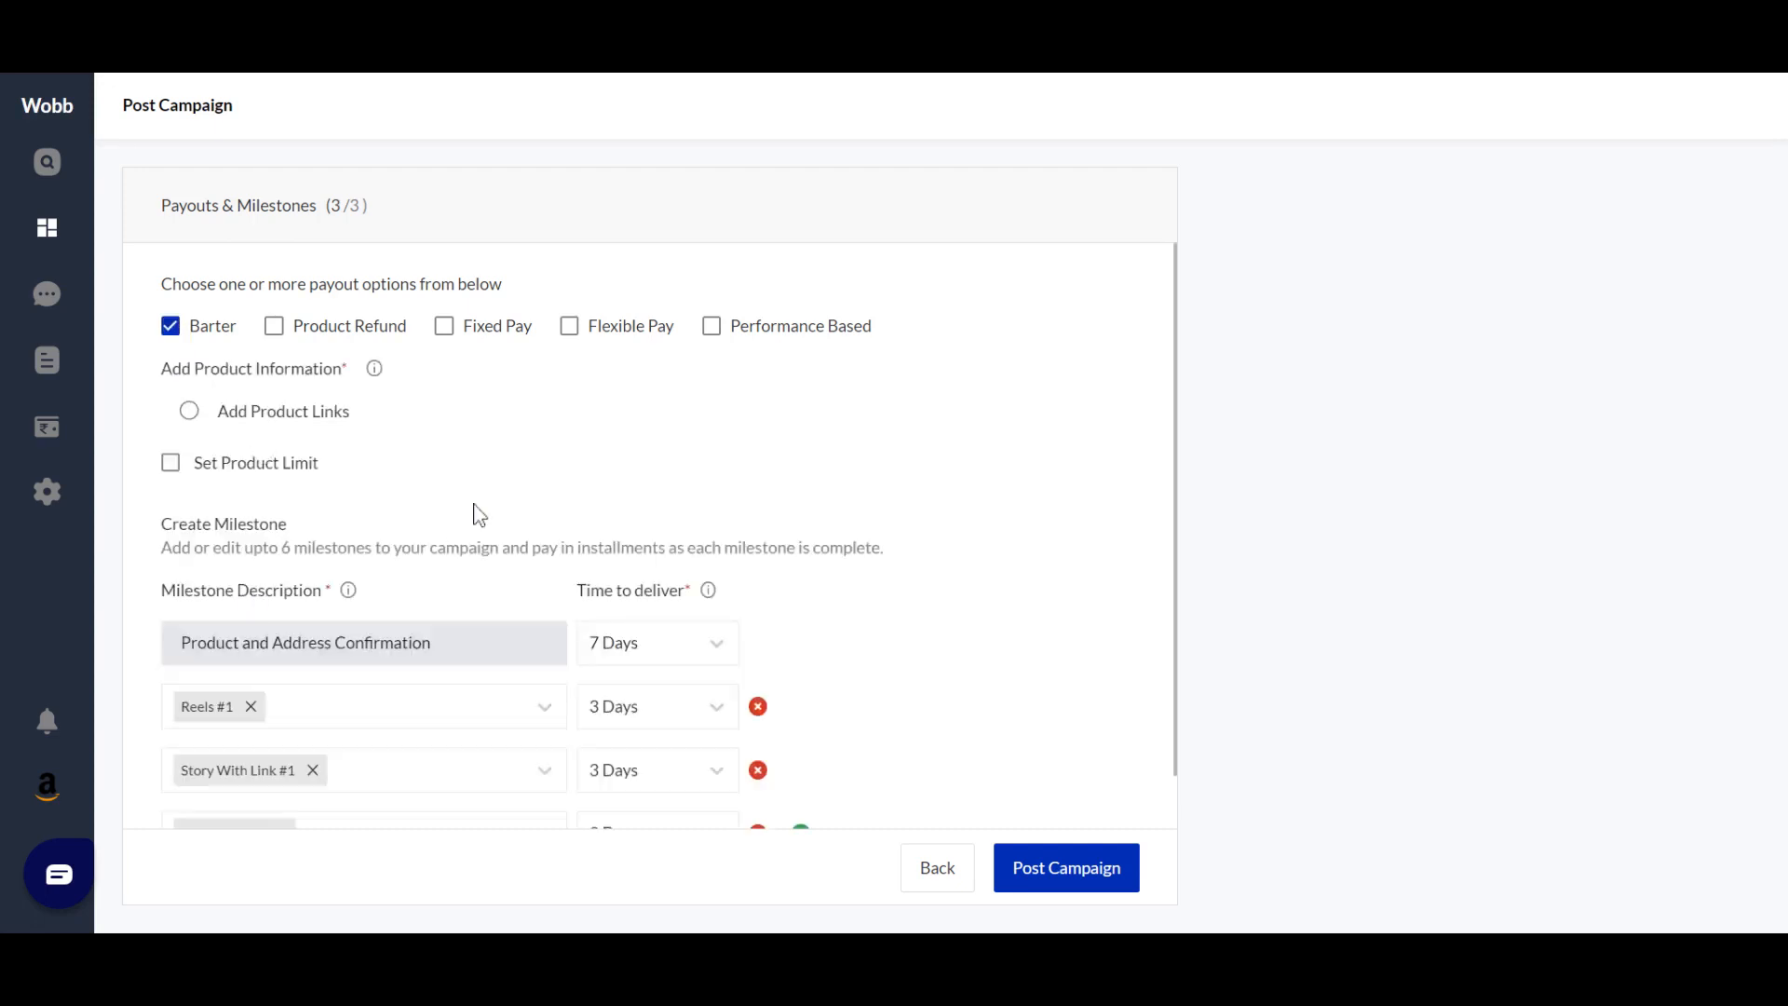
pyautogui.scroll(-1, 478, 514)
pyautogui.click(190, 415)
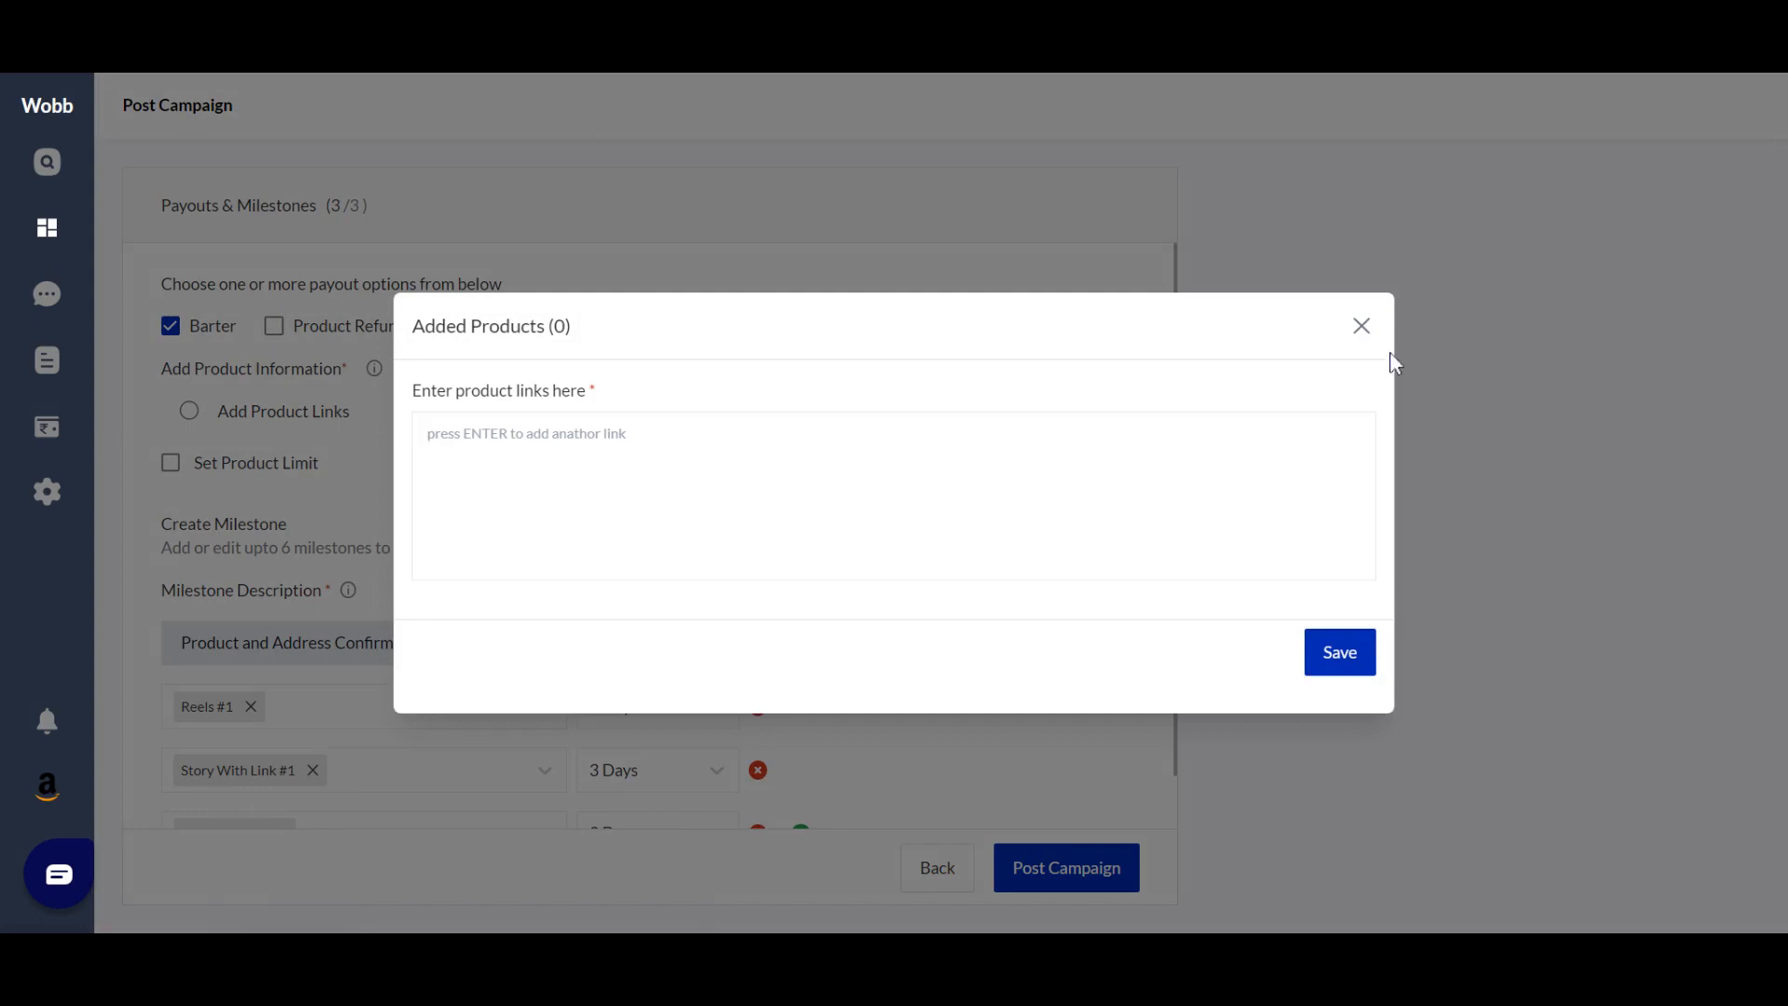
pyautogui.click(1361, 328)
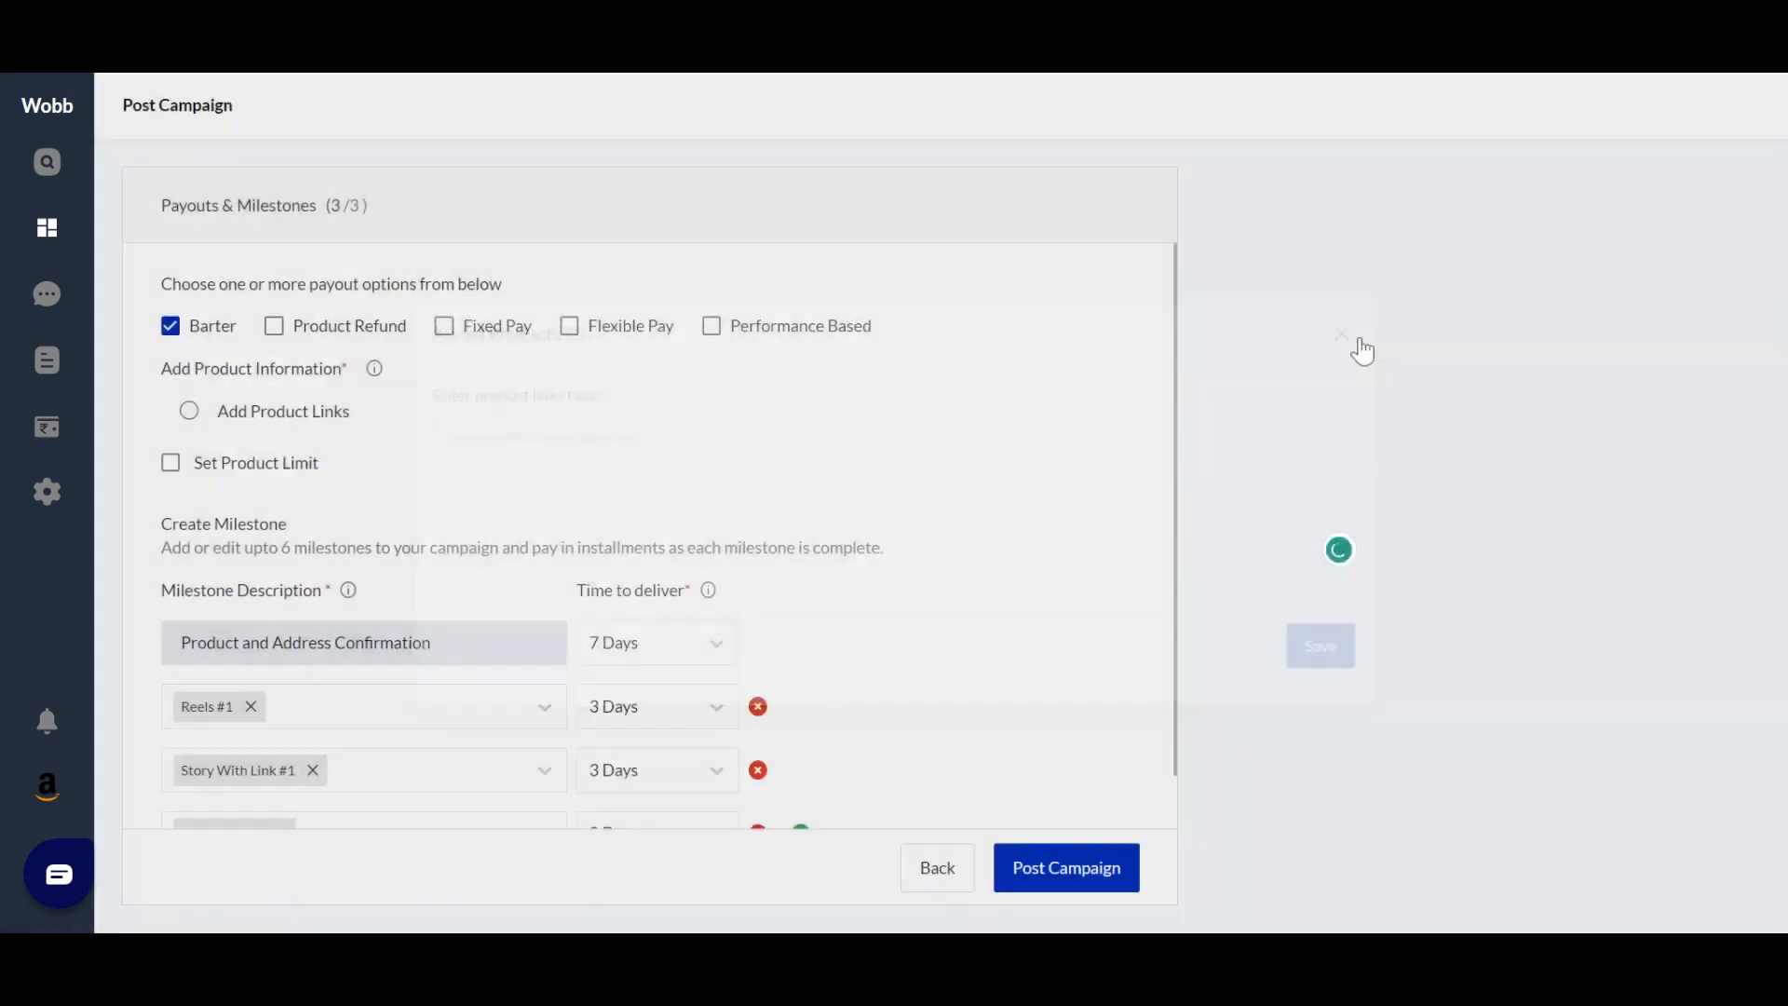
pyautogui.click(171, 328)
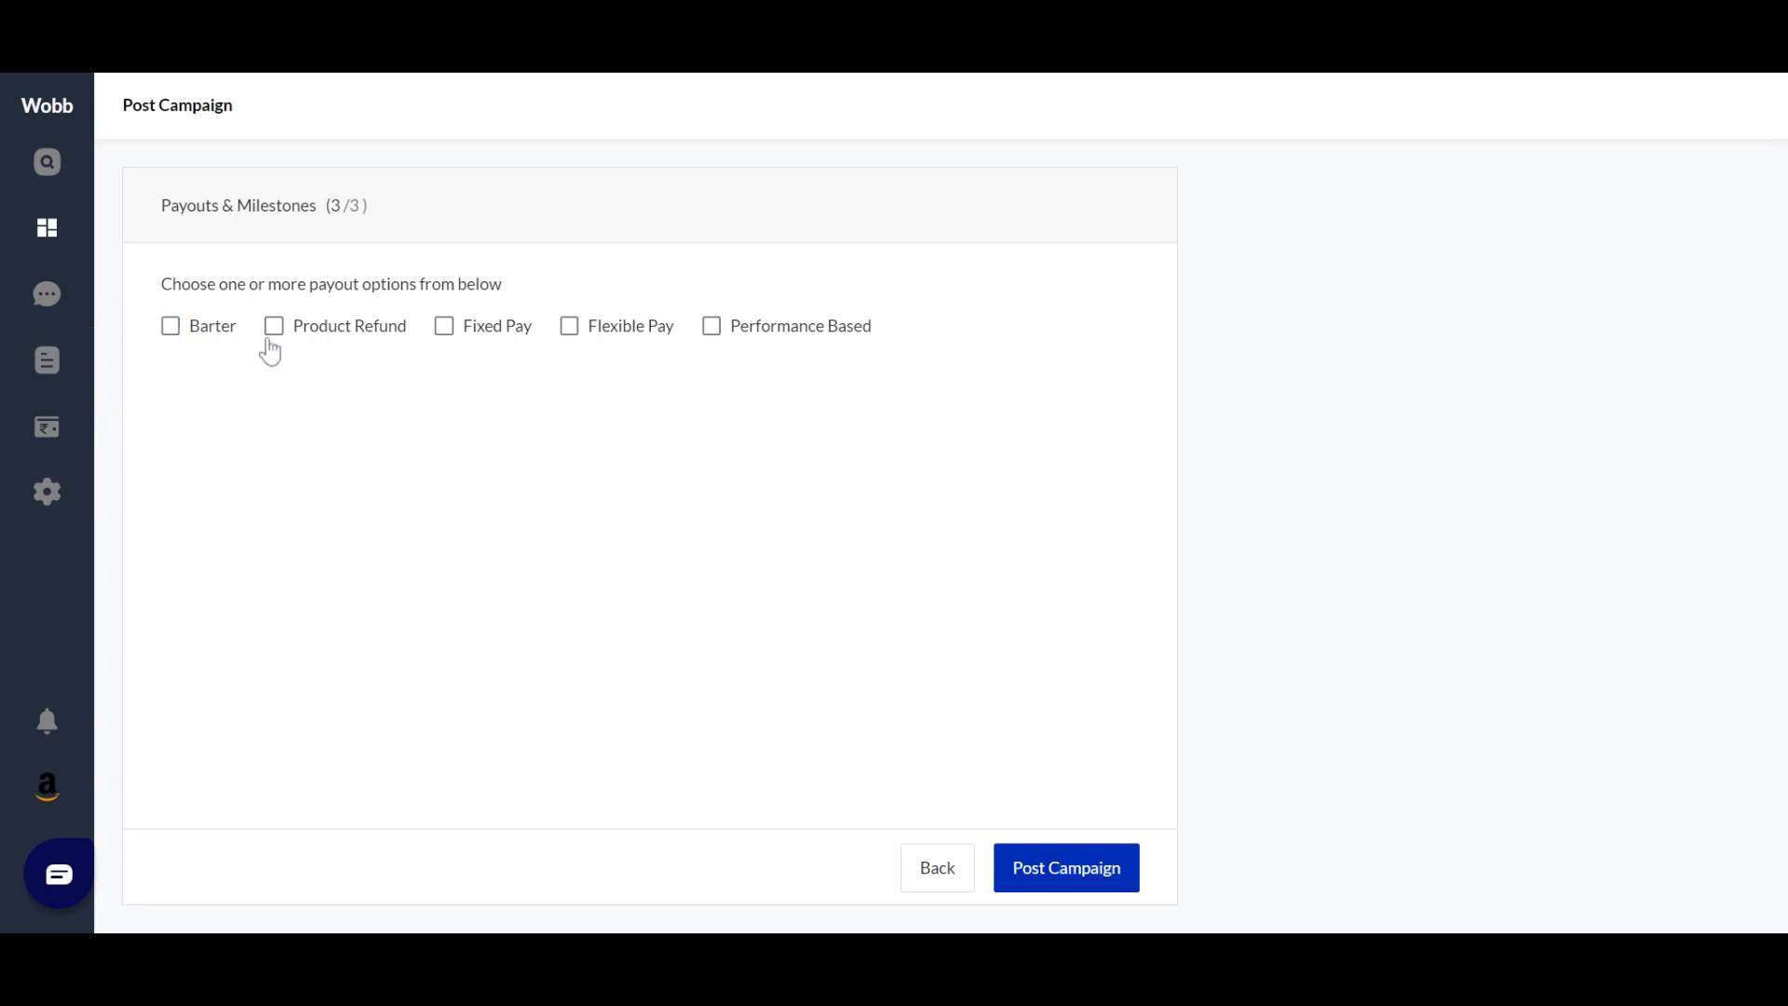
# Try out the Product Refund payout option and look through its product information and milestones
pyautogui.click(270, 343)
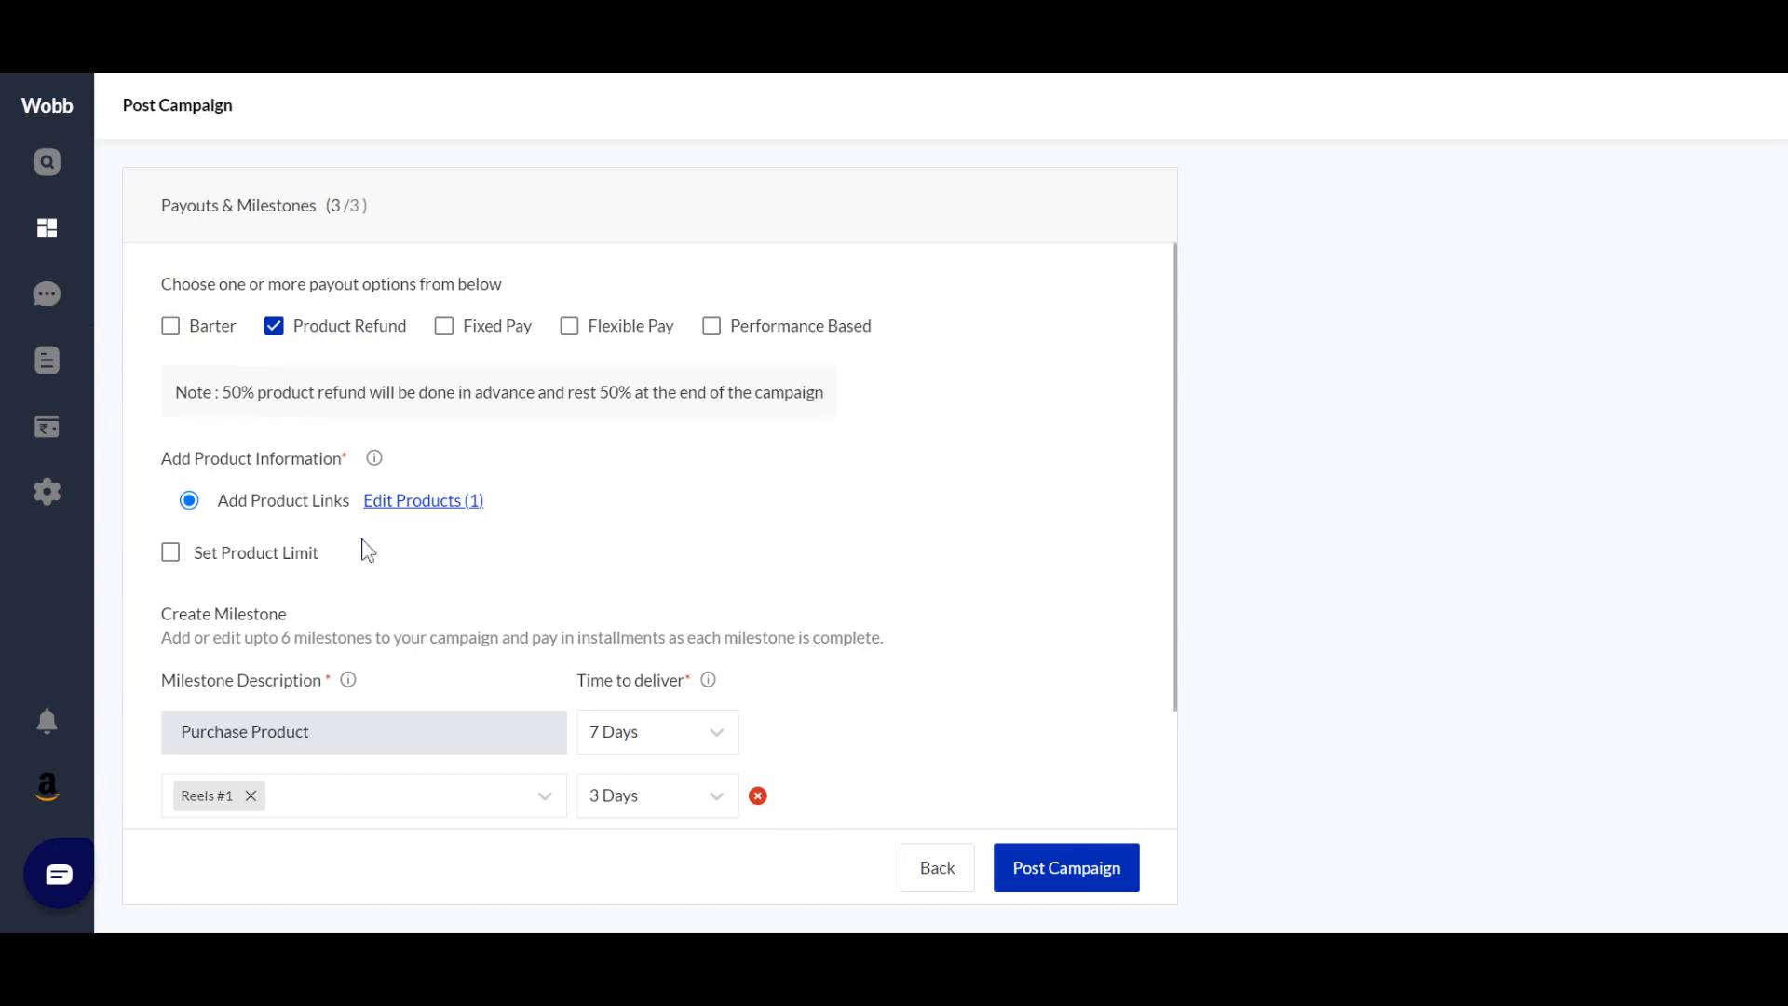
pyautogui.scroll(-2, 364, 547)
pyautogui.scroll(2, 365, 548)
pyautogui.scroll(-2, 424, 515)
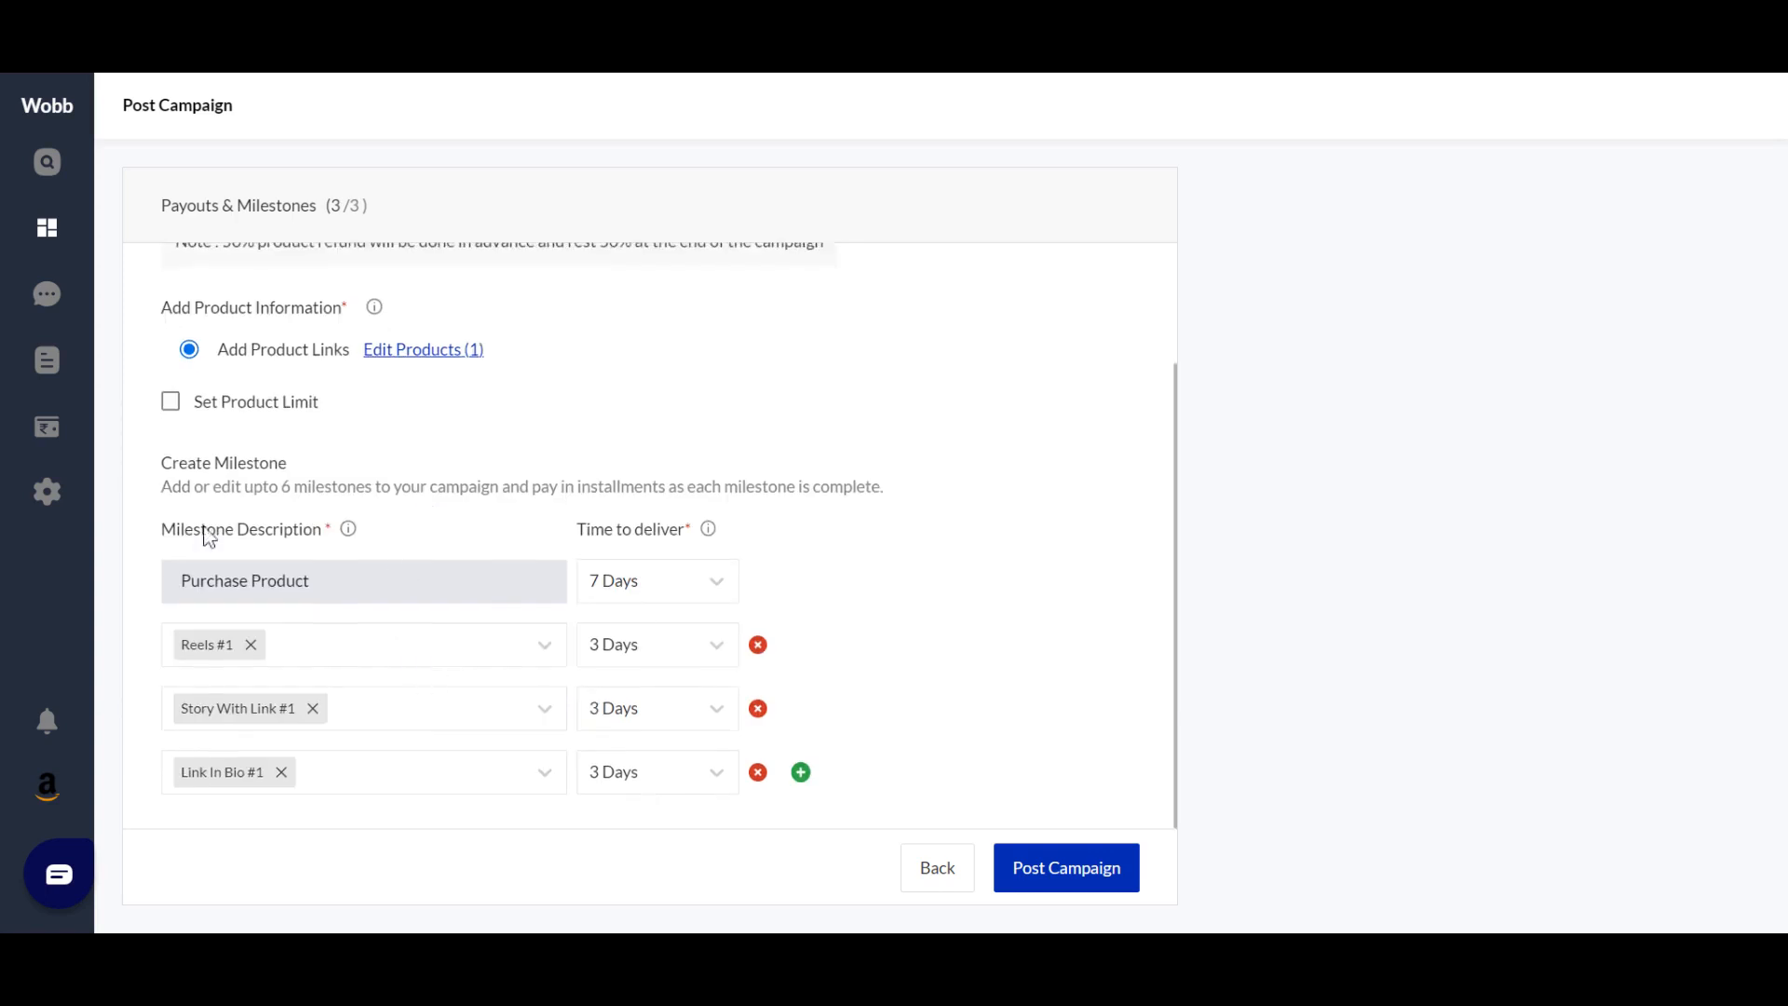
pyautogui.moveTo(201, 529); pyautogui.dragTo(419, 531)
pyautogui.click(419, 531)
pyautogui.scroll(2, 419, 531)
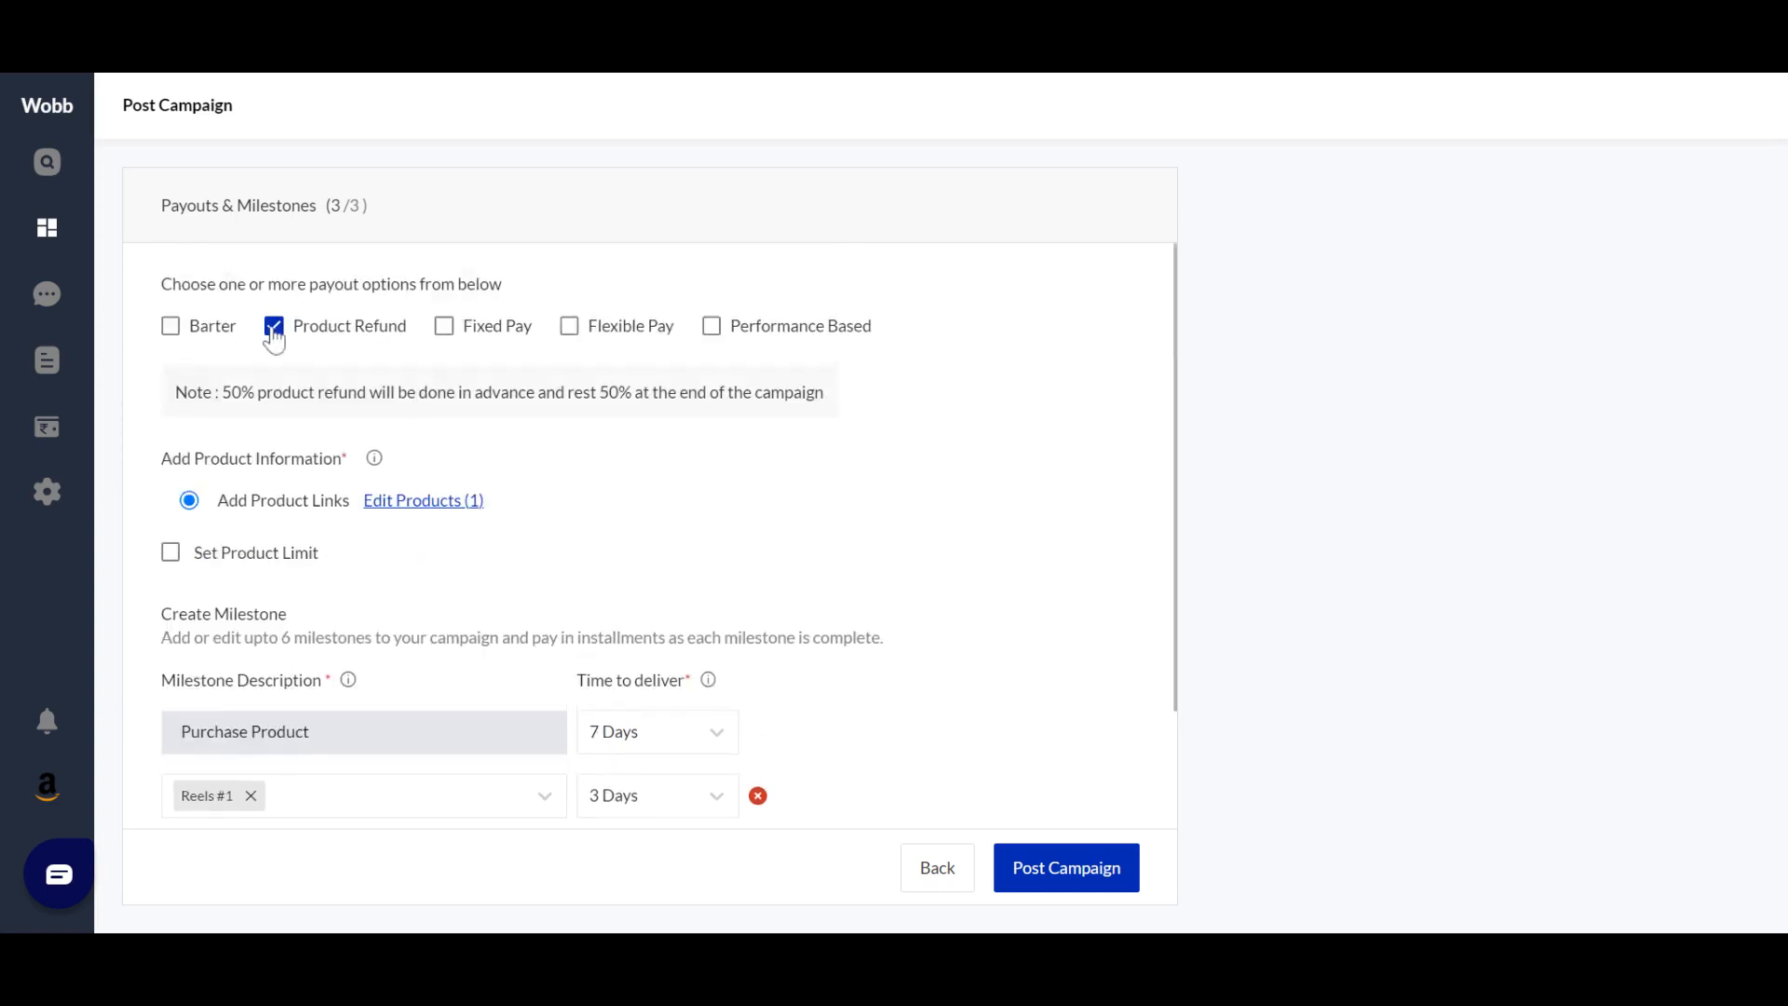
# Try out the Fixed Pay option with a cash payout of $2000 per influencer, and deselect it
pyautogui.click(445, 332)
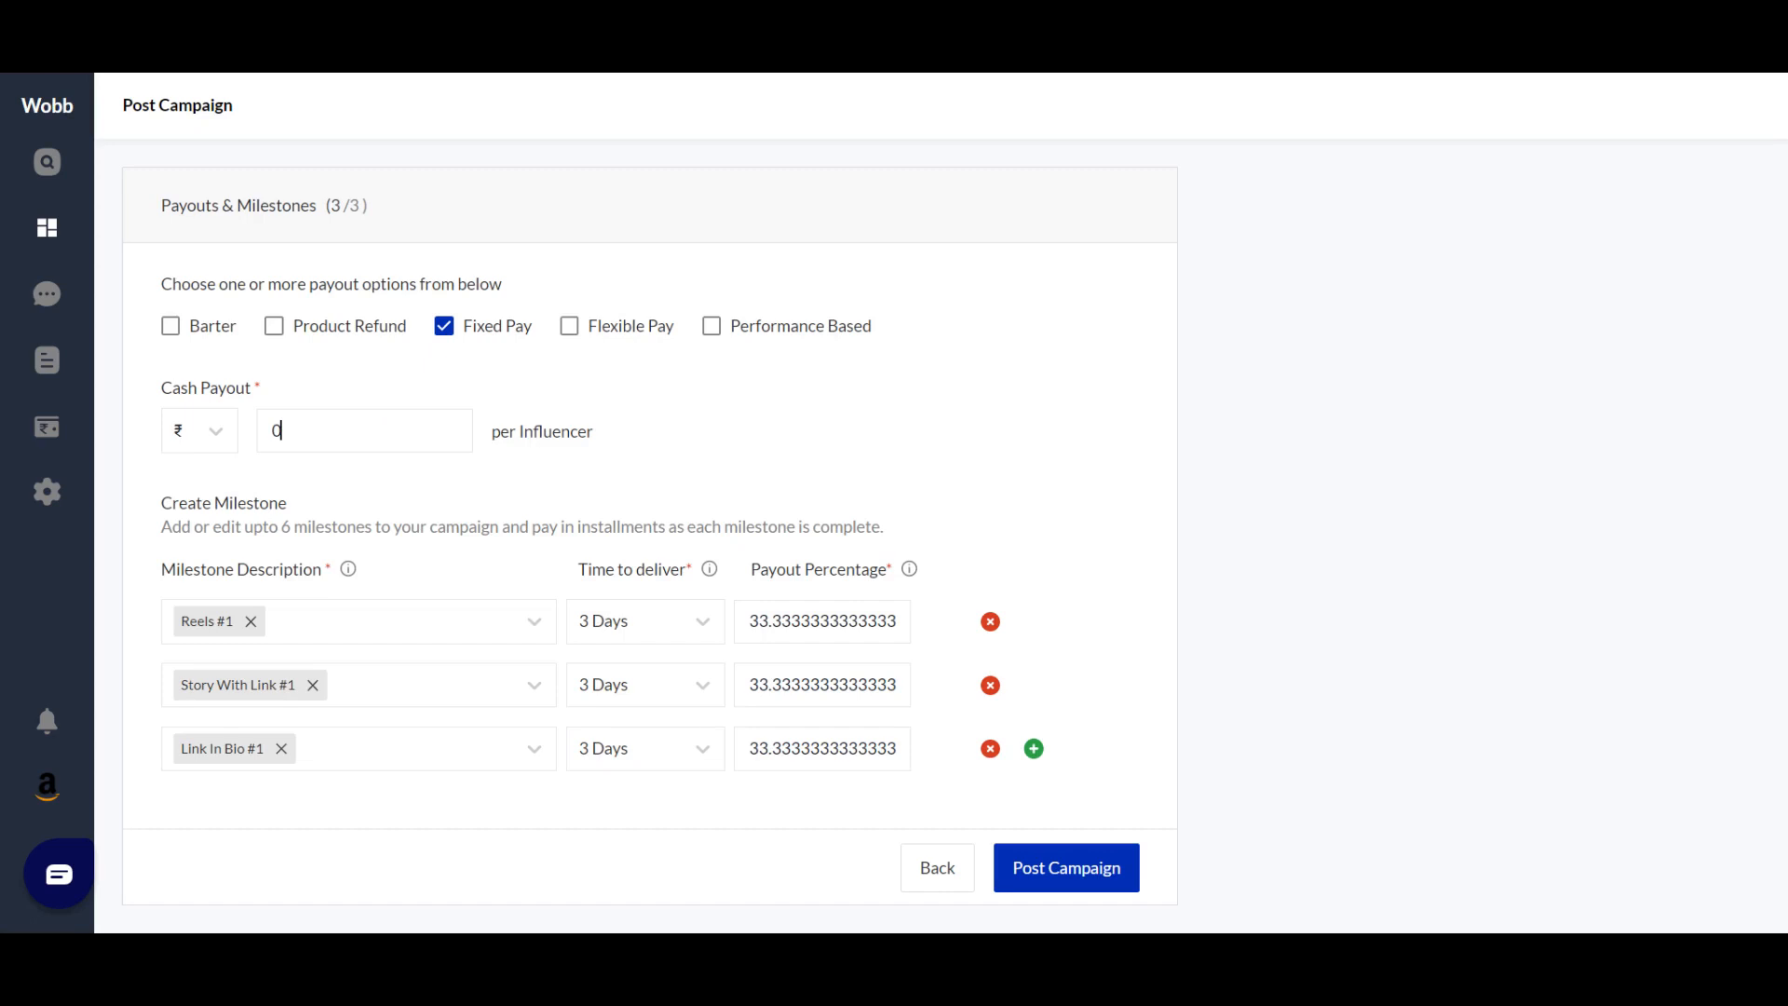
pyautogui.write('2')
pyautogui.press('BackSpace')
pyautogui.write('2000')
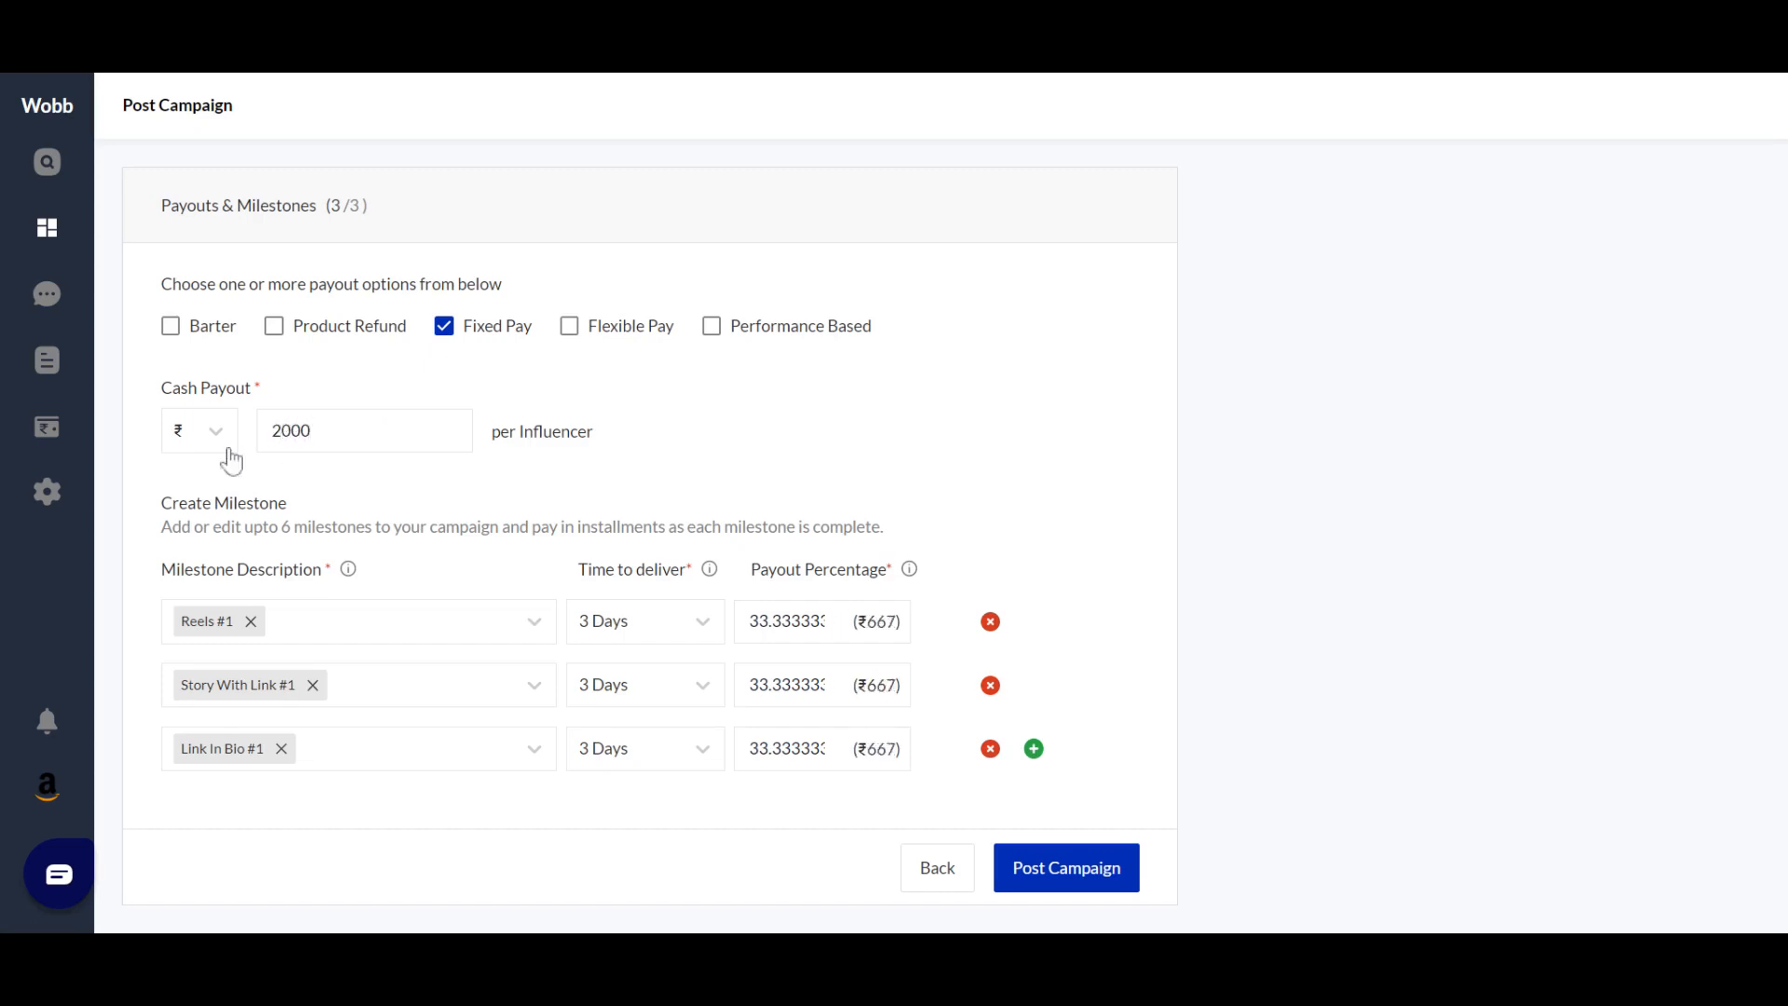
pyautogui.click(200, 431)
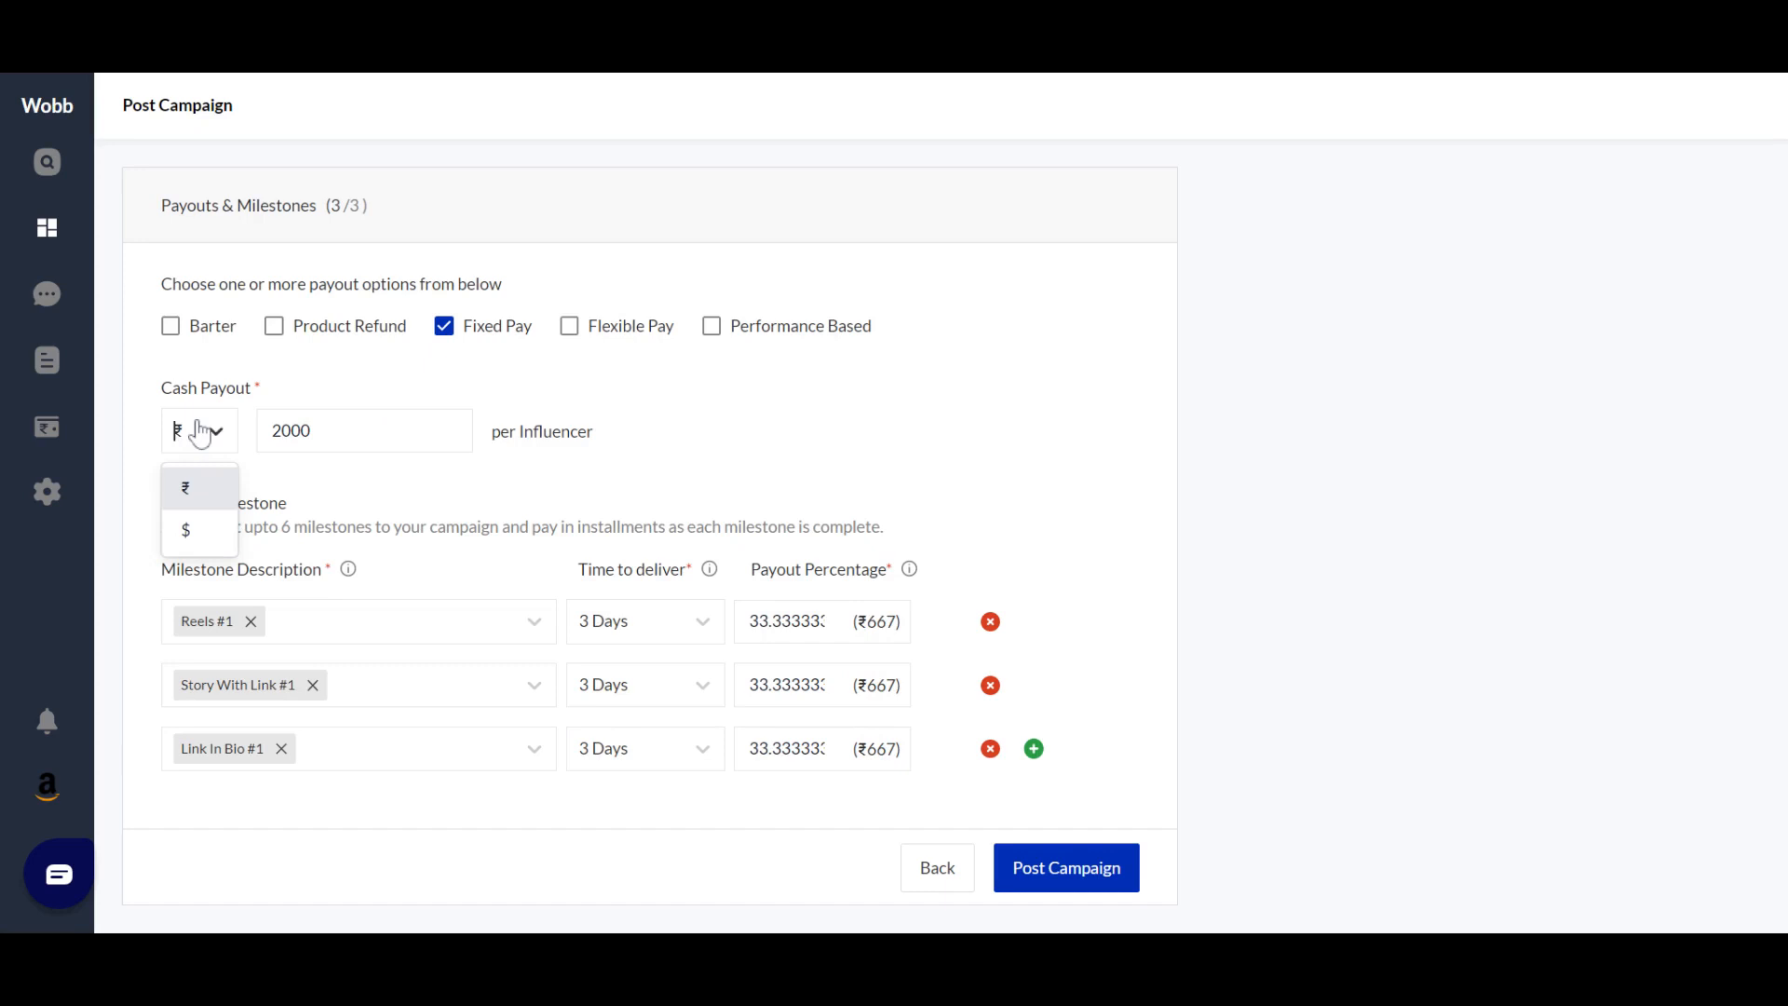
pyautogui.click(199, 533)
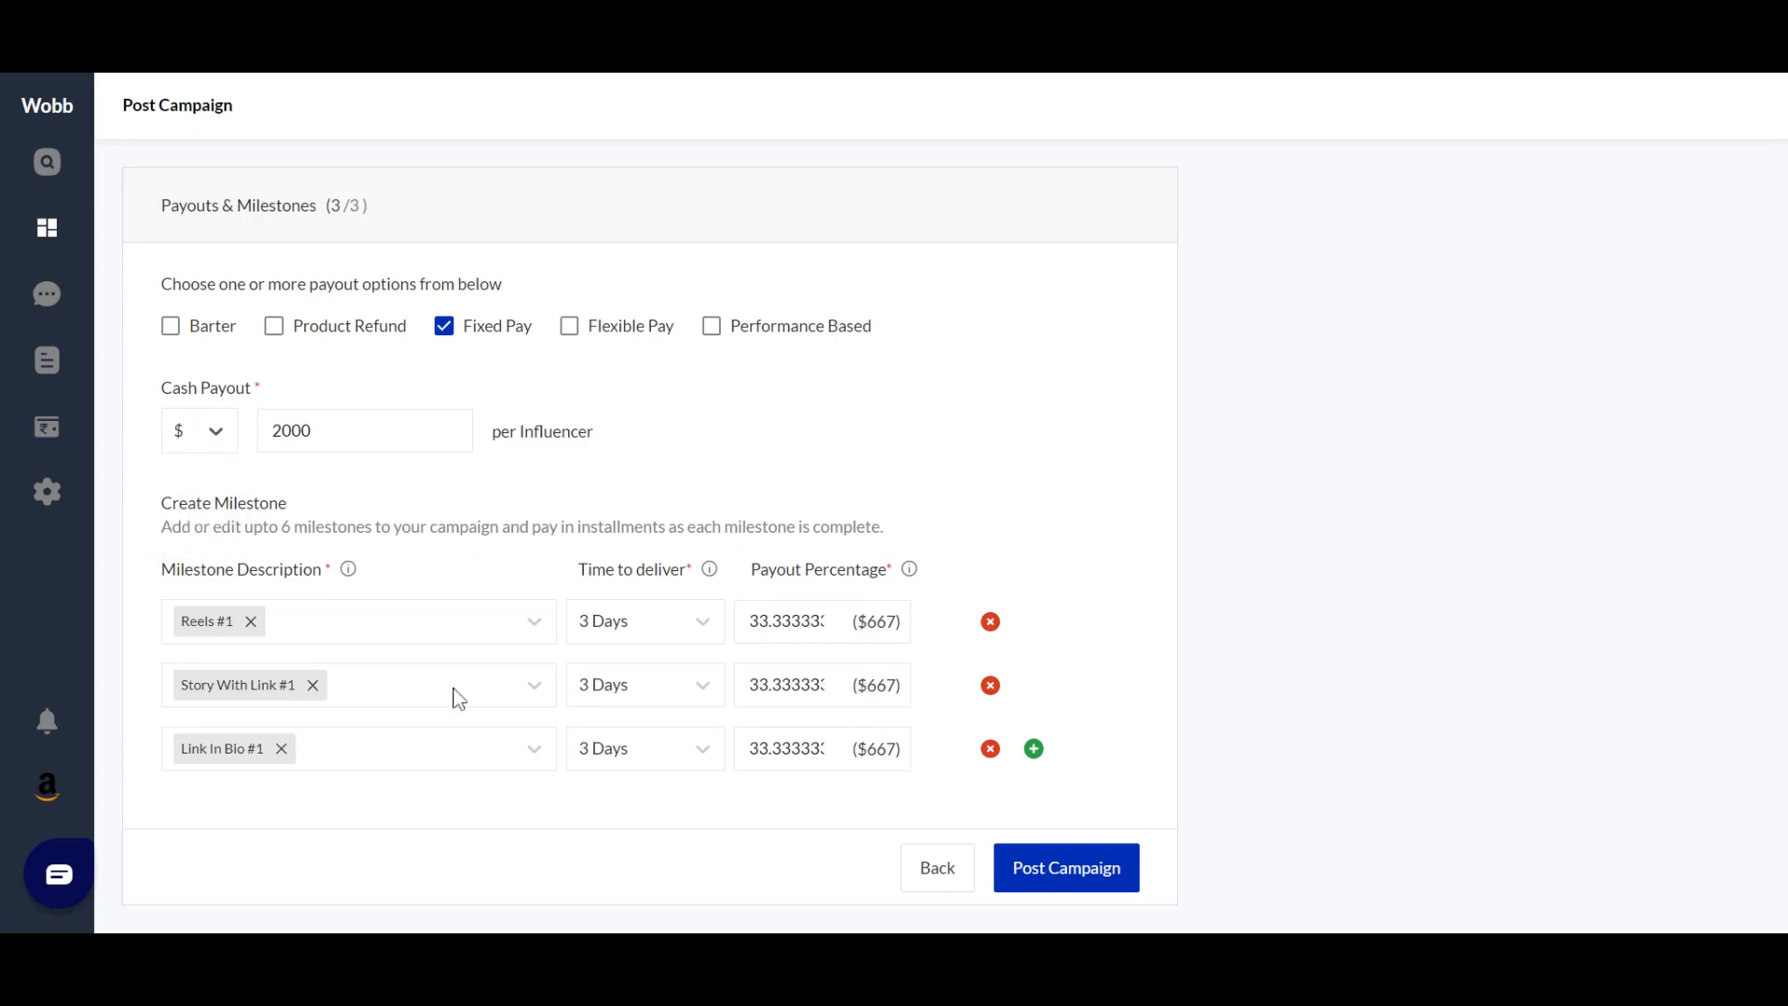
pyautogui.click(503, 335)
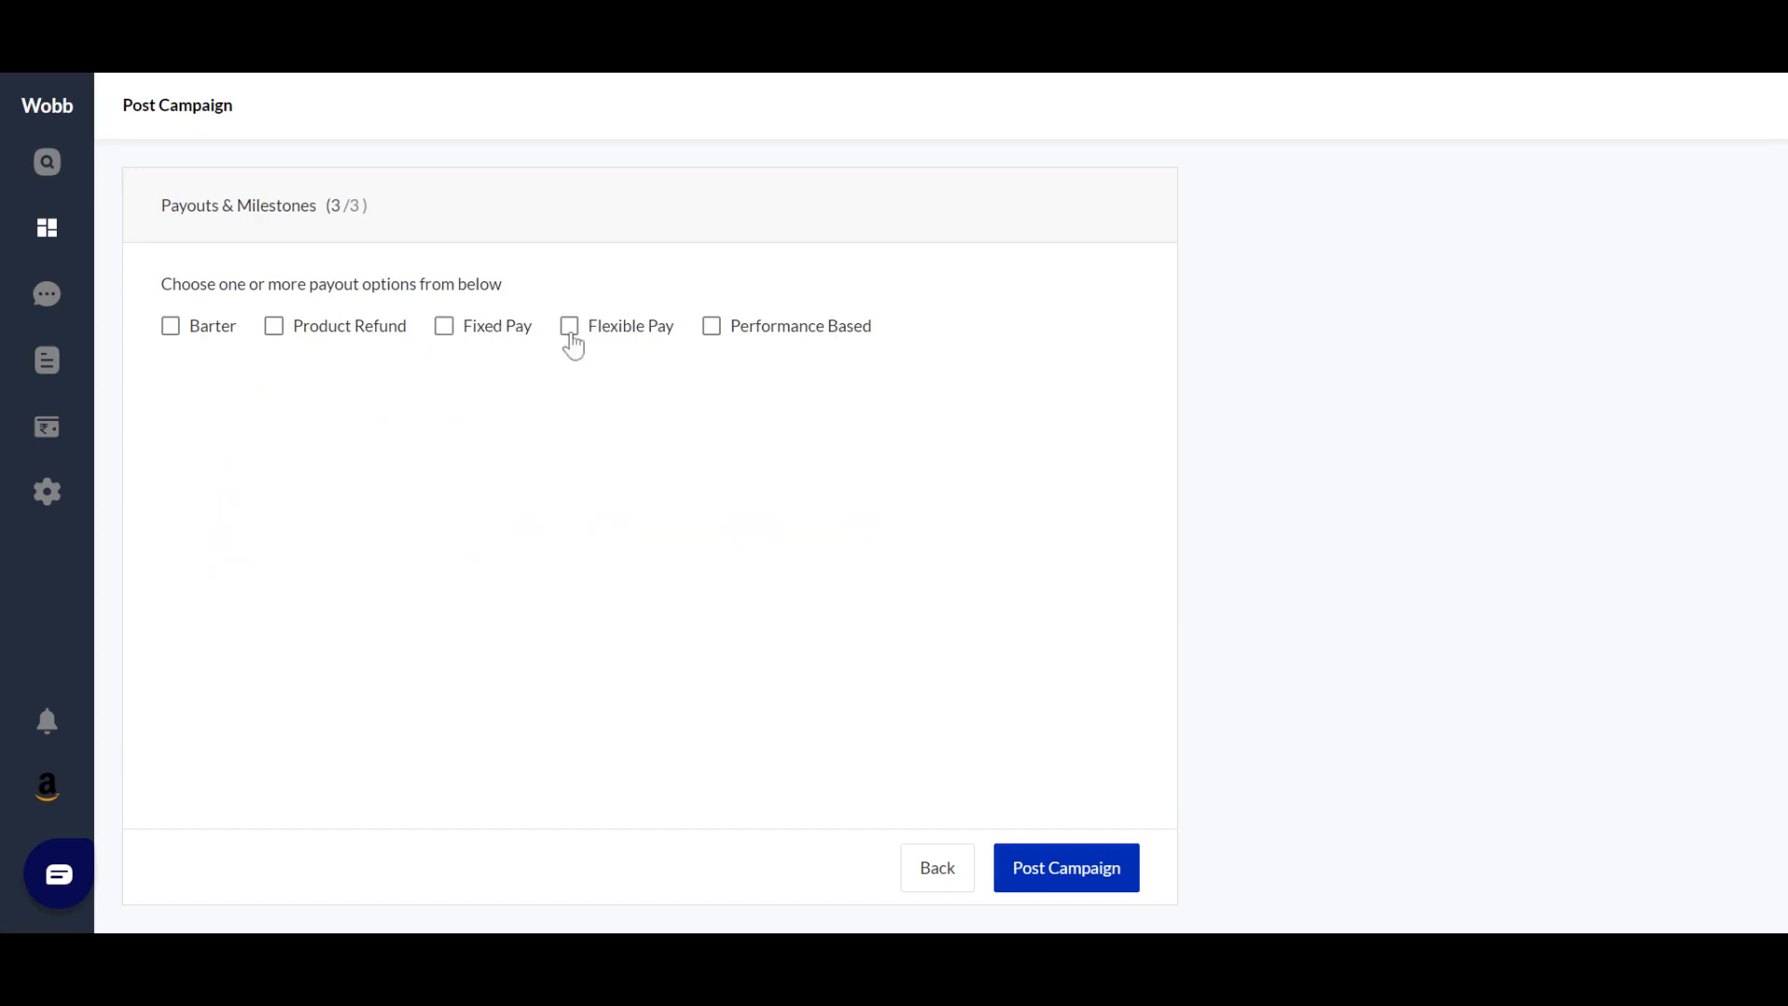
# Try out the Flexible Pay option with a maximum cash payout of ₹500 per influencer, and deselect it
pyautogui.click(570, 341)
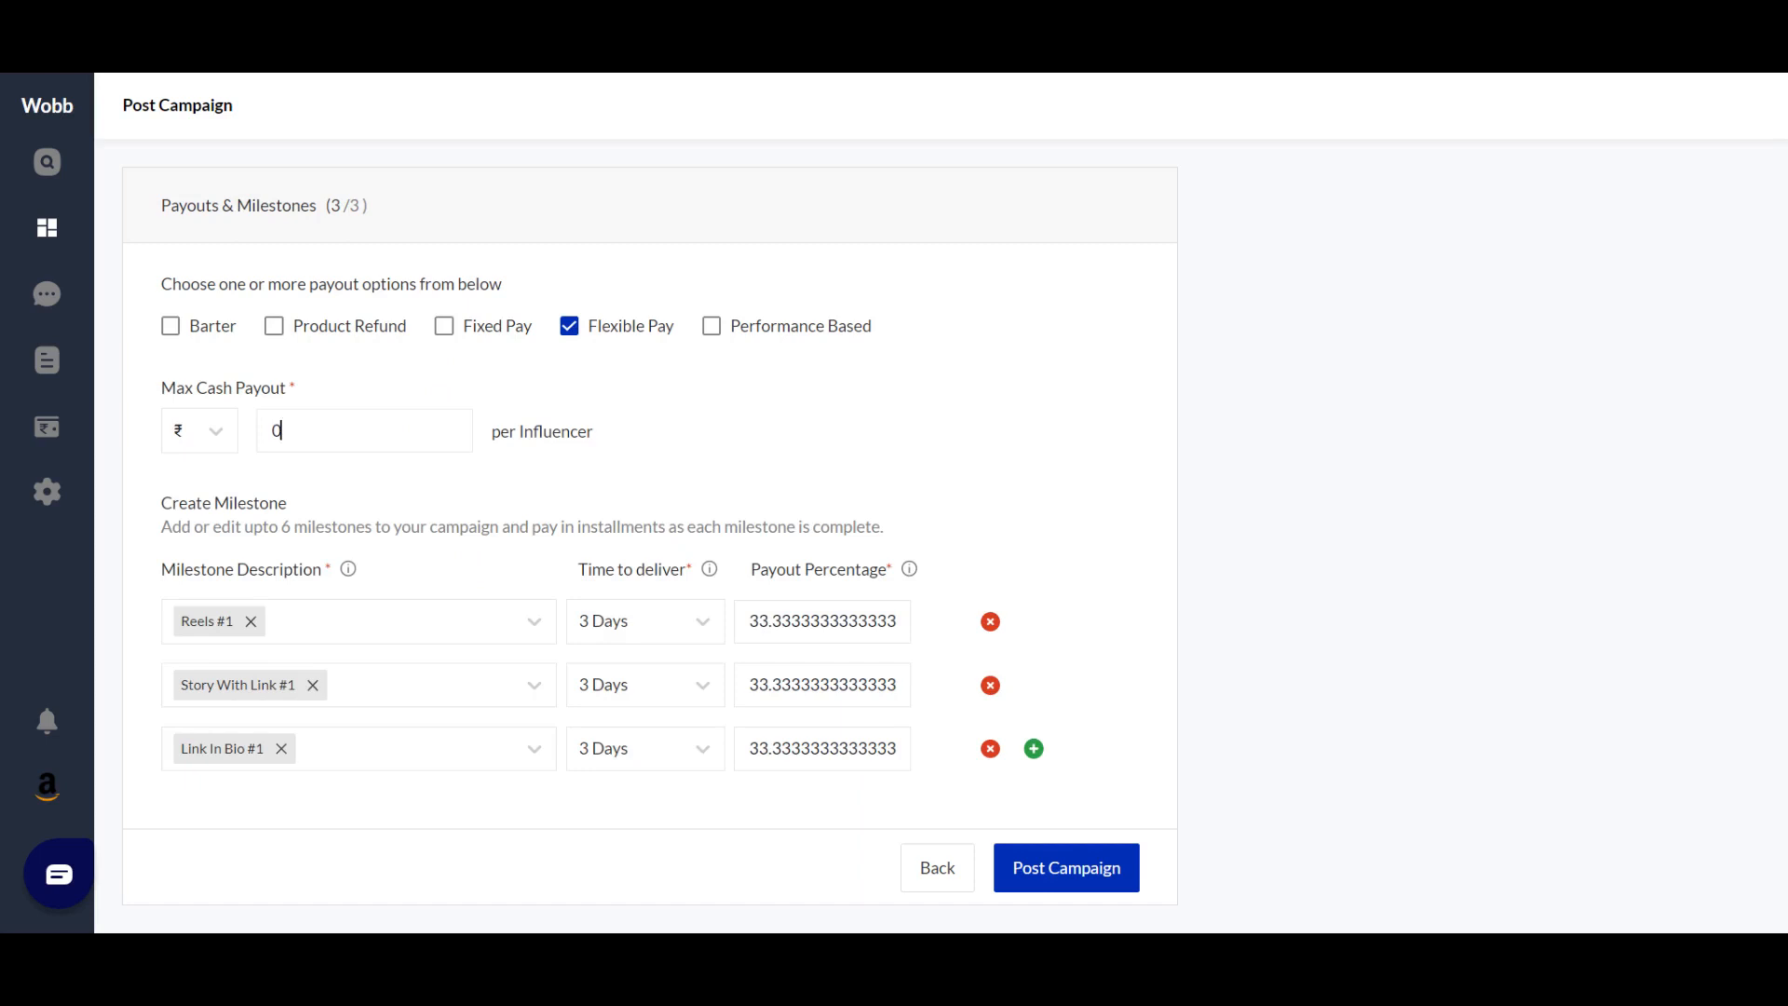
pyautogui.press('BackSpace')
pyautogui.write('500')
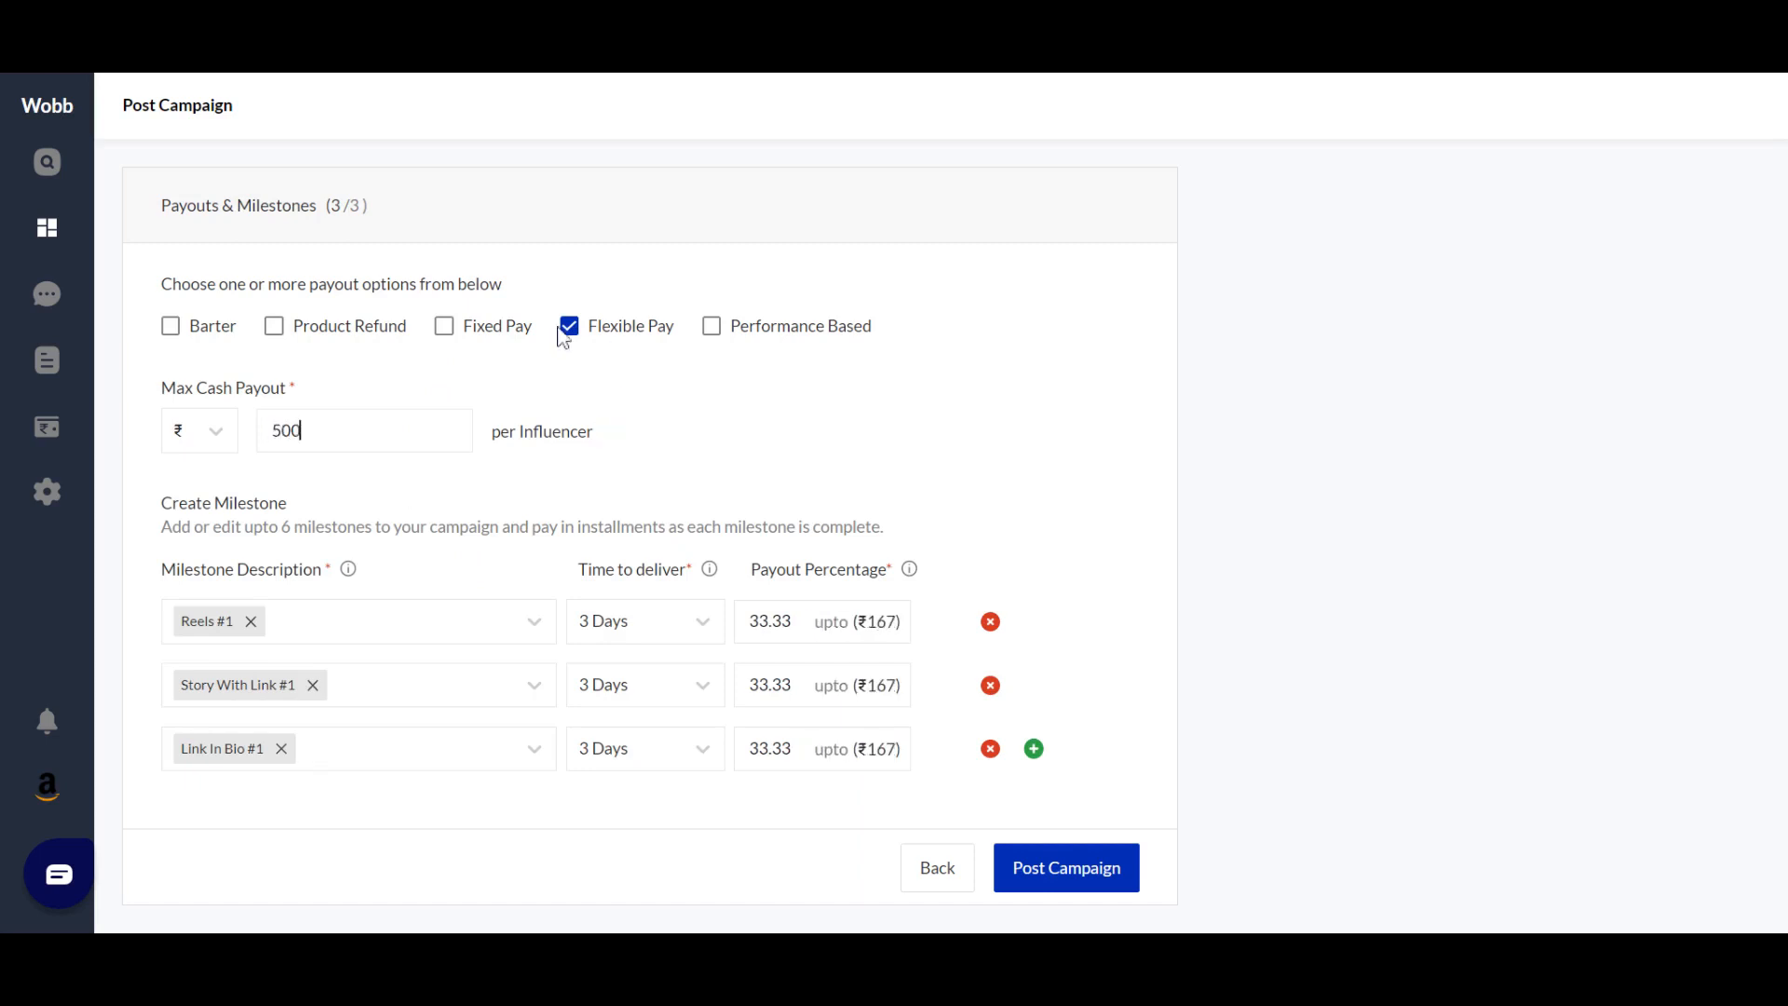
pyautogui.click(569, 335)
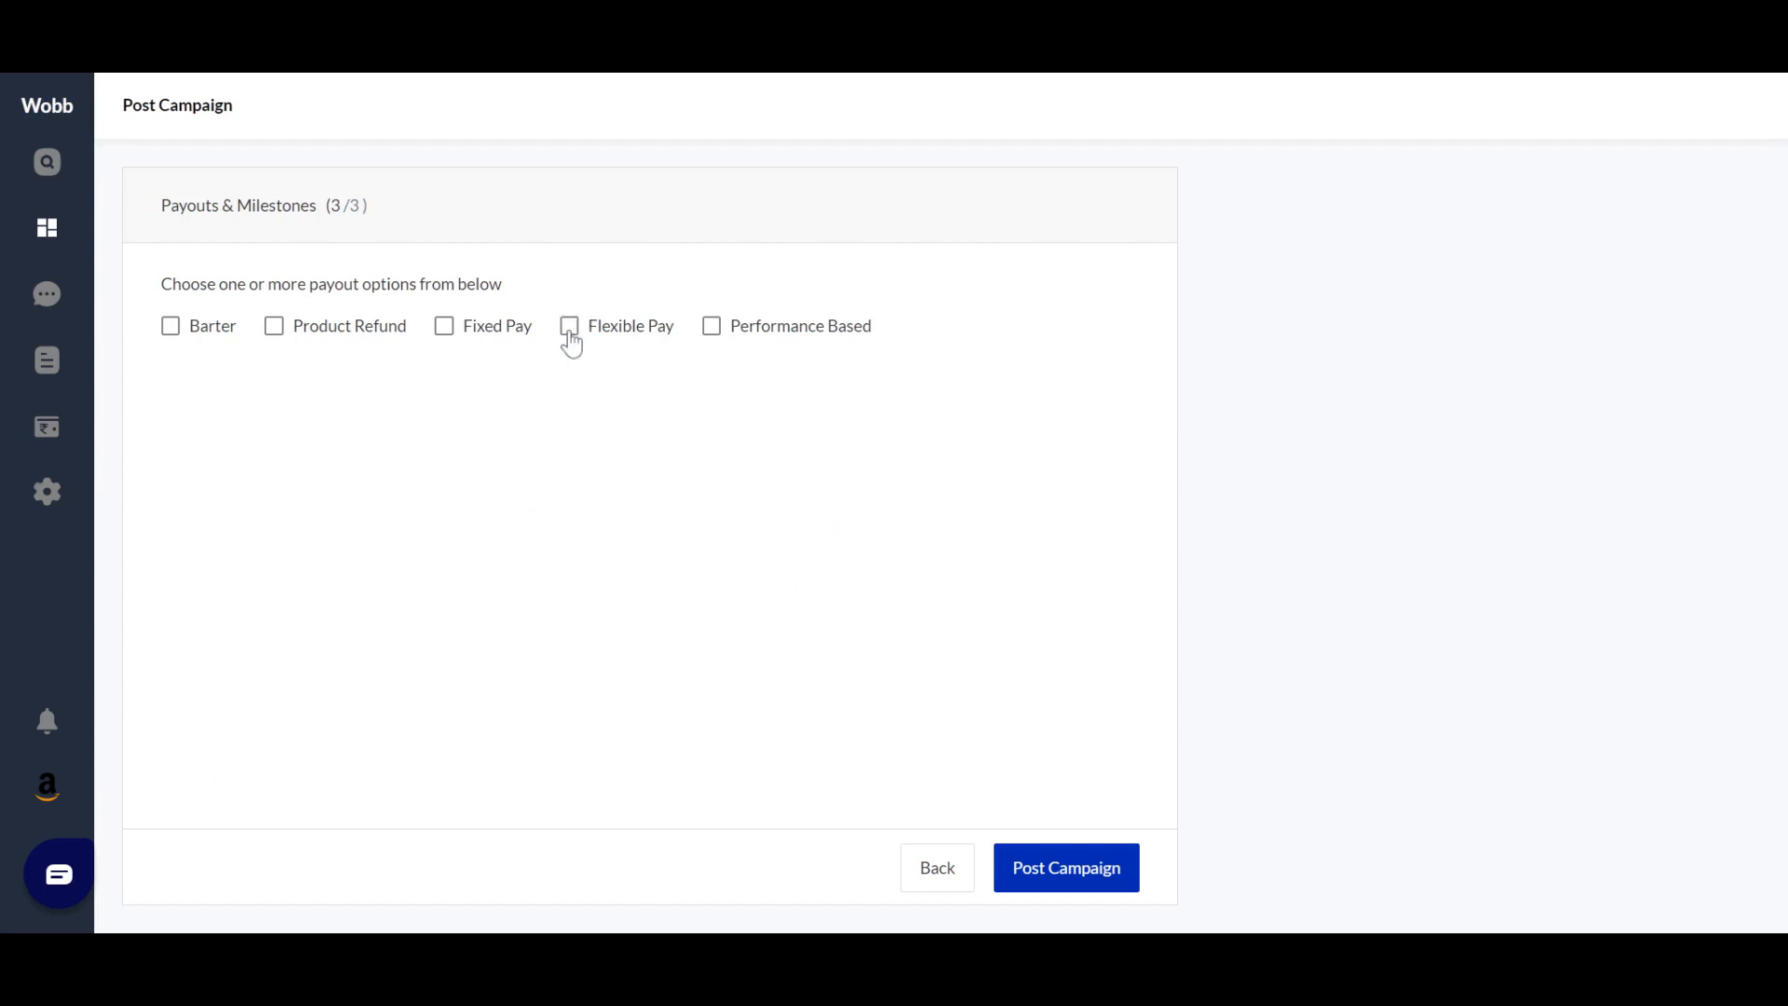
# Select the Performance Based payout with a cash payout of ₹500 per Sale and post the campaign
pyautogui.click(711, 328)
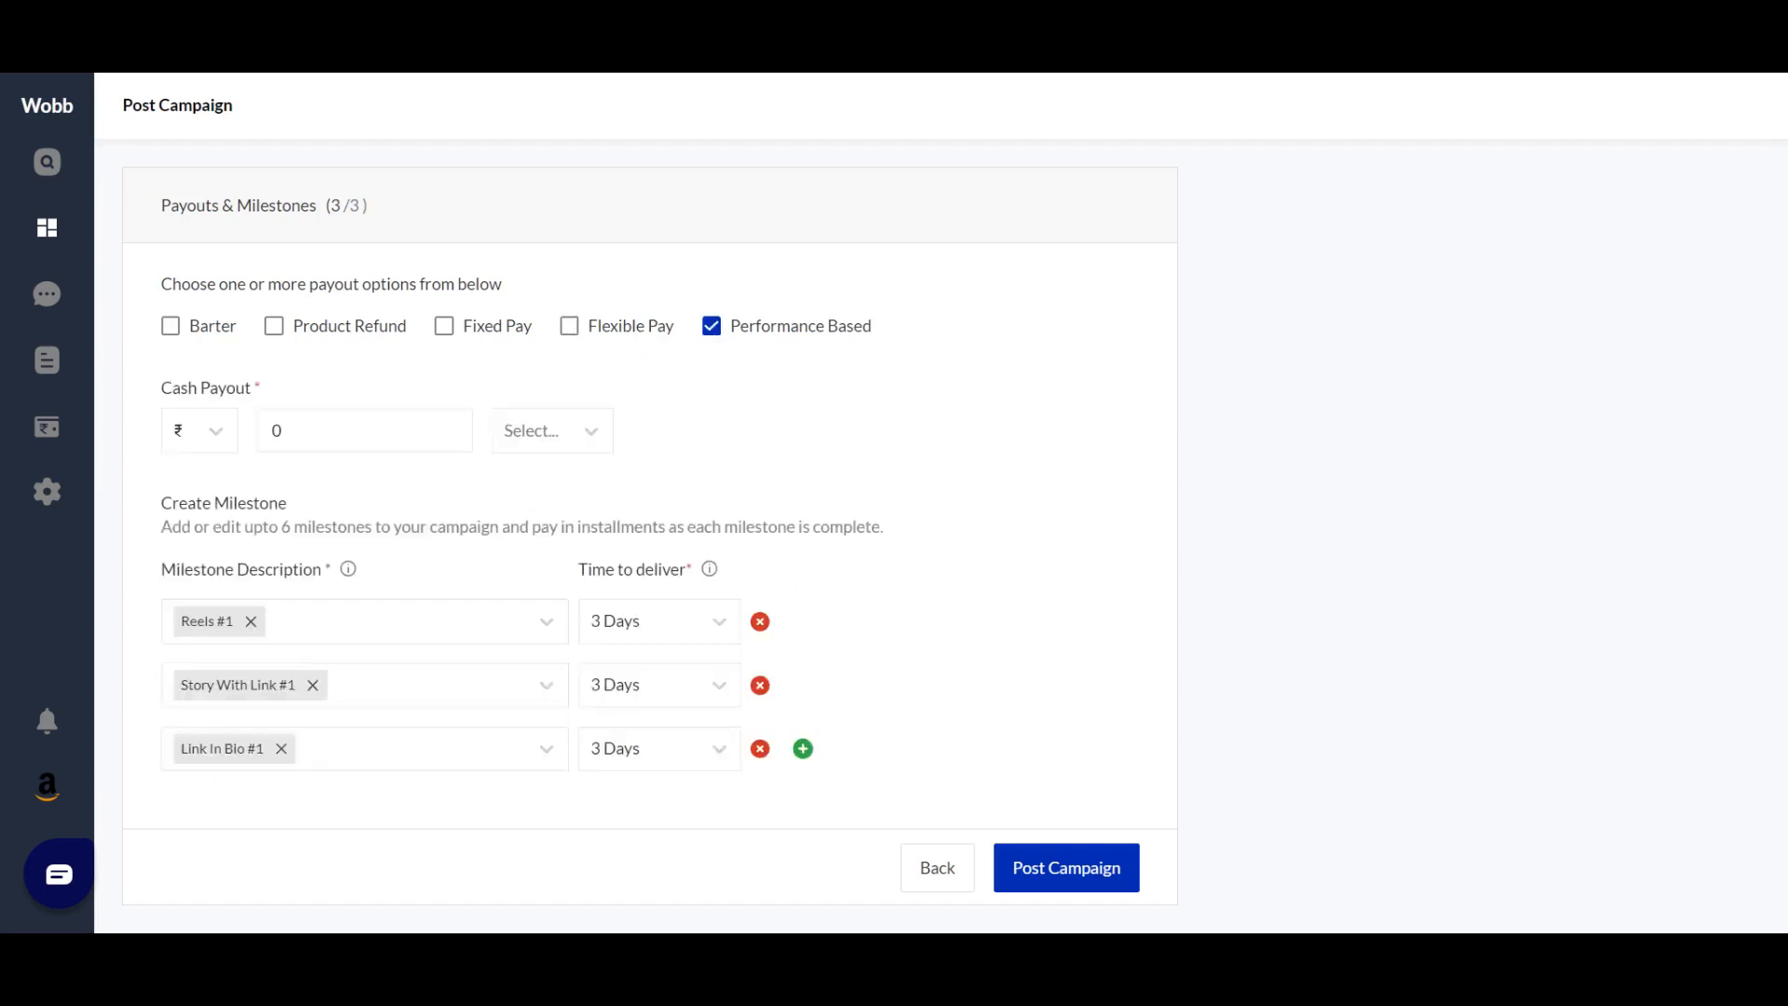
pyautogui.click(560, 441)
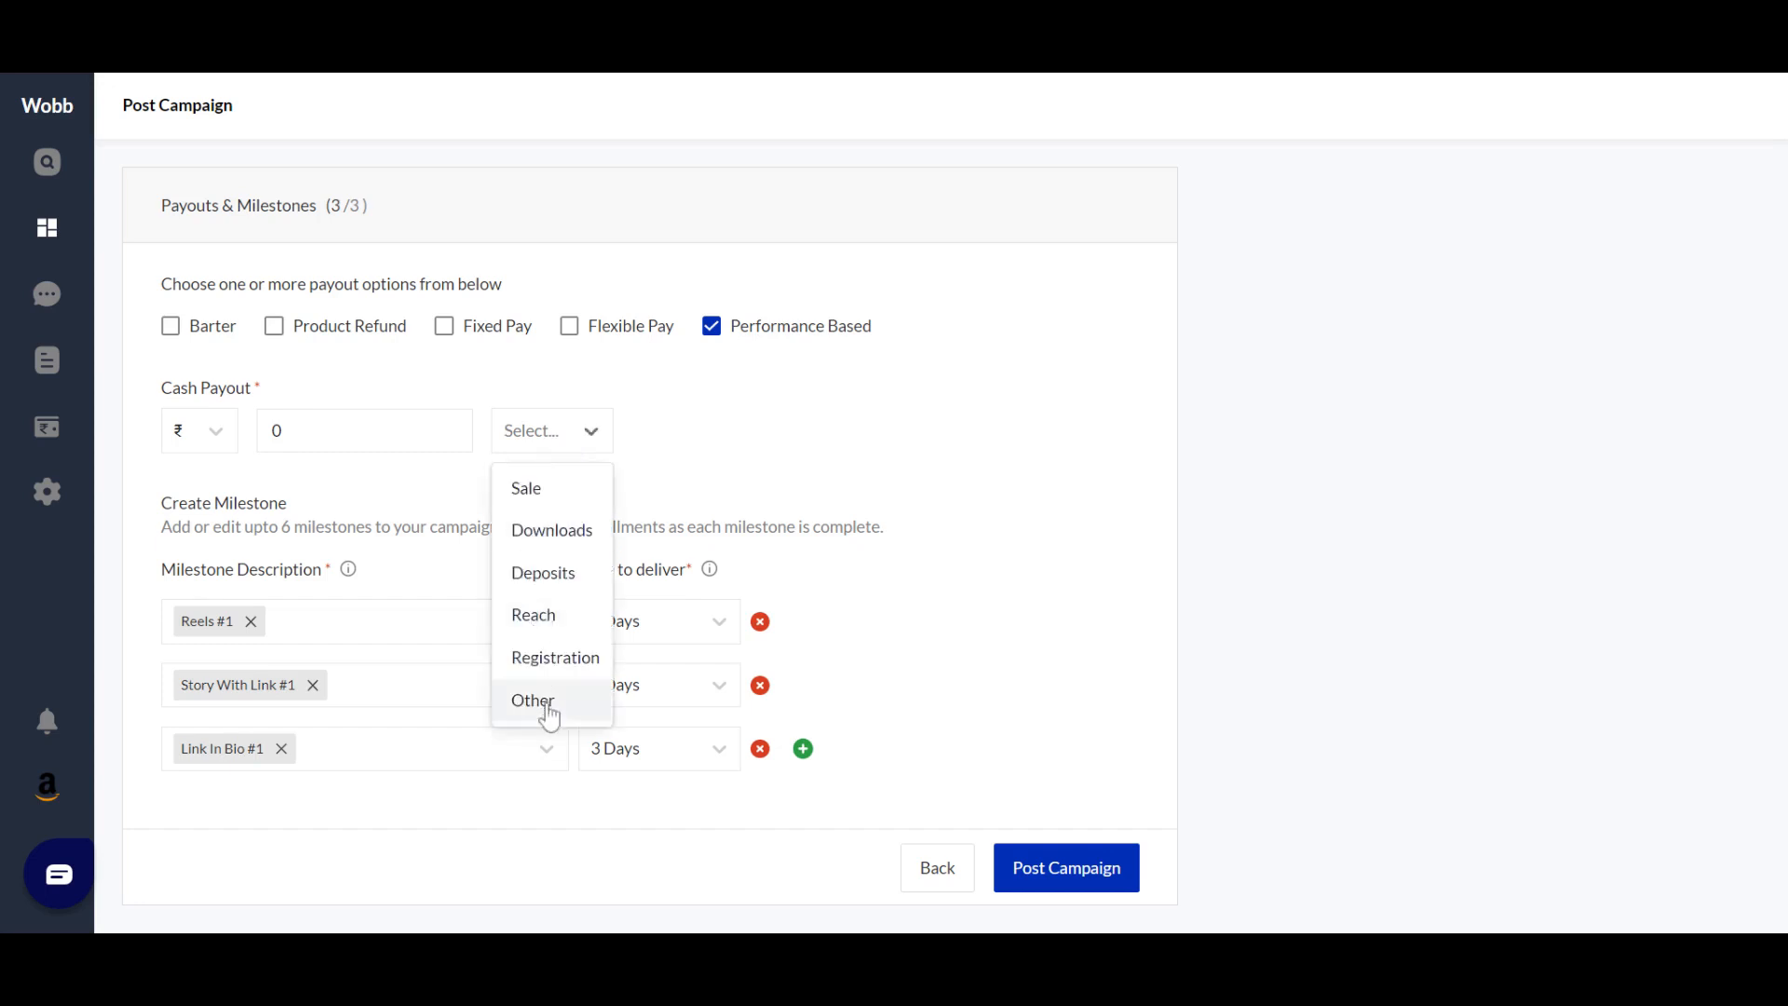
pyautogui.click(544, 494)
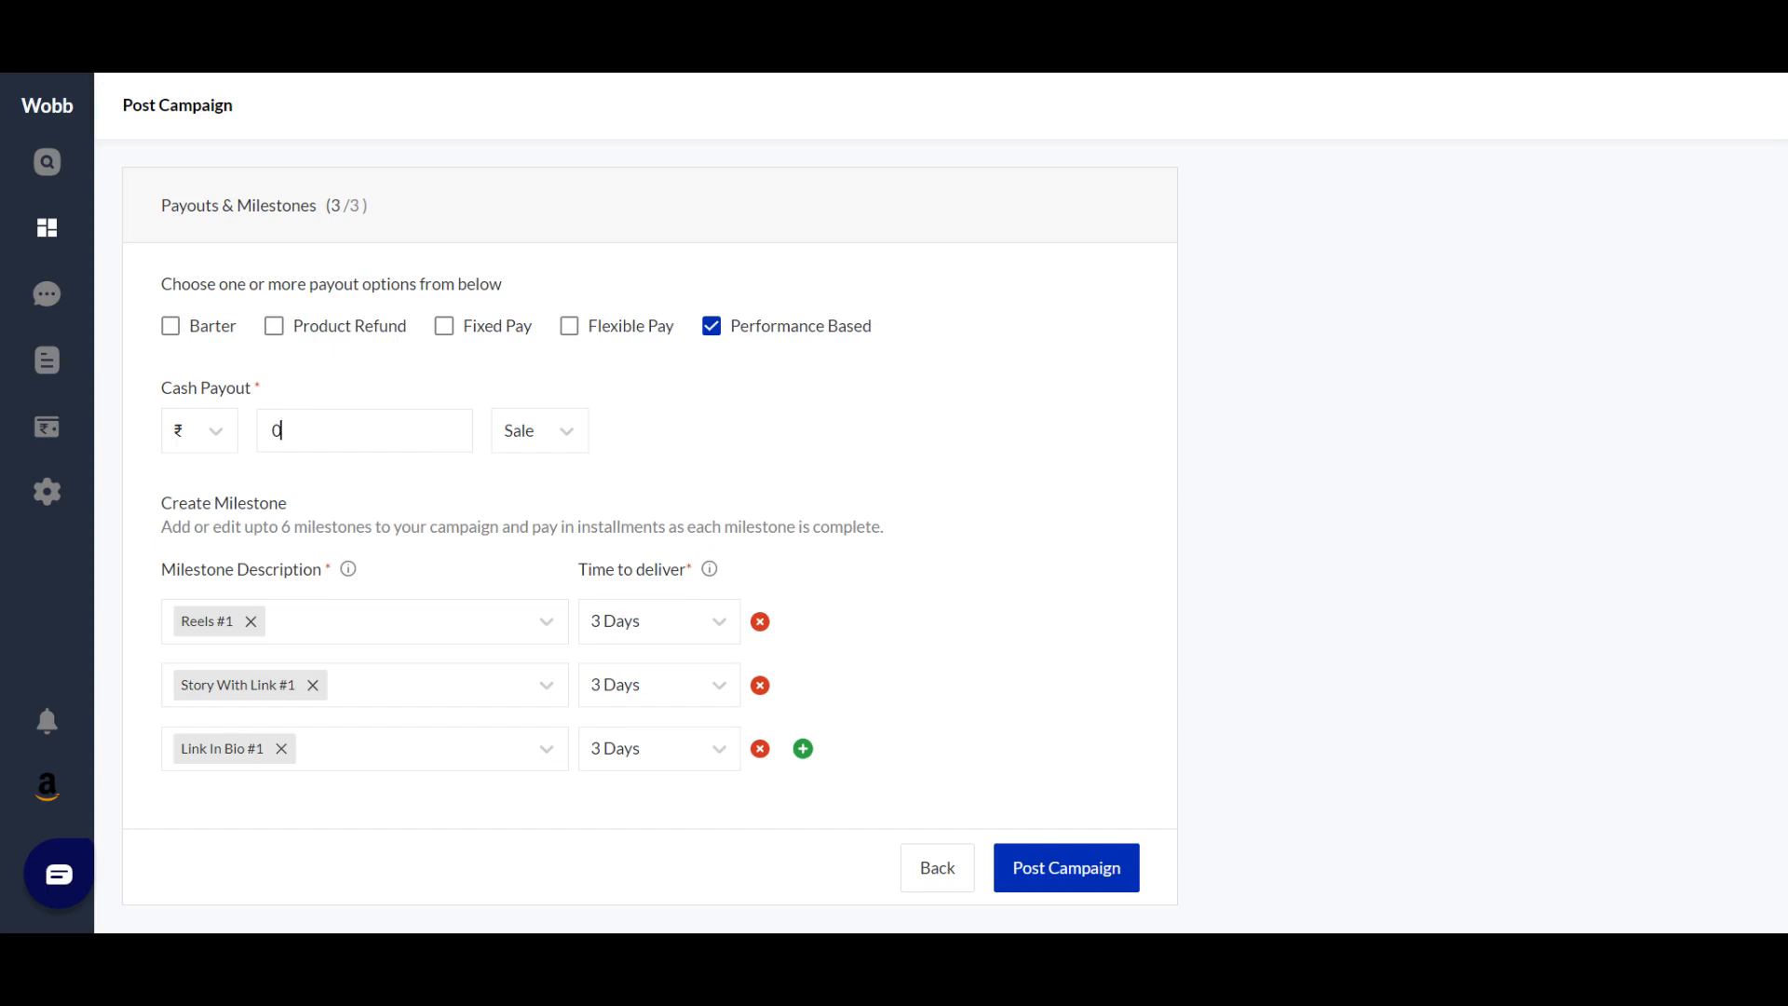
pyautogui.press('BackSpace')
pyautogui.write('500')
pyautogui.click(1096, 896)
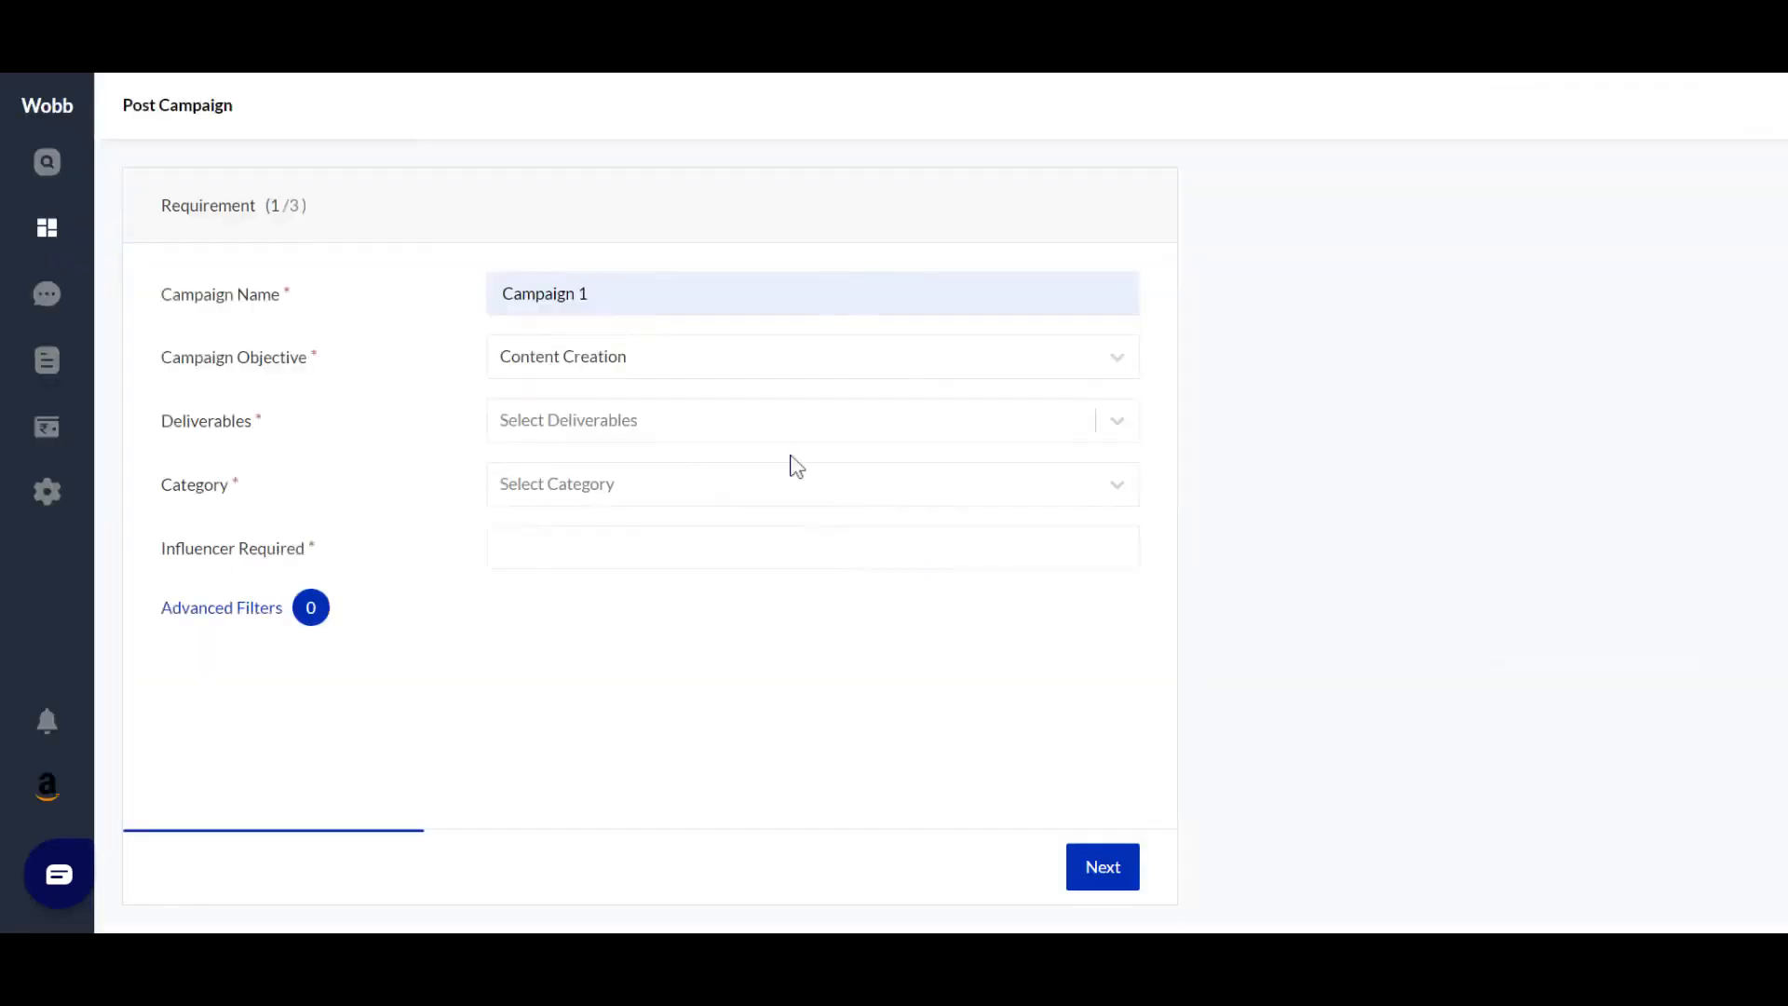
# Keep Content Creation as the campaign objective and add one Static Content and one Video Content deliverable
pyautogui.click(768, 372)
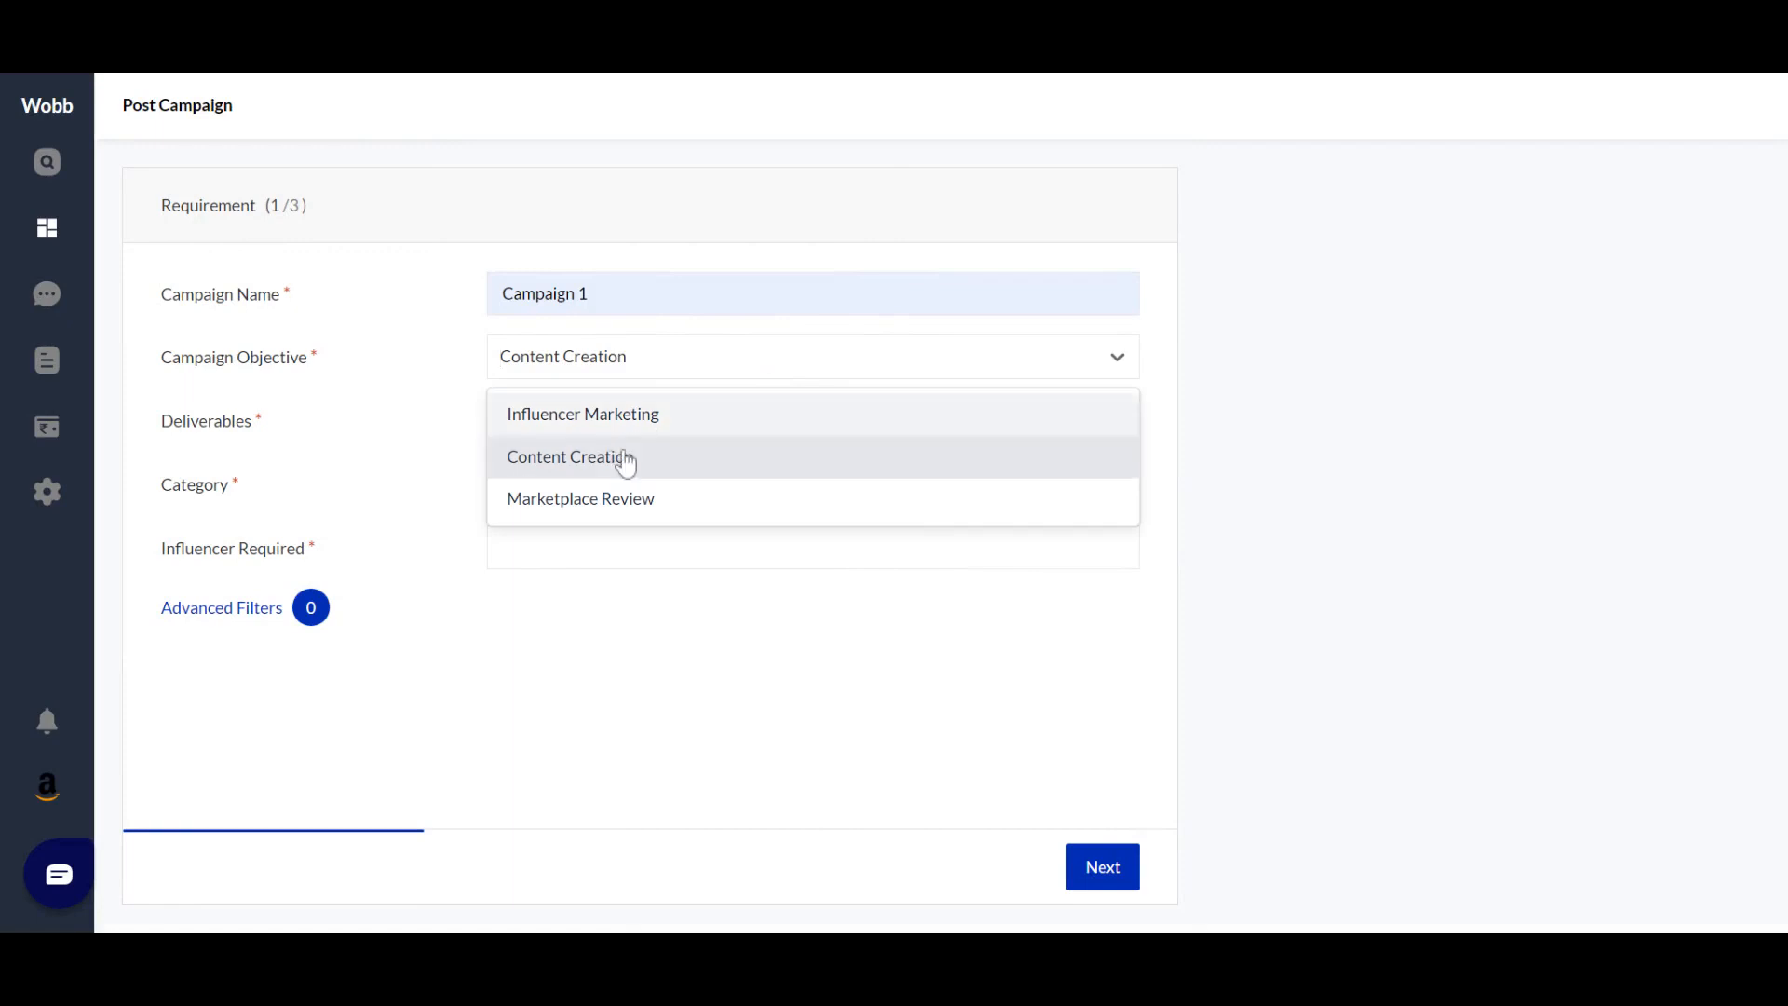
pyautogui.click(463, 470)
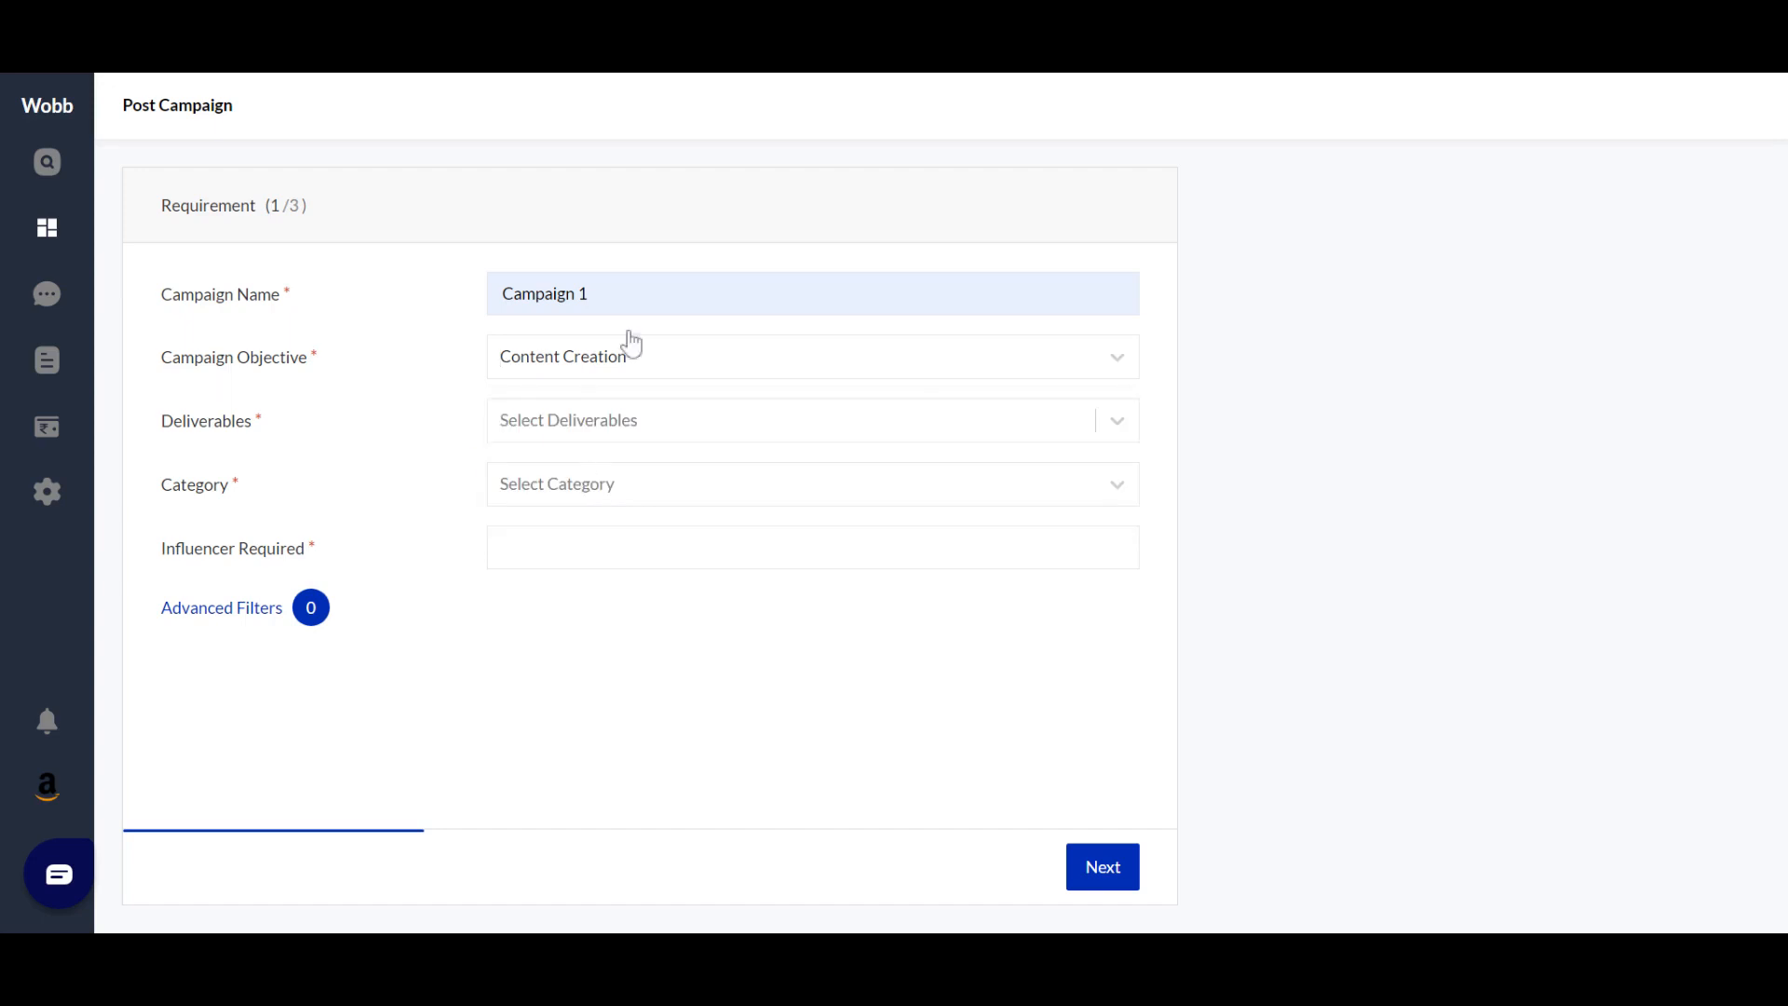
pyautogui.click(636, 431)
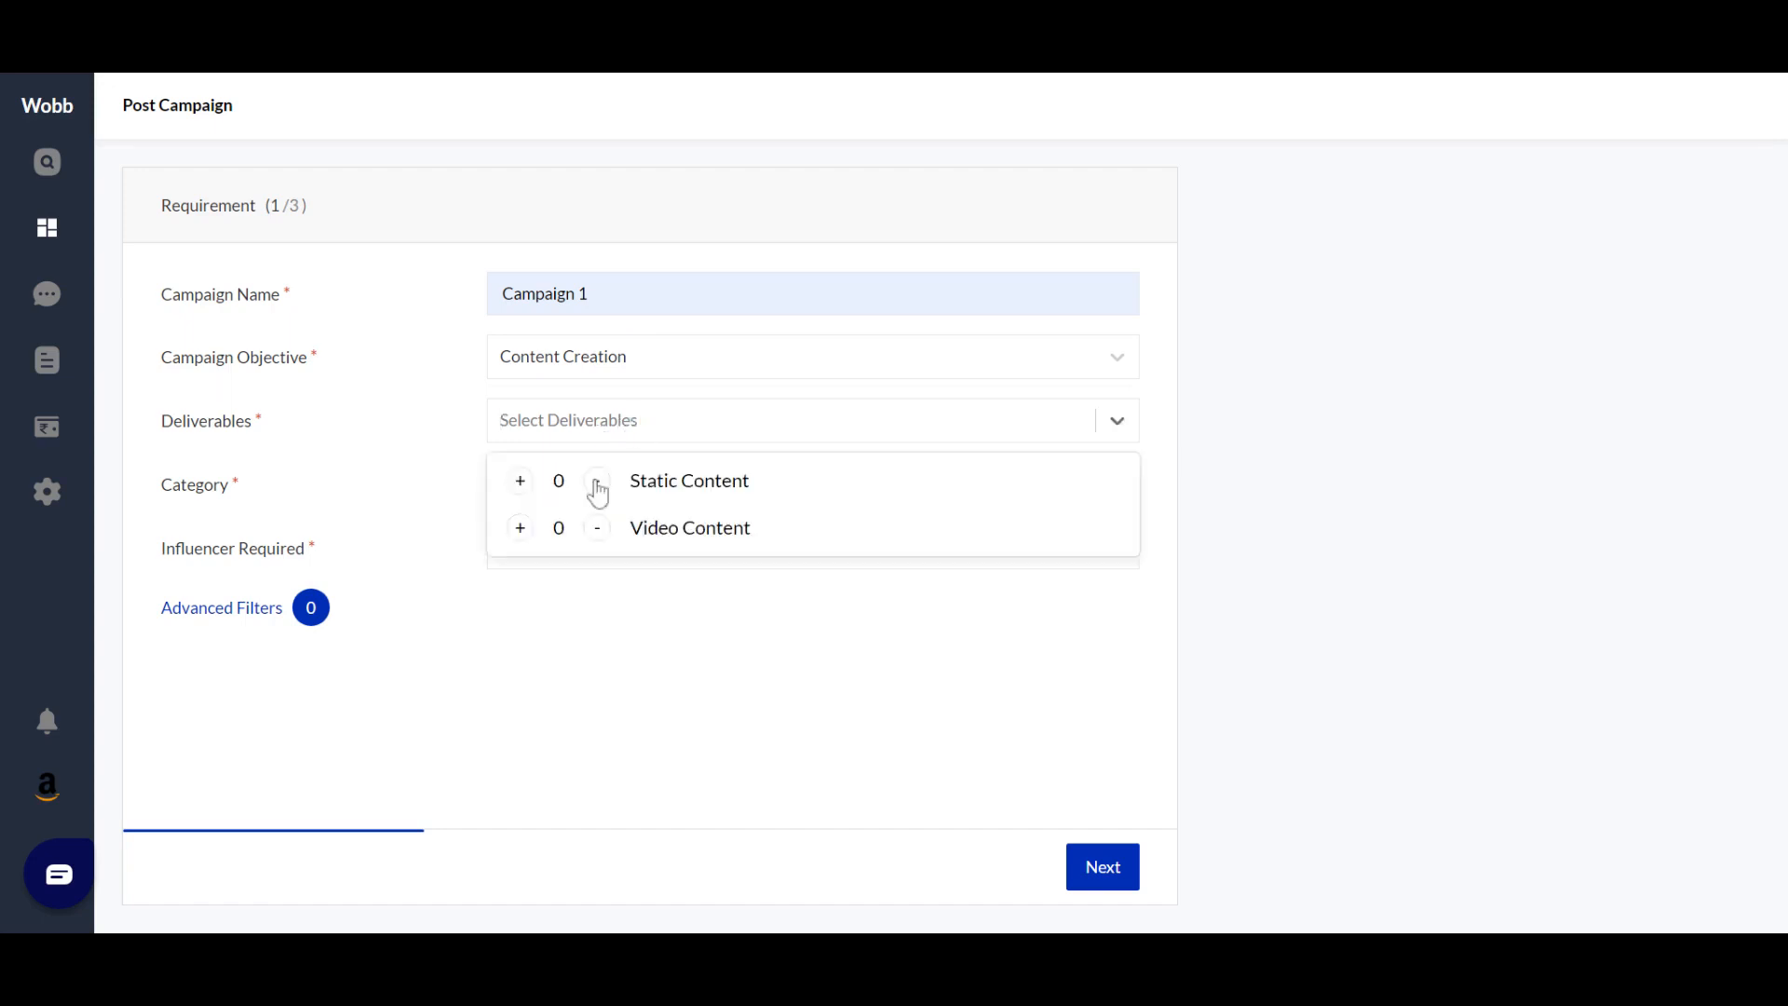
pyautogui.click(520, 482)
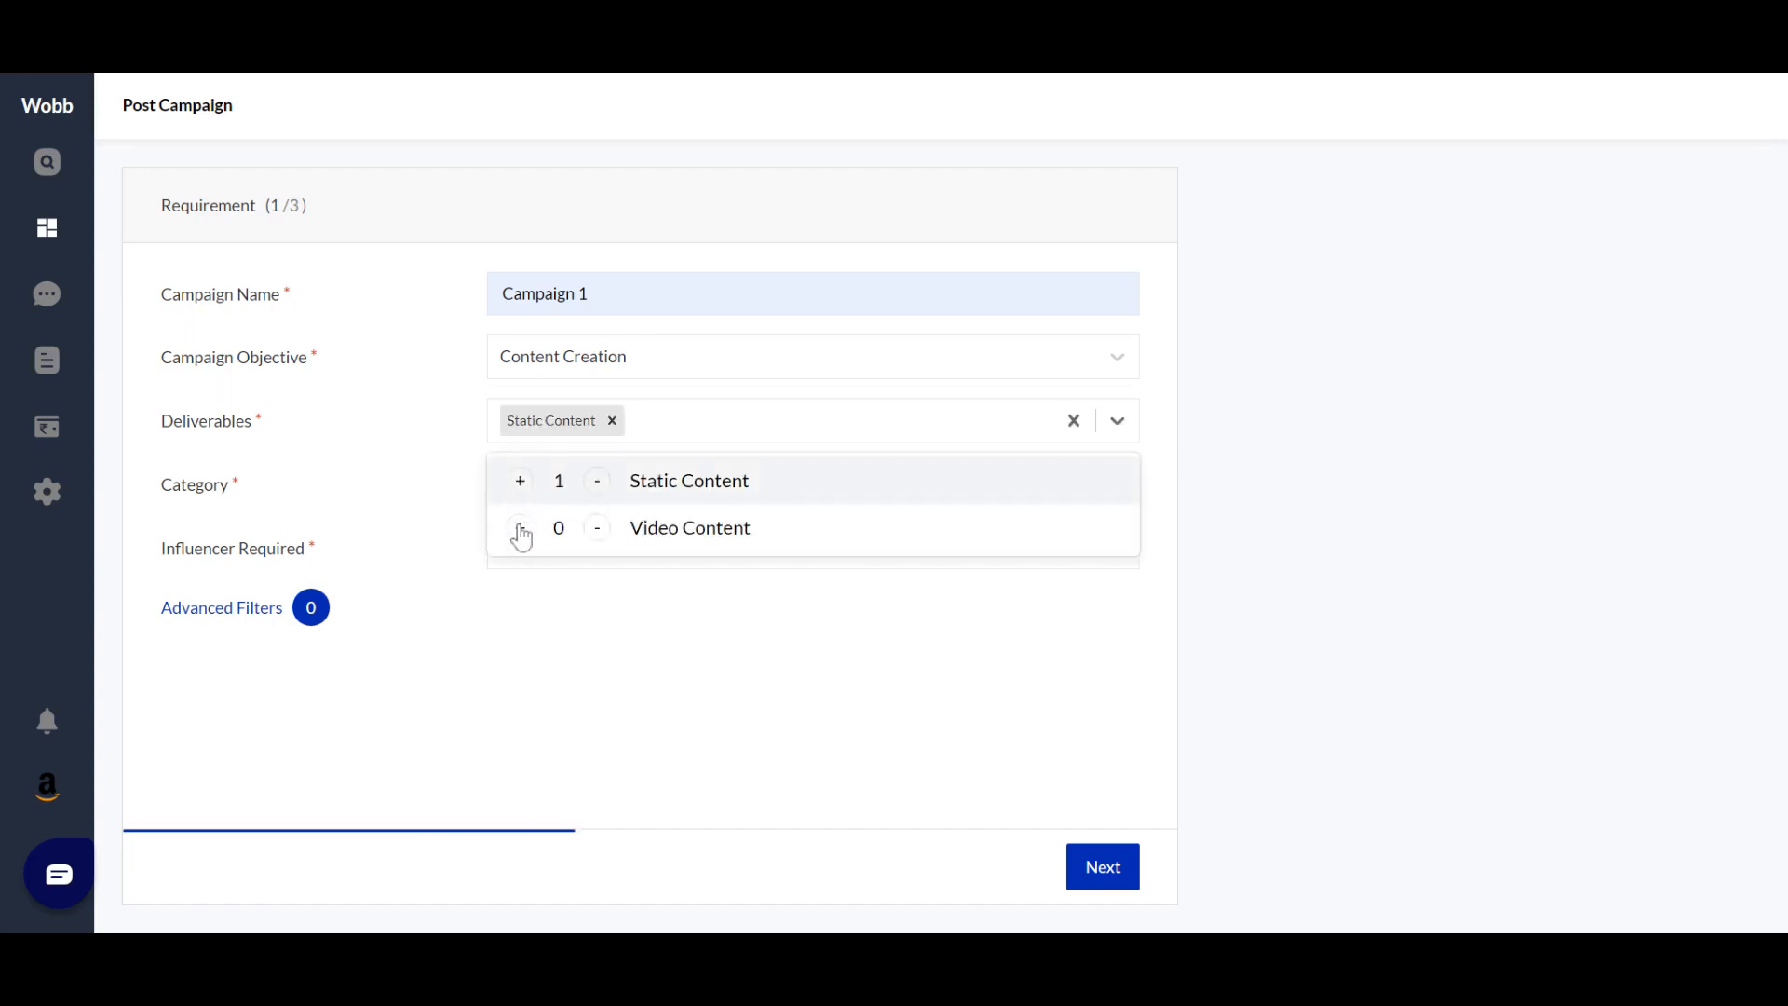
pyautogui.click(521, 529)
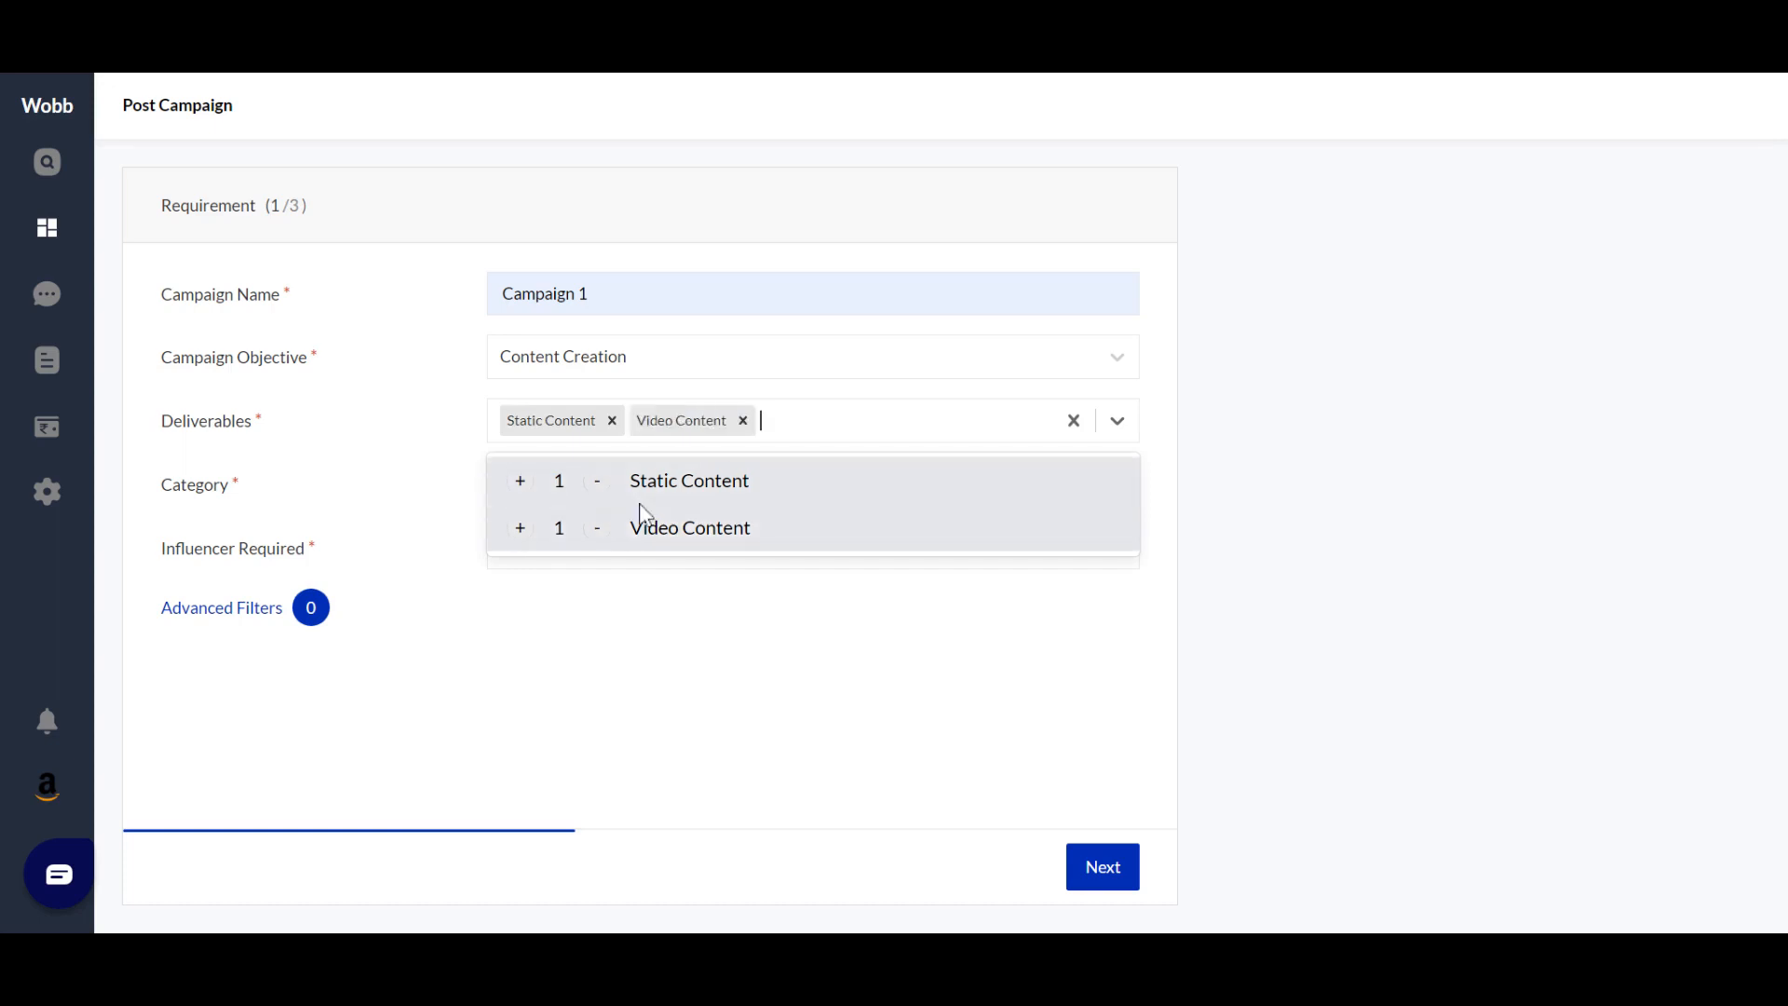
pyautogui.click(515, 588)
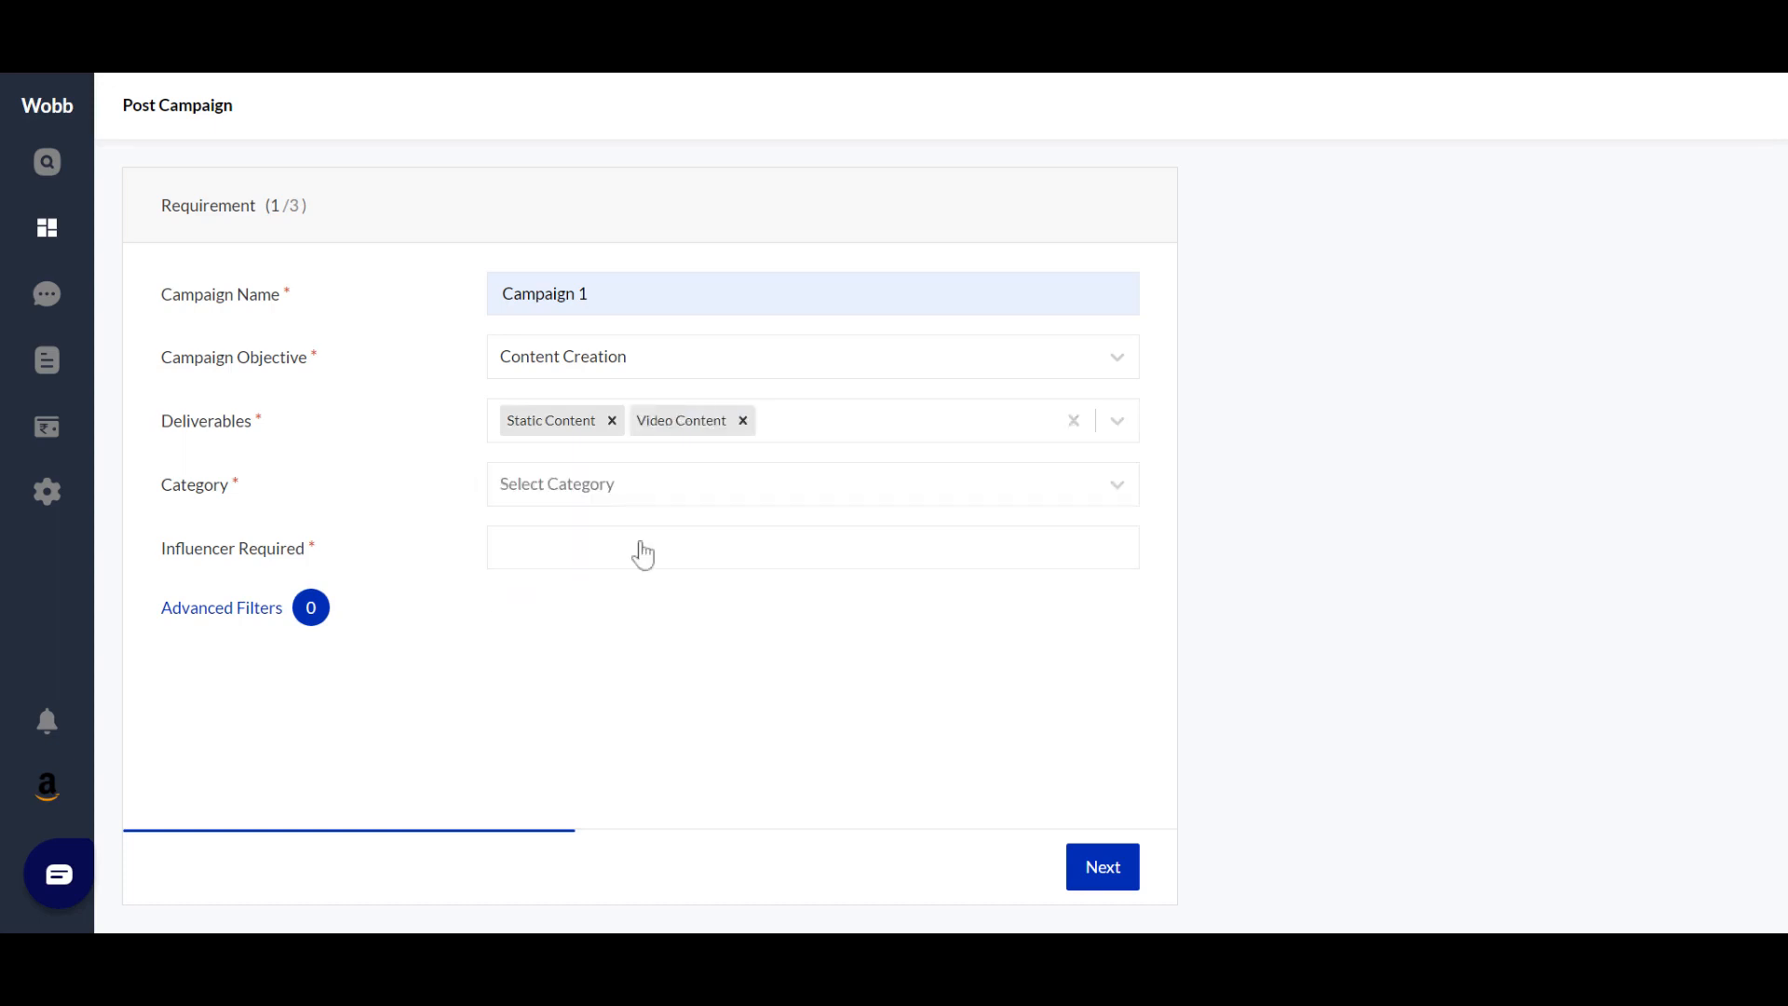
# Change the campaign objective to Marketplace Review on Amazon with a Rating & Text Review deliverable, and continue to the payouts
pyautogui.click(840, 377)
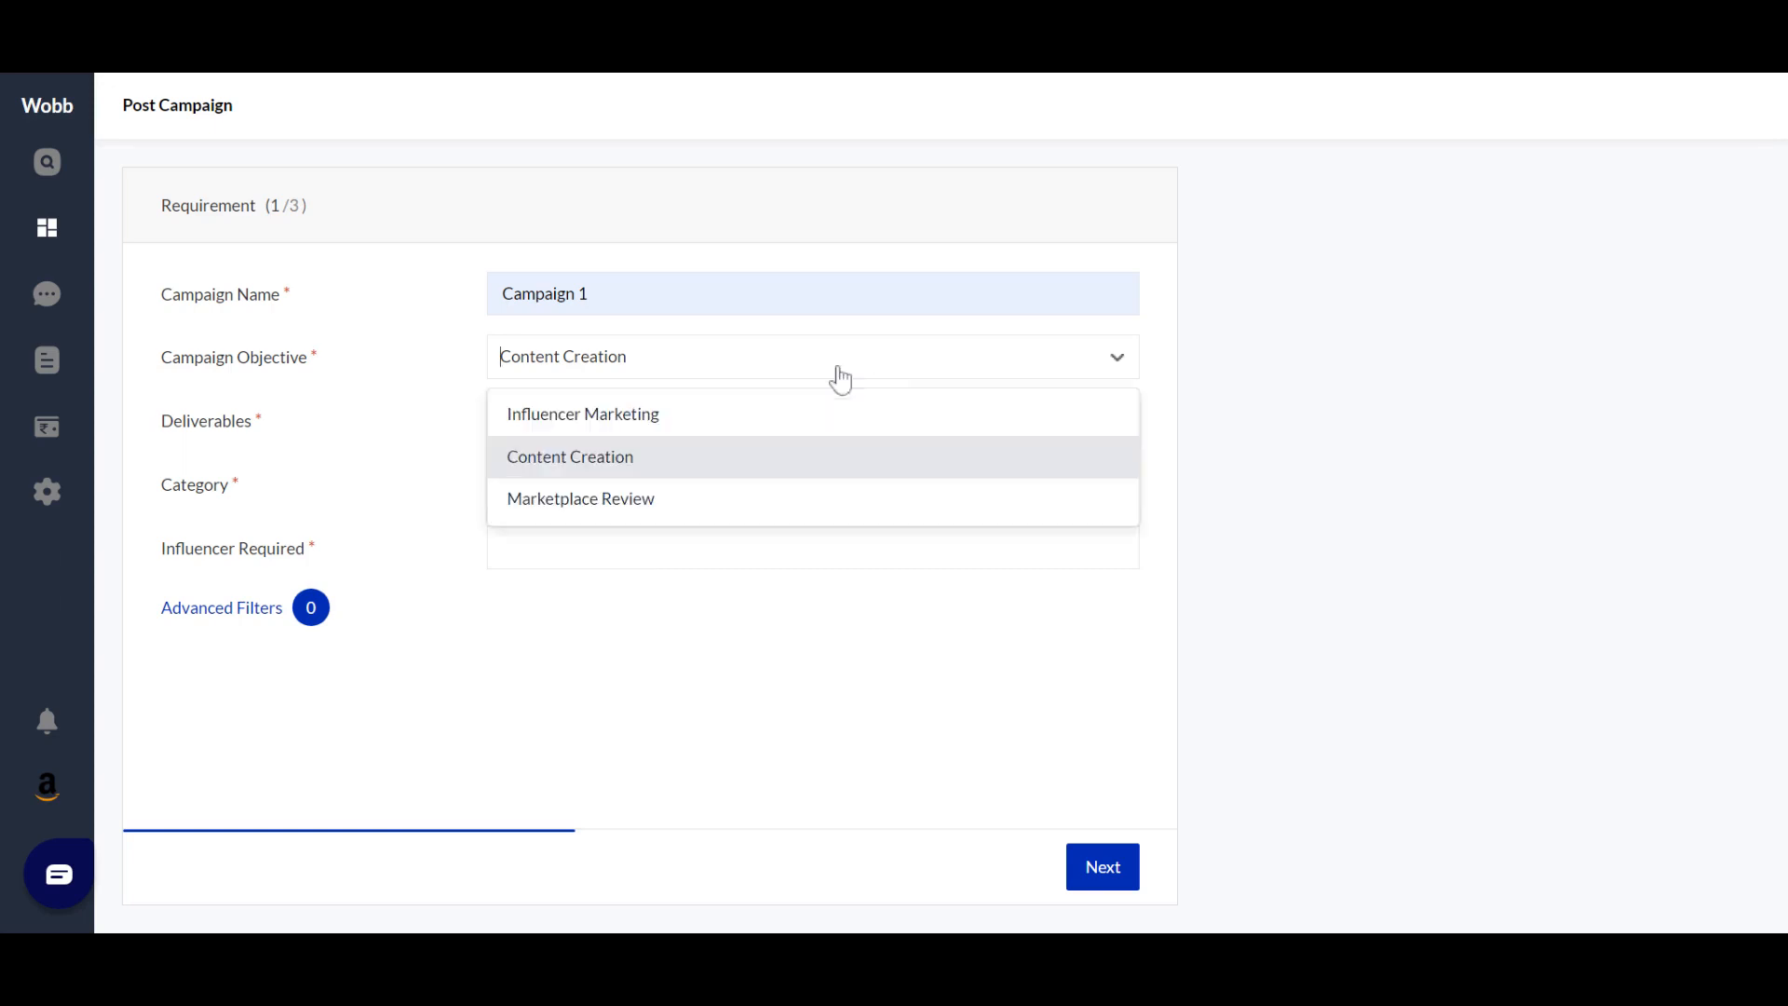
pyautogui.click(628, 503)
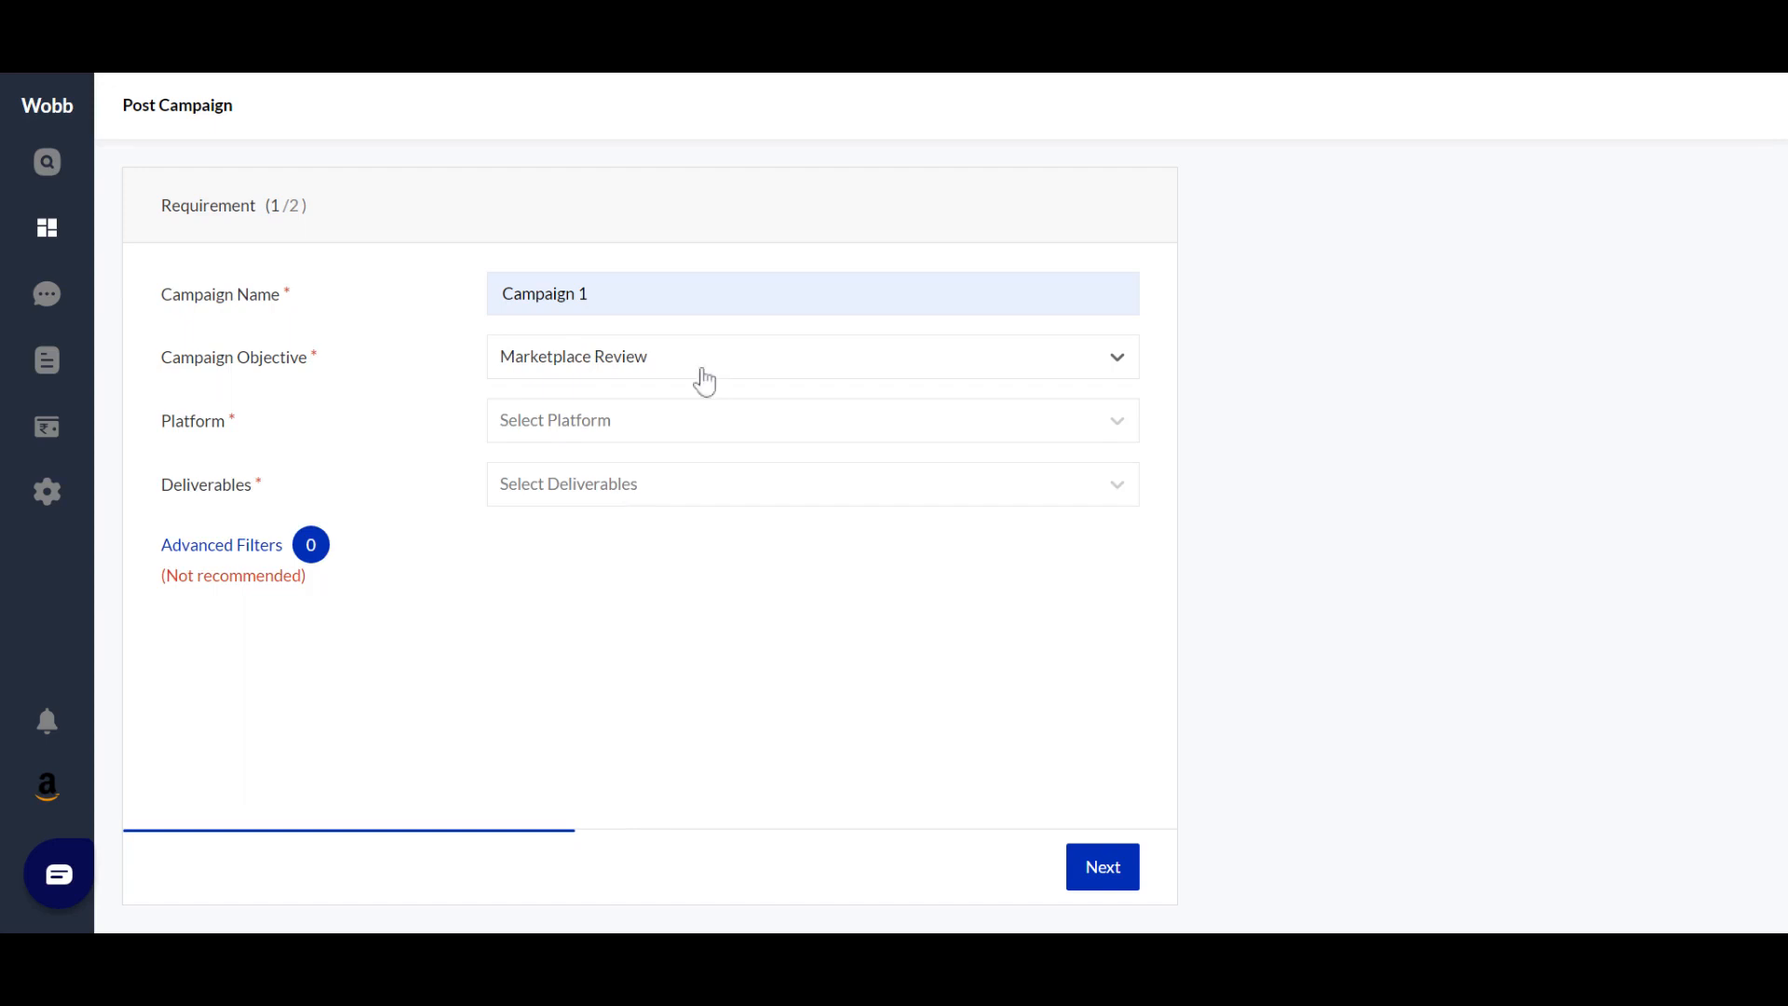
pyautogui.click(677, 438)
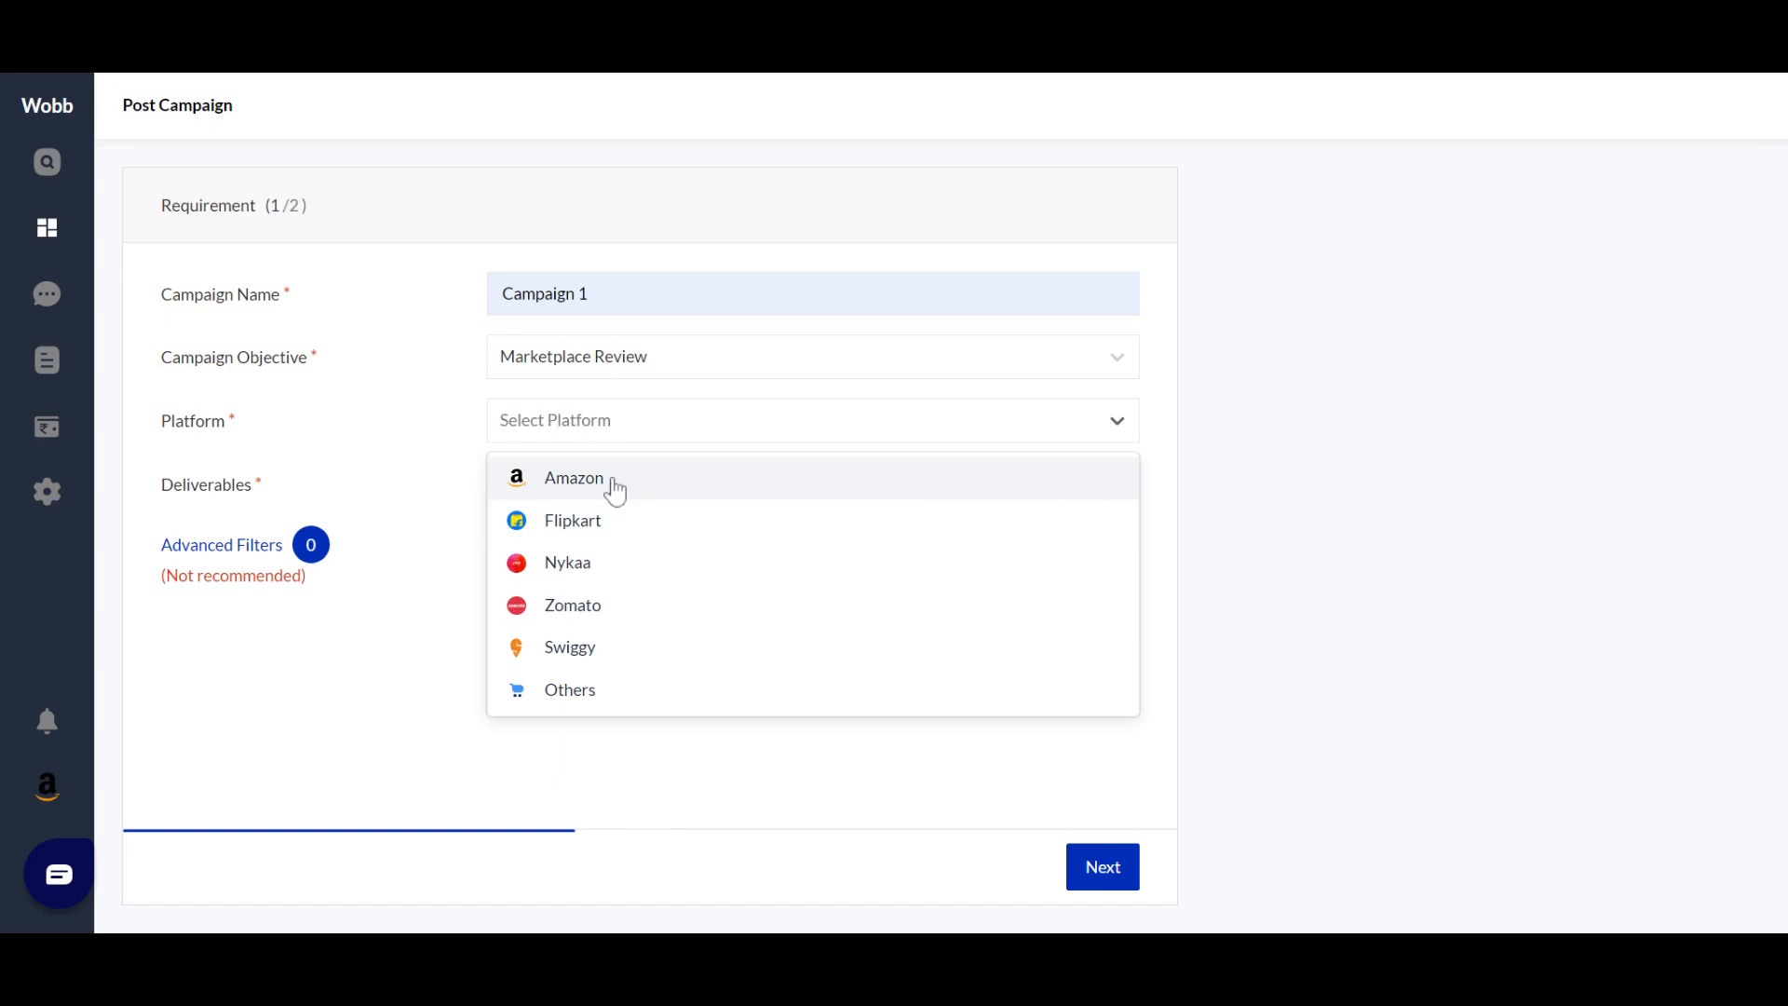
pyautogui.click(614, 490)
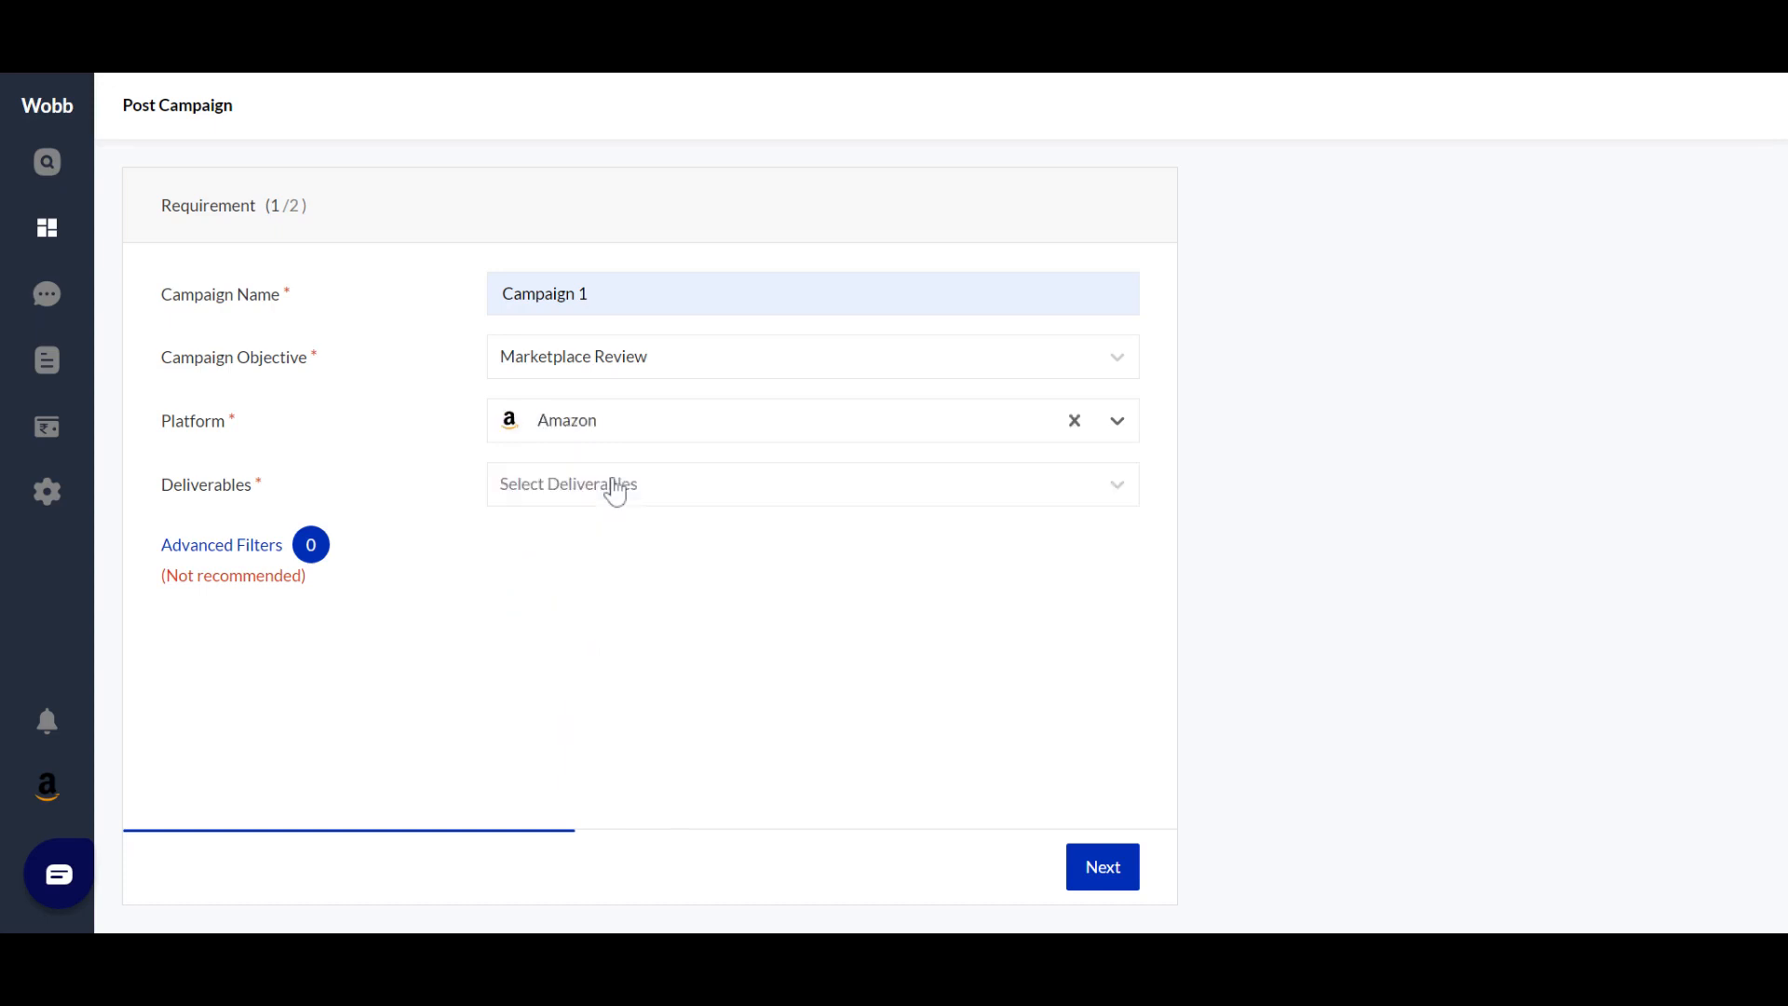
pyautogui.click(668, 497)
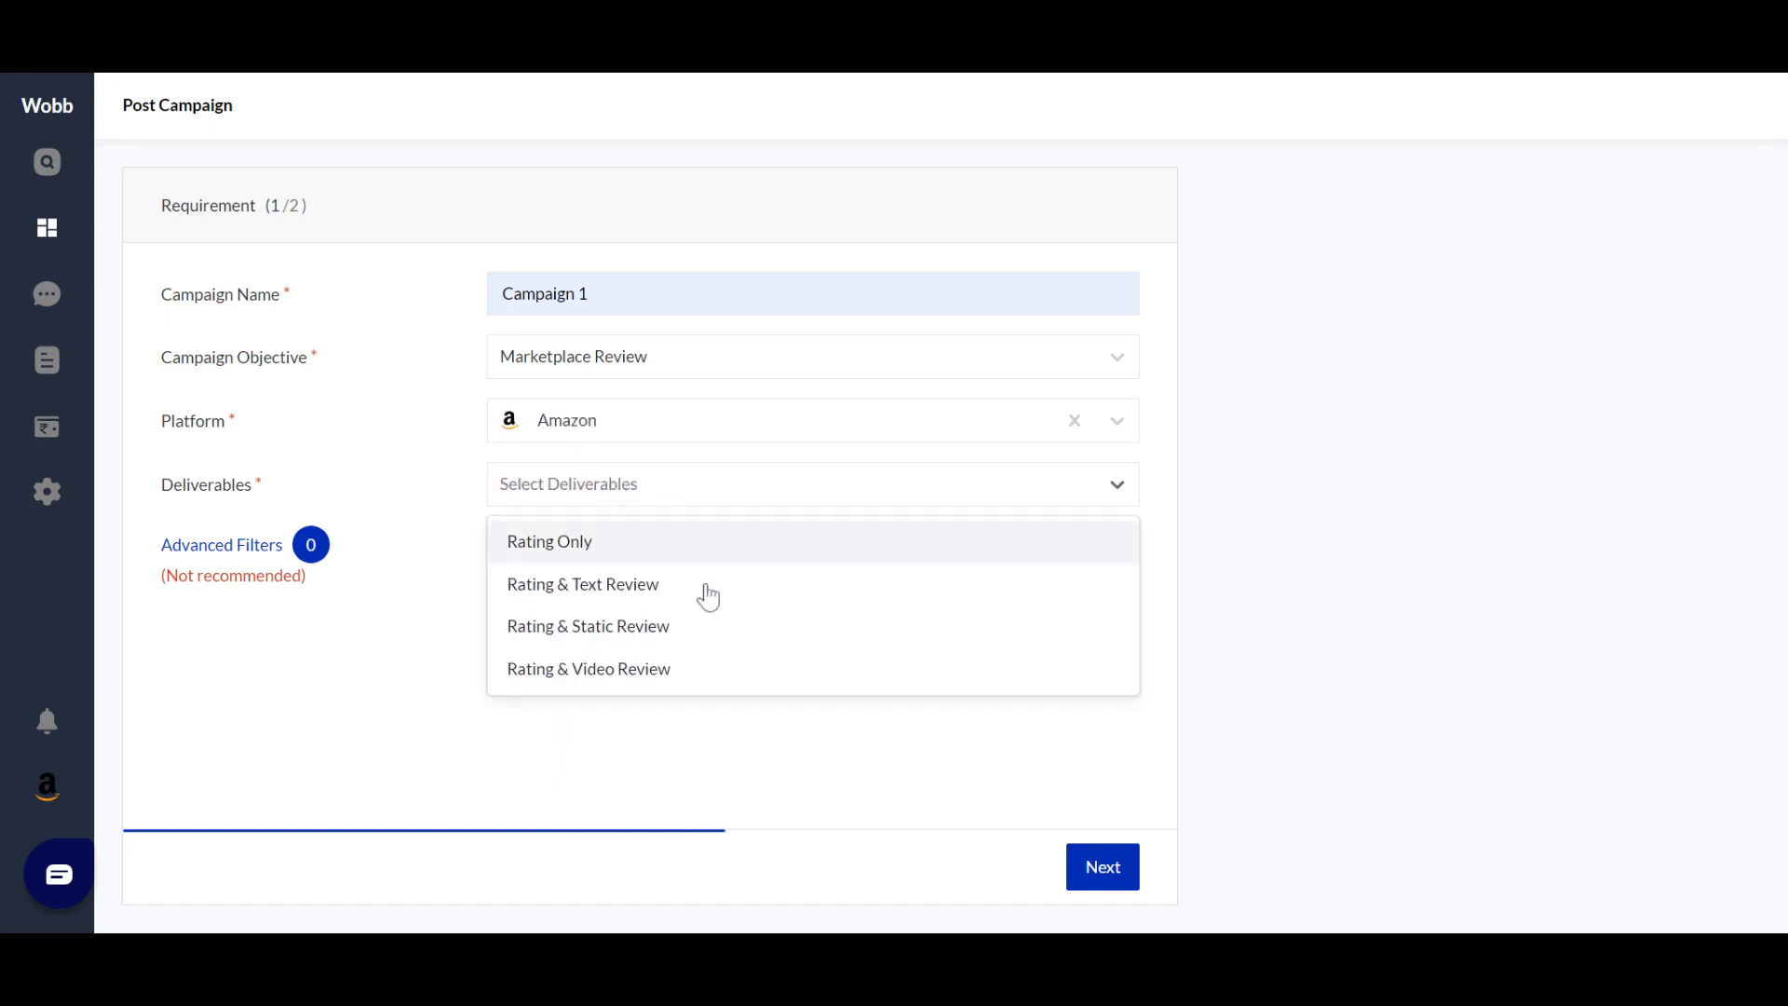
pyautogui.click(825, 596)
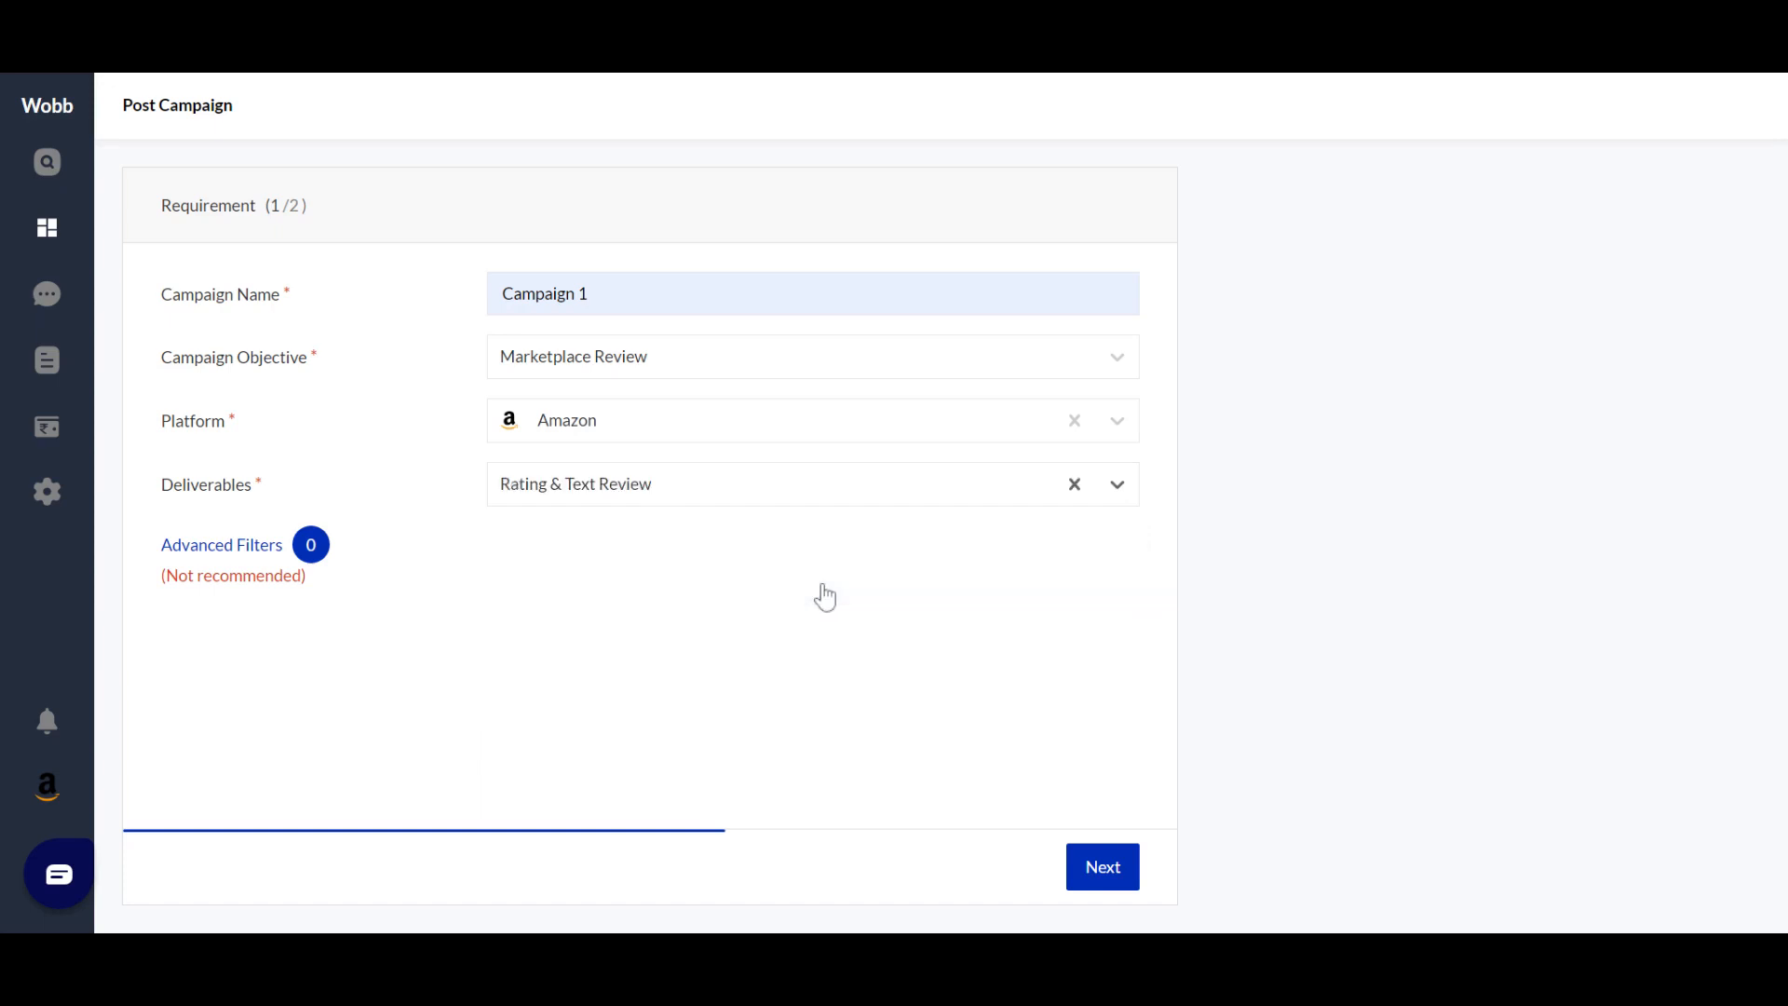
pyautogui.click(1102, 870)
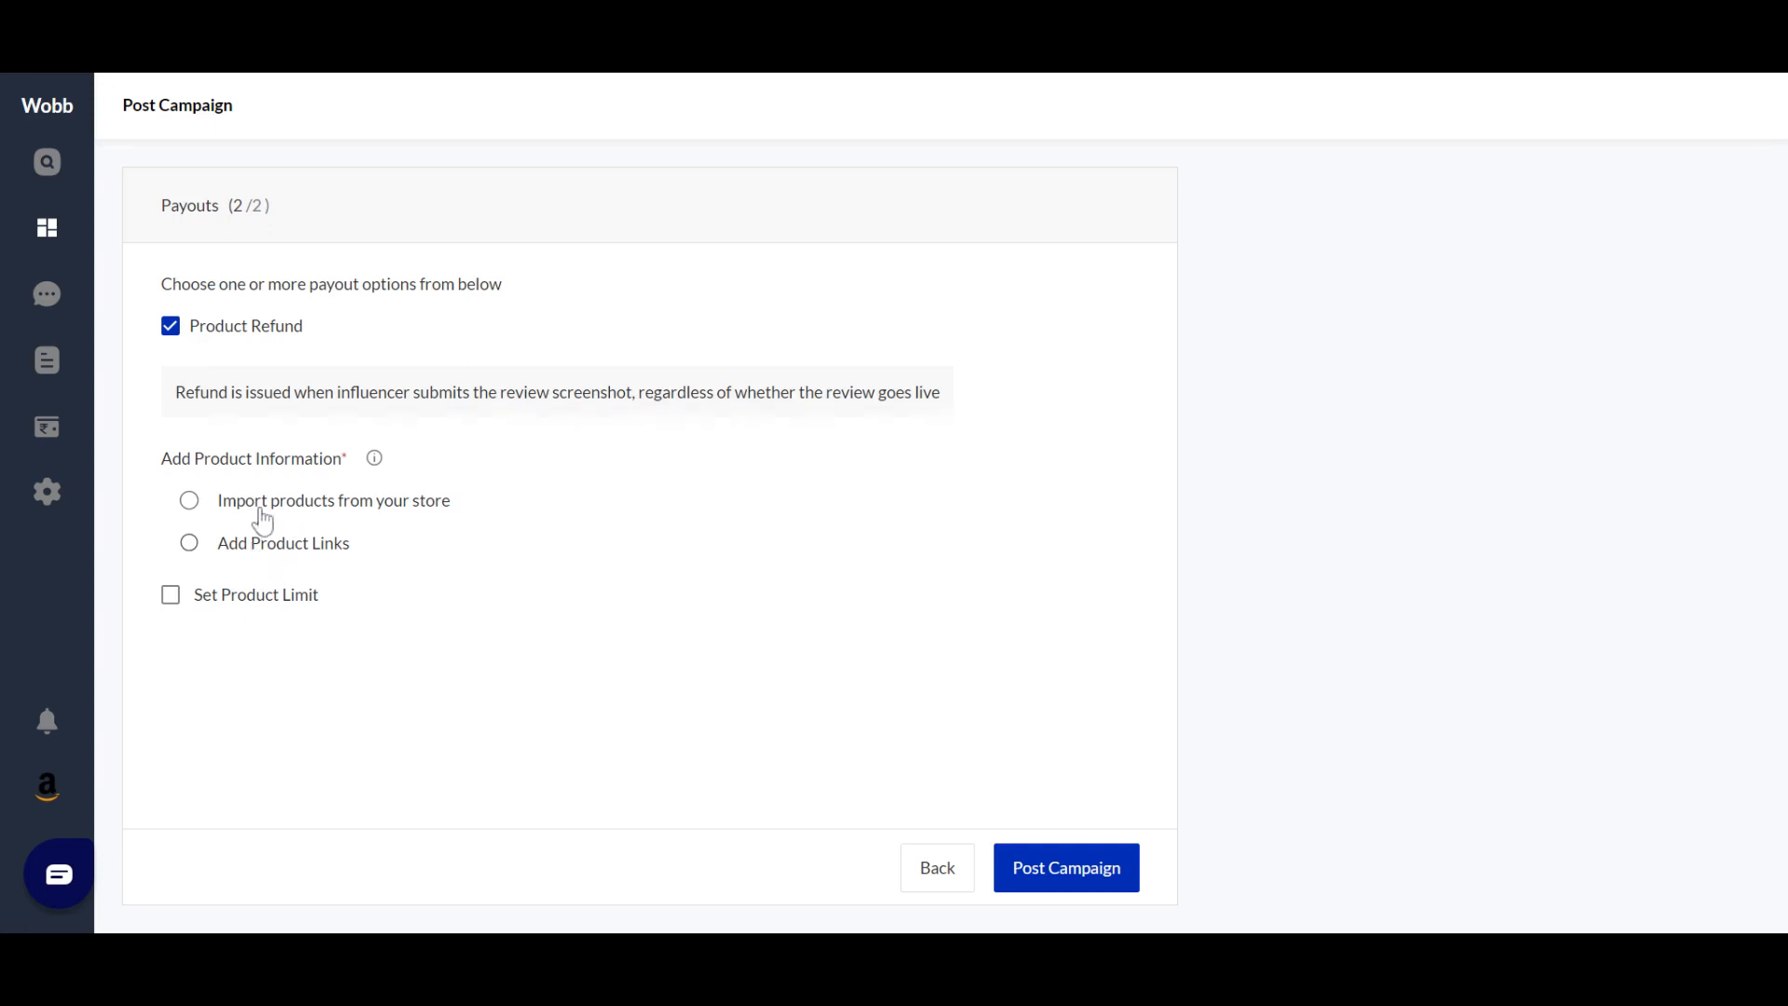
# Import the first HANOOR Sparkling Love product from the Hanoor store with a daily cap of 15 and save it
pyautogui.click(189, 500)
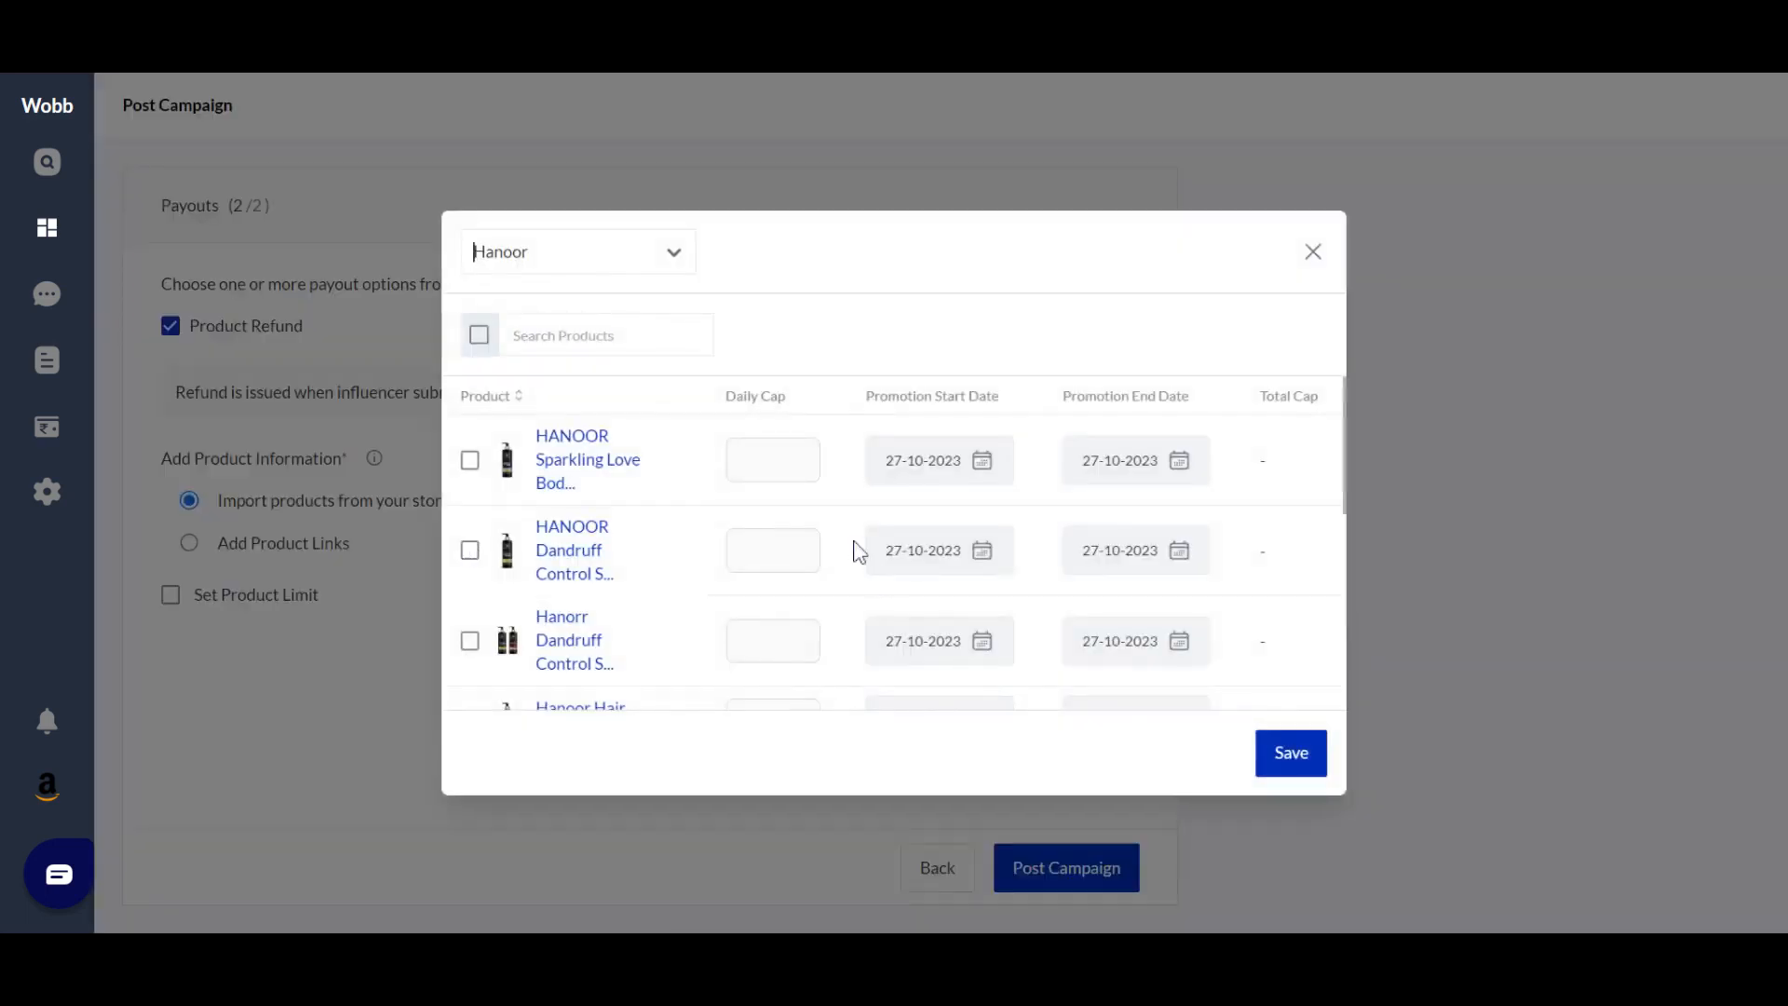
pyautogui.scroll(-6, 859, 551)
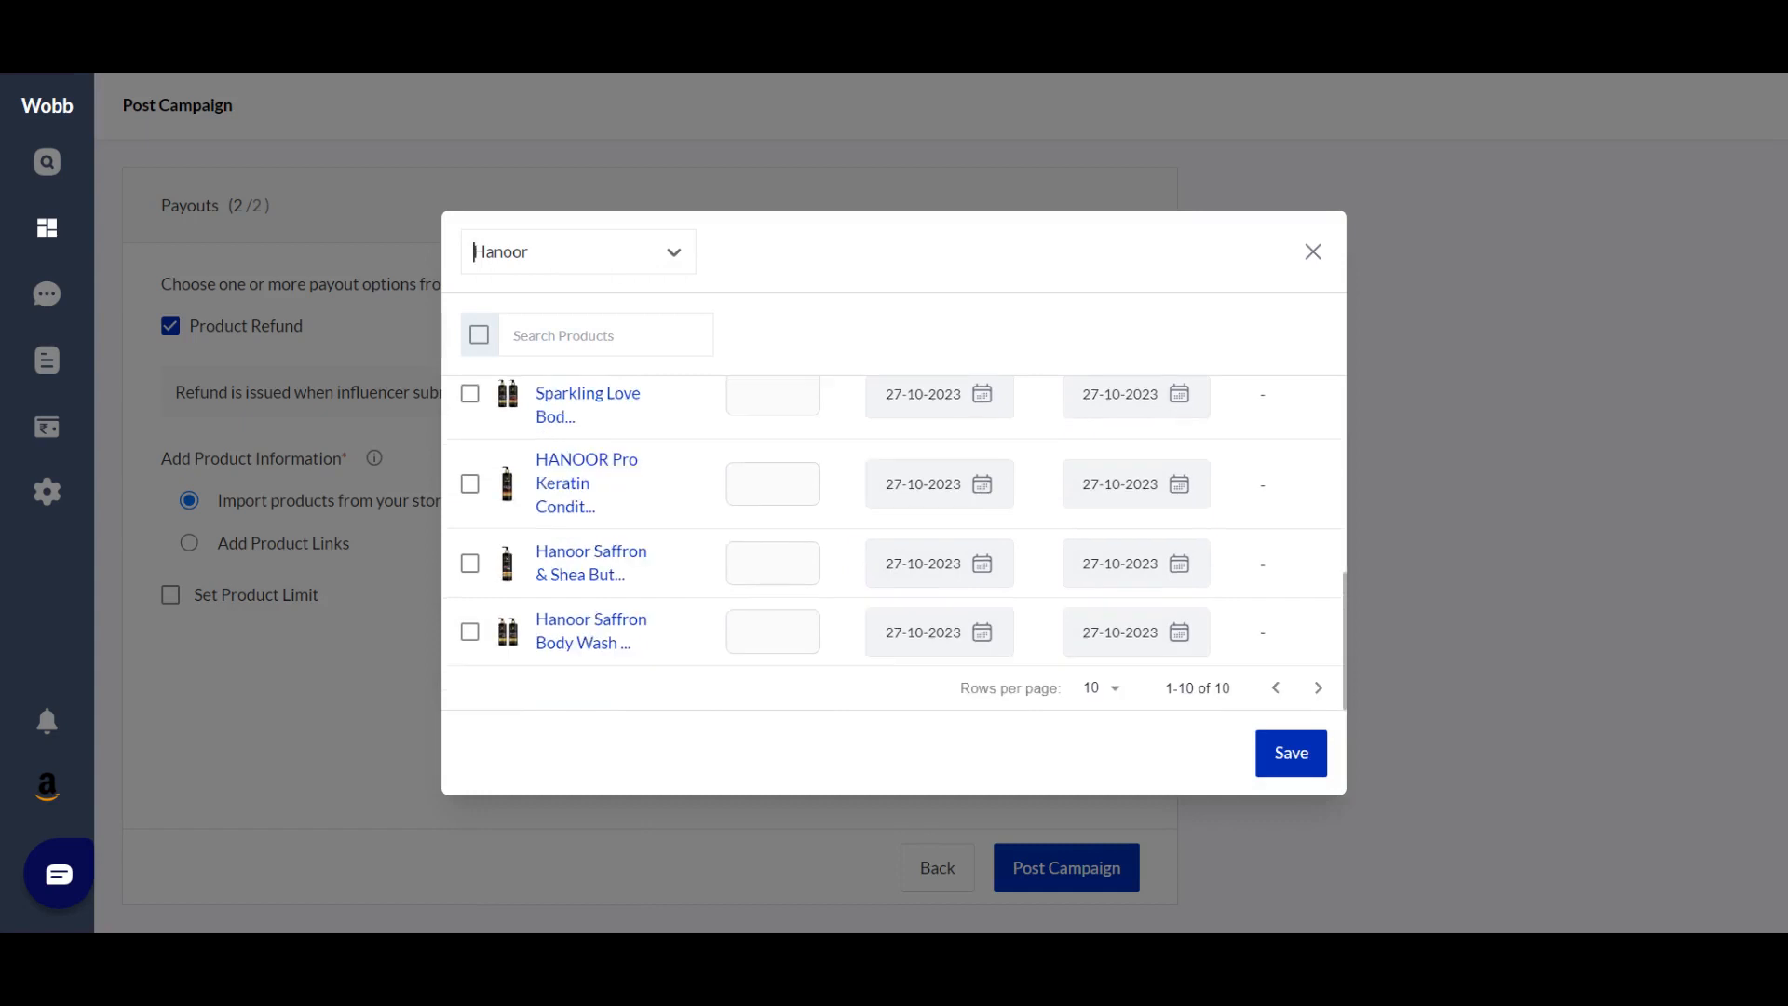
pyautogui.scroll(6, 859, 551)
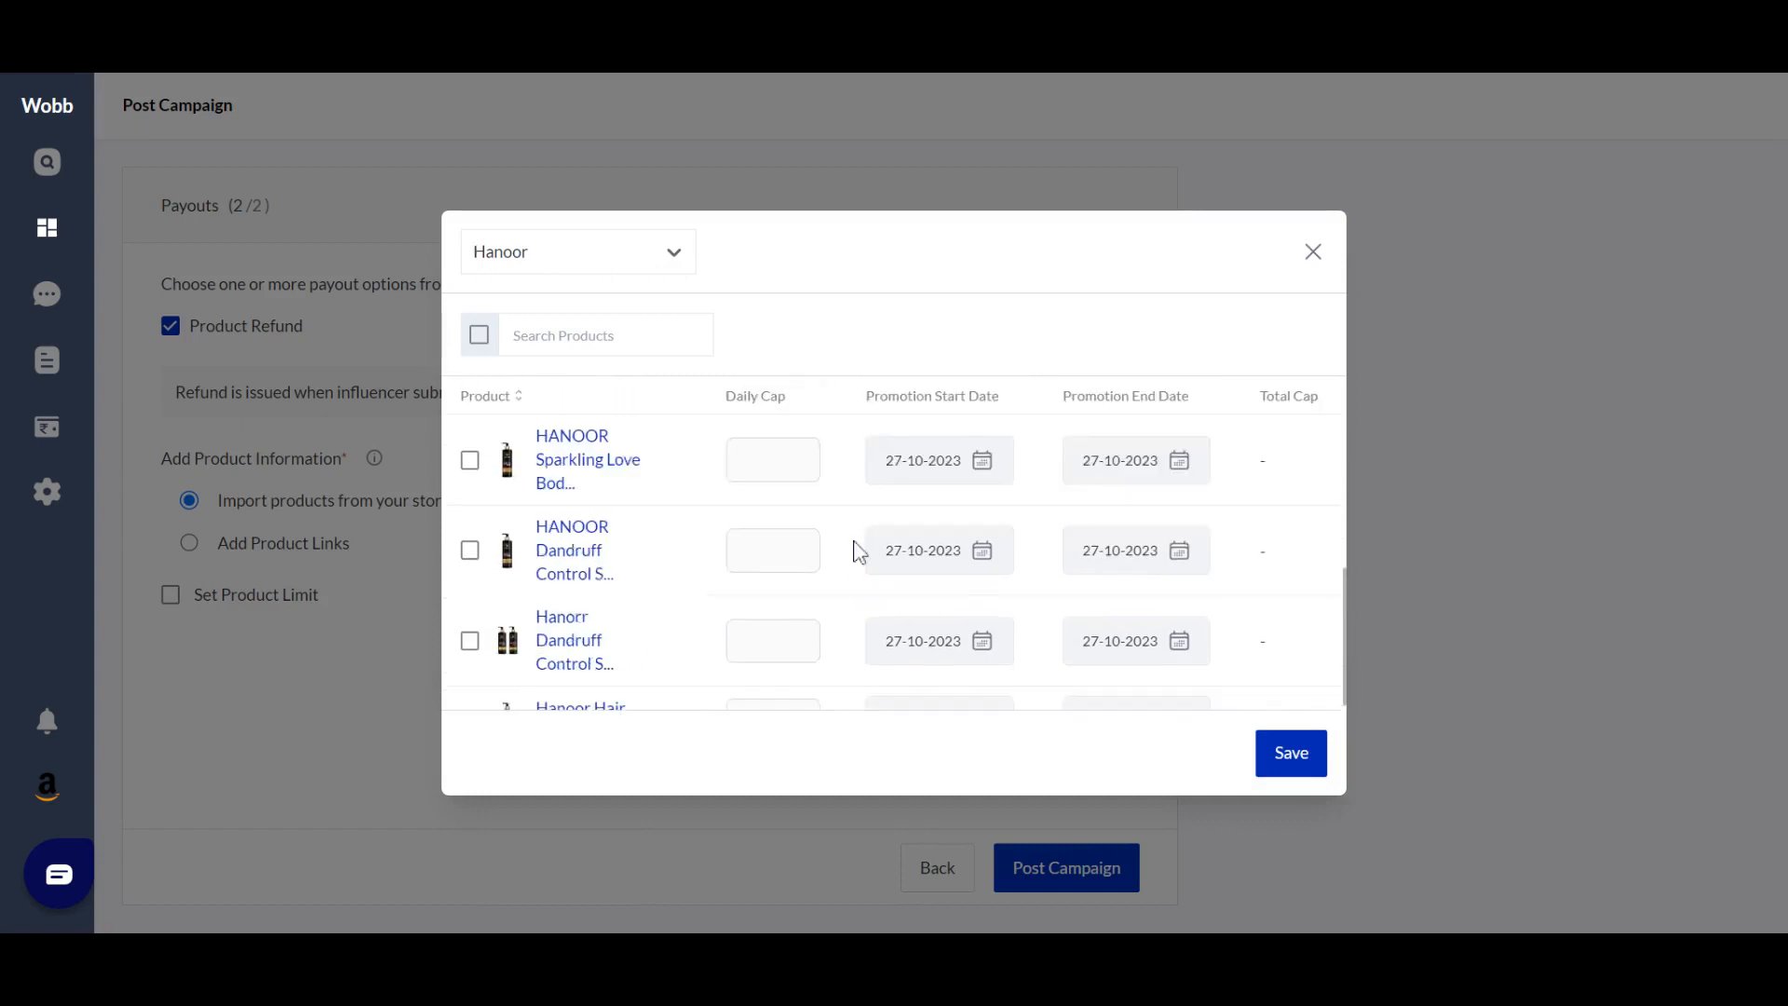
pyautogui.click(470, 462)
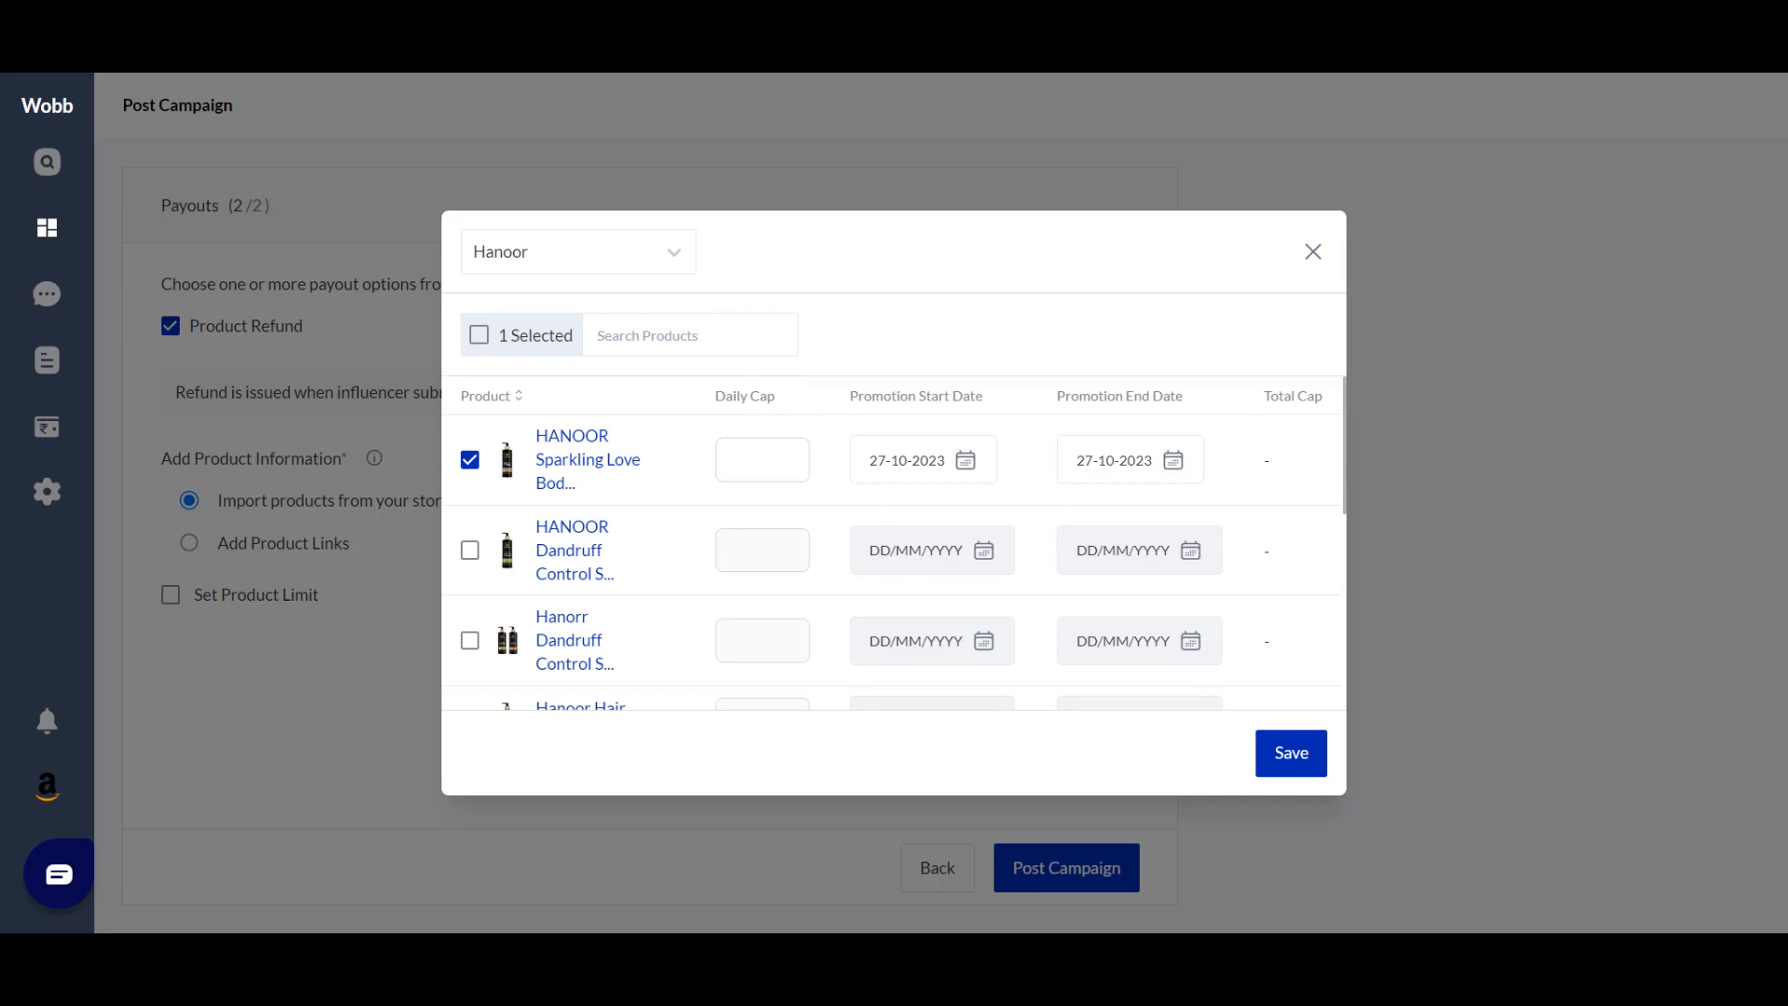
pyautogui.write('15')
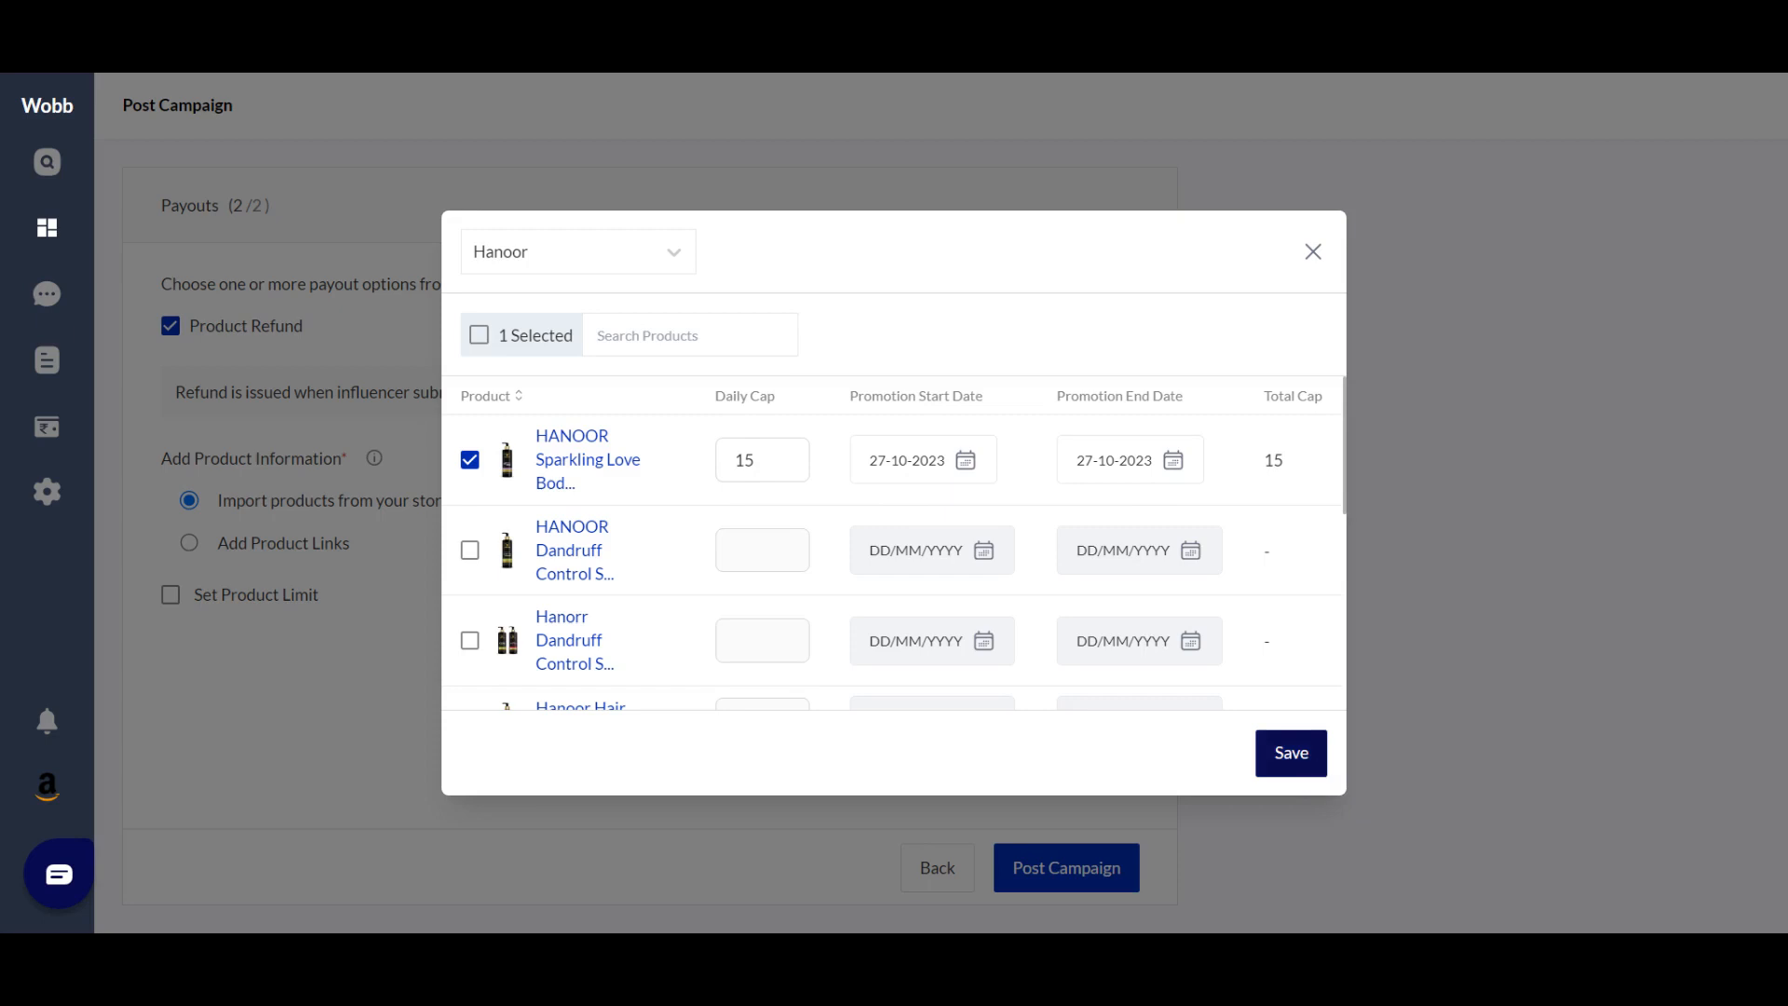
pyautogui.click(1291, 752)
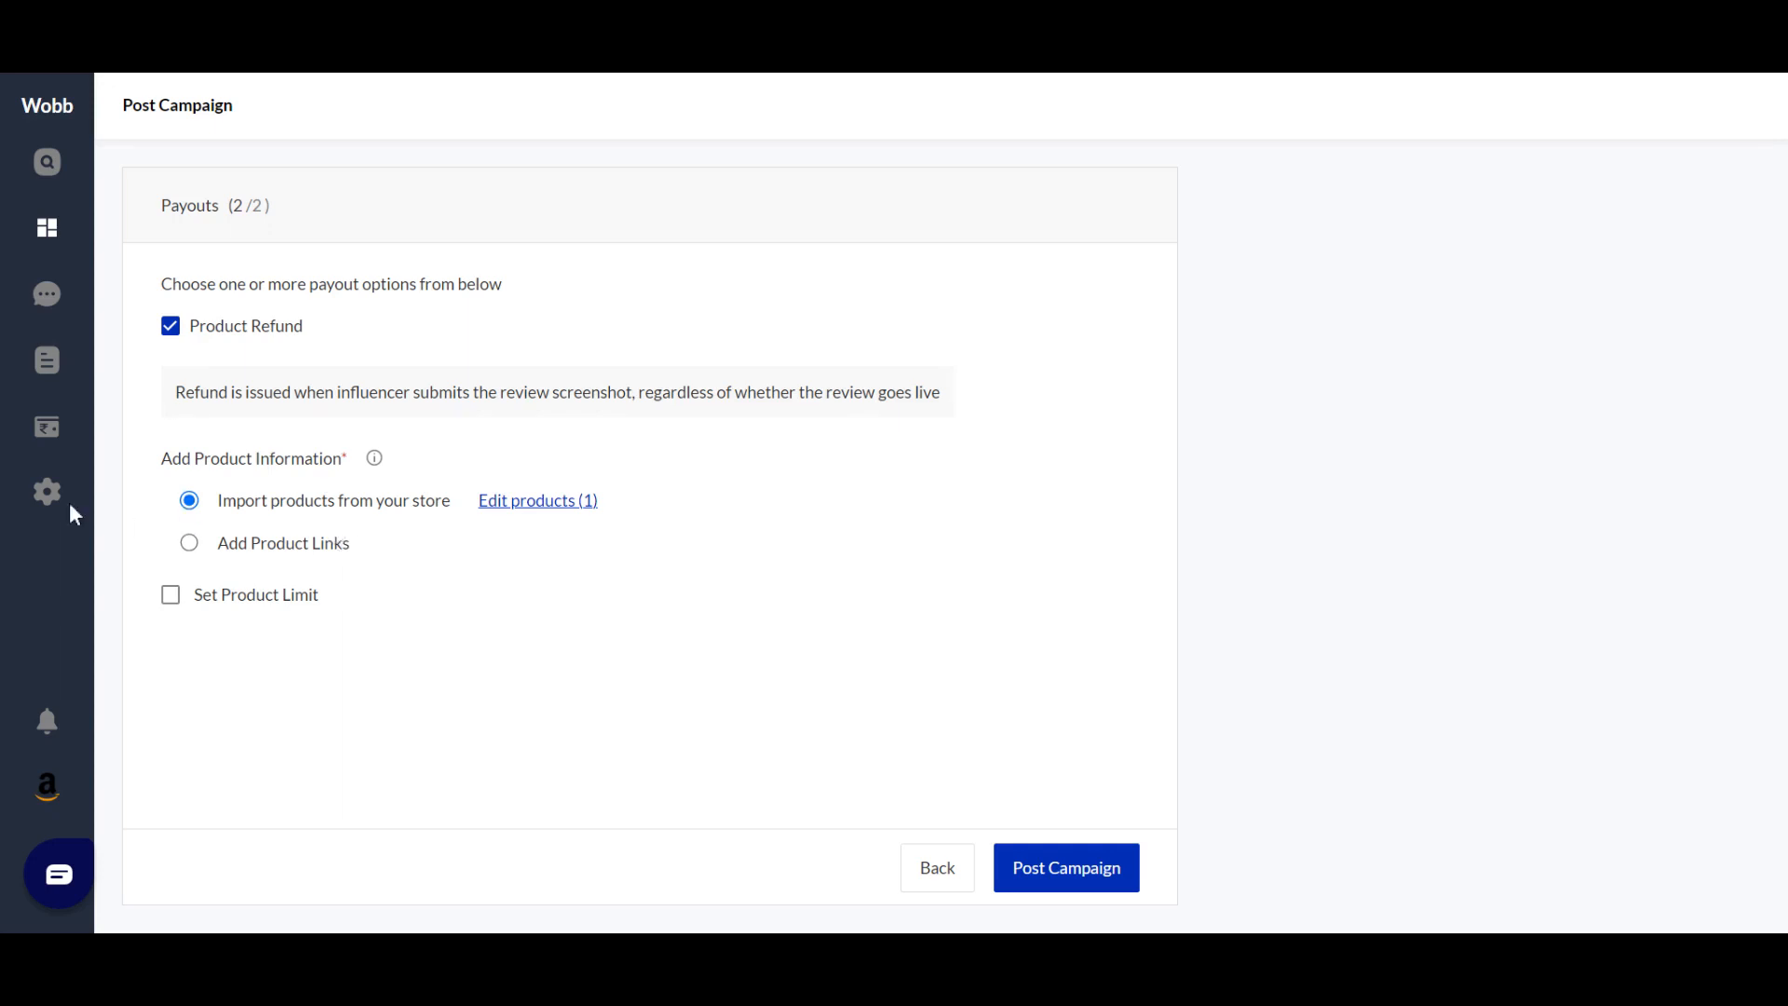
# Look through the integrations settings and the Amazon marketplace account selection, and return to the campaign being posted
pyautogui.moveTo(69, 507)
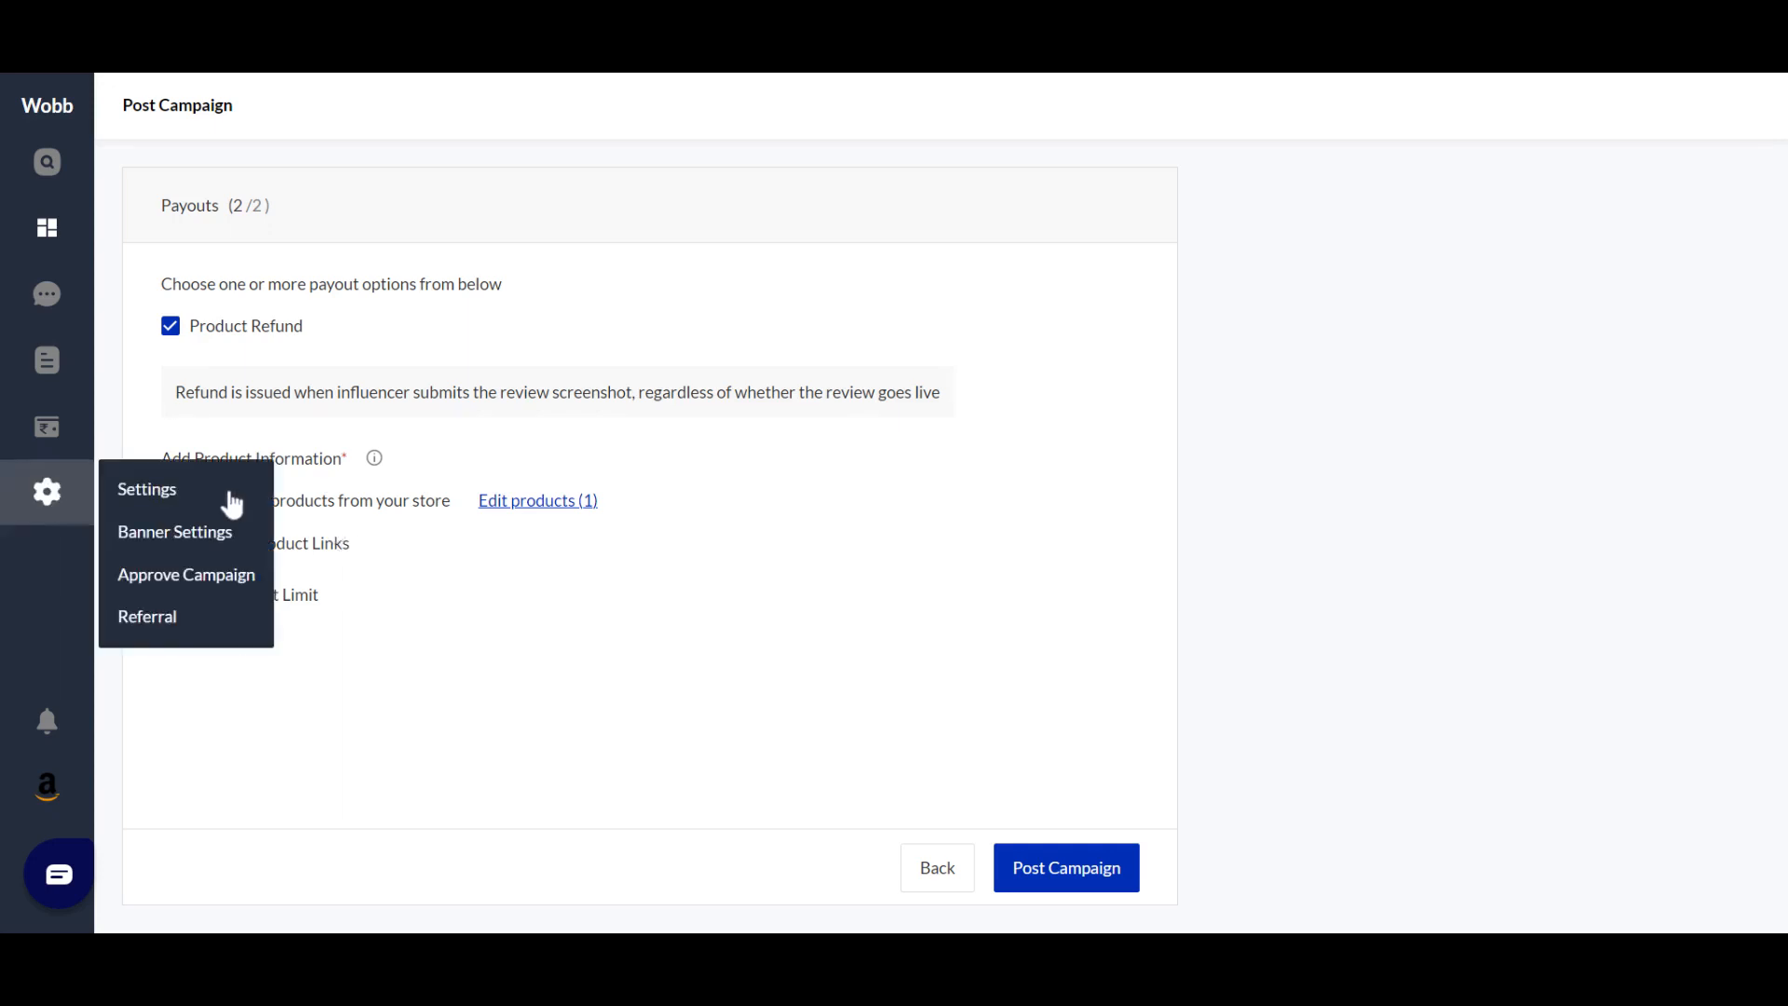
pyautogui.click(231, 506)
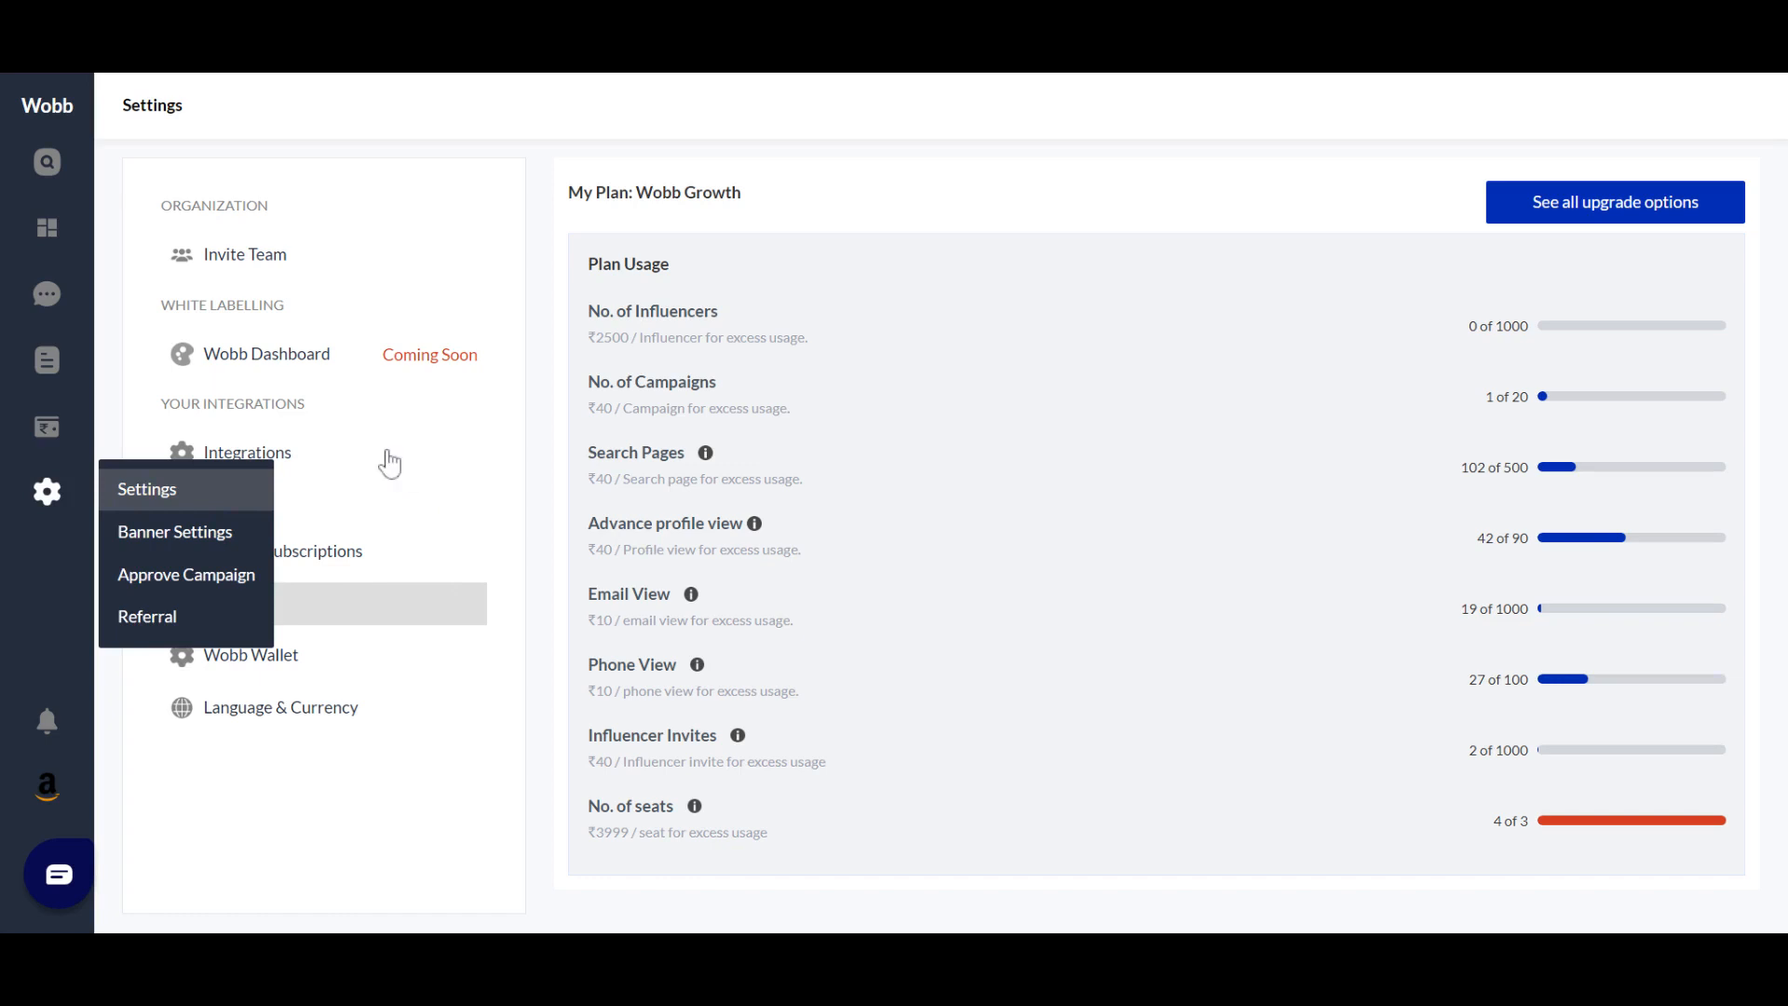
pyautogui.click(328, 468)
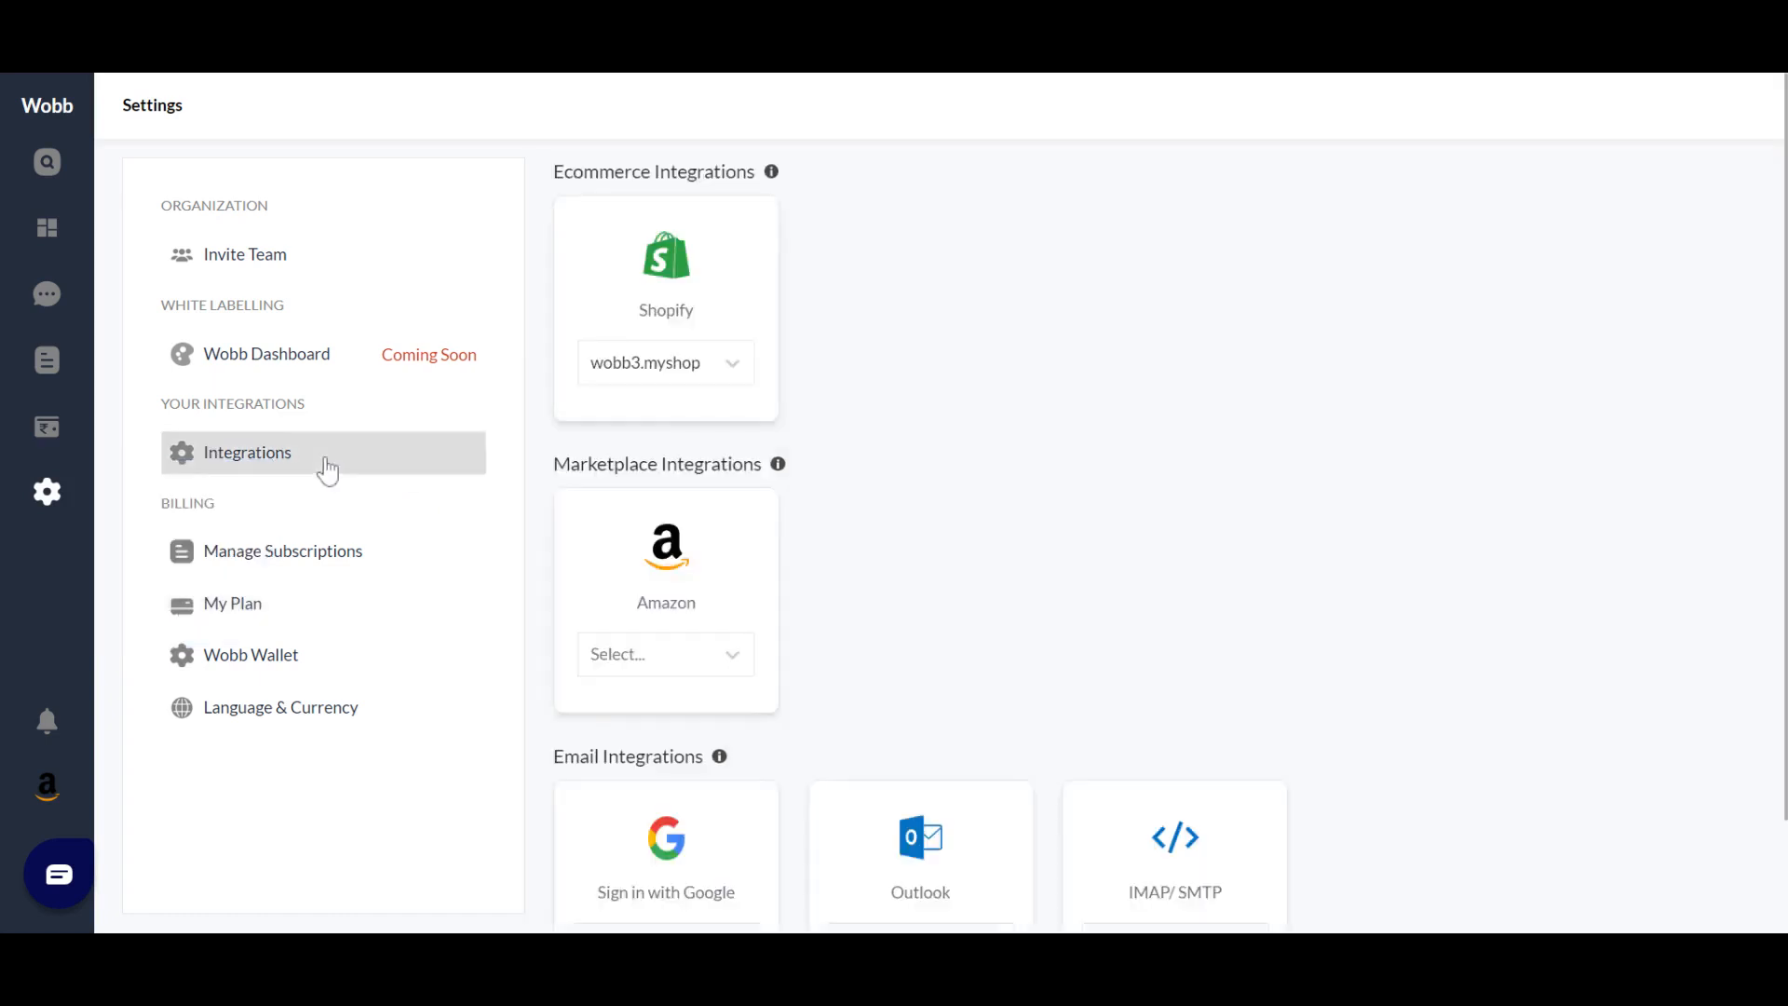
pyautogui.scroll(-2, 689, 512)
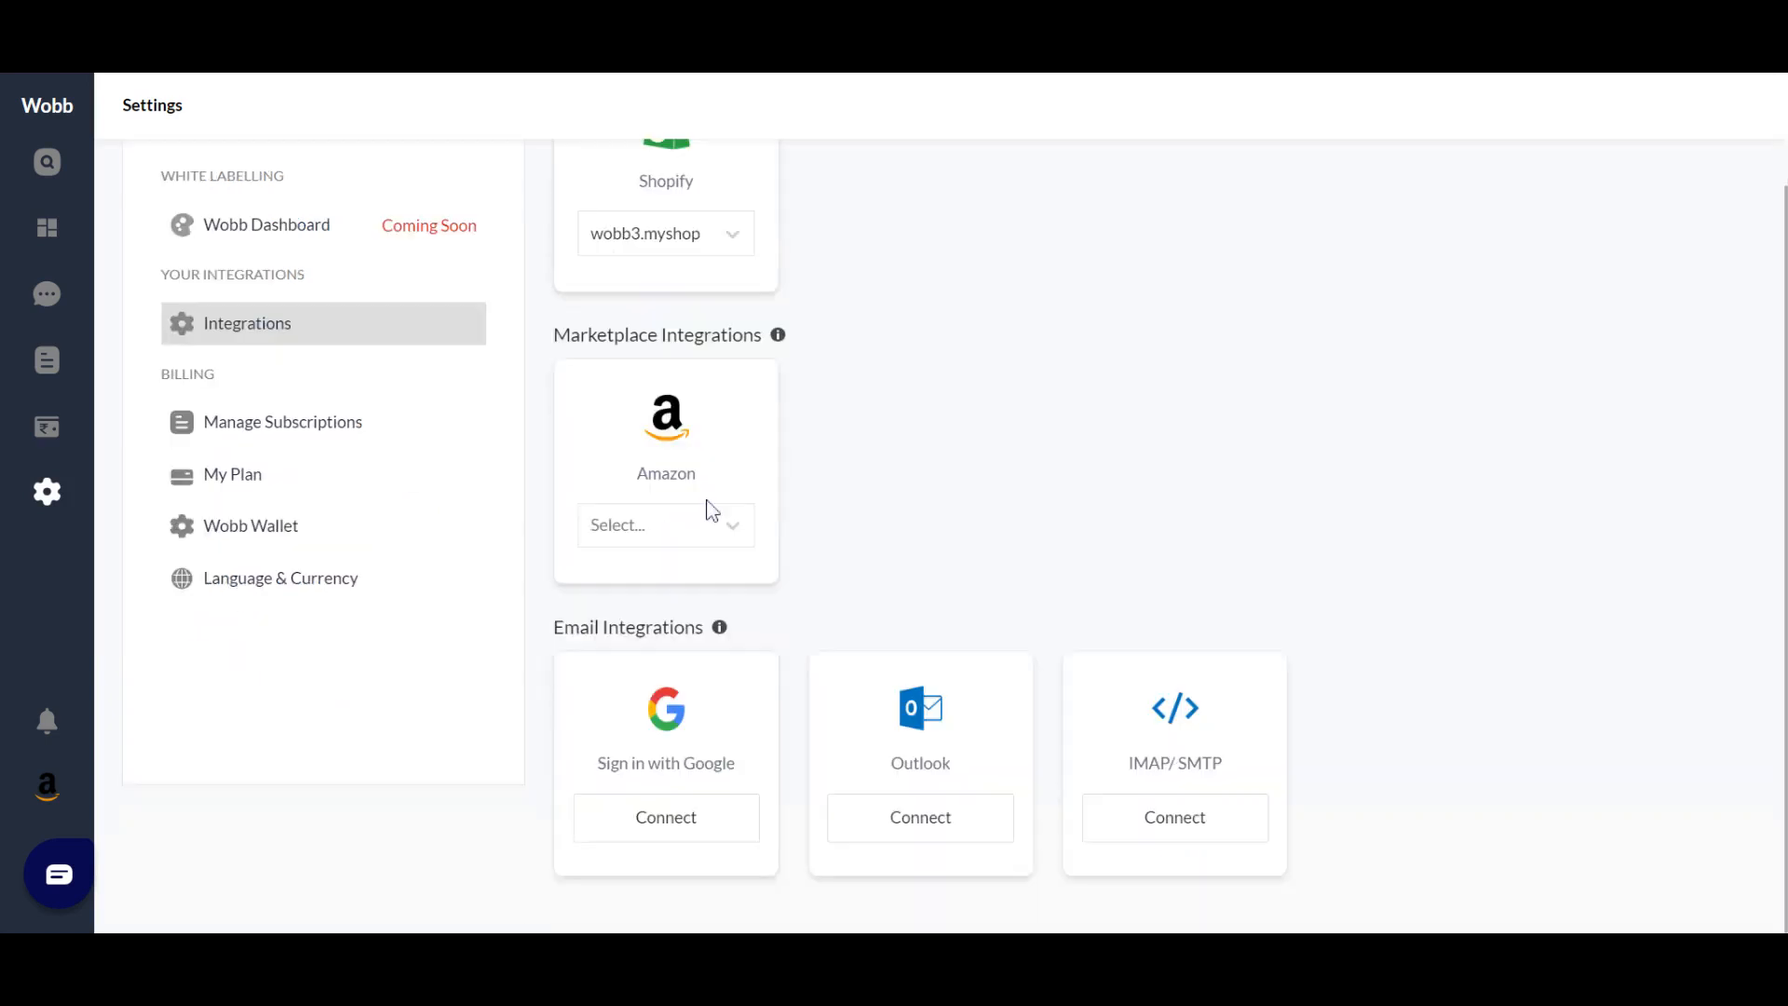
pyautogui.click(692, 538)
pyautogui.moveTo(54, 231)
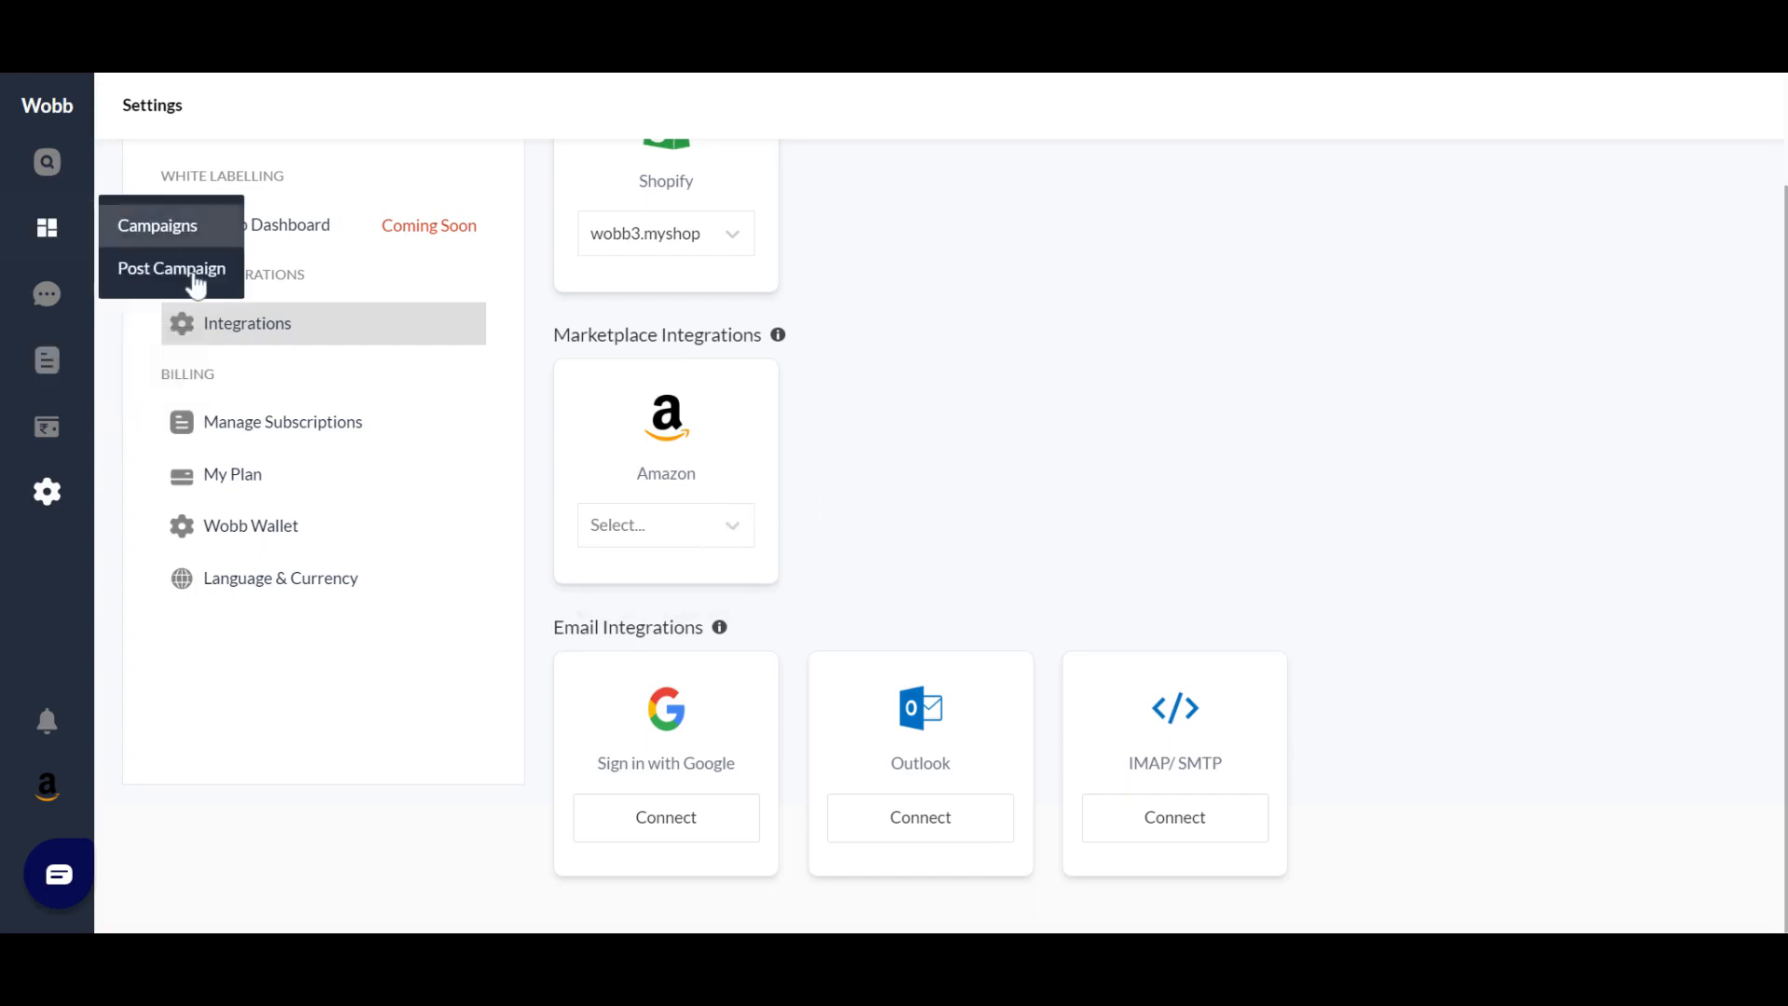
pyautogui.click(194, 279)
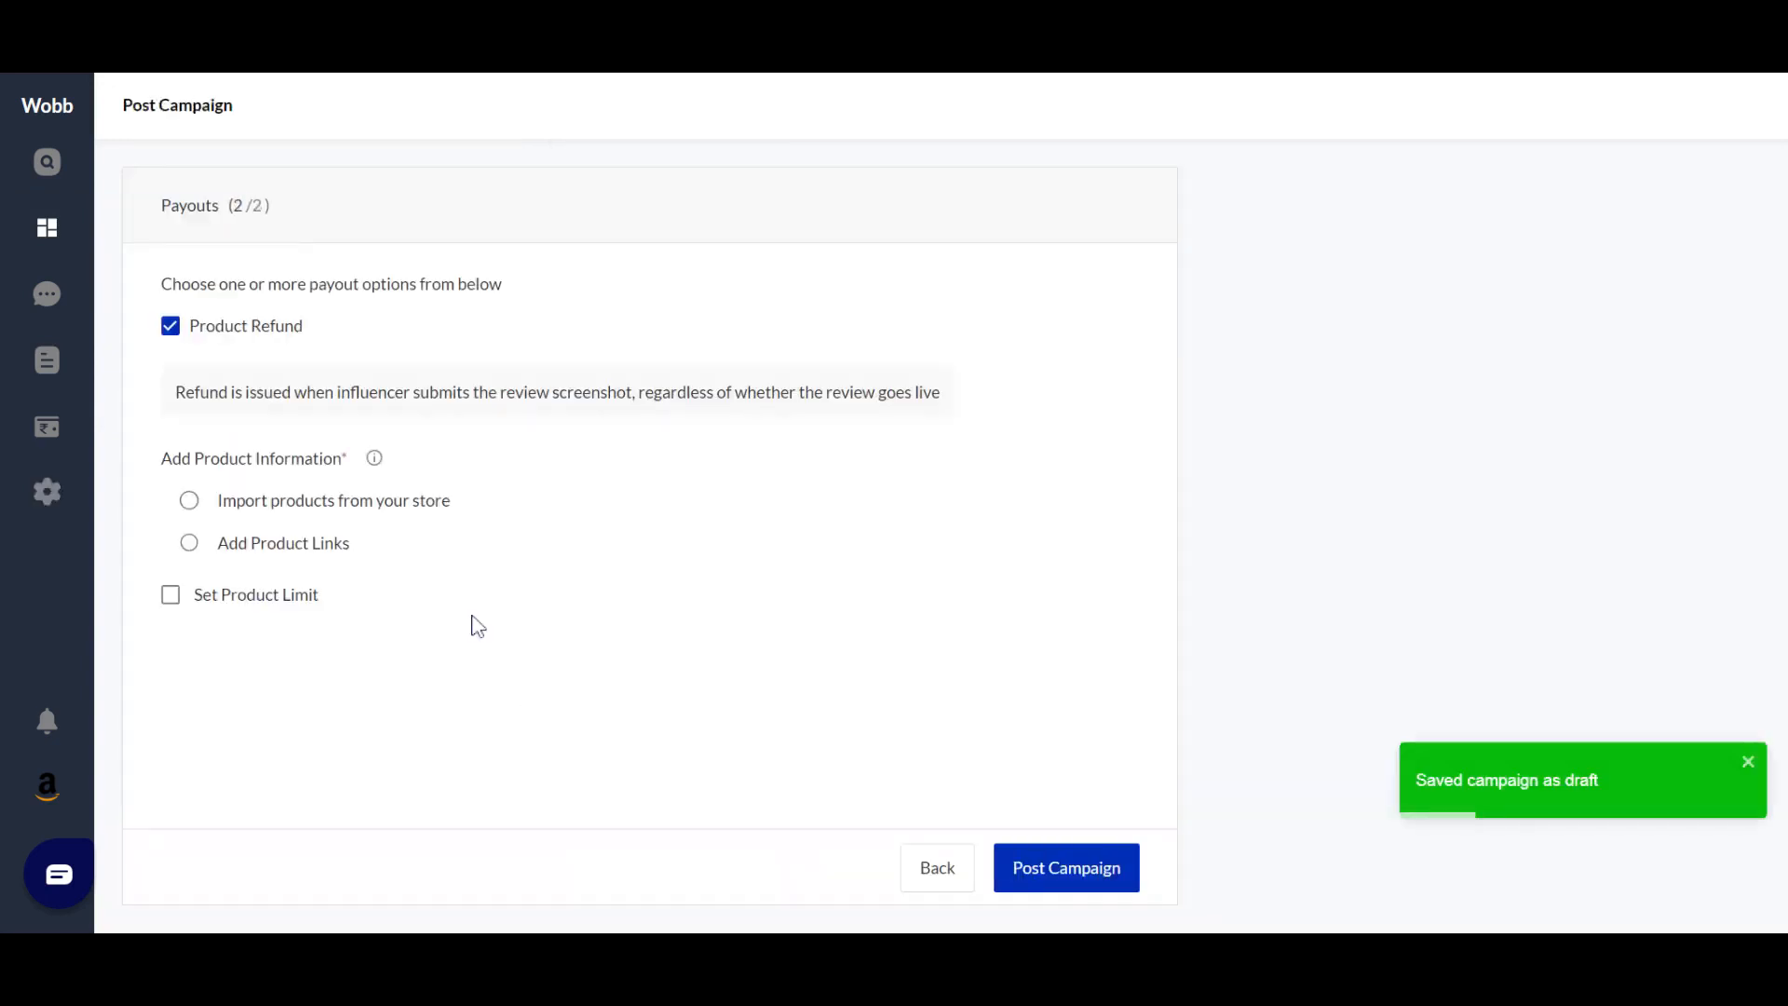
# Check the product links entry, enable a limit of 01 product per influencer, and post the campaign
pyautogui.click(192, 548)
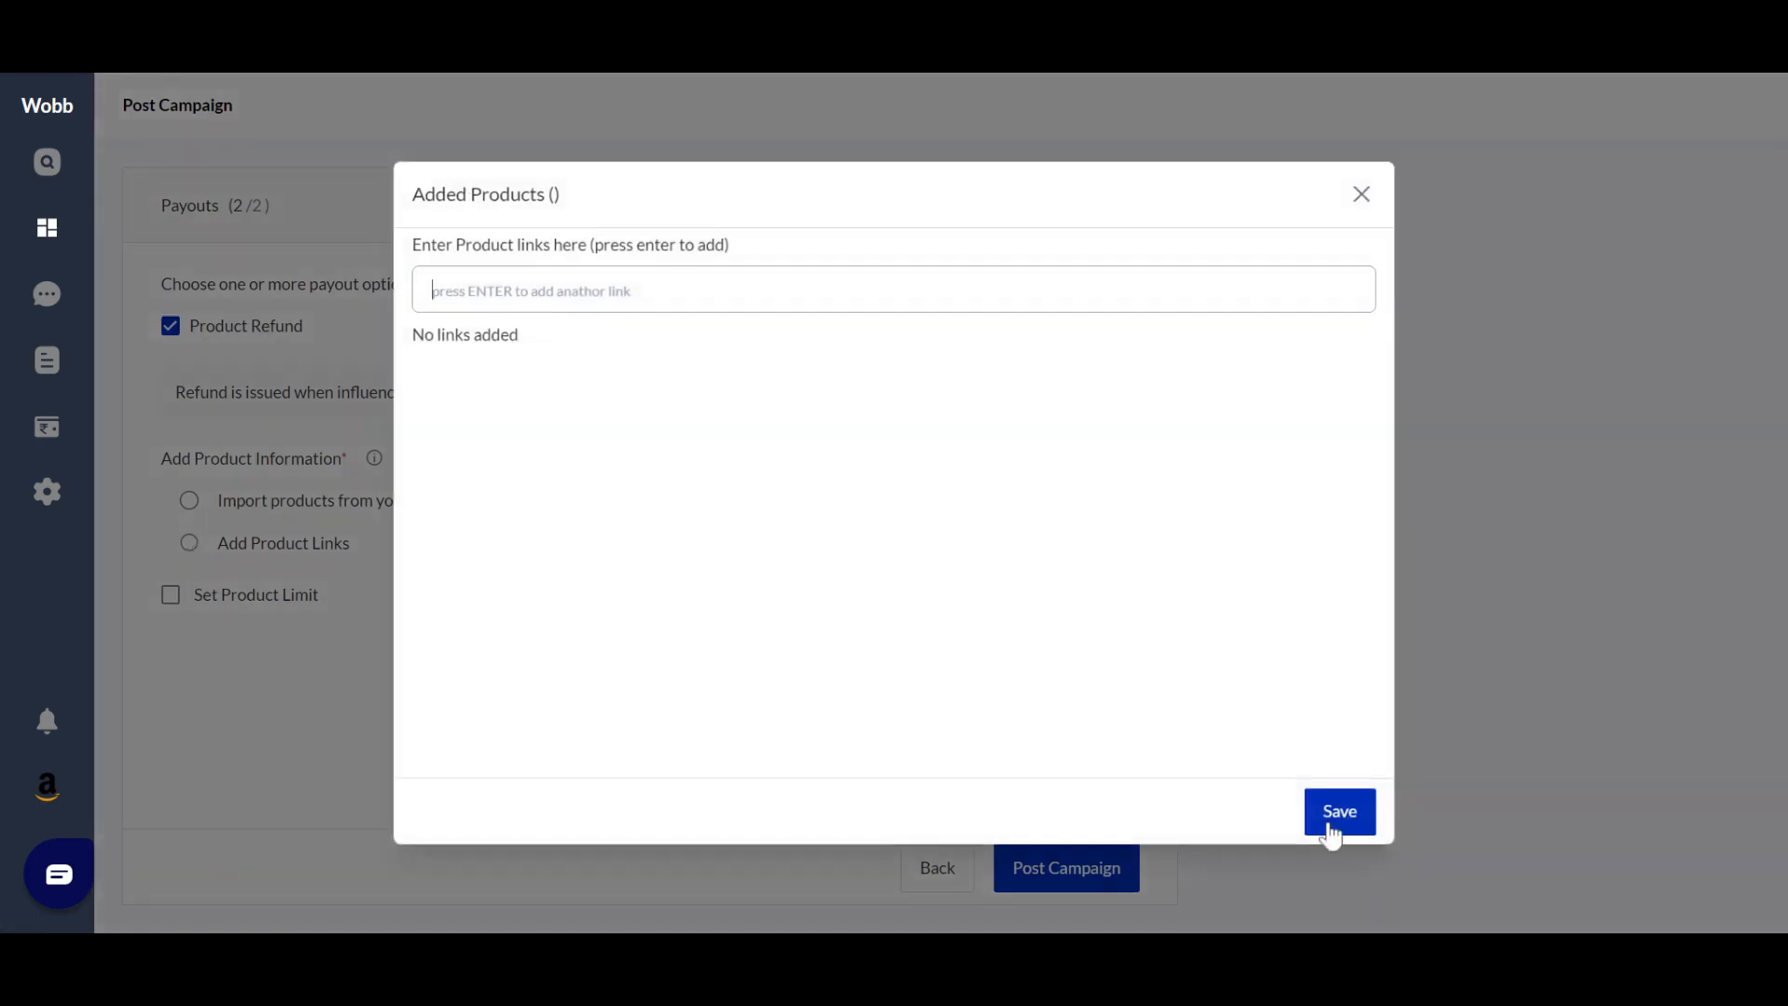
pyautogui.click(1360, 207)
pyautogui.click(169, 600)
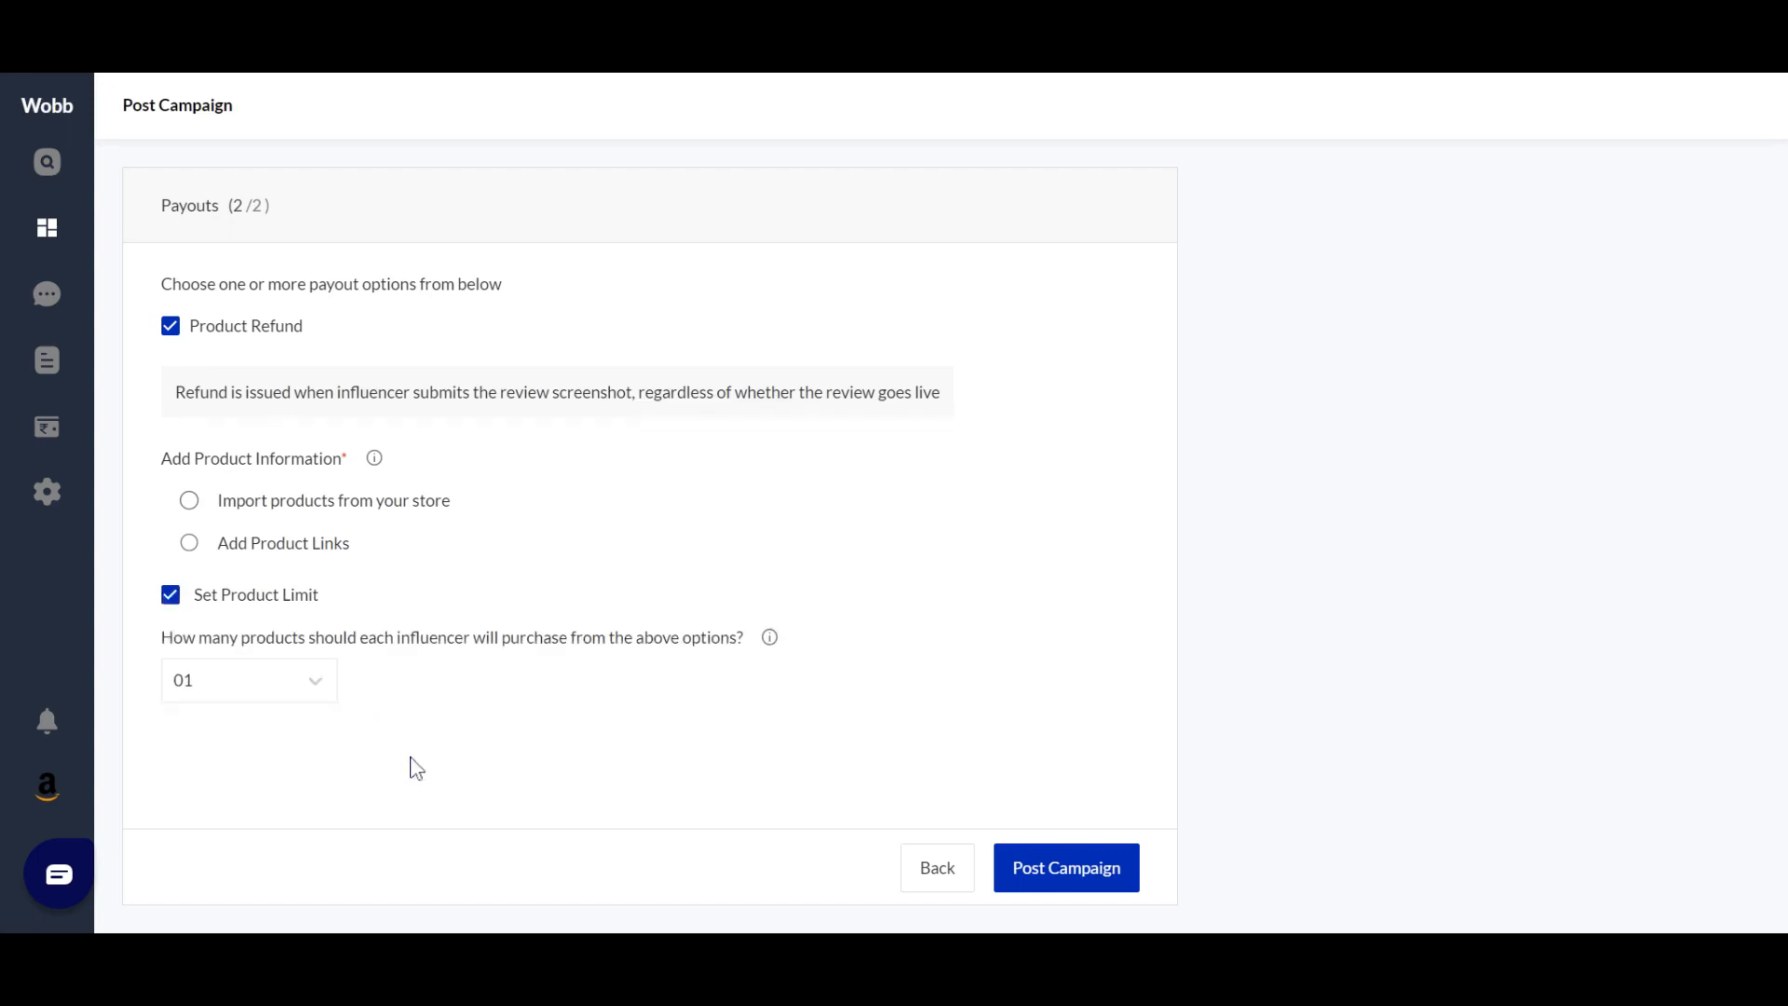
pyautogui.click(1050, 870)
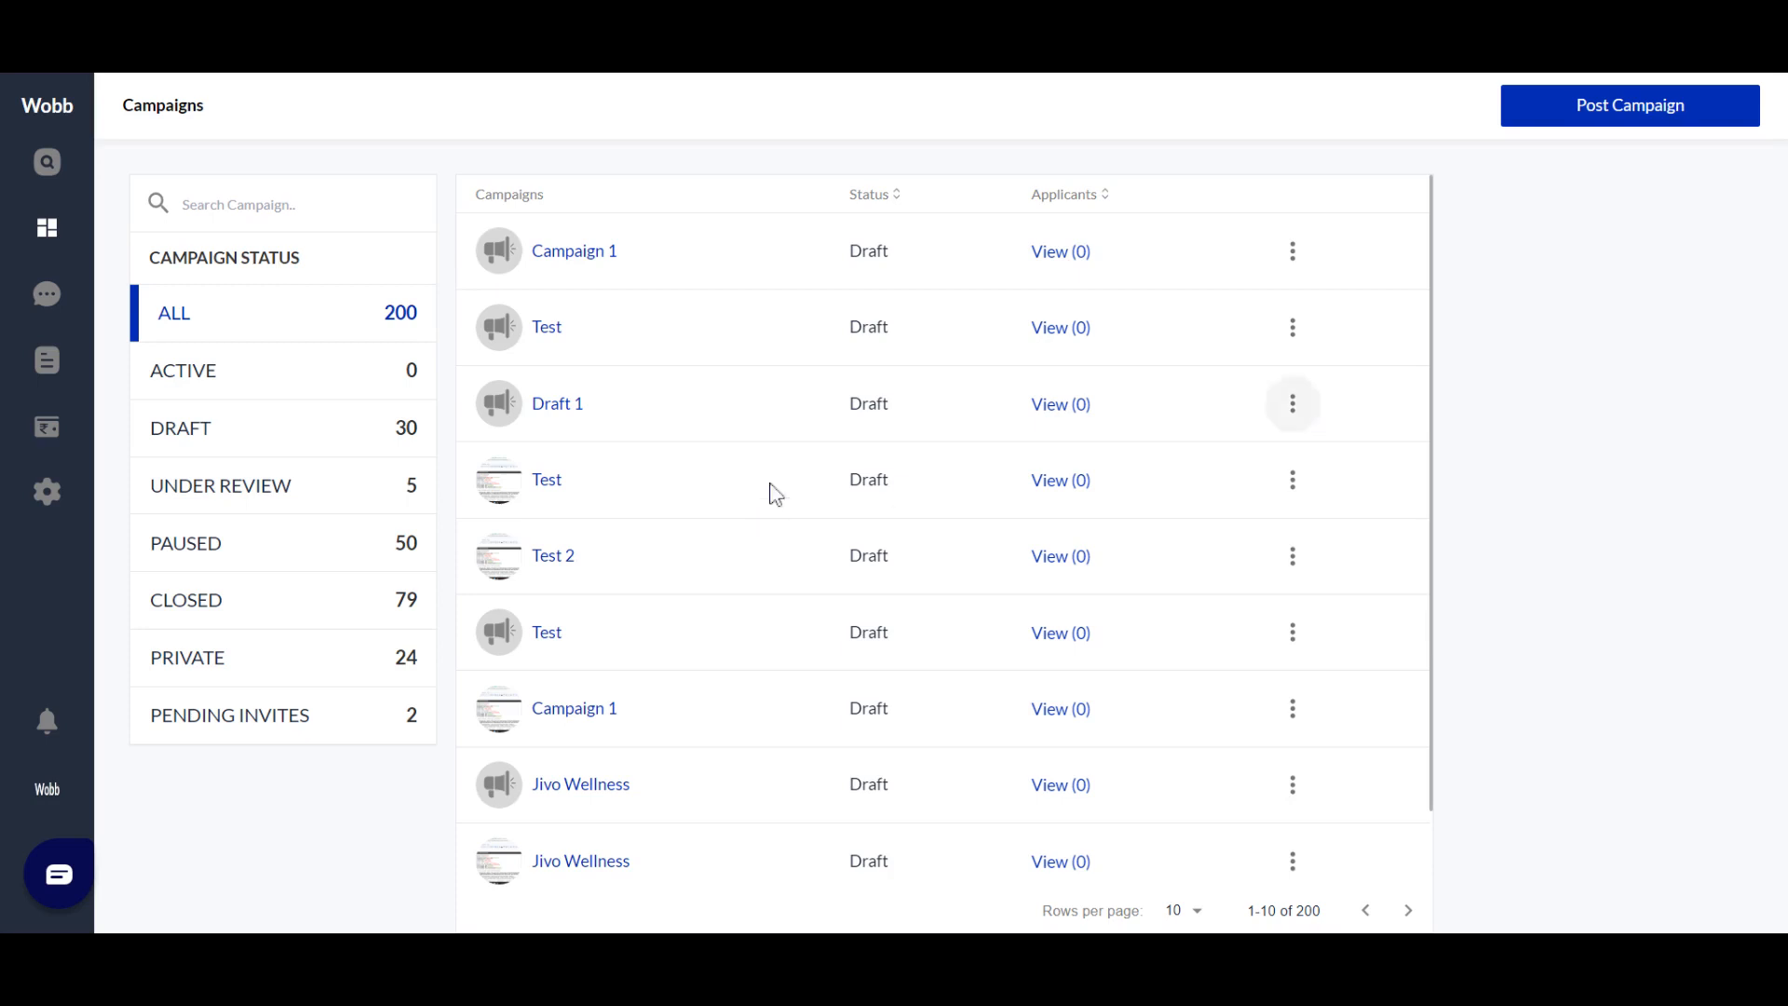
# Search the campaign list for "good" and open the Good Monk Review Campaign
pyautogui.scroll(-1, 775, 494)
pyautogui.scroll(1, 770, 494)
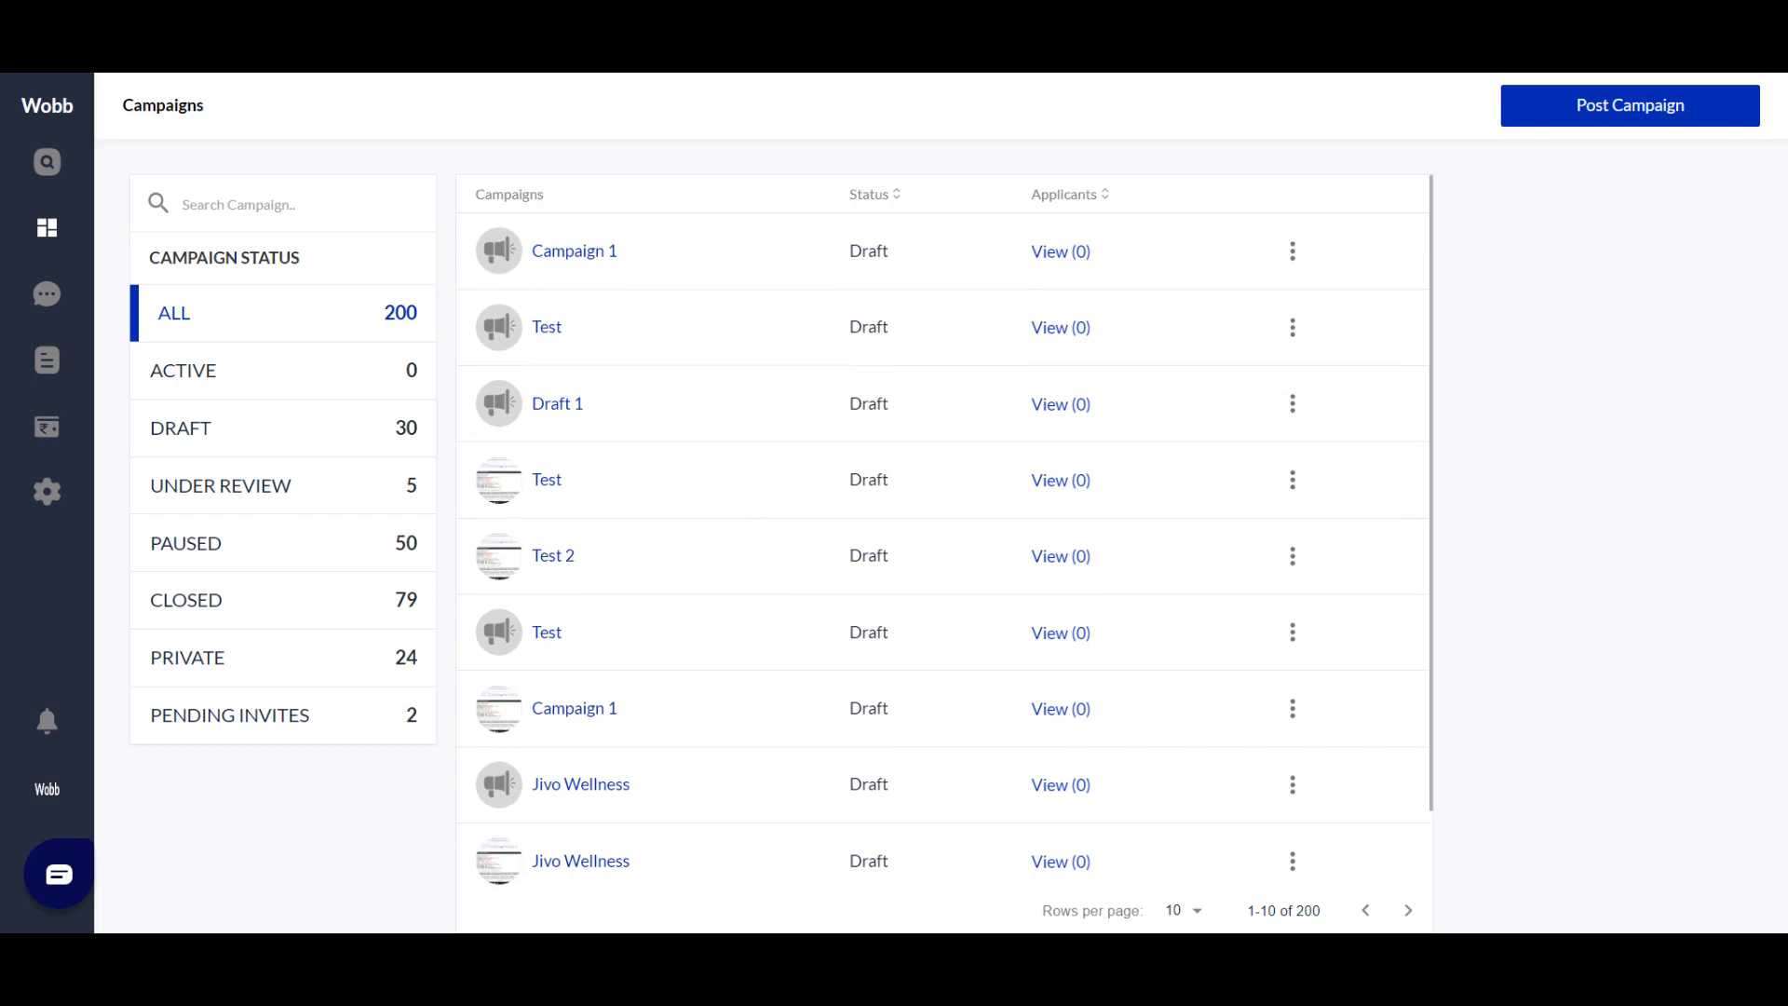
pyautogui.write('good')
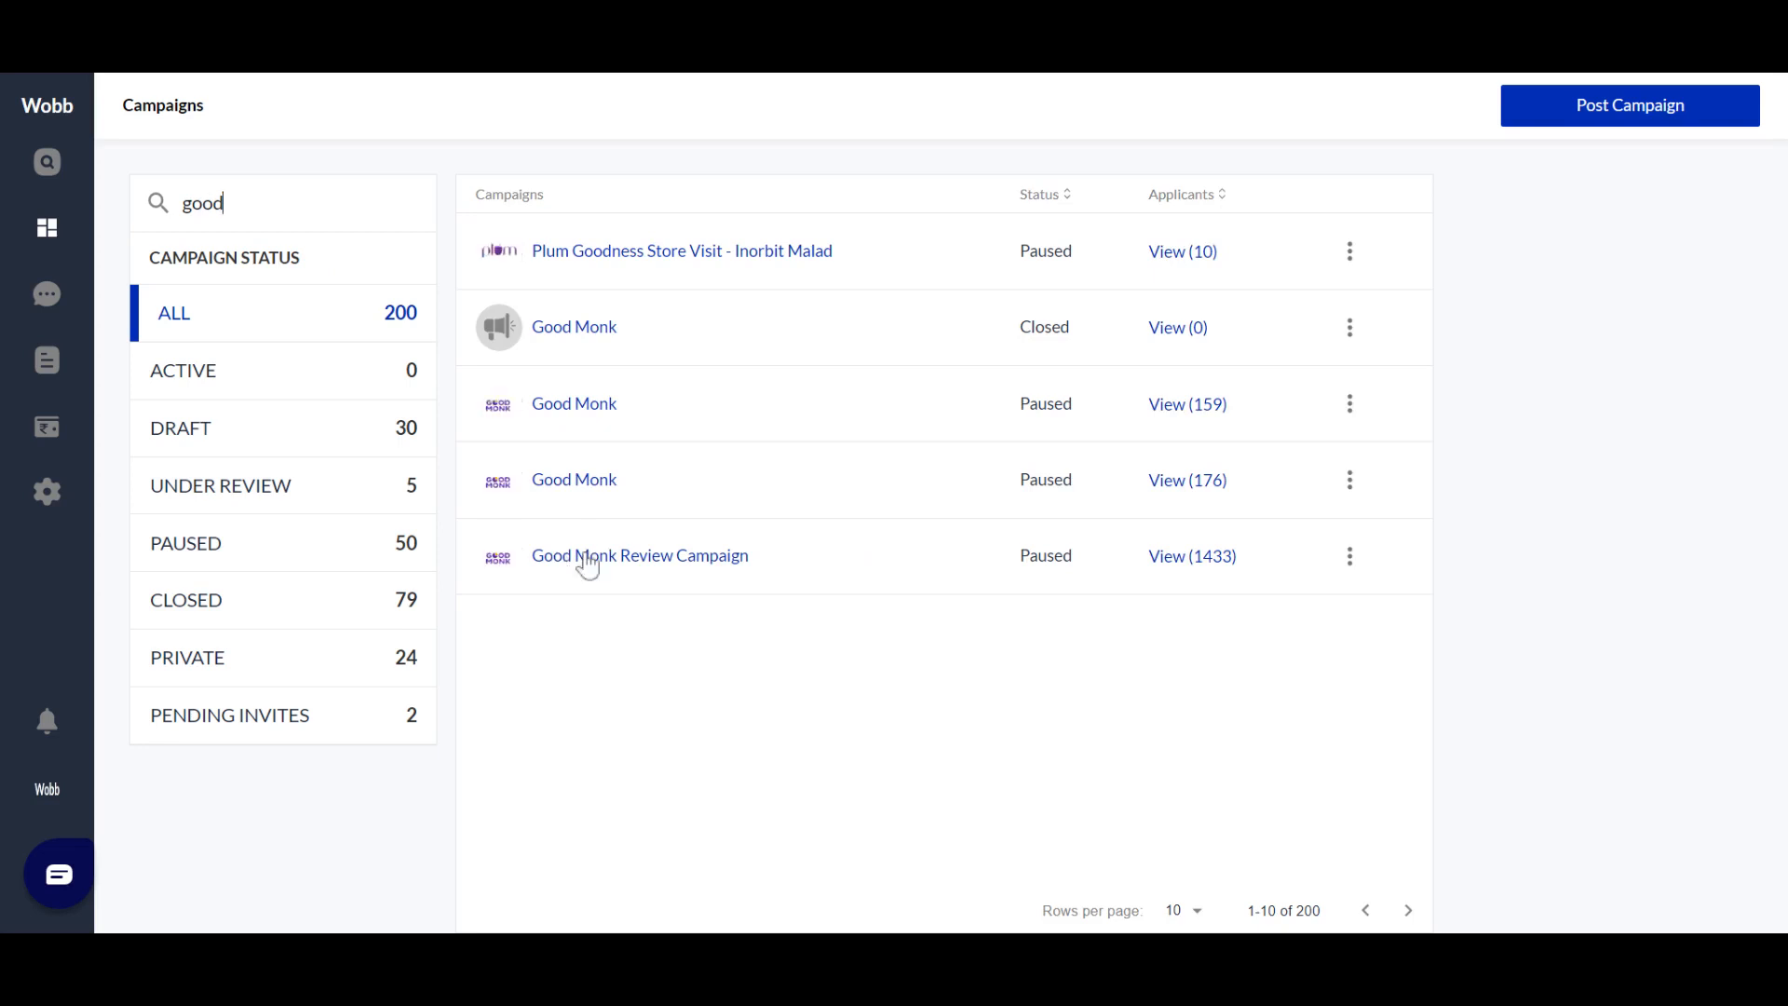
pyautogui.click(587, 559)
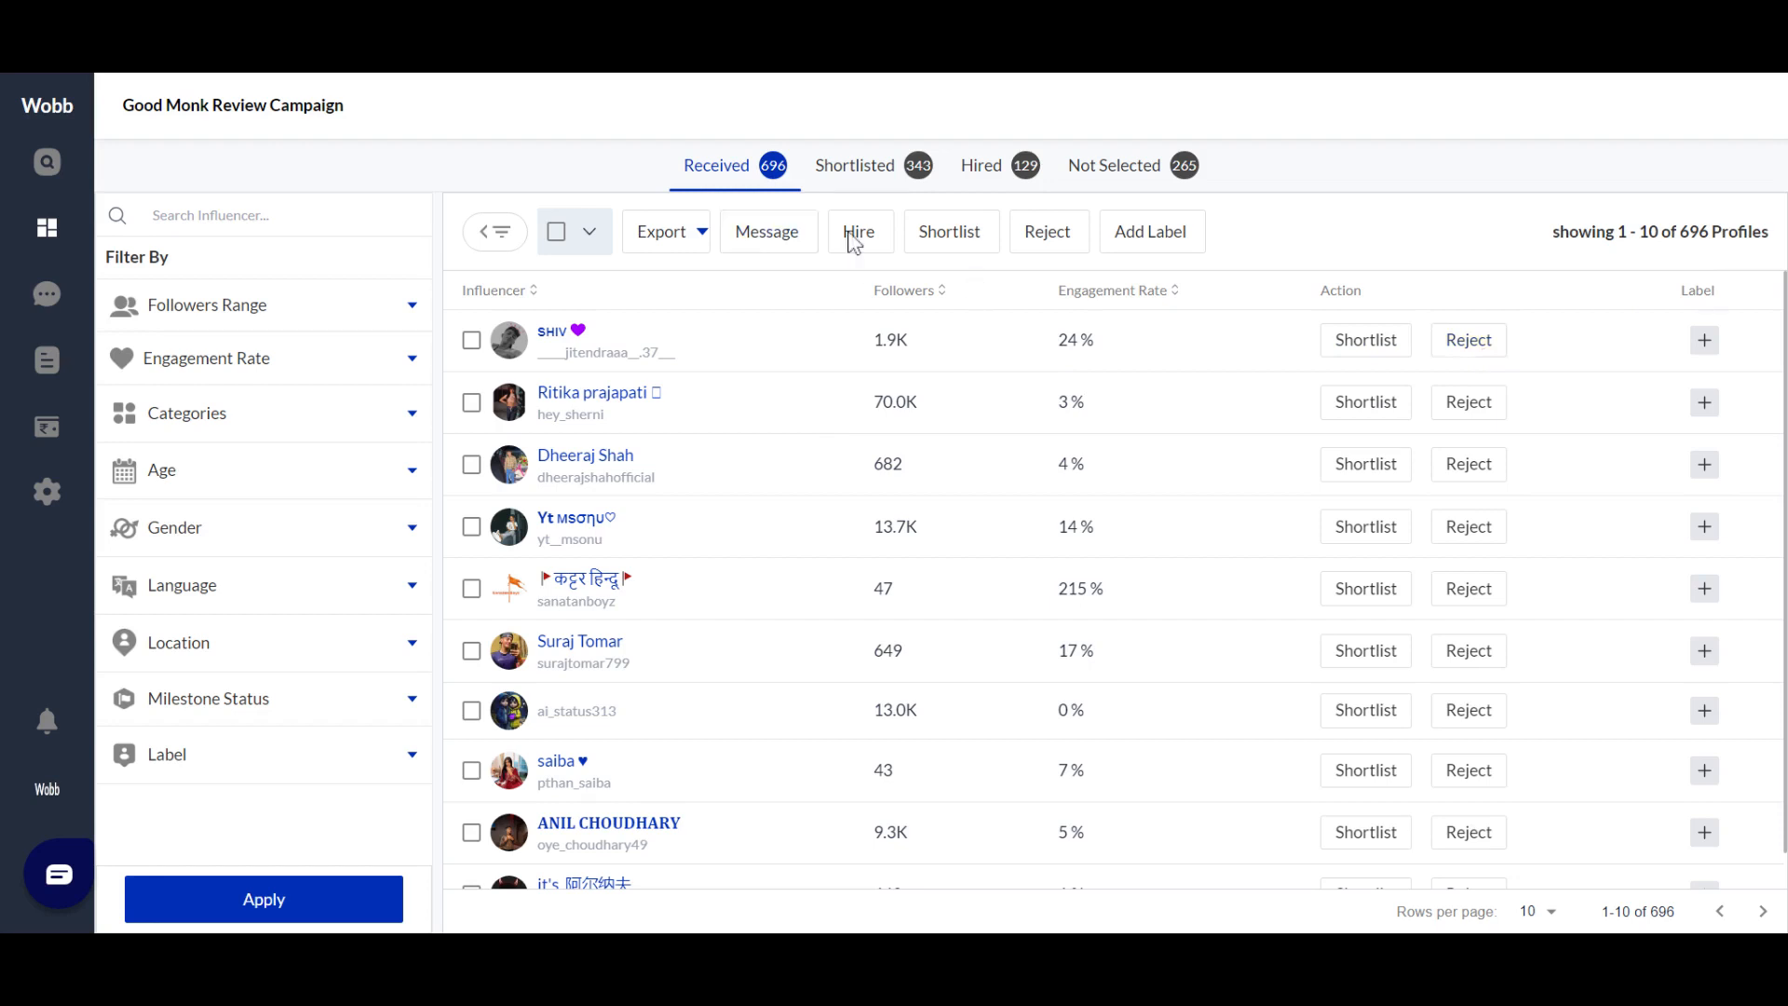
# Review the campaign's shortlisted and hired influencers, including the Milestone 1 payout, order and product price details
pyautogui.click(892, 169)
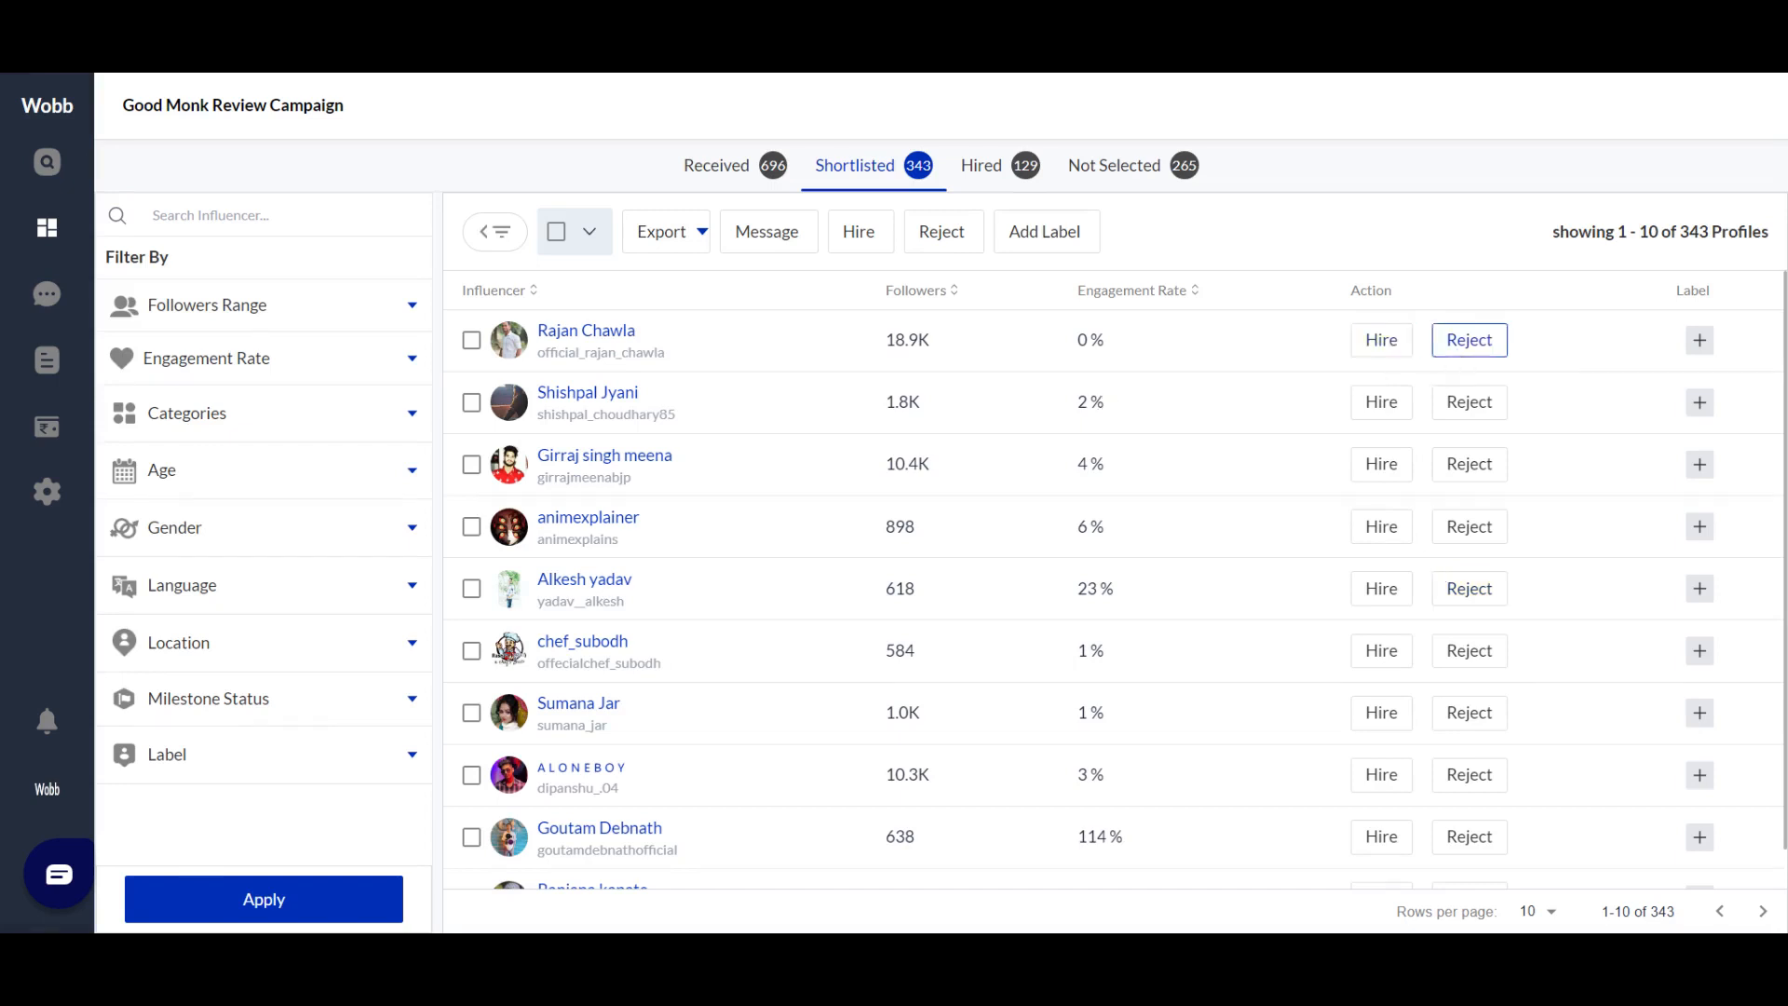
pyautogui.click(993, 168)
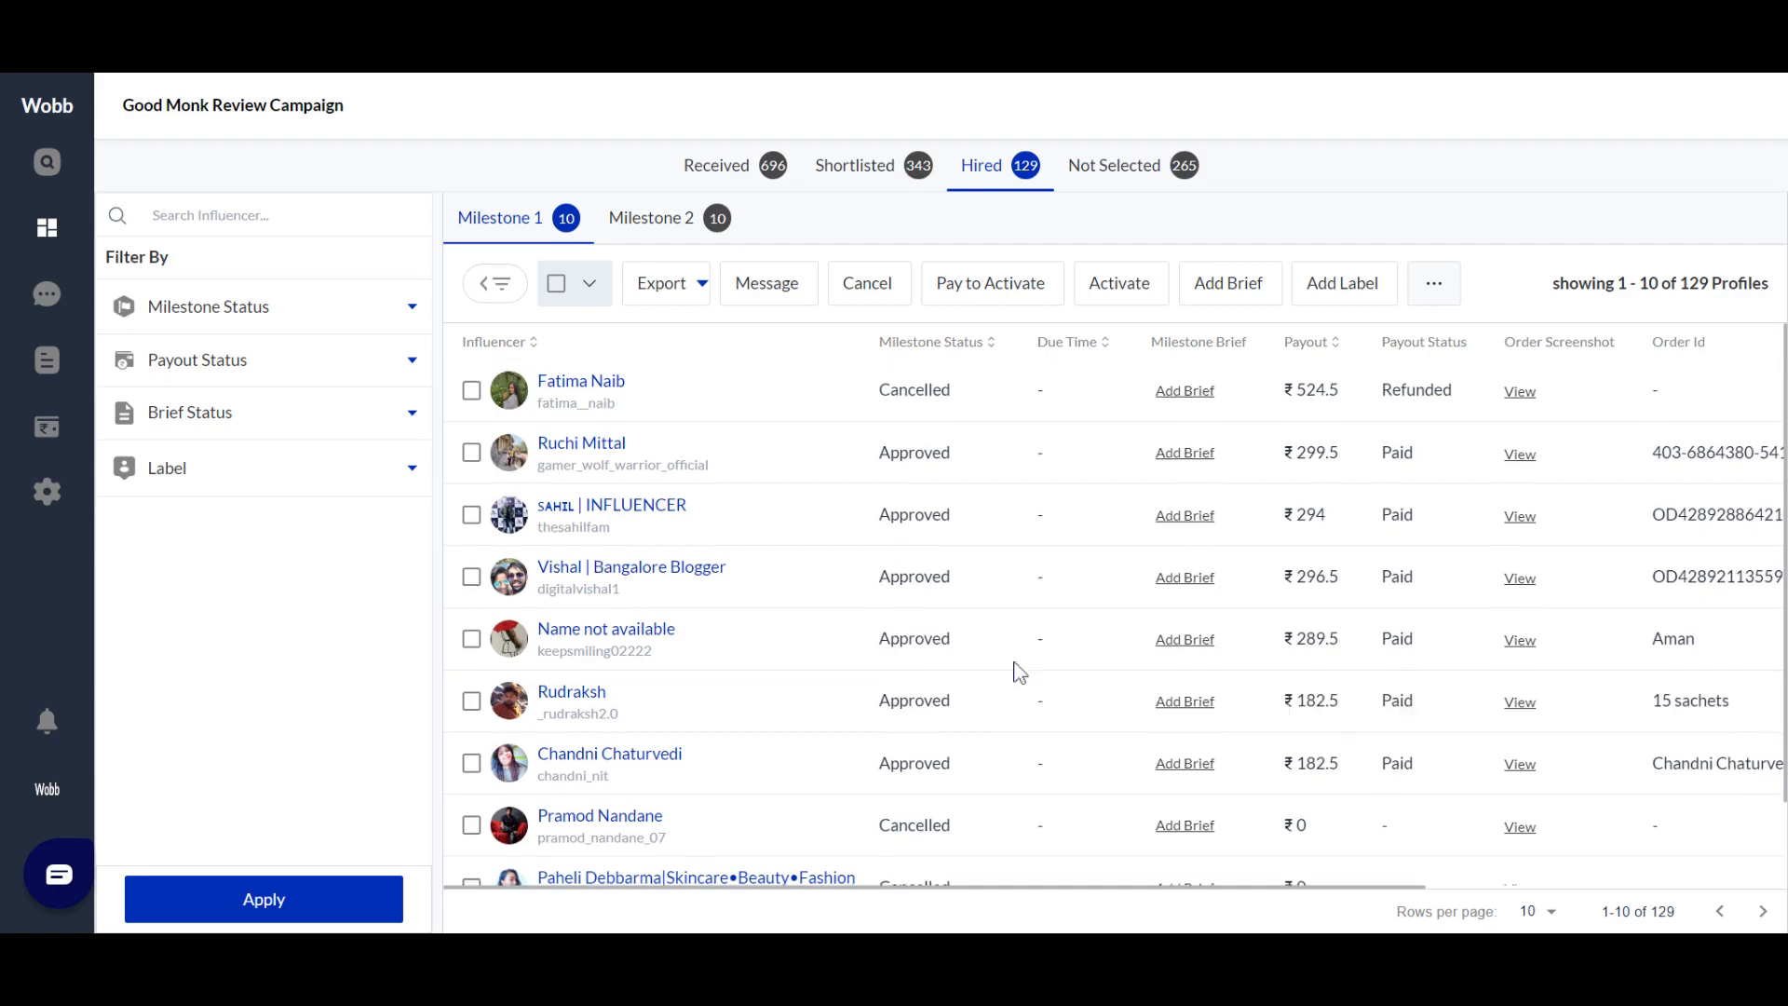
pyautogui.scroll(-1, 1018, 671)
pyautogui.scroll(1, 1018, 670)
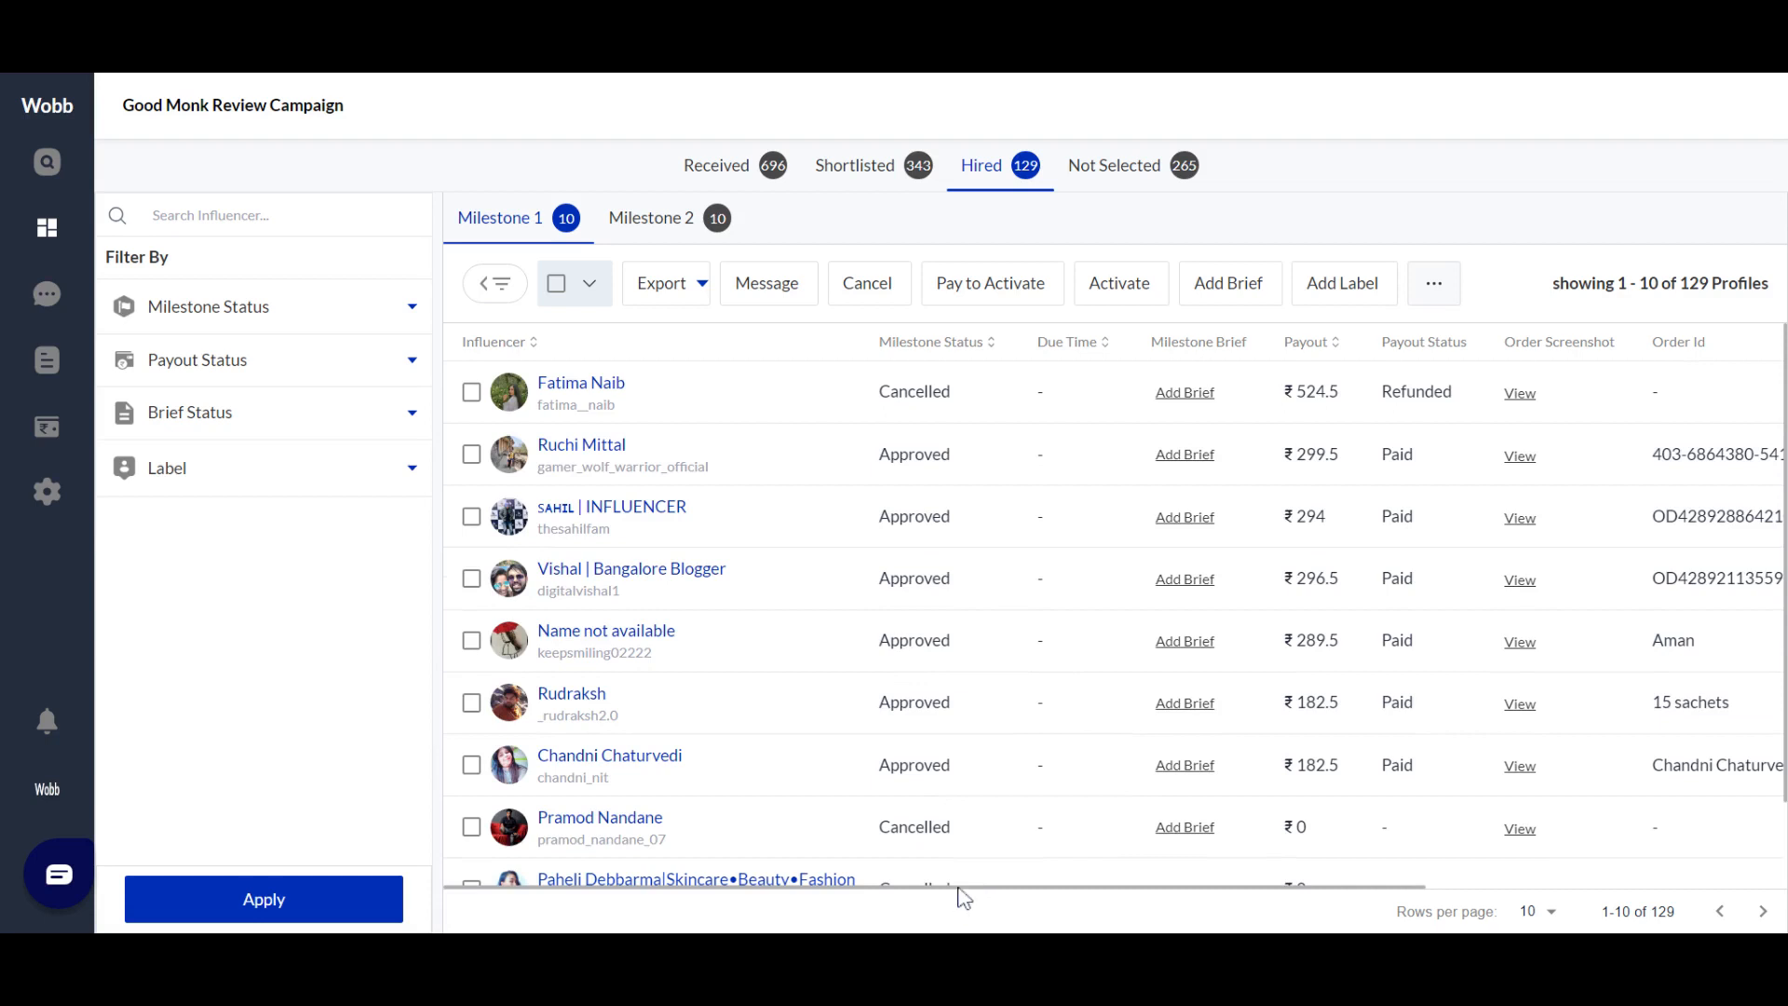
pyautogui.moveTo(958, 887); pyautogui.dragTo(1501, 229)
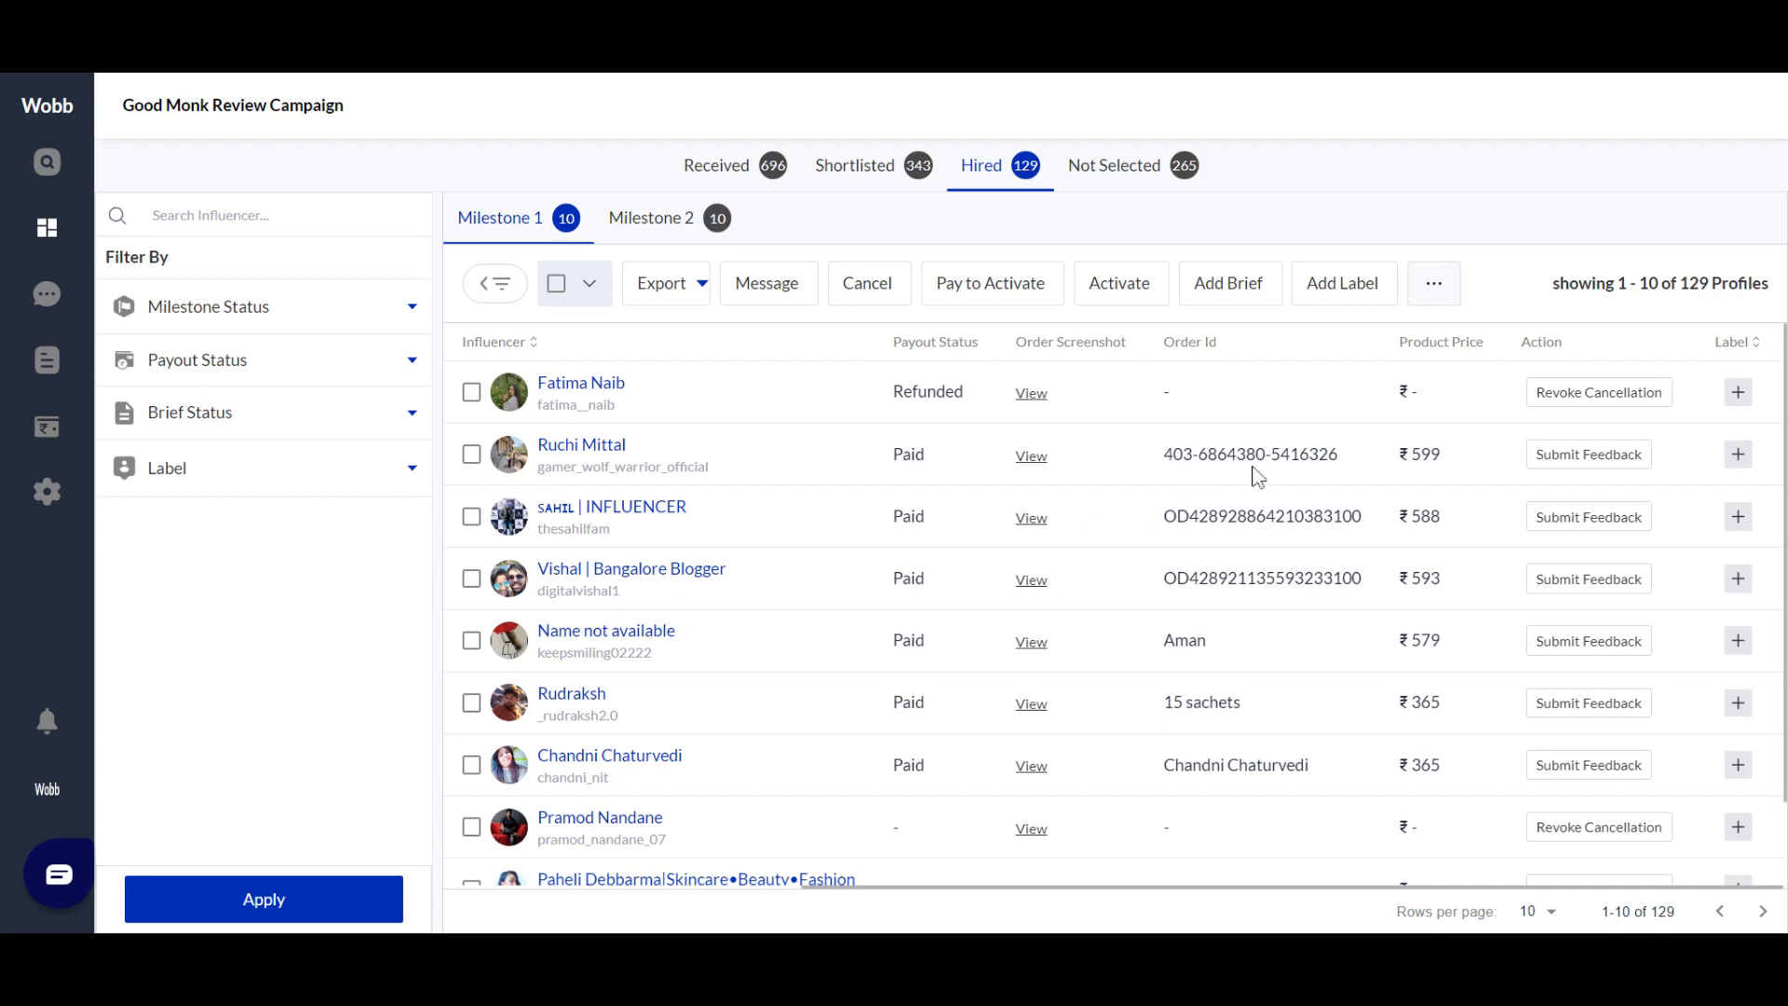
# View the order screenshot for the ₹588 purchase and check the feedback form for the influencer with the ₹599 purchase
pyautogui.click(1035, 519)
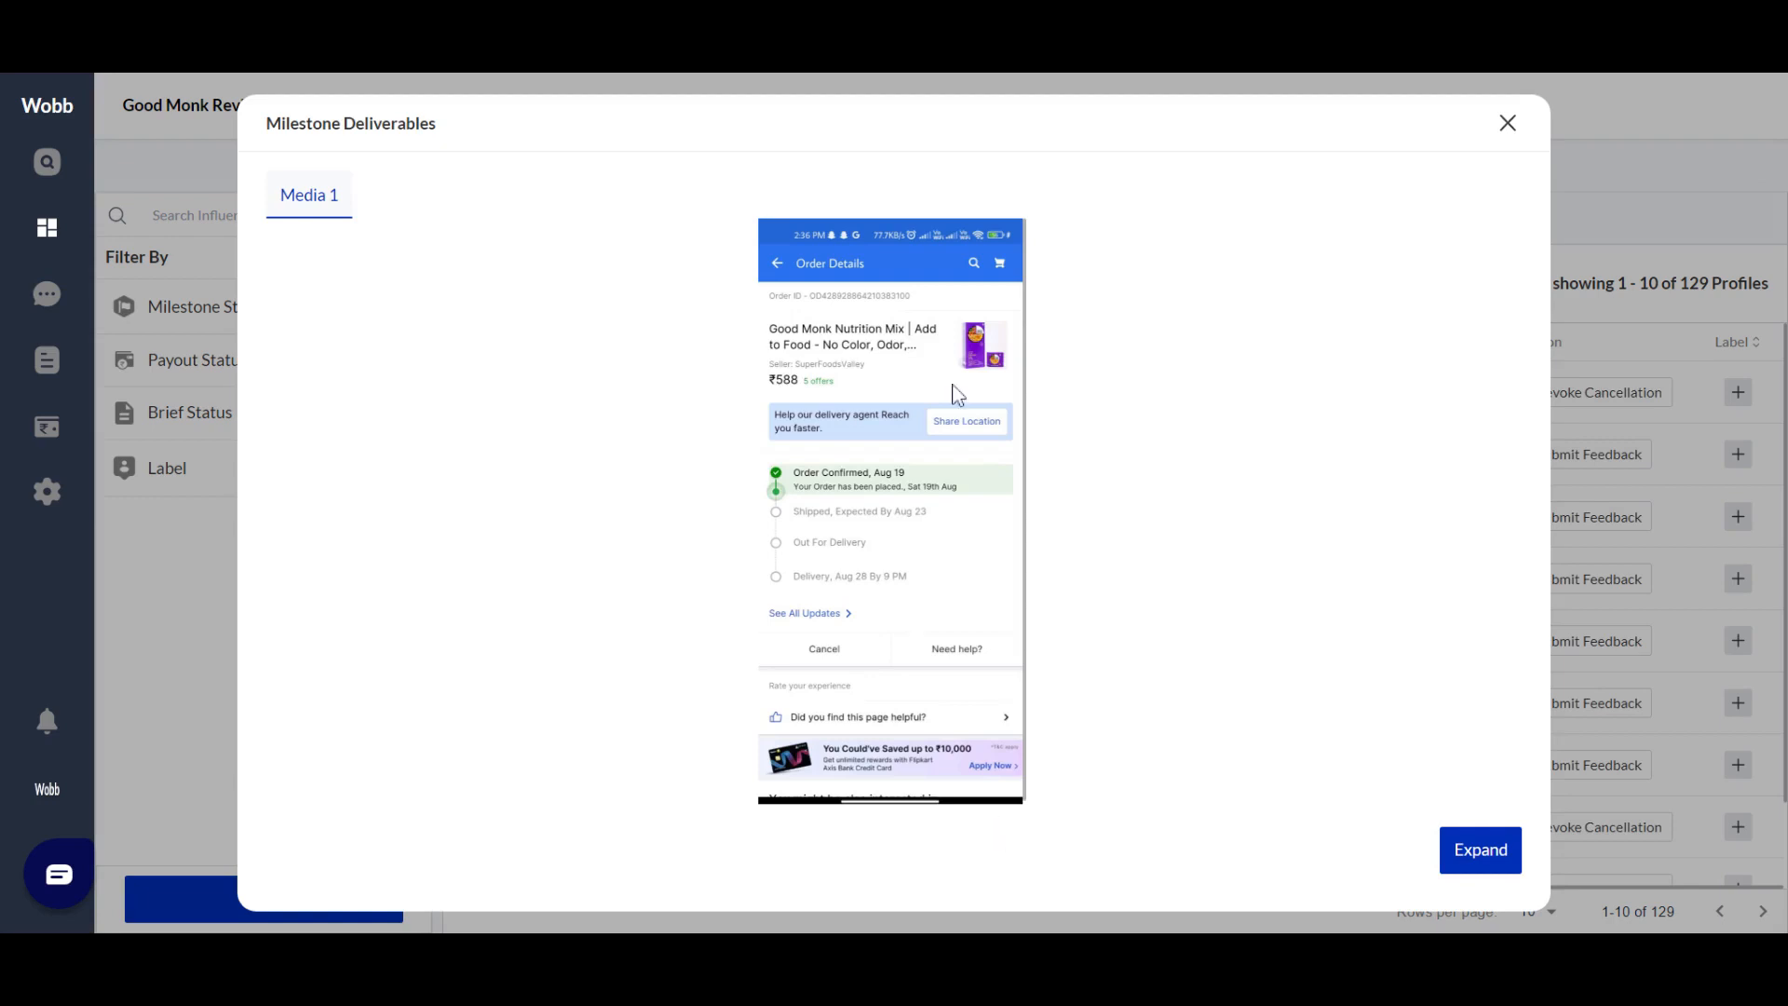
pyautogui.click(1508, 125)
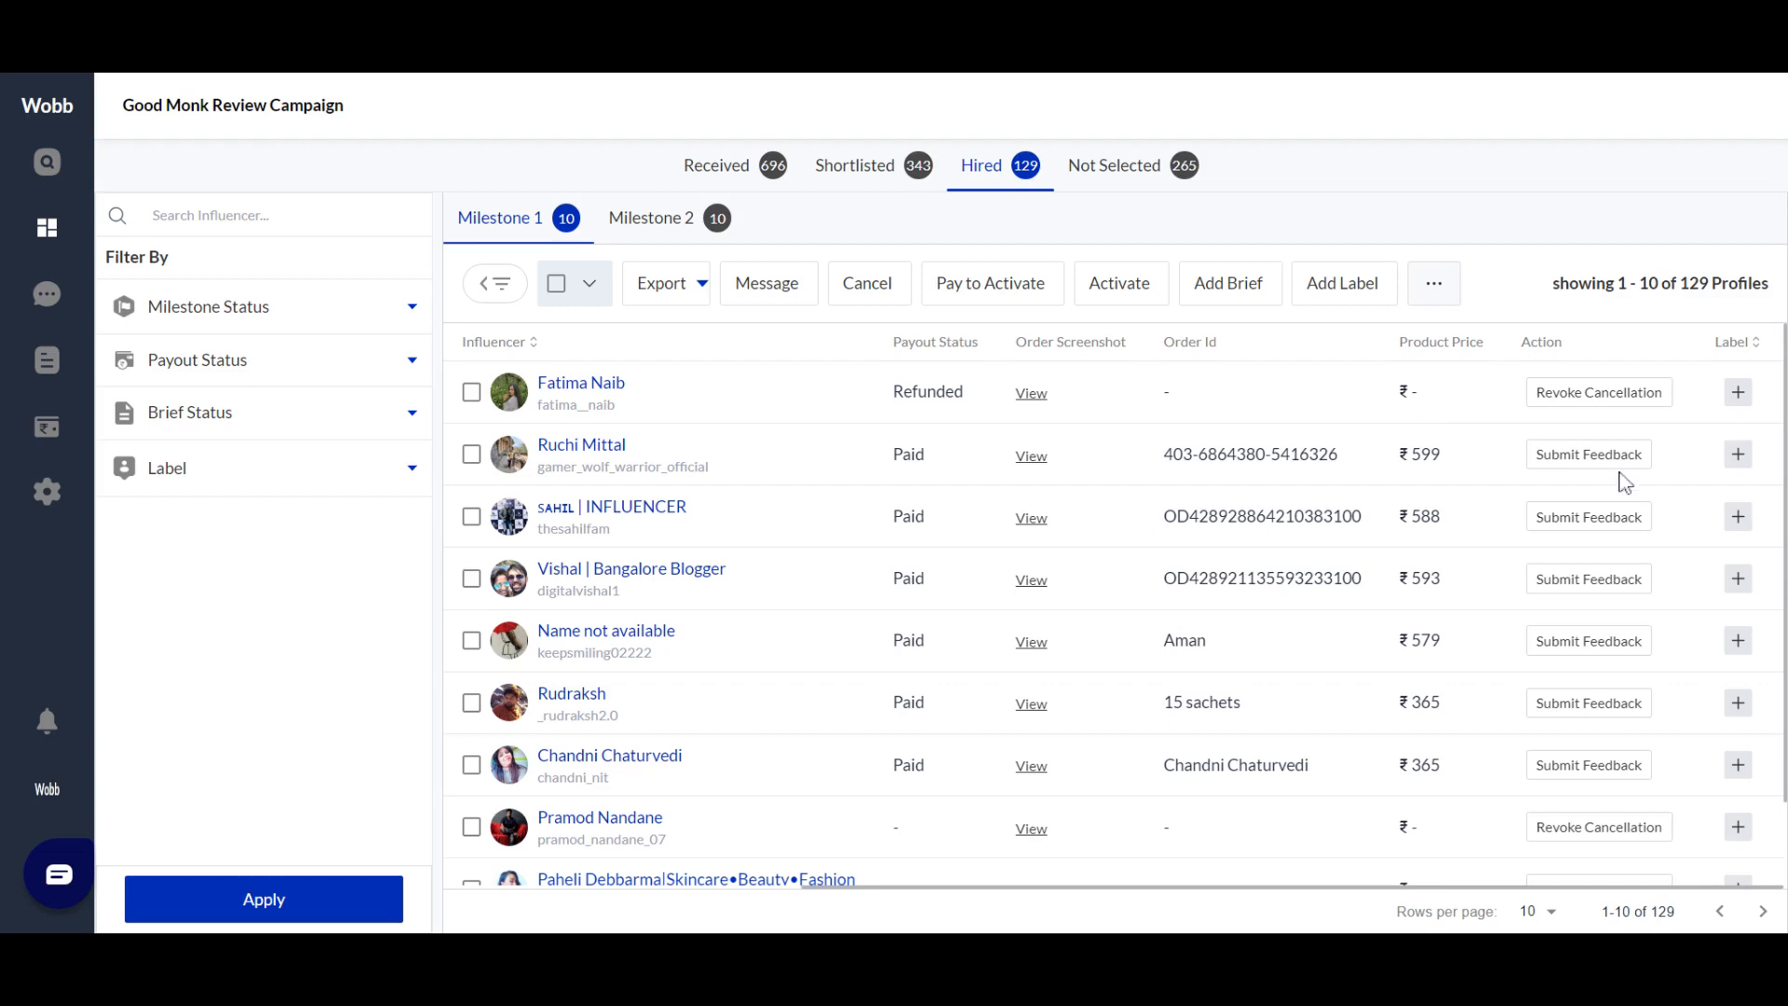
pyautogui.click(1601, 456)
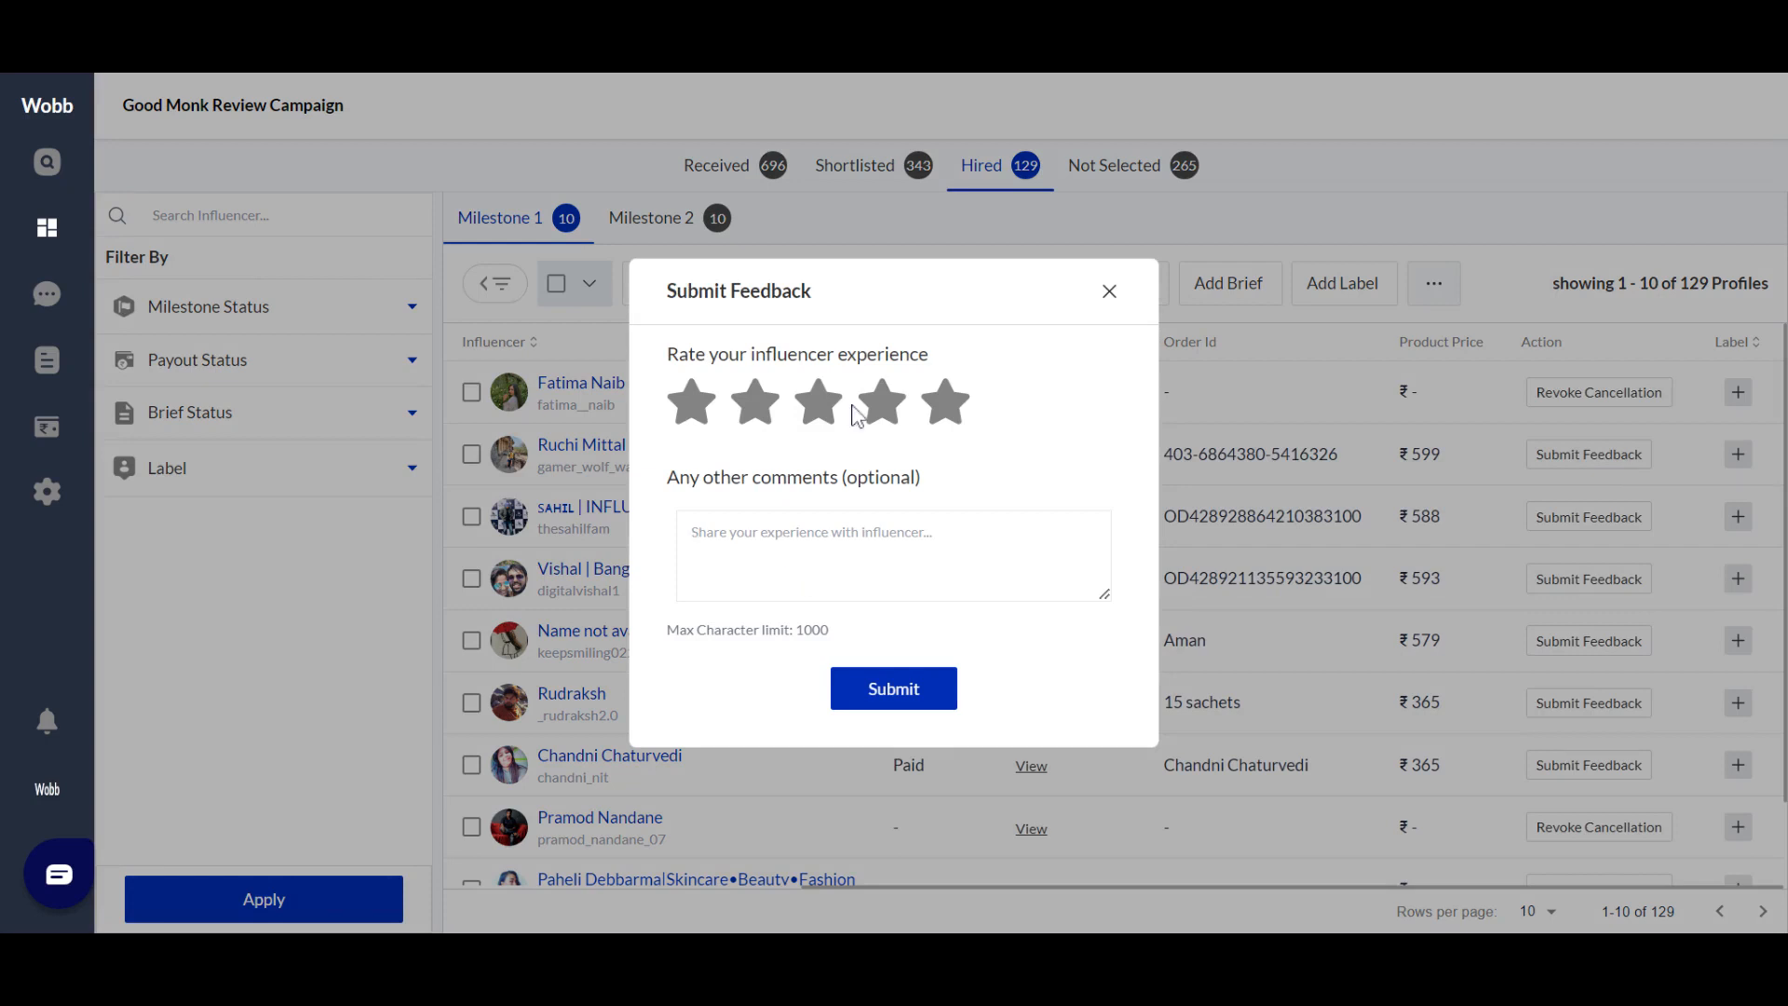
pyautogui.click(852, 553)
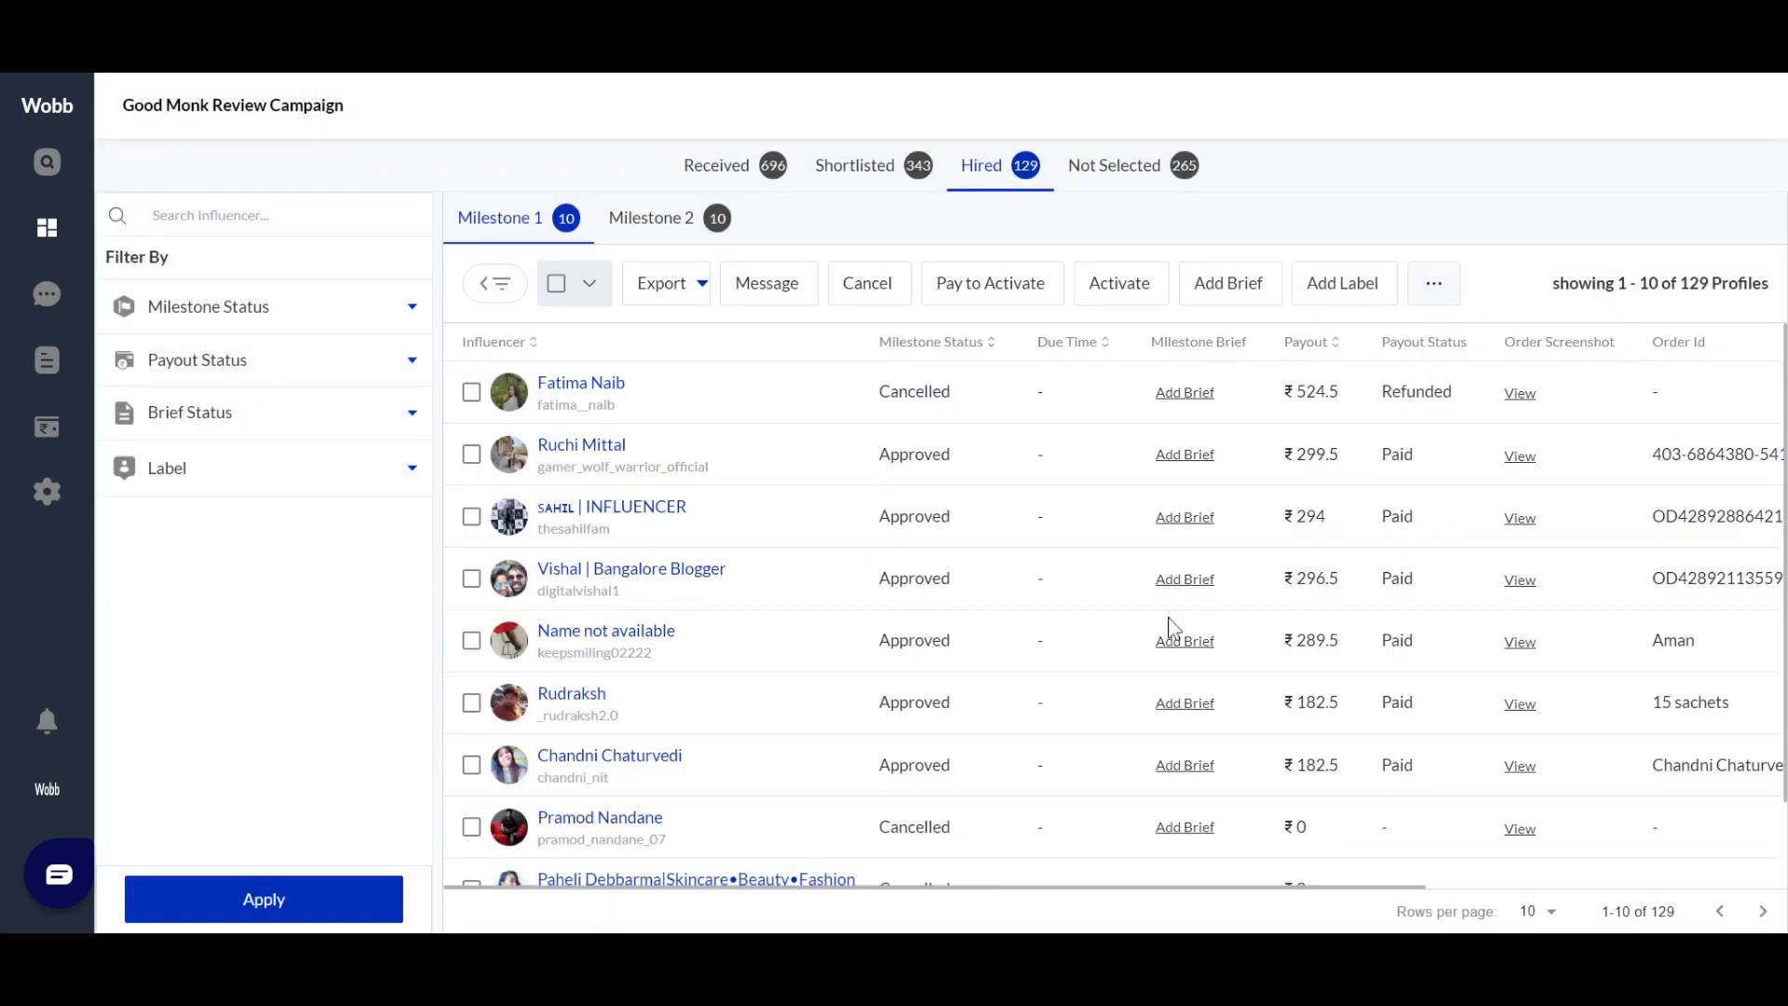
# Review the hired influencers' Milestone 1 approval statuses and the Milestone 2 statuses and payouts
pyautogui.doubleClick(914, 455)
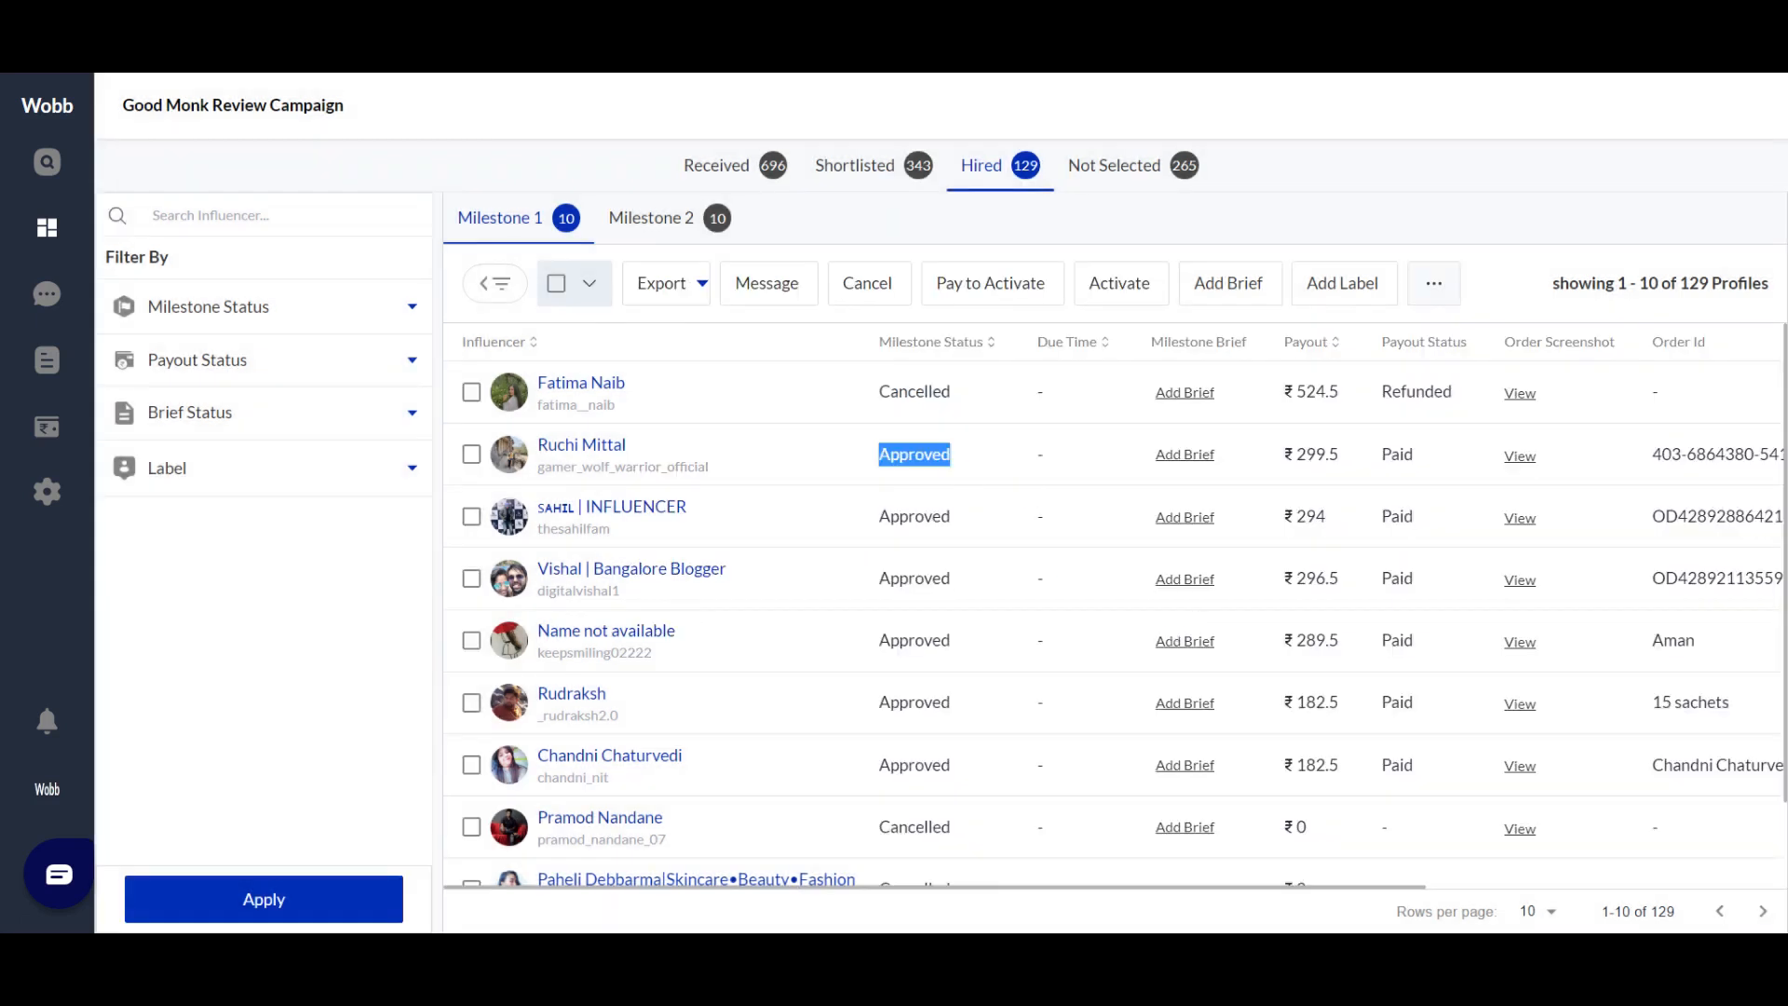
pyautogui.click(902, 512)
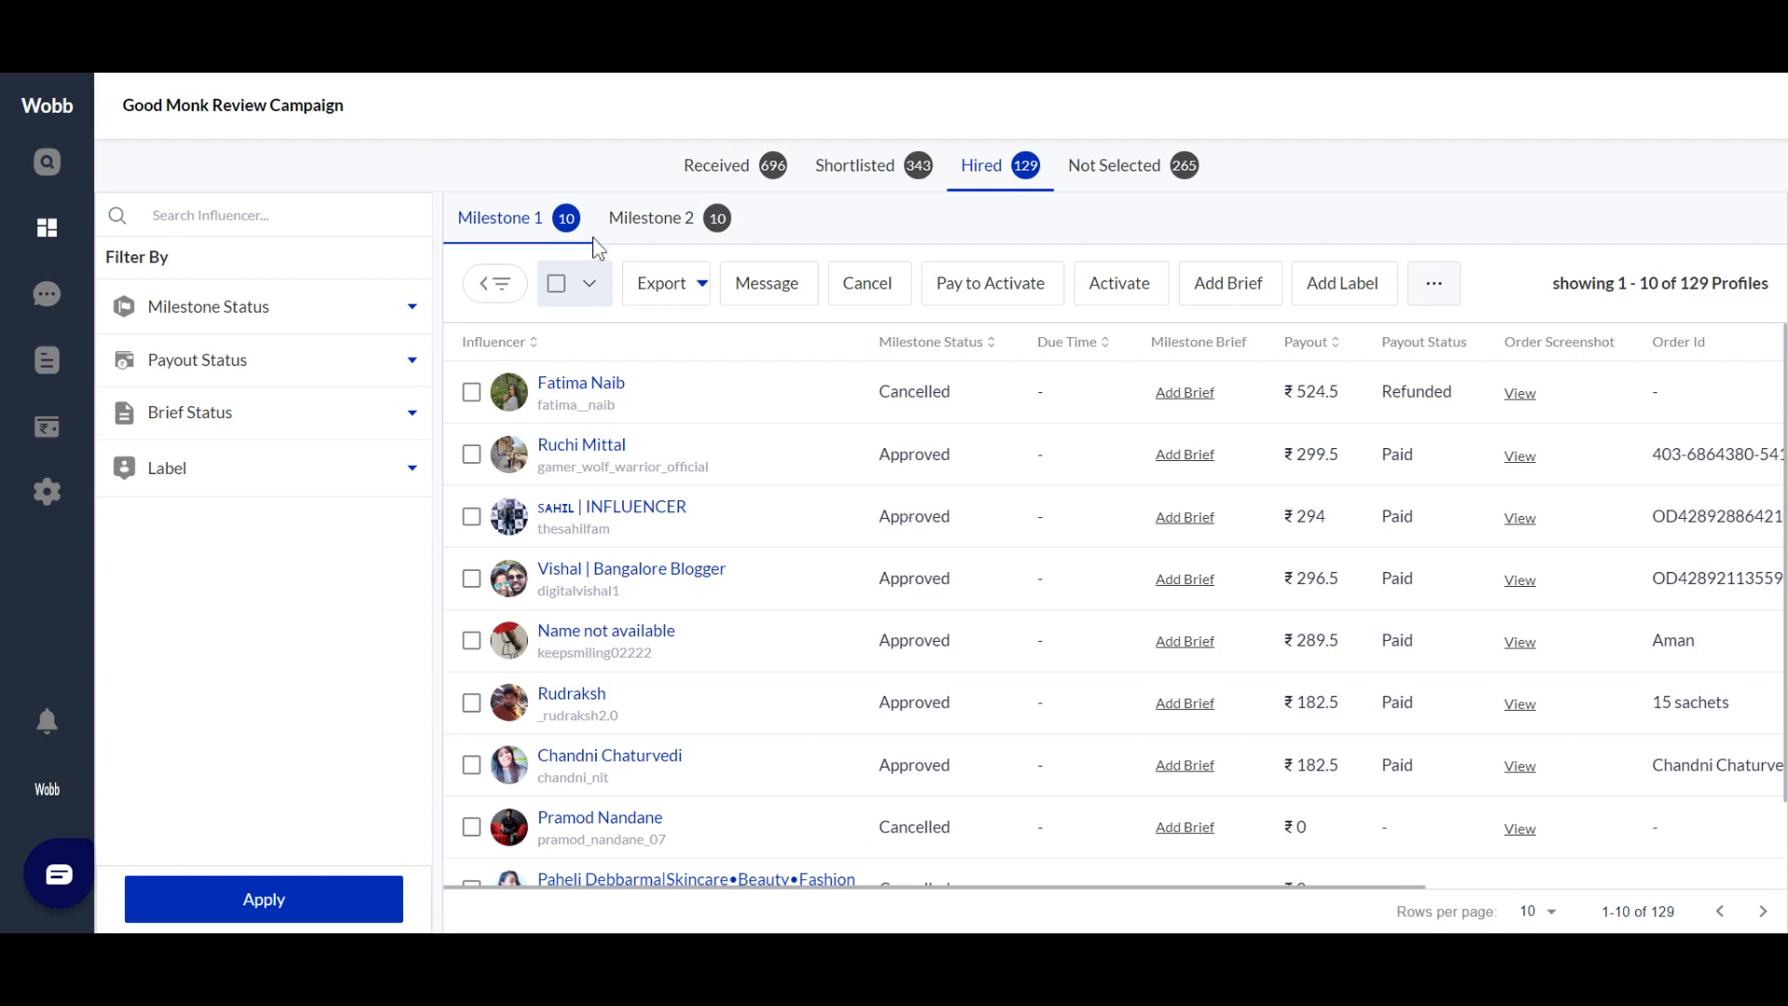
pyautogui.click(695, 234)
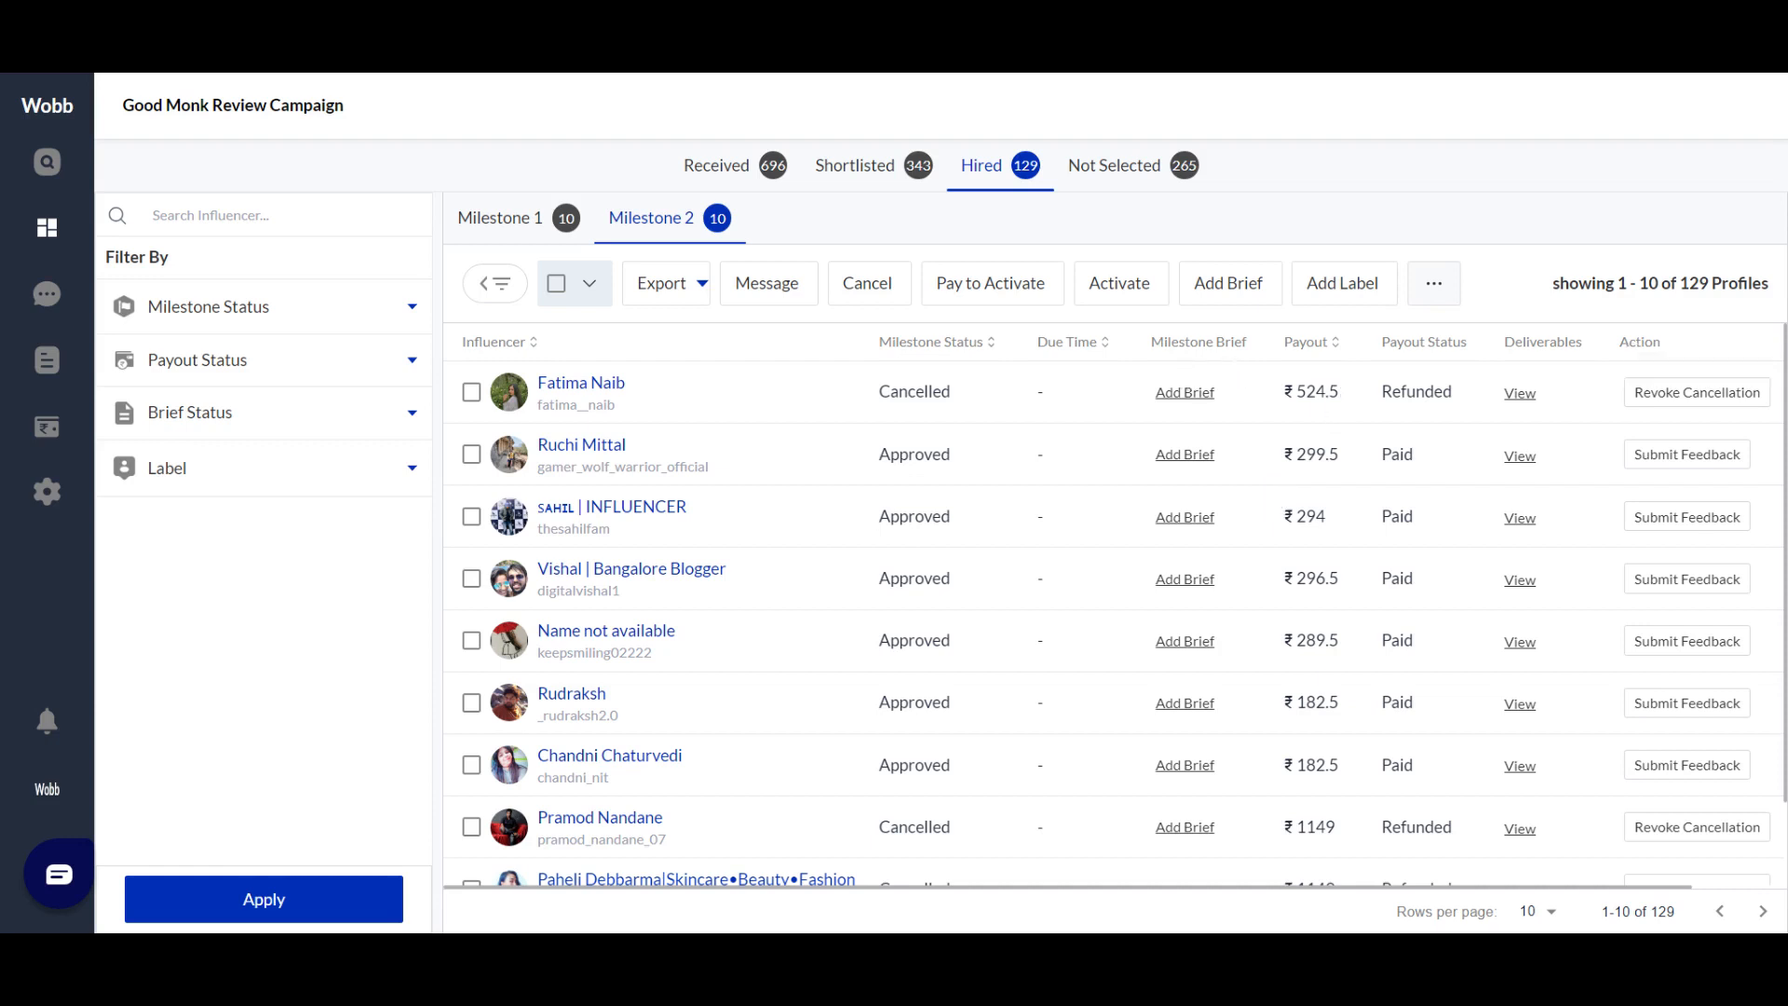
pyautogui.doubleClick(1317, 392)
pyautogui.click(1347, 212)
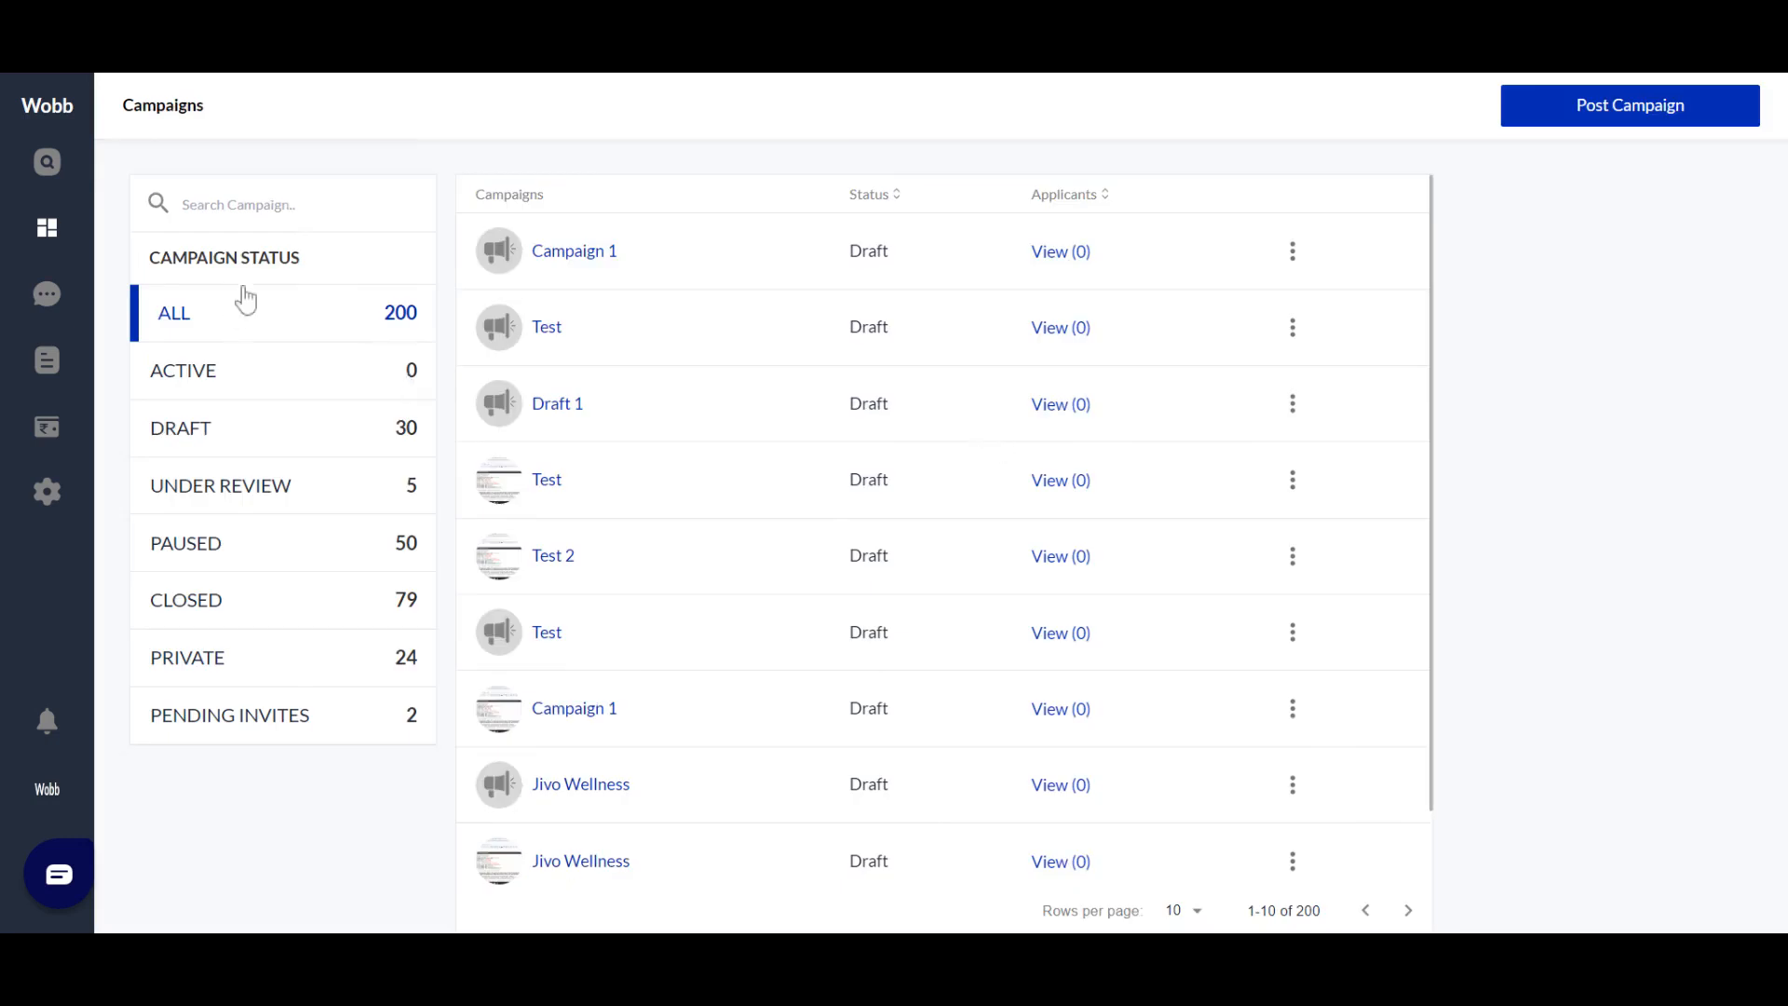
# Open messaging and look through the Chocoholic Revolution group conversation and its list of selectable influencers
pyautogui.click(43, 317)
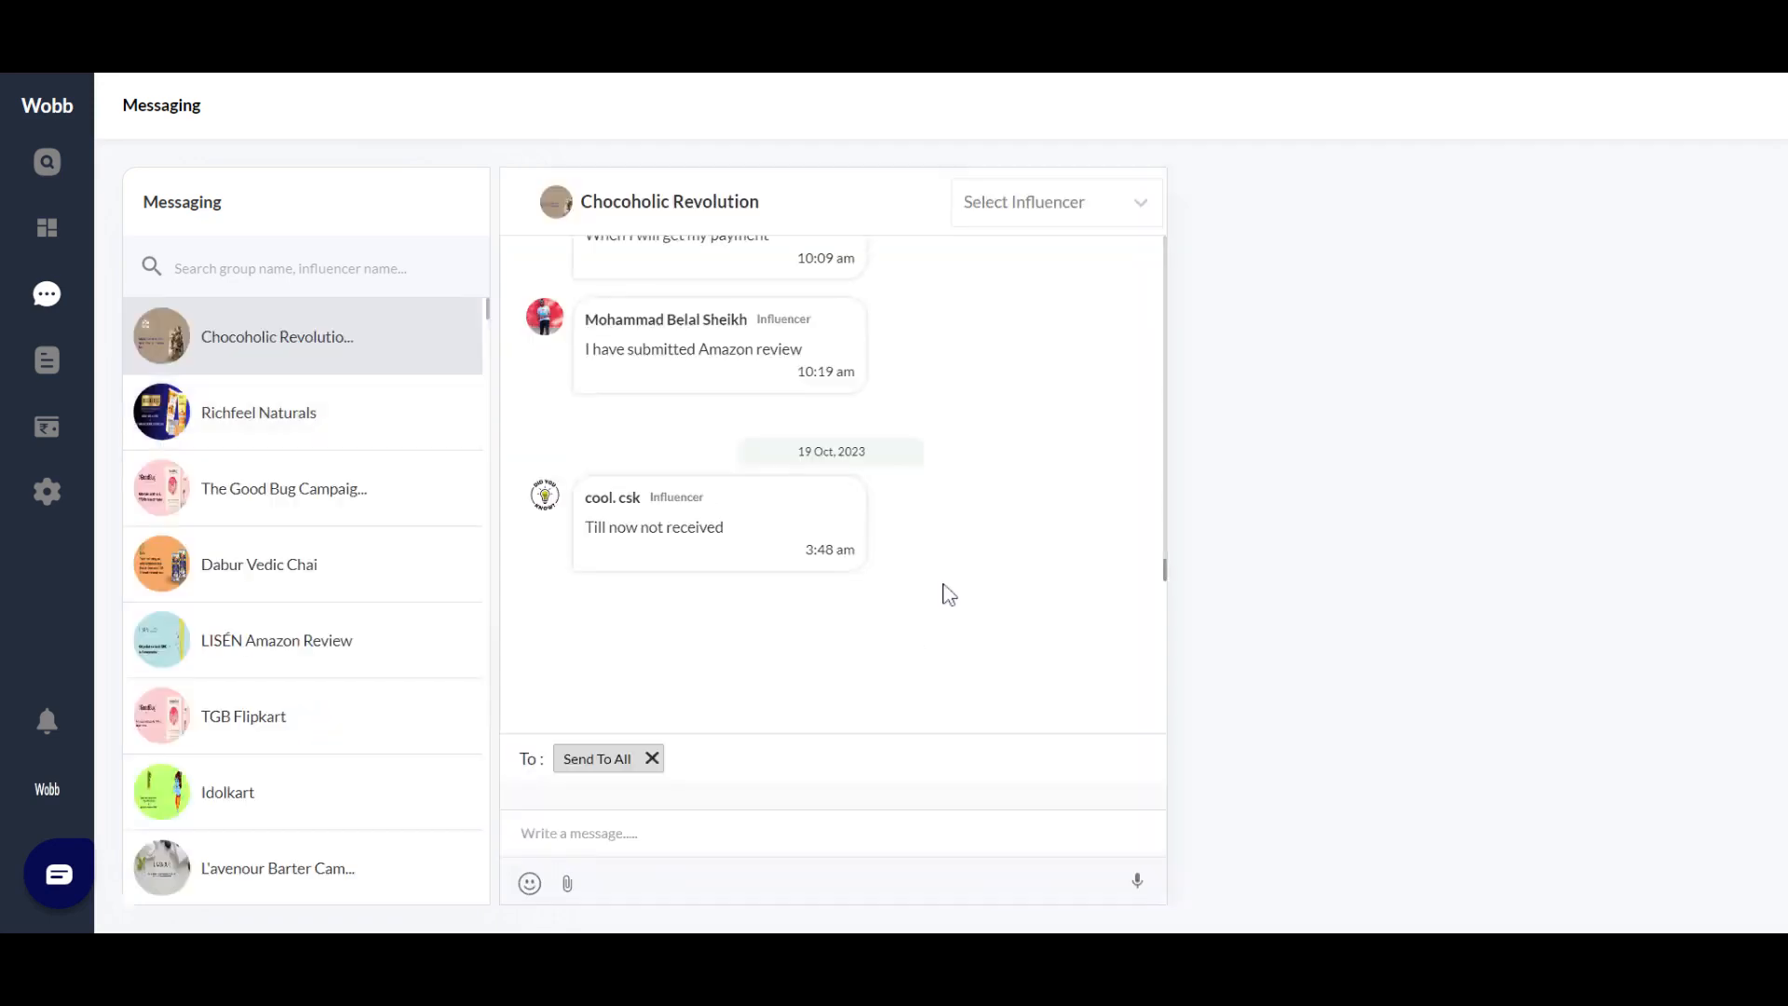
pyautogui.scroll(10, 948, 587)
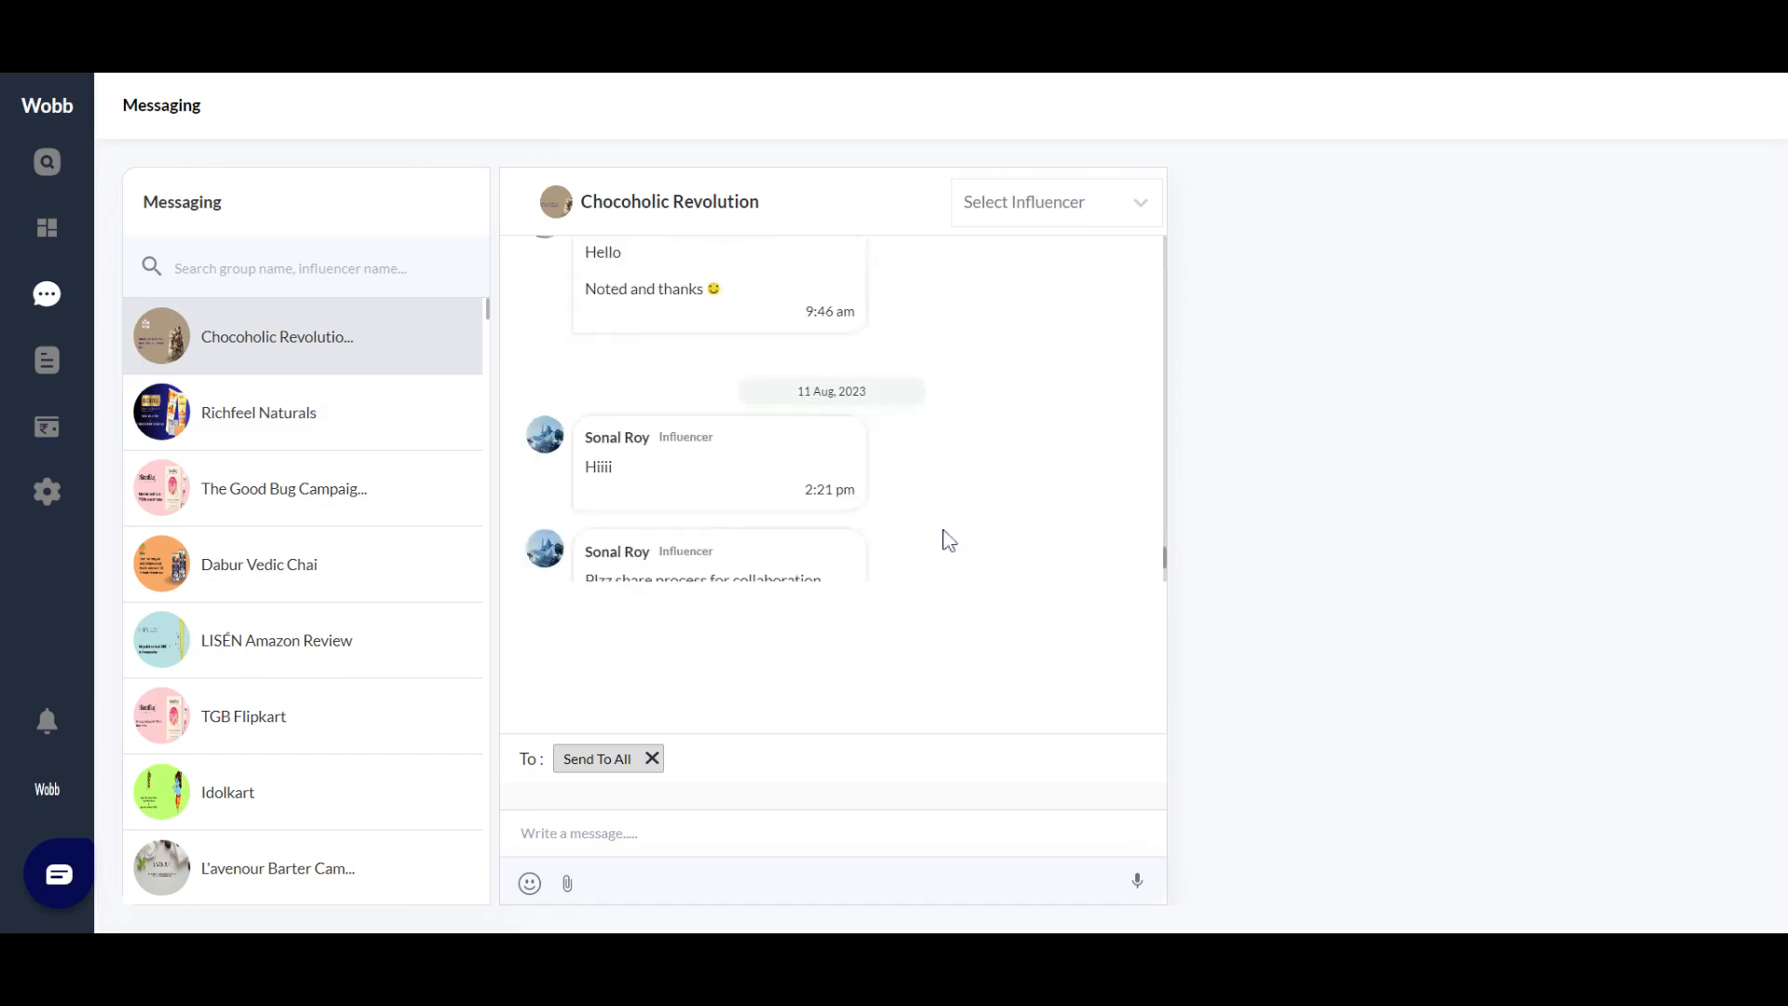
pyautogui.scroll(-5, 952, 512)
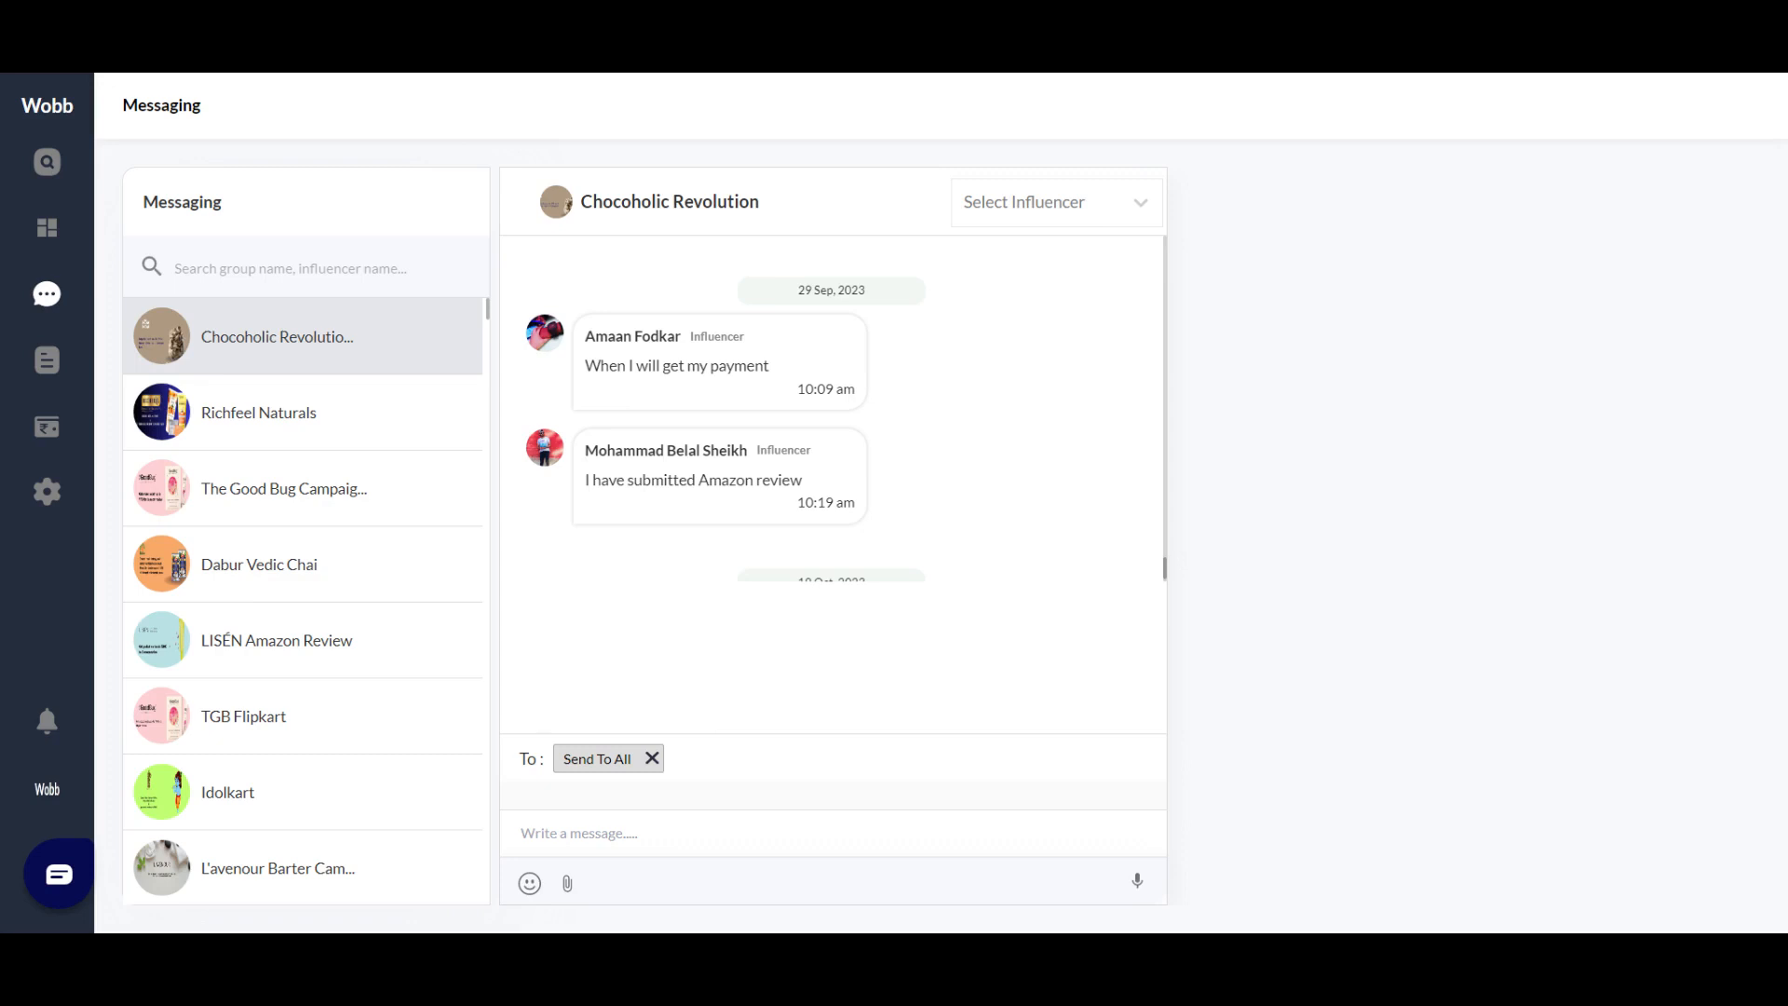
pyautogui.click(1052, 202)
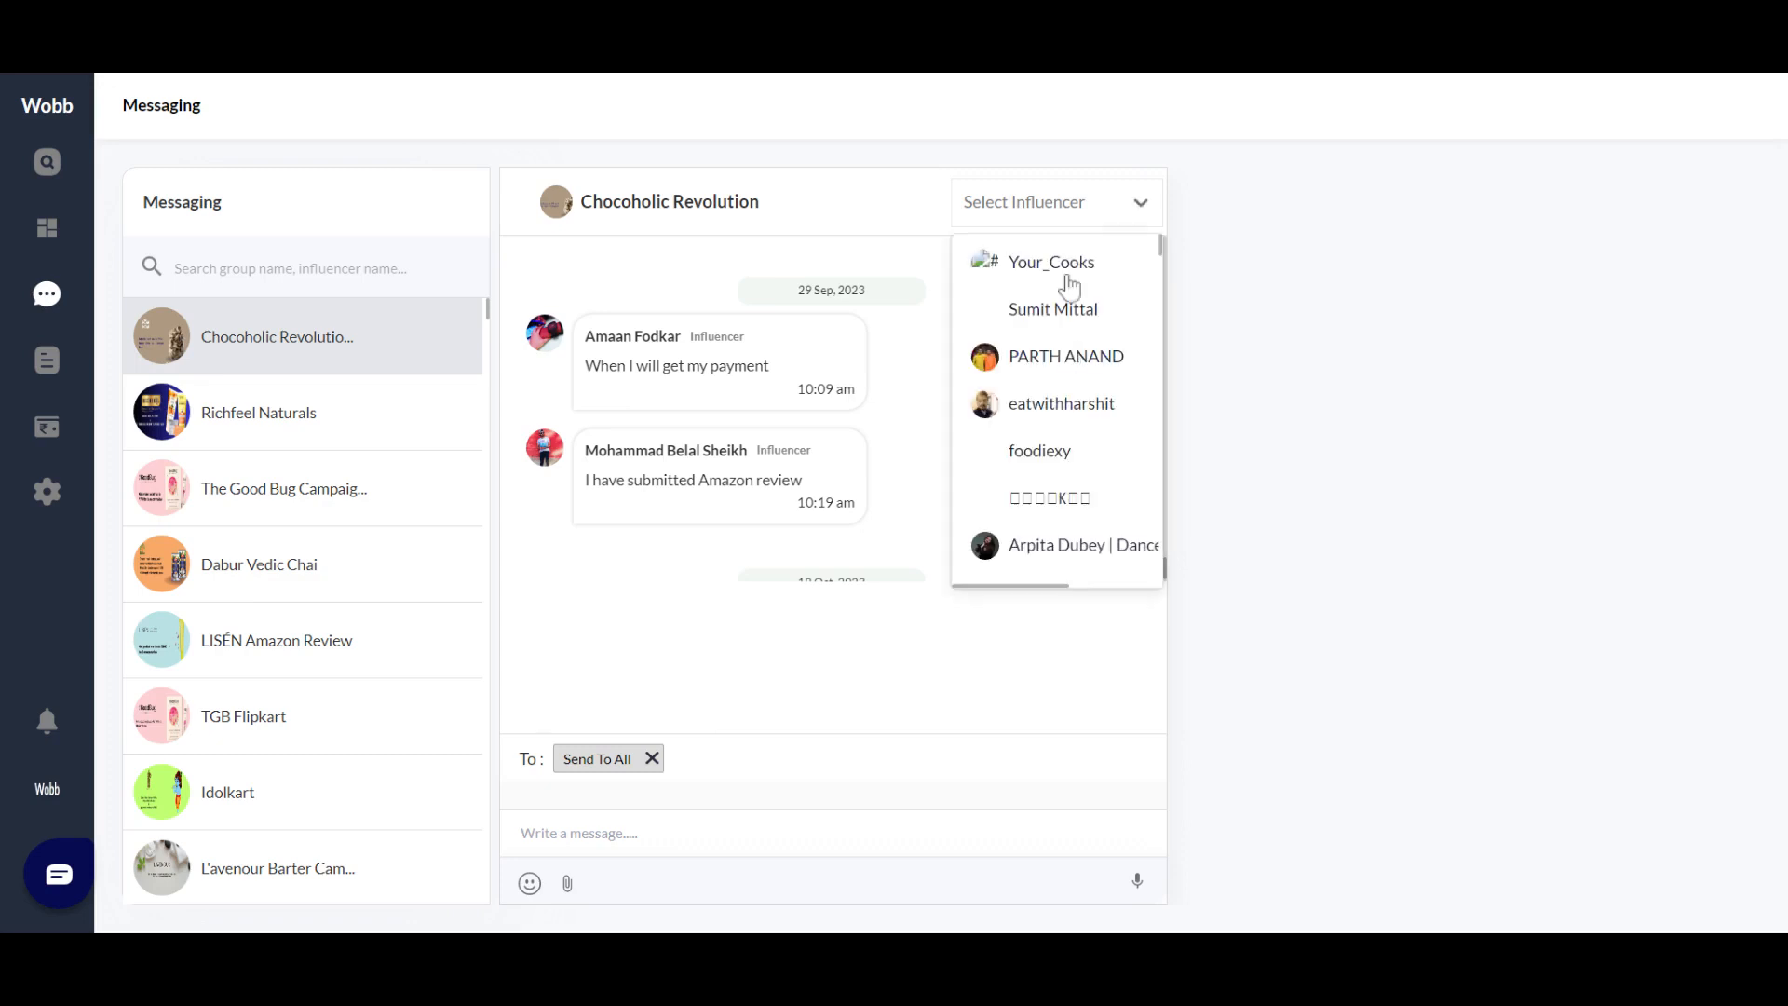
pyautogui.click(1078, 220)
# Generate an influencer tracking report by username/profile URL, imported from the Good Monk Review Campaign, and check the report list
pyautogui.moveTo(47, 363)
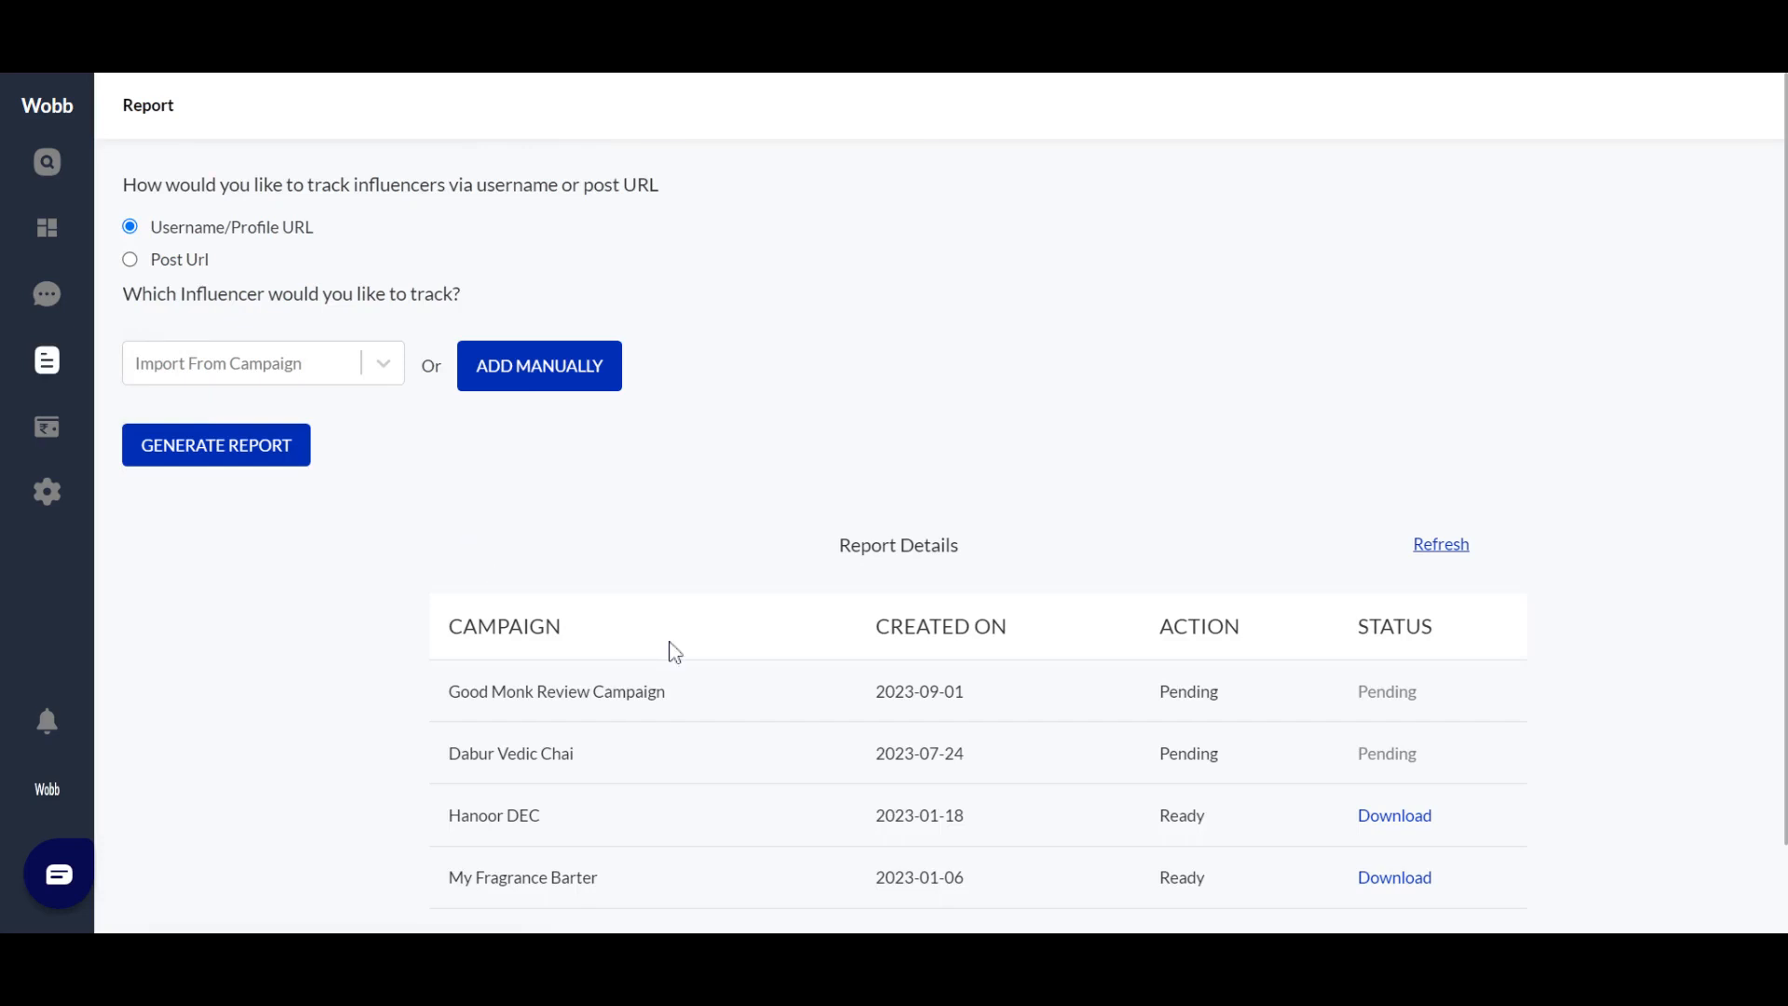
pyautogui.scroll(-1, 675, 651)
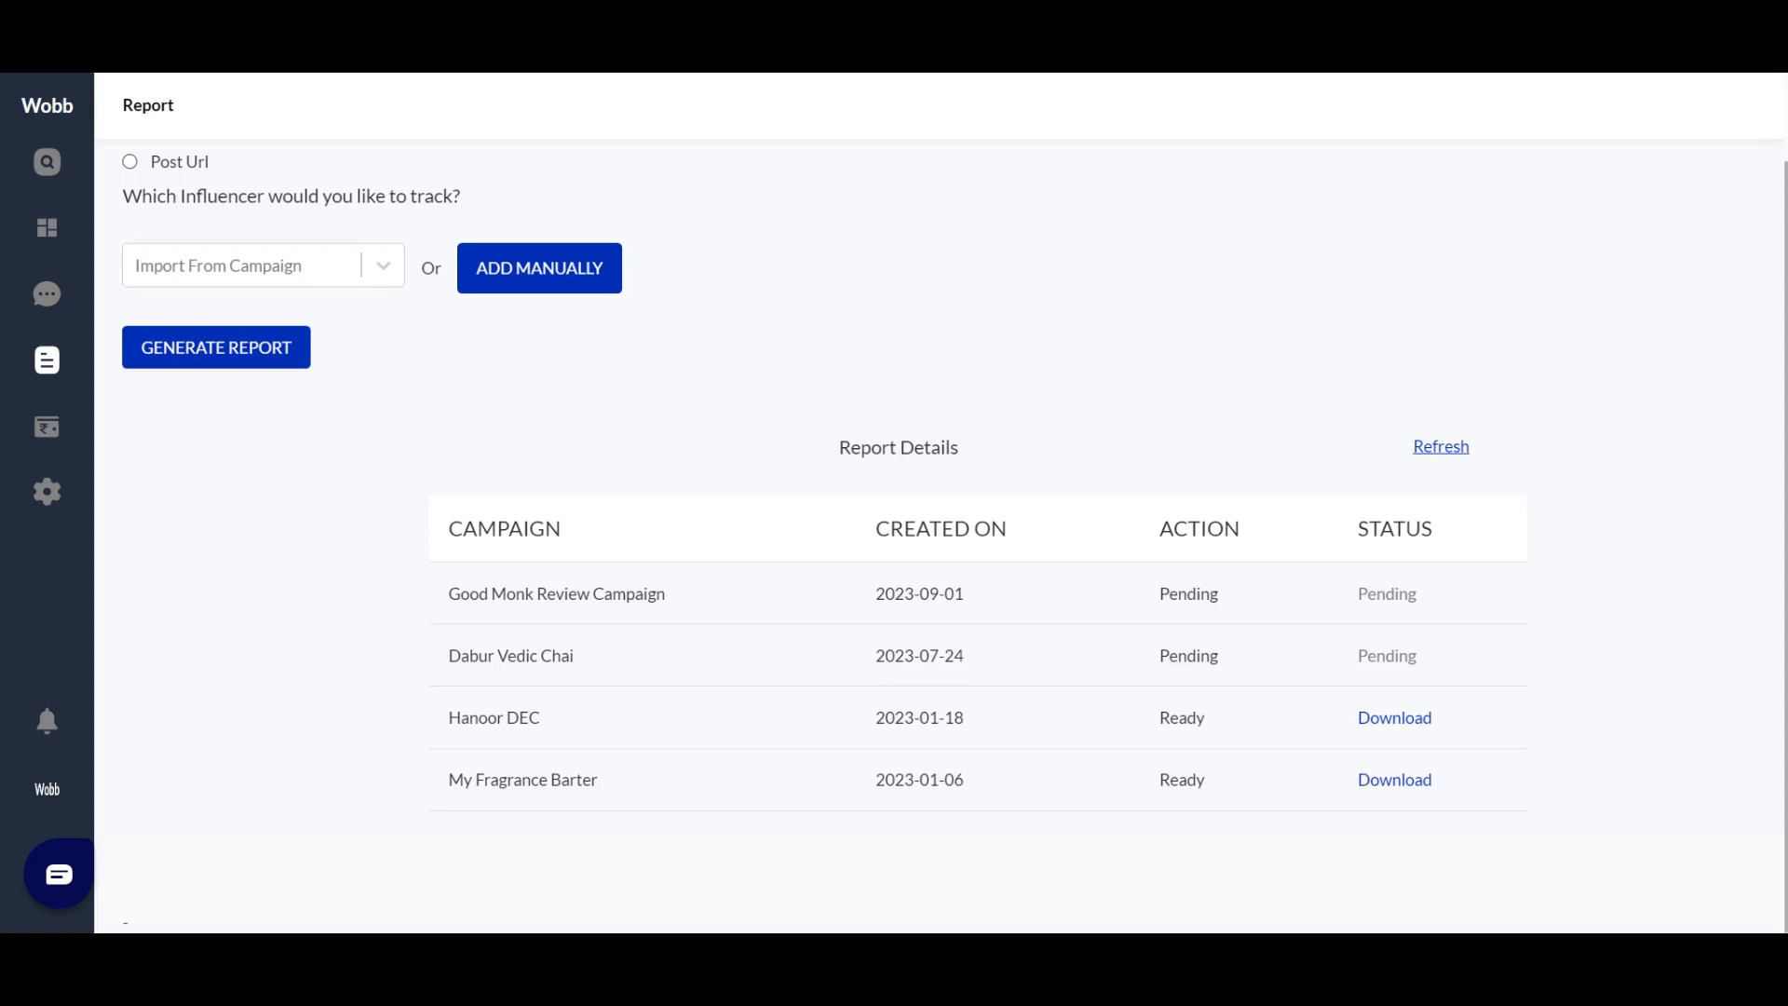
pyautogui.scroll(1, 671, 658)
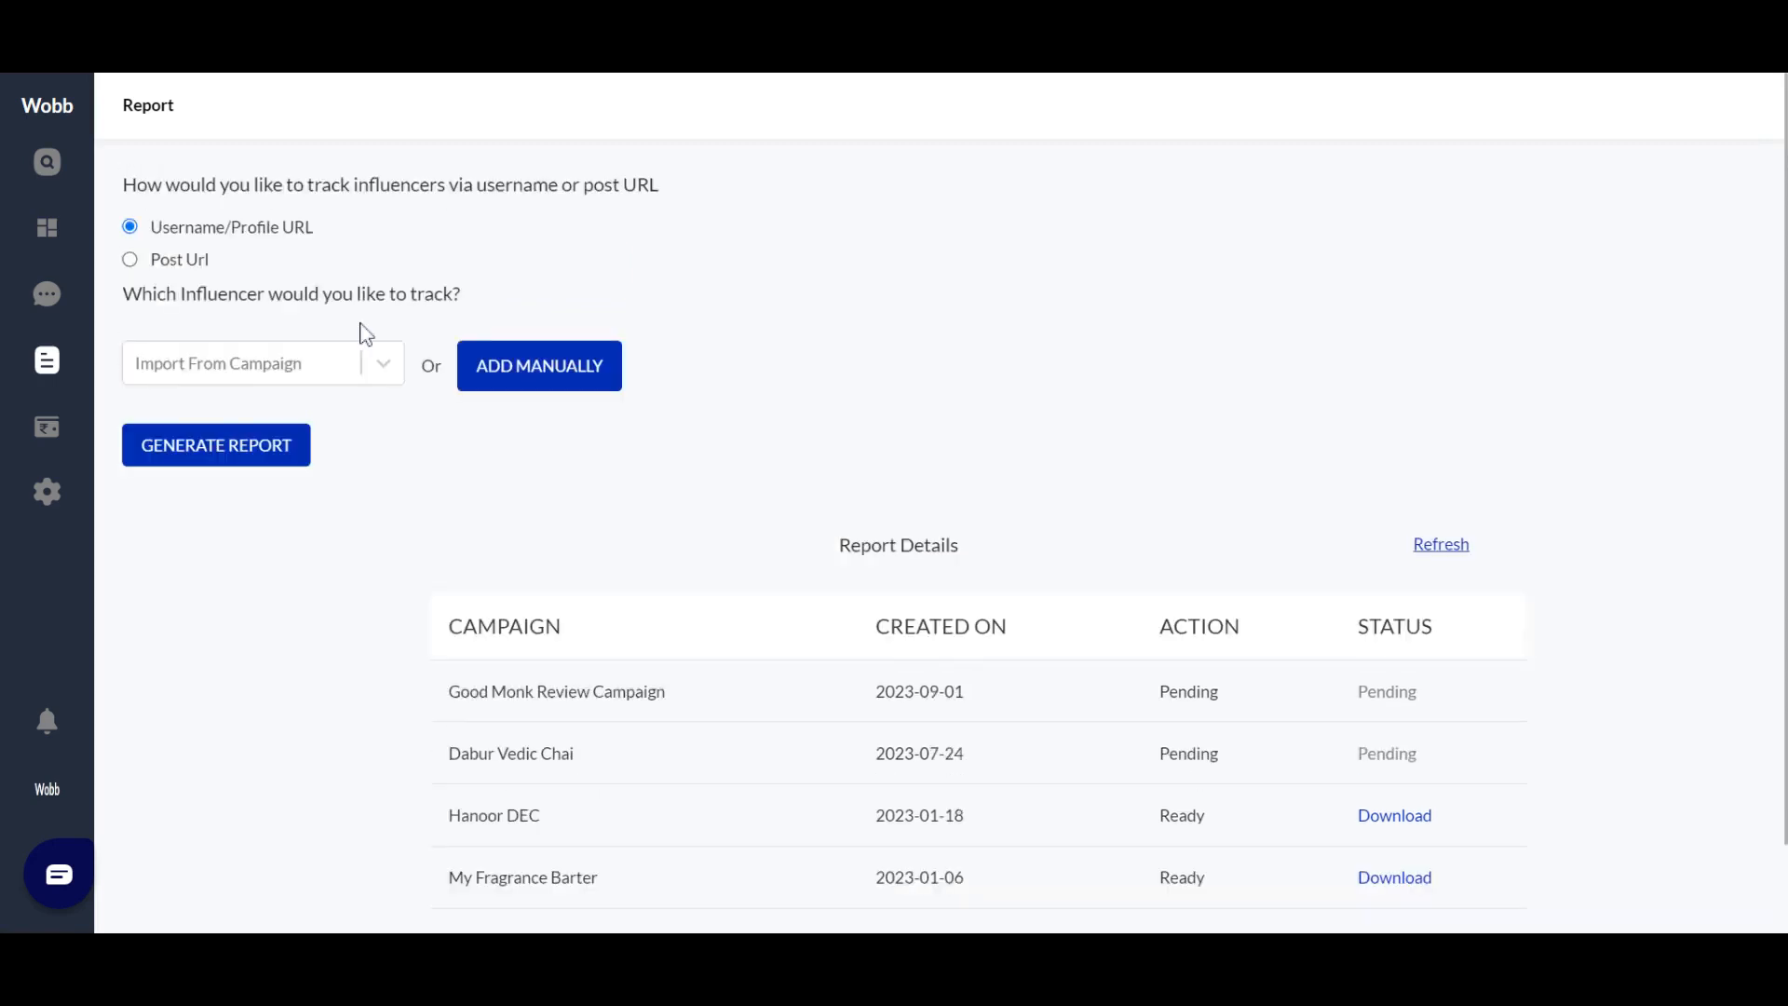
pyautogui.click(321, 382)
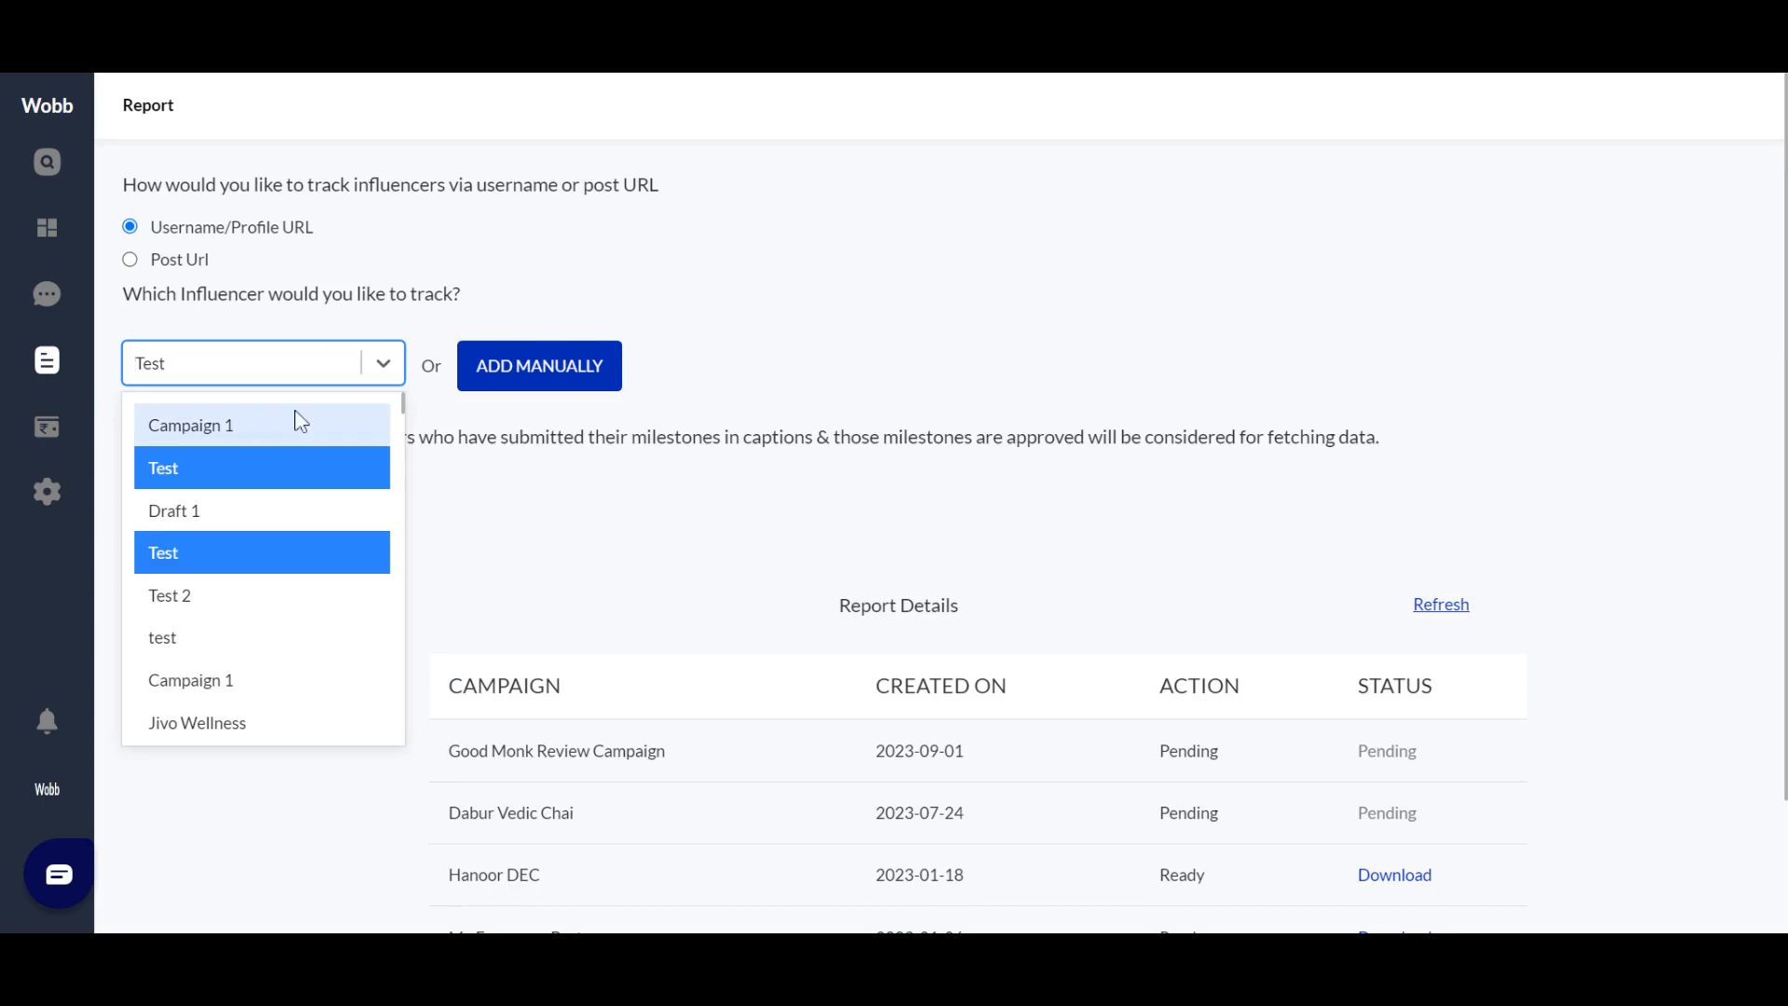
pyautogui.write('goo')
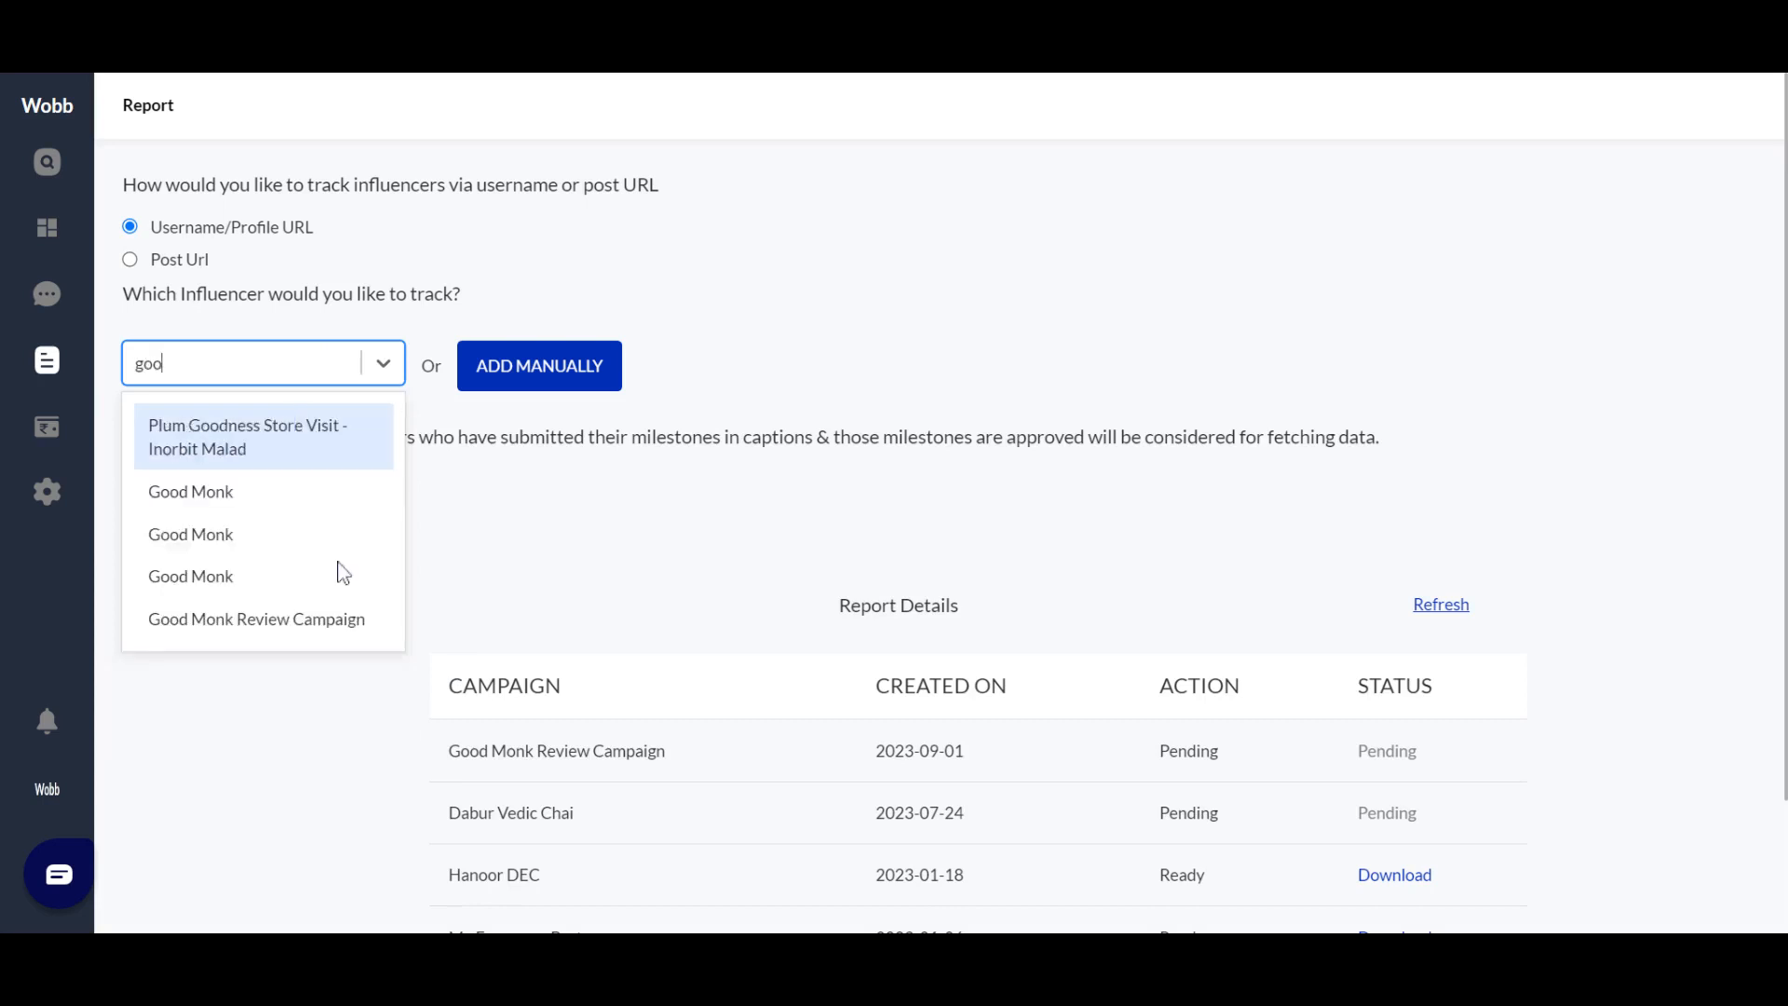
pyautogui.click(300, 626)
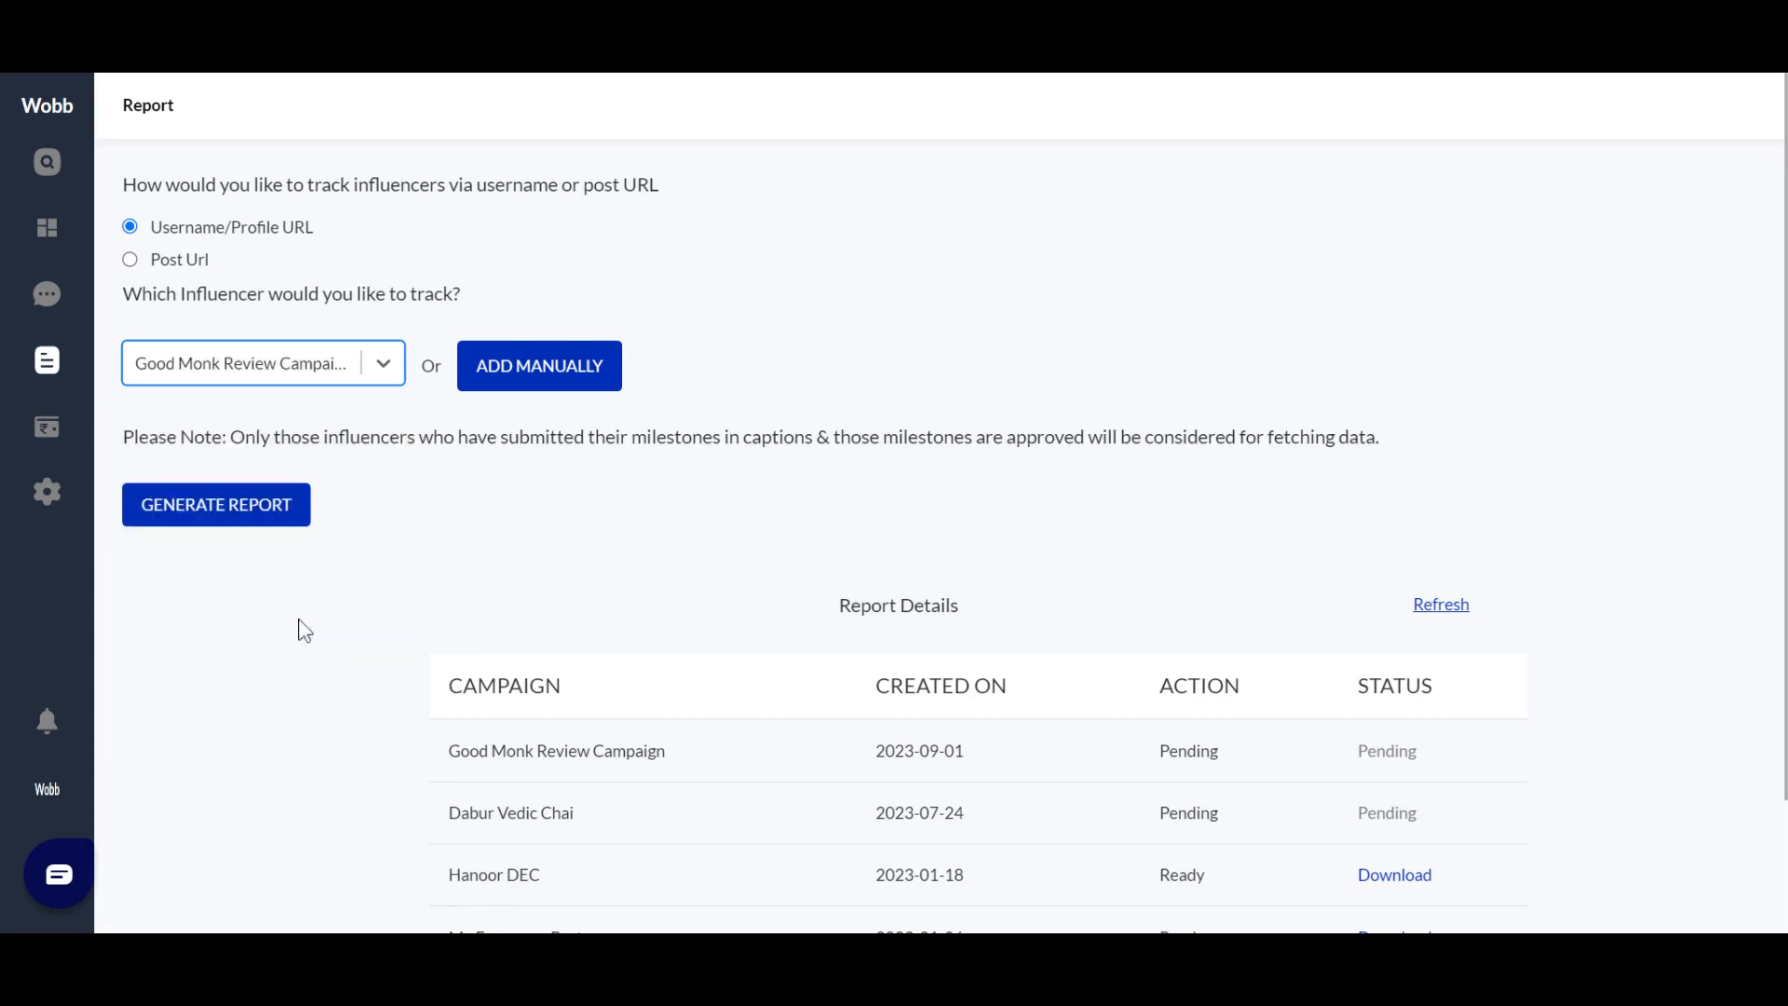
pyautogui.click(268, 509)
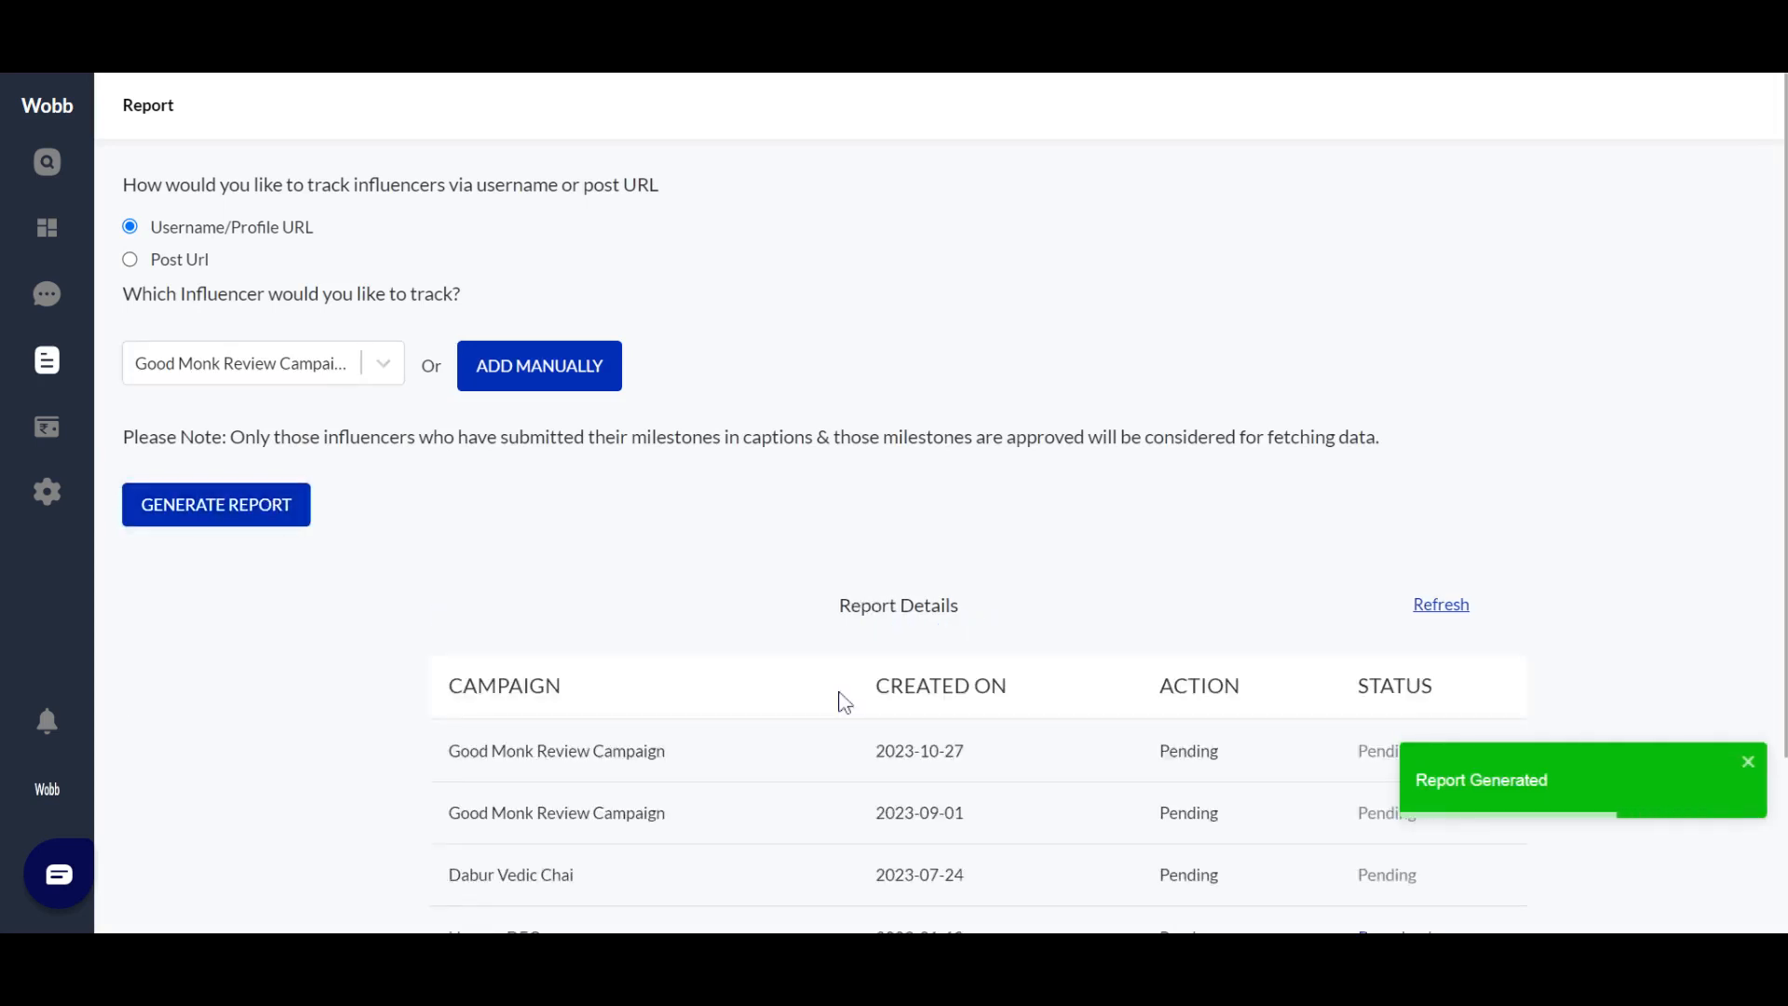
pyautogui.scroll(-3, 843, 702)
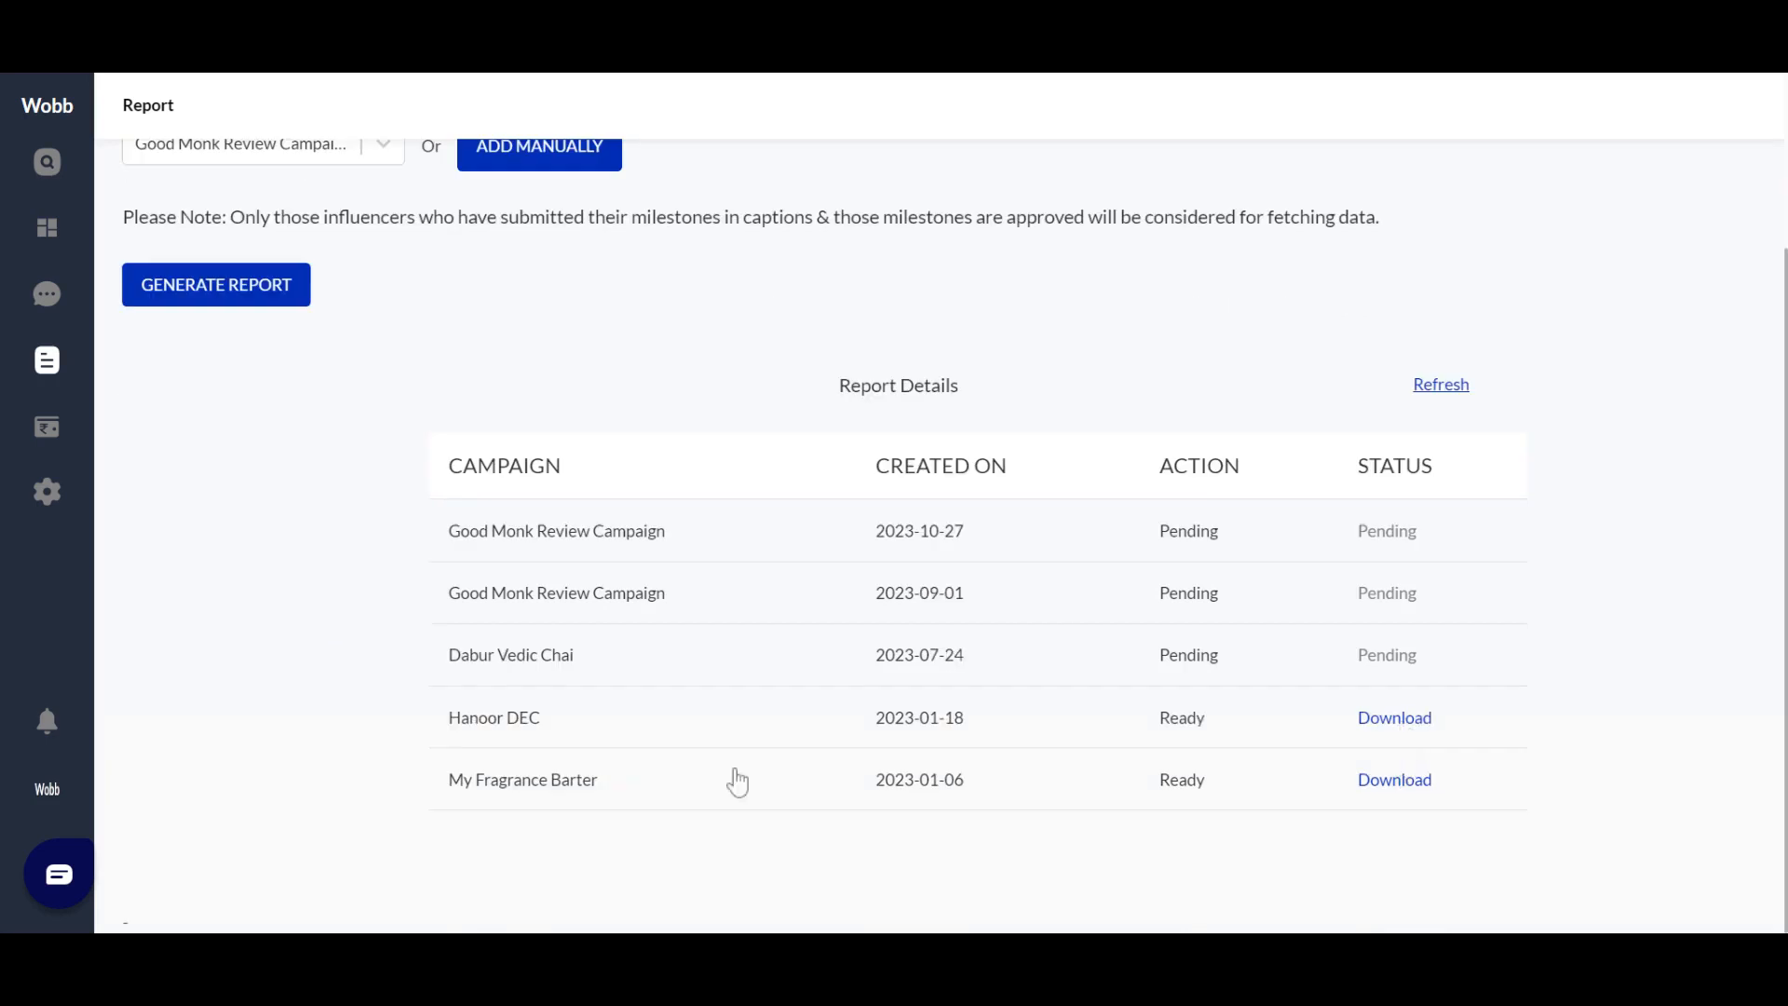
pyautogui.scroll(3, 307, 312)
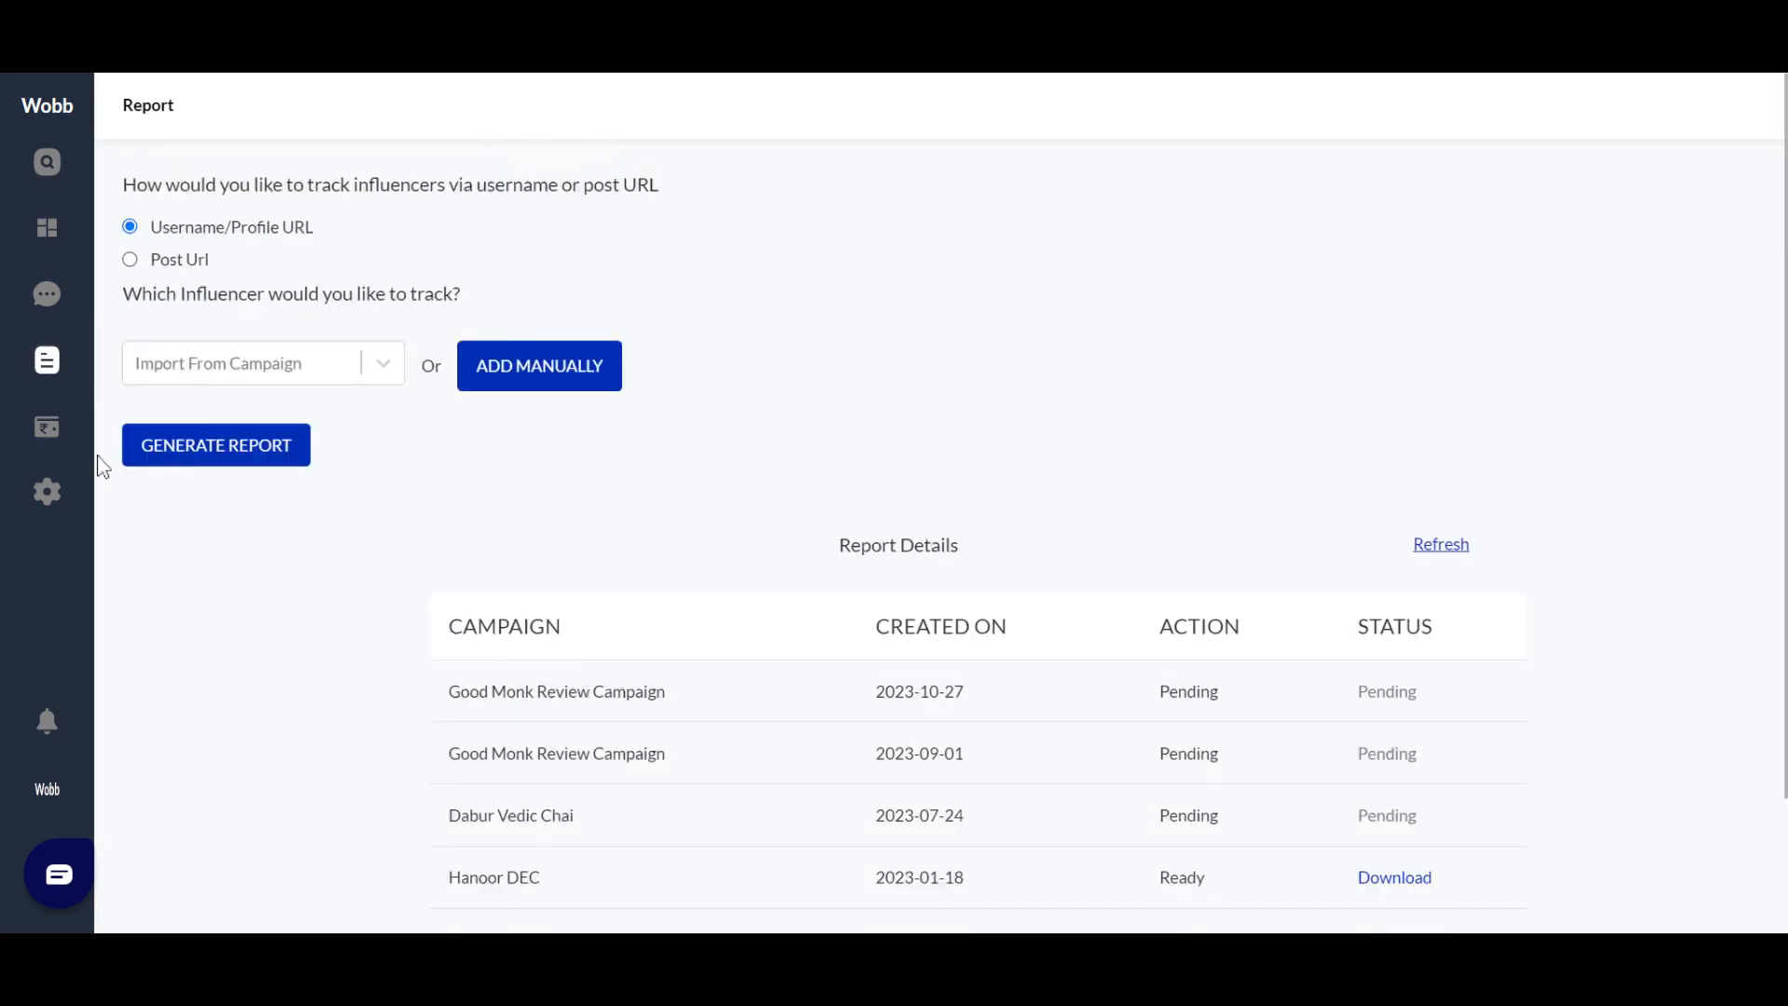
# Open the transactions history and look over its entries and campaign filter
pyautogui.moveTo(62, 430)
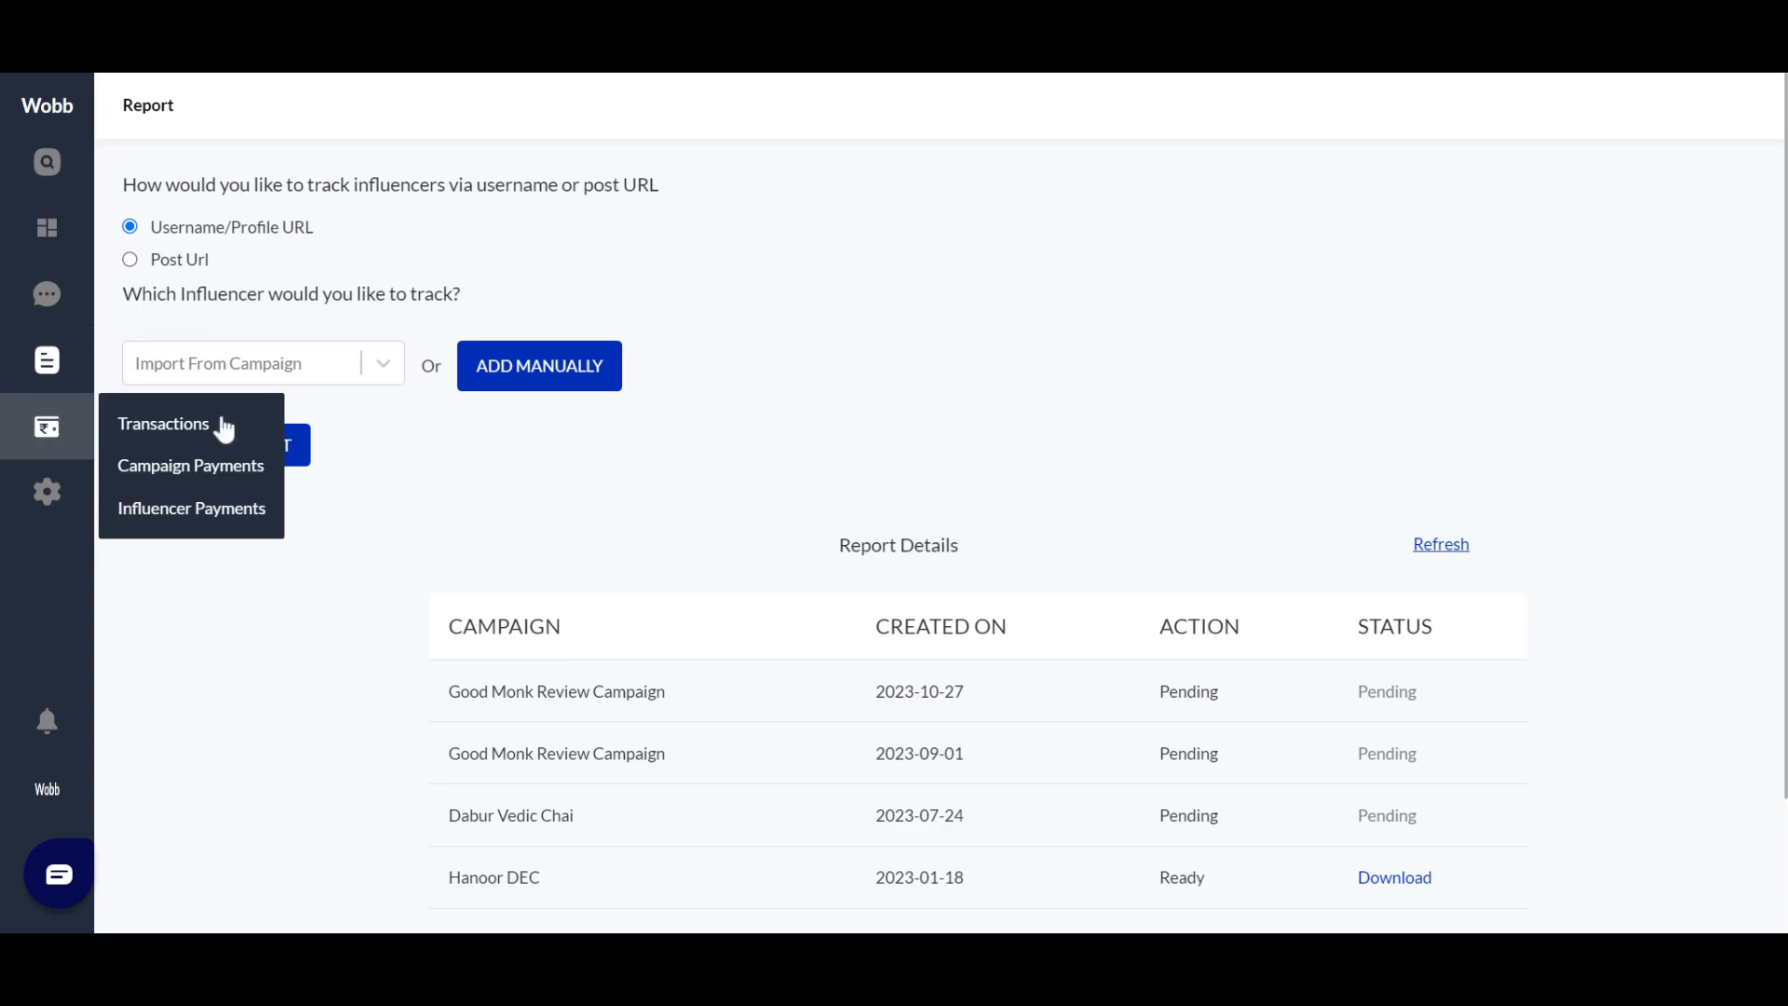
pyautogui.click(224, 427)
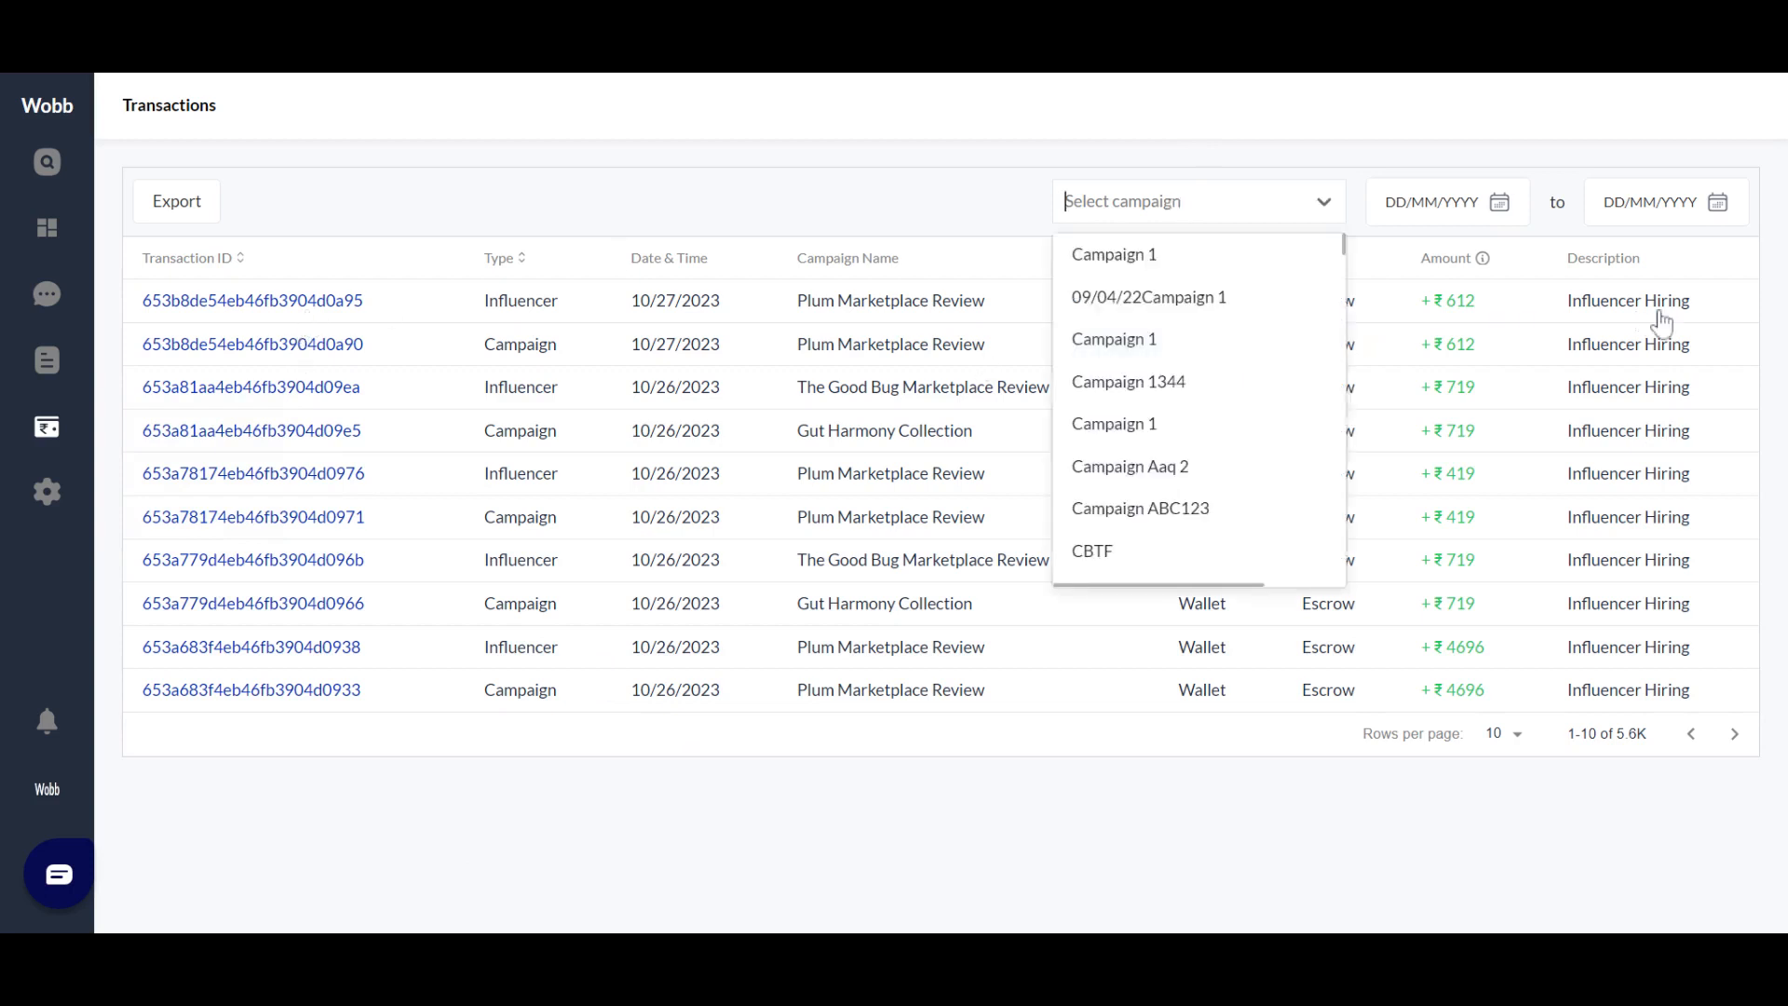
# Open the settings and examine the available ecommerce, marketplace and email integrations along with the billing options
pyautogui.click(71, 501)
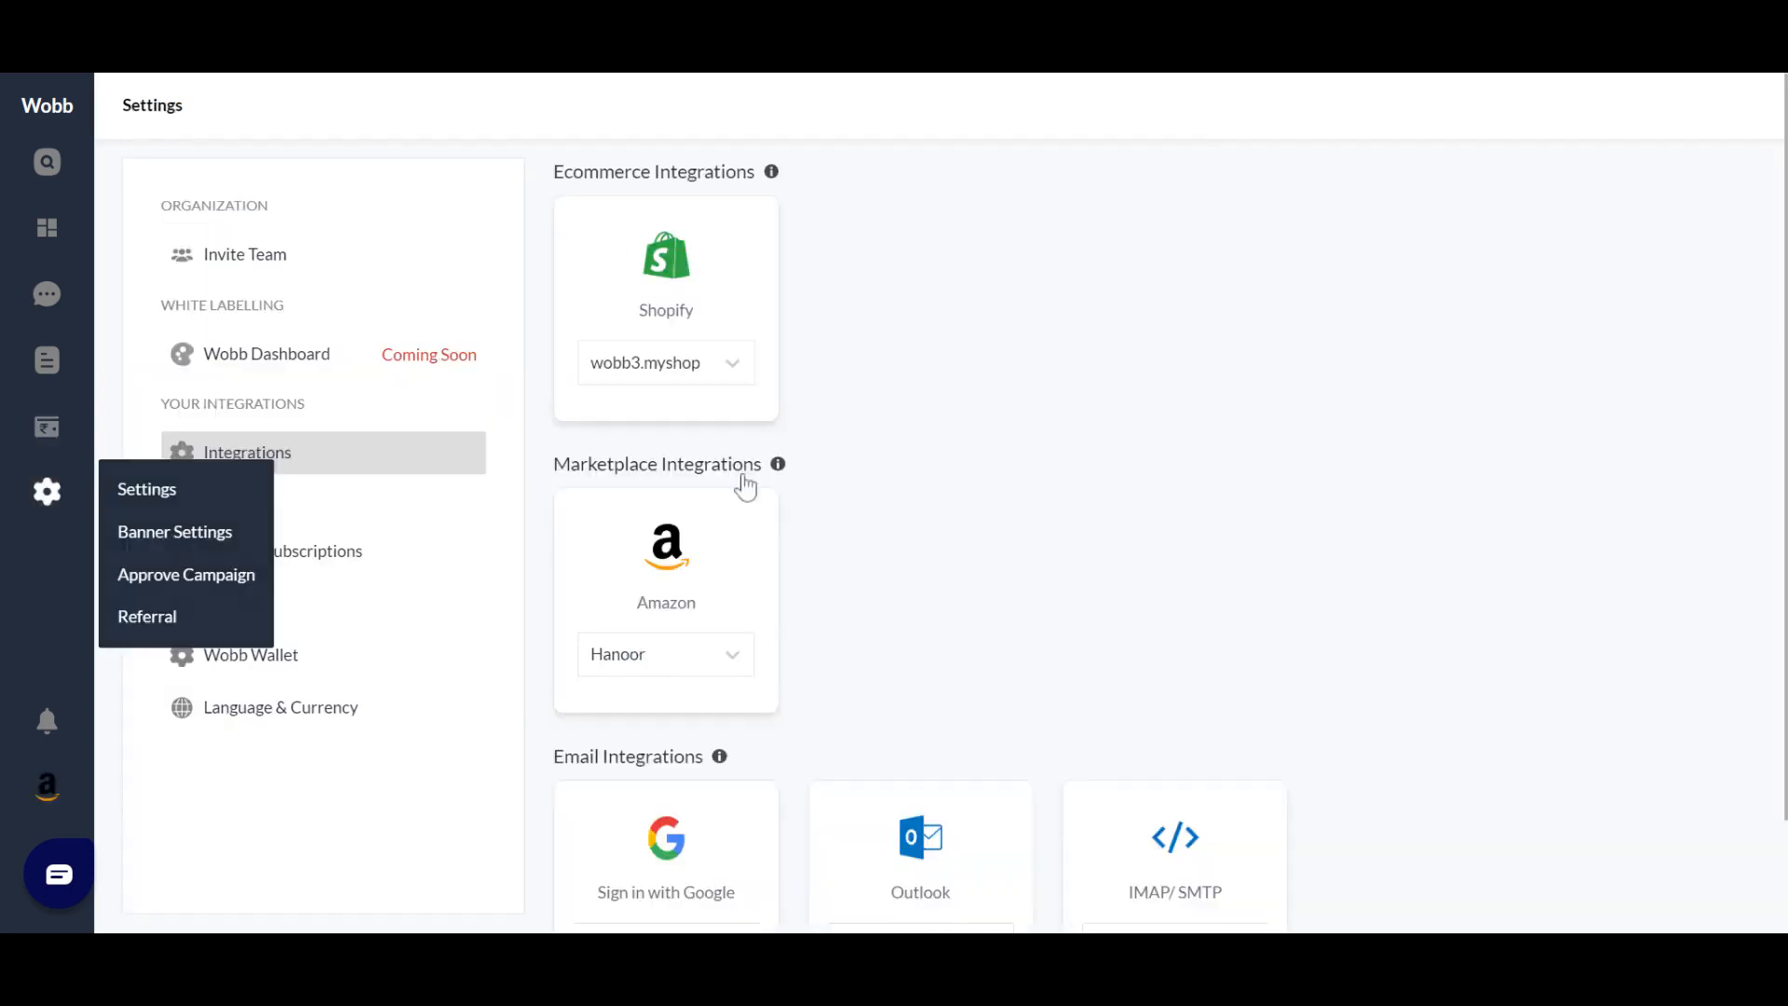
pyautogui.scroll(-2, 259, 466)
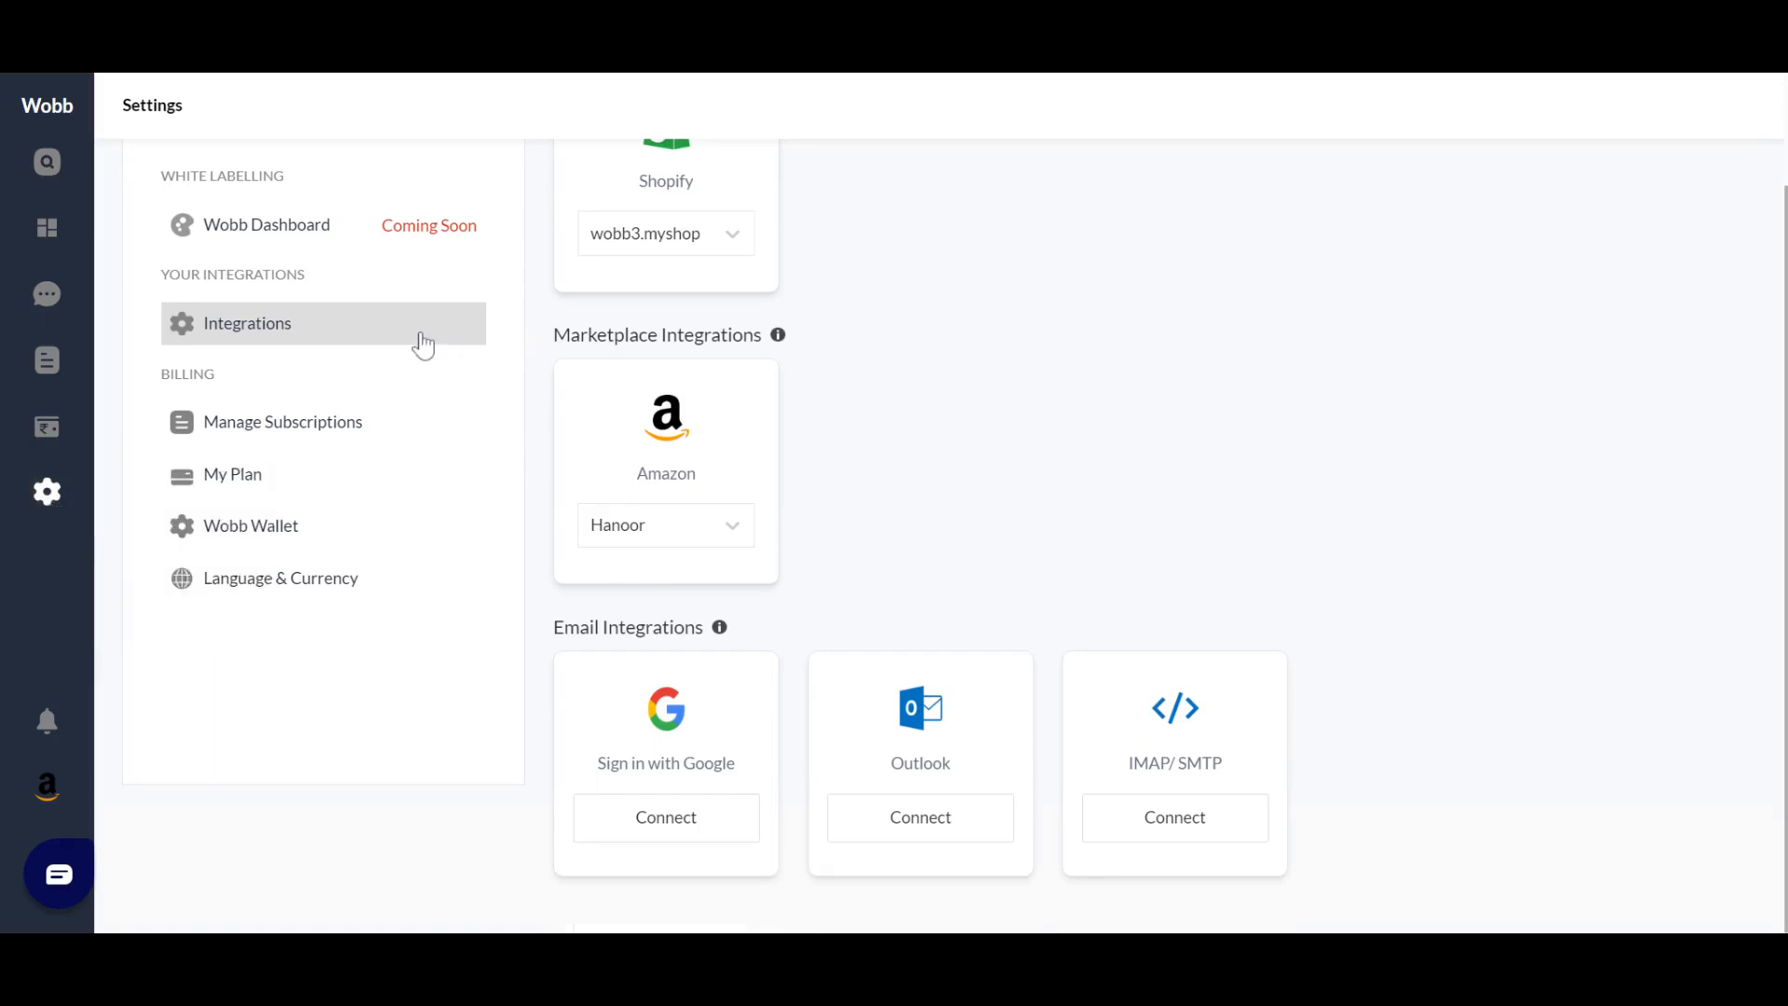
pyautogui.scroll(2, 1065, 443)
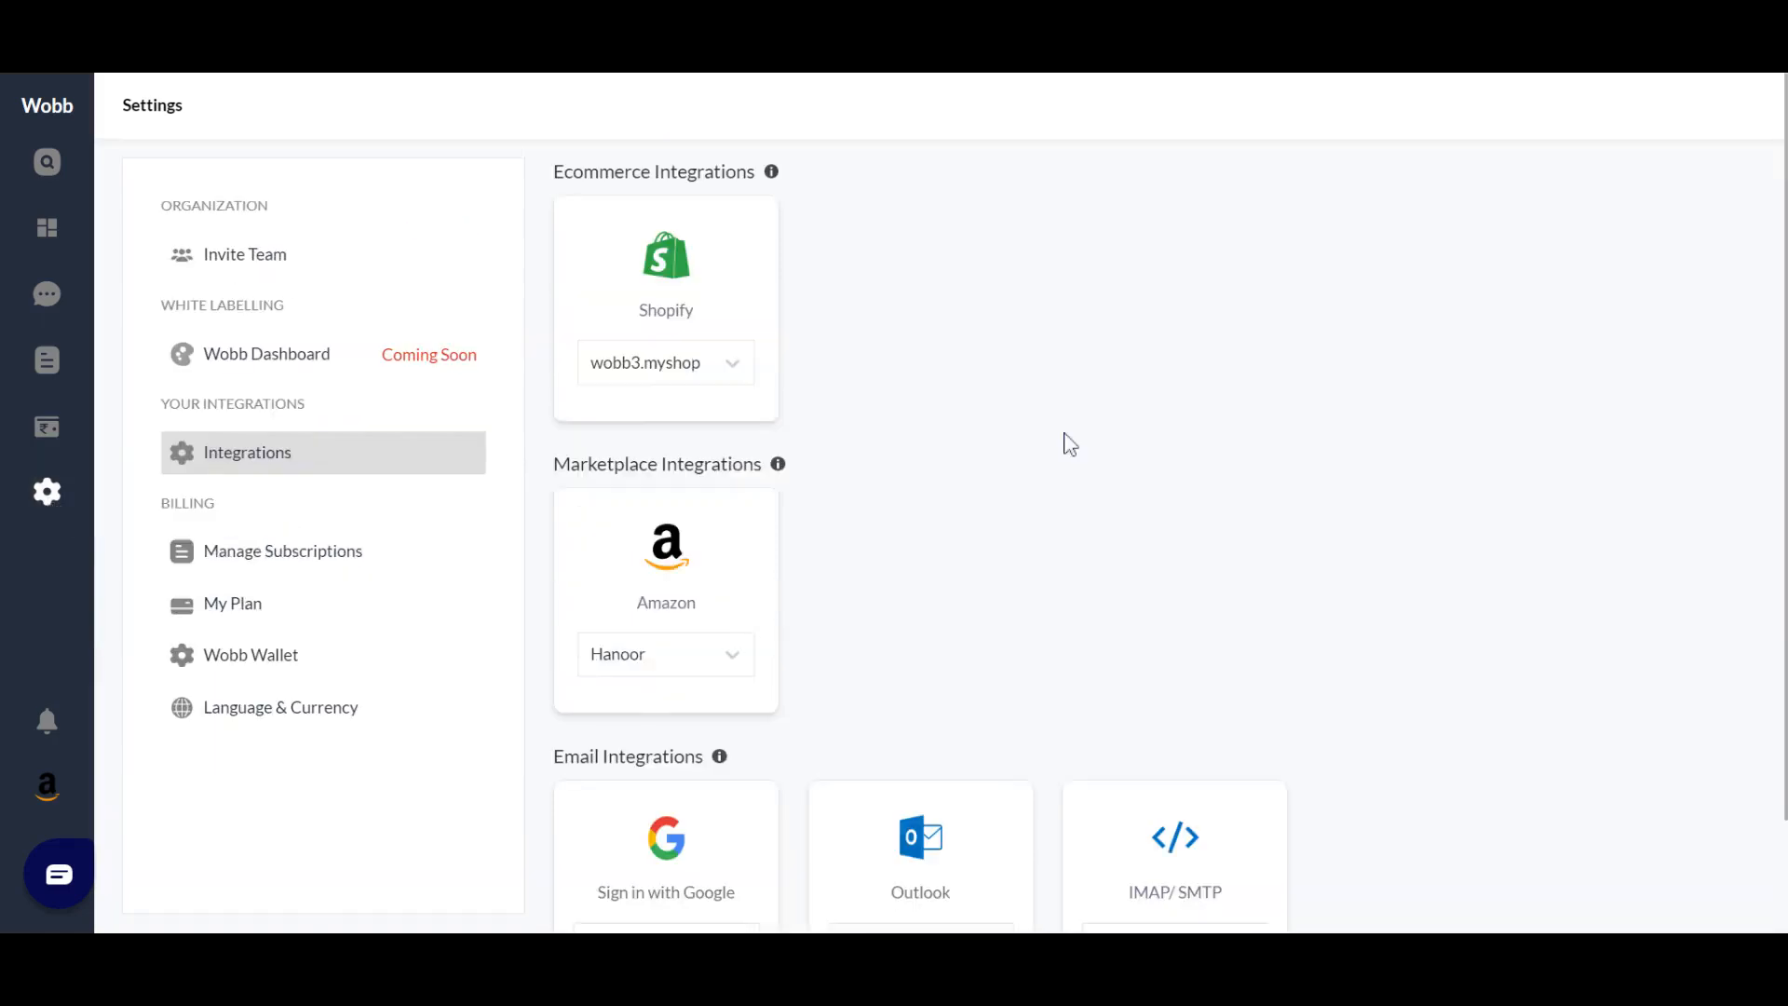
pyautogui.scroll(-2, 1065, 443)
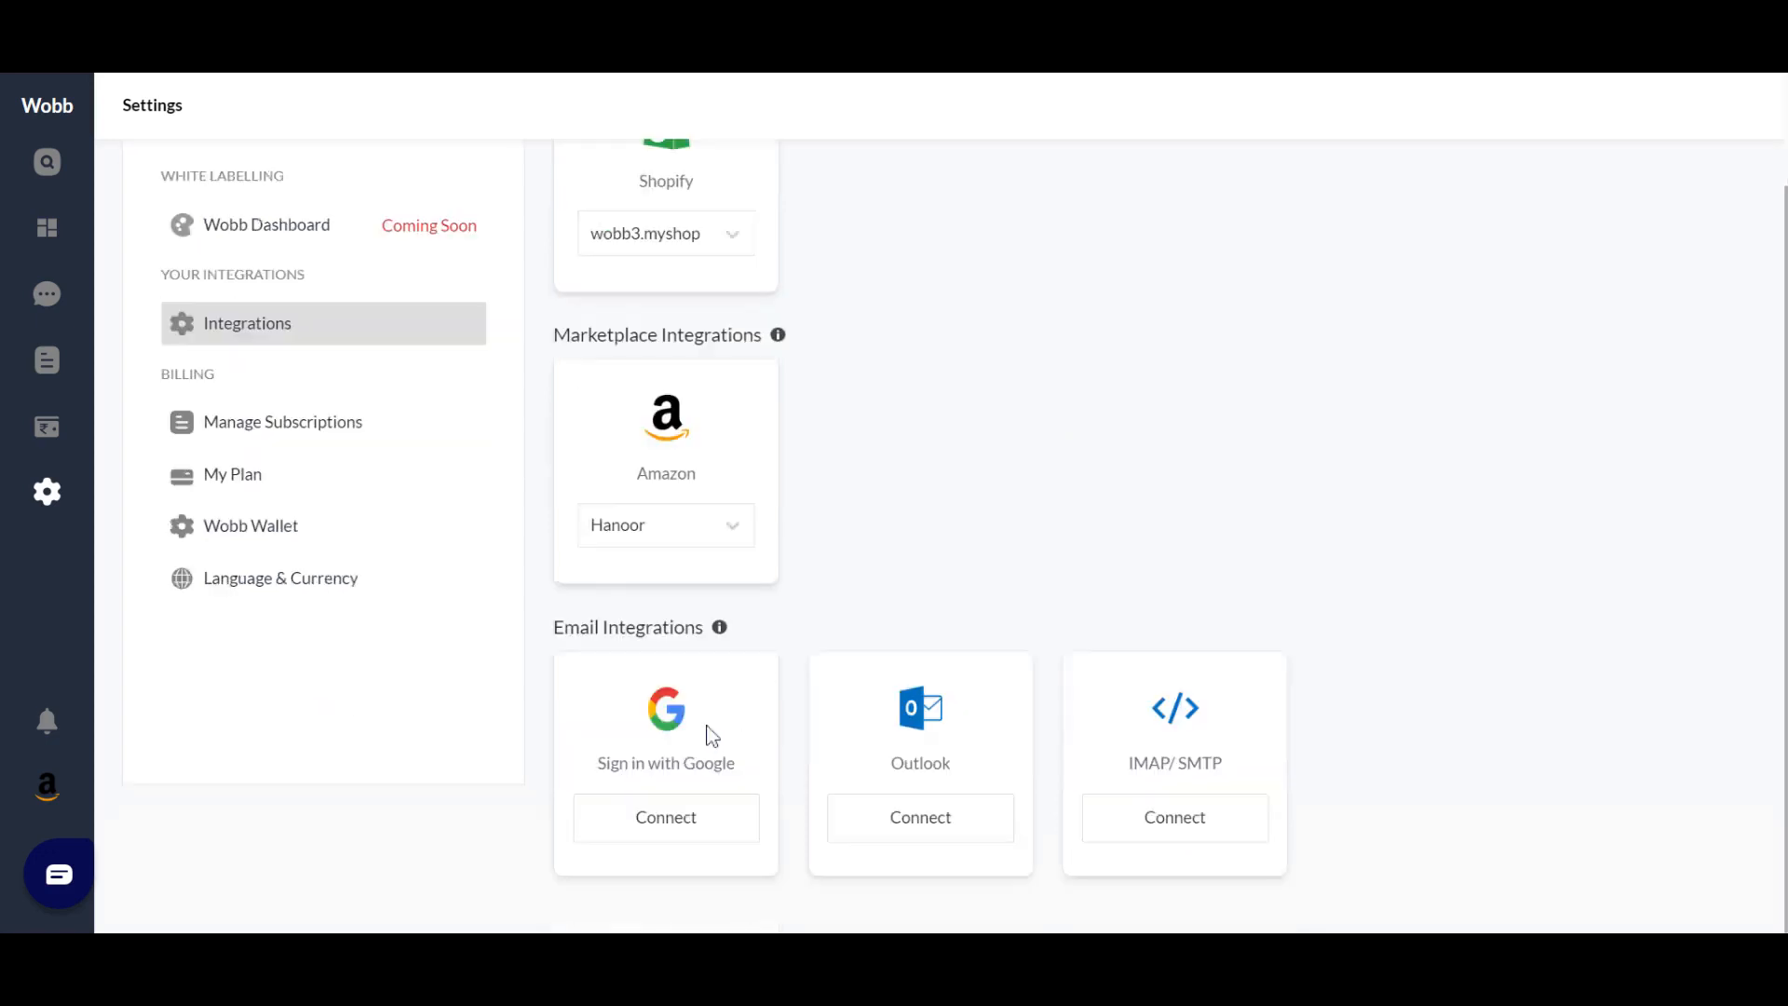
pyautogui.scroll(2, 743, 510)
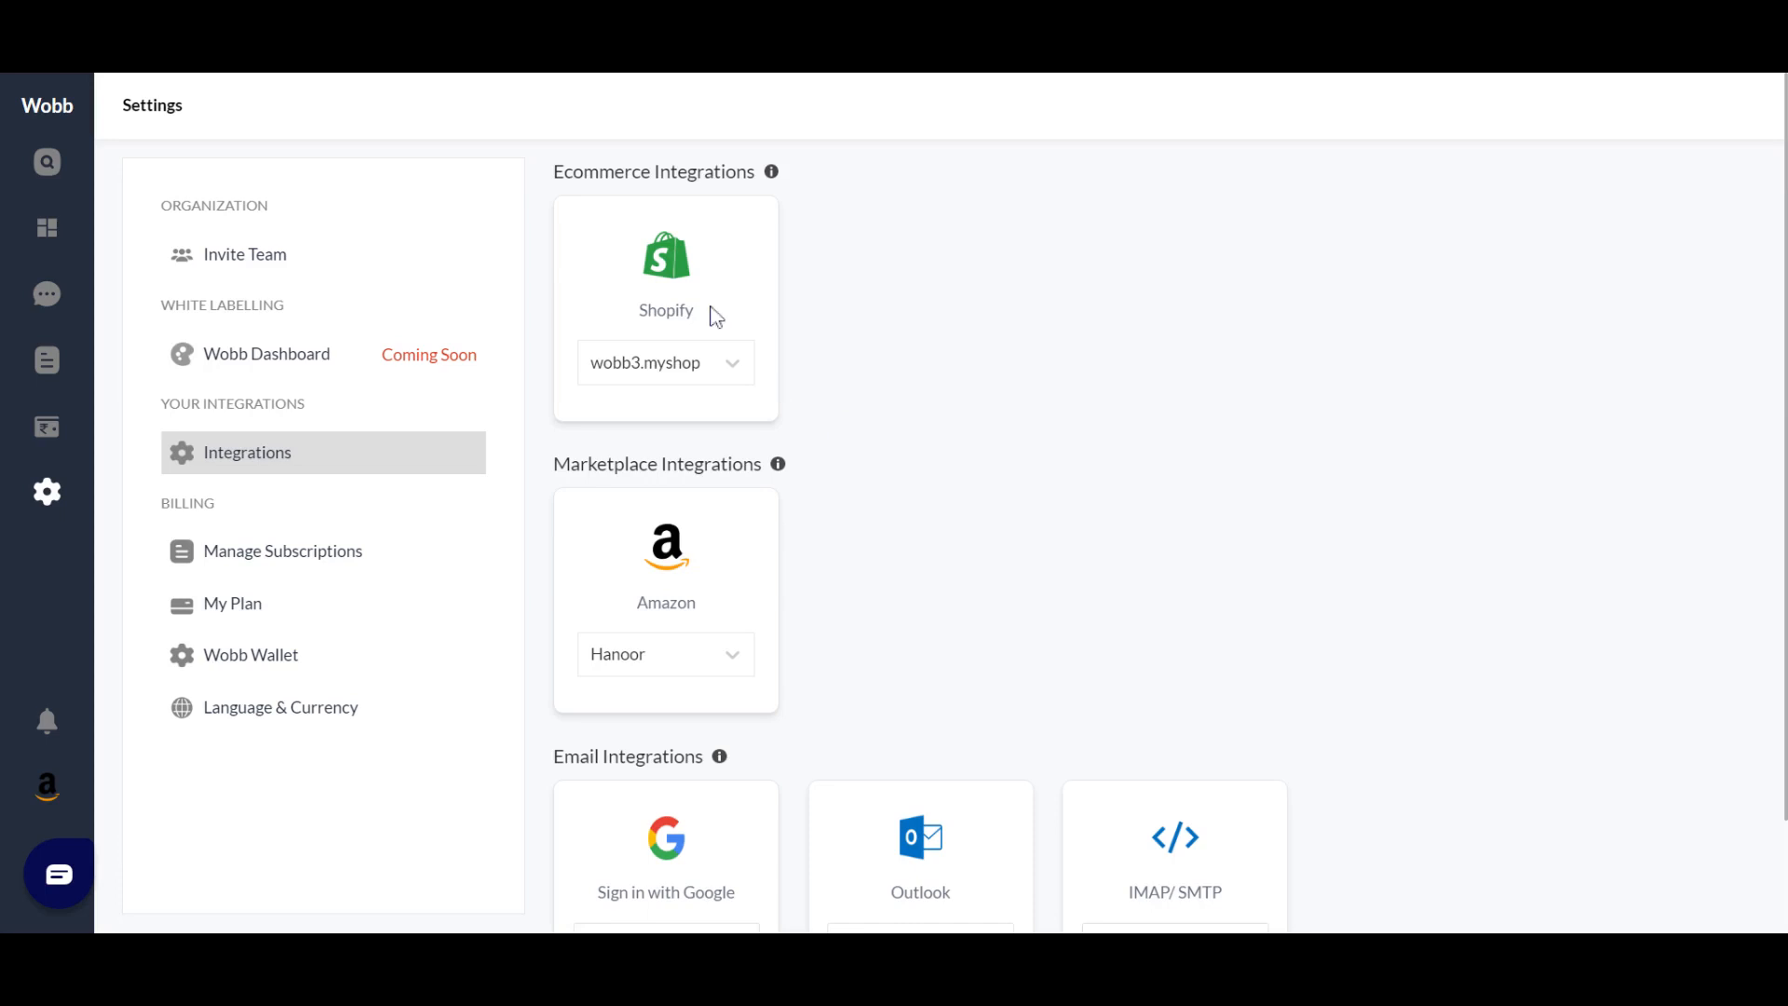
pyautogui.scroll(-2, 738, 551)
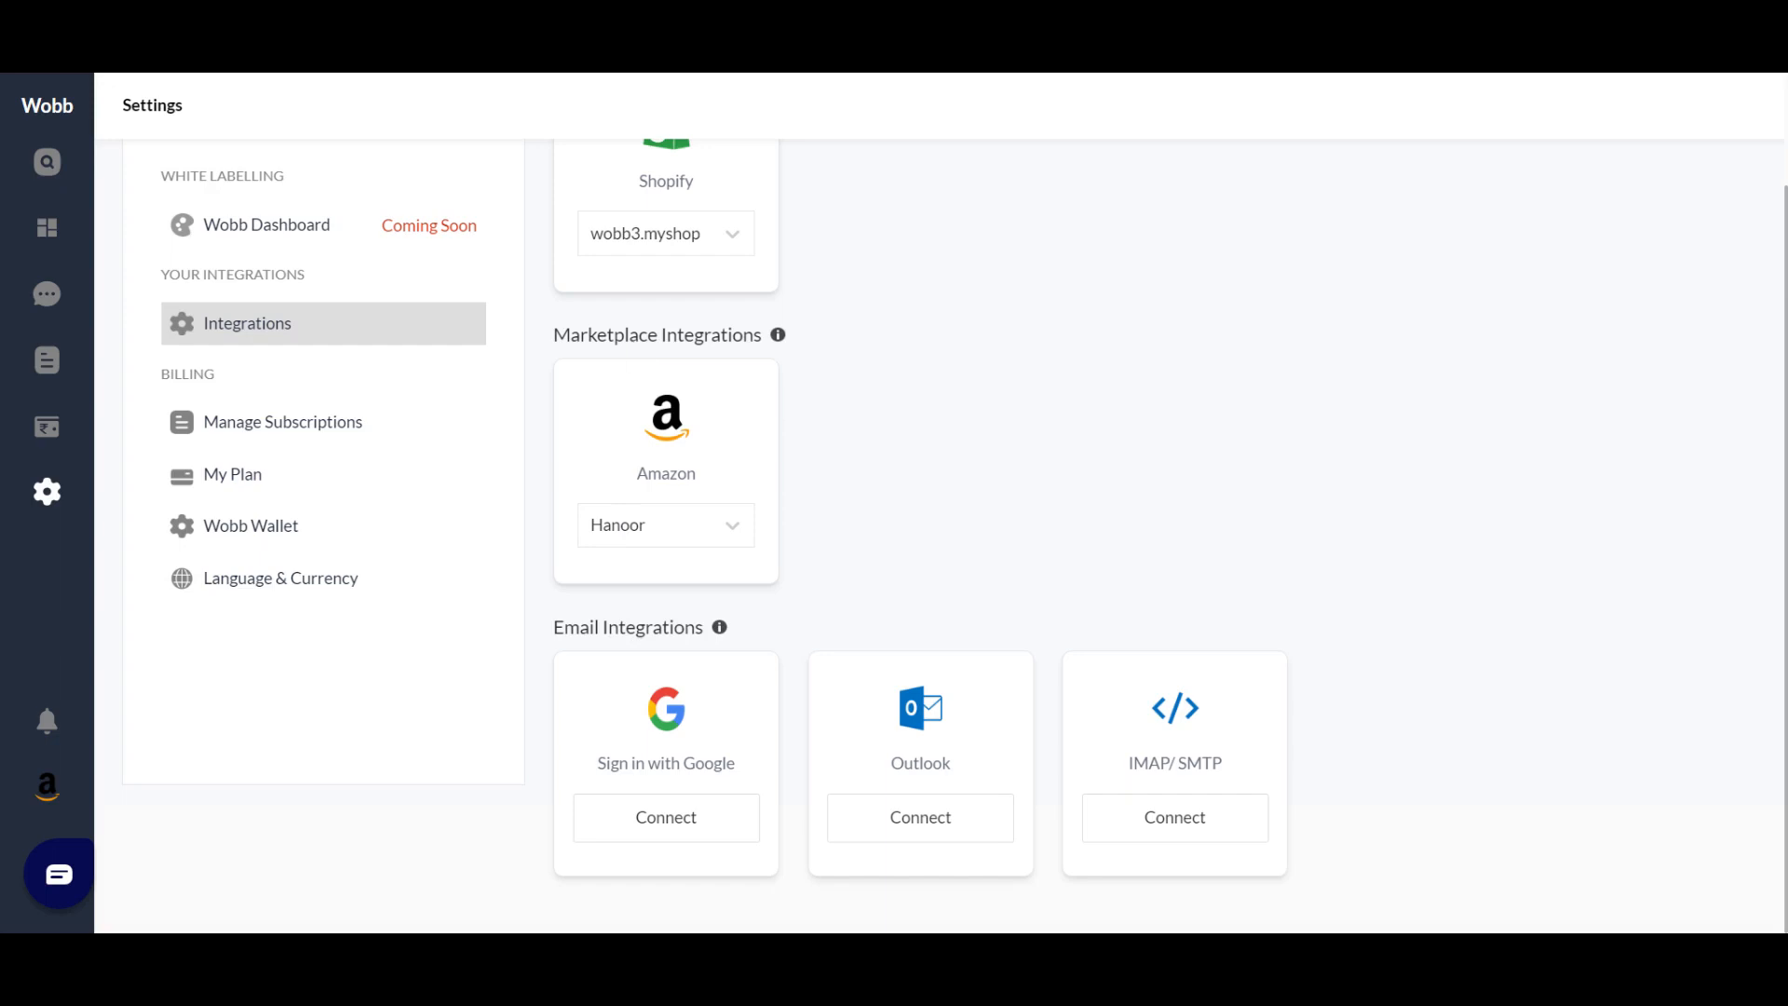
pyautogui.scroll(2, 649, 253)
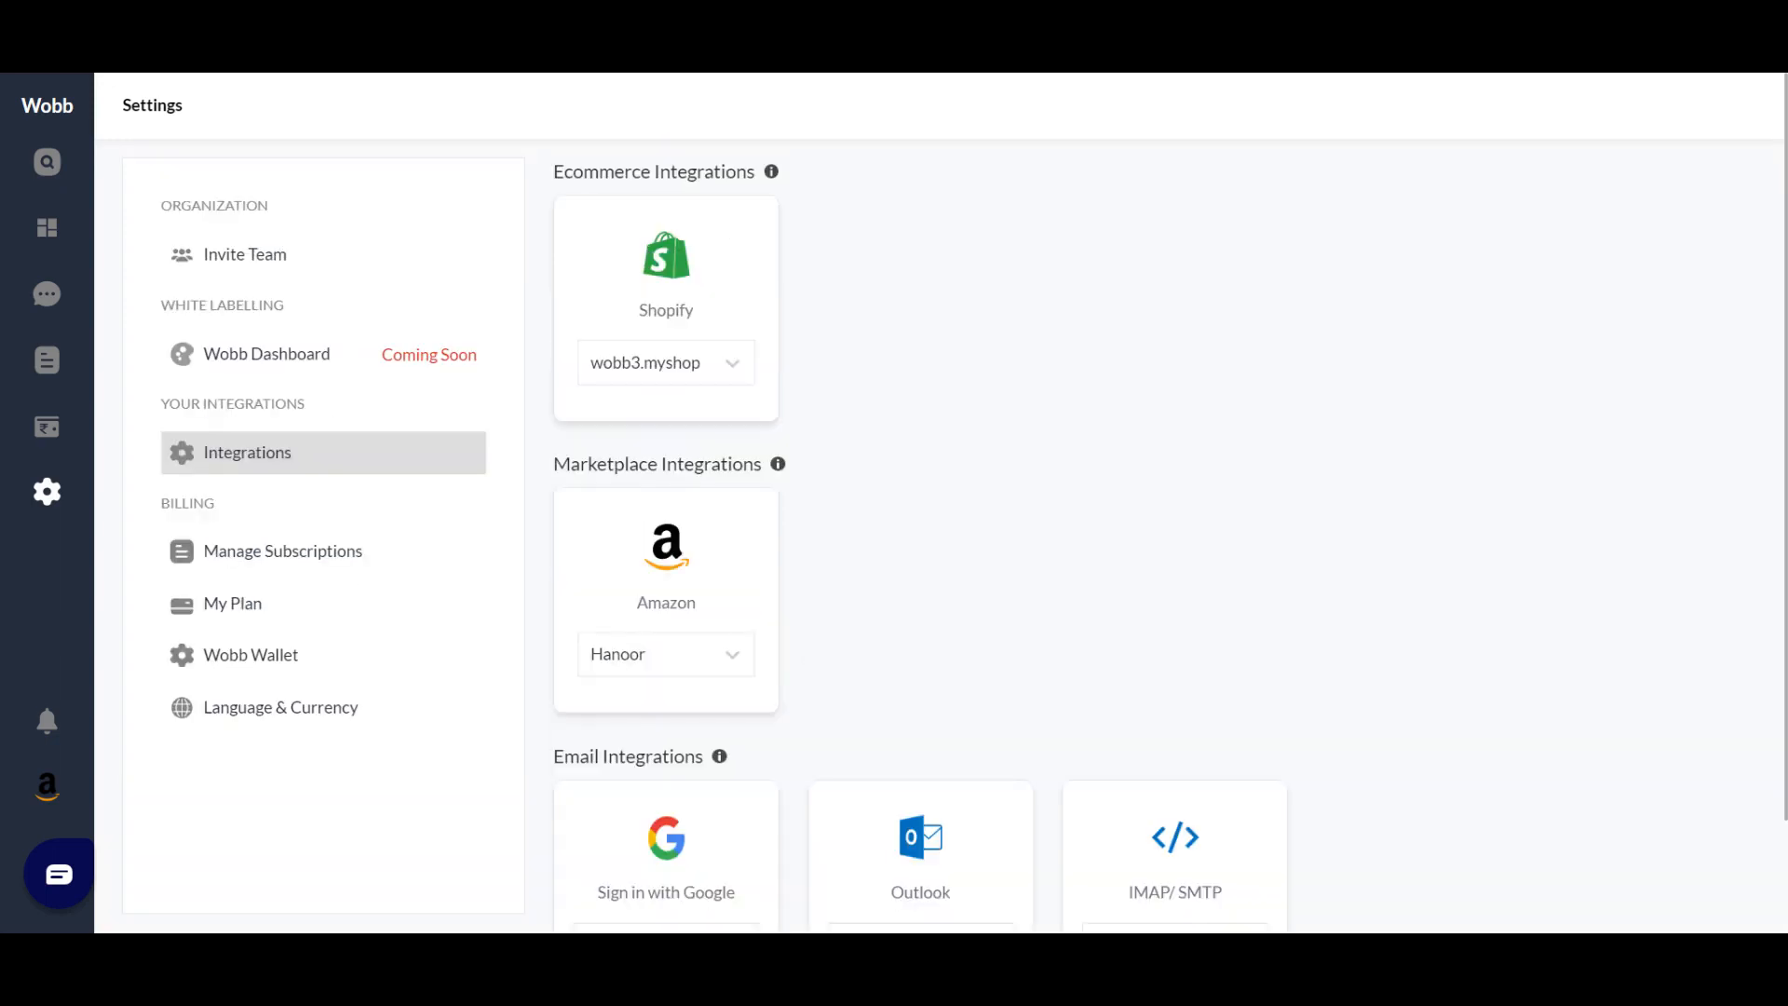
pyautogui.scroll(-2, 646, 441)
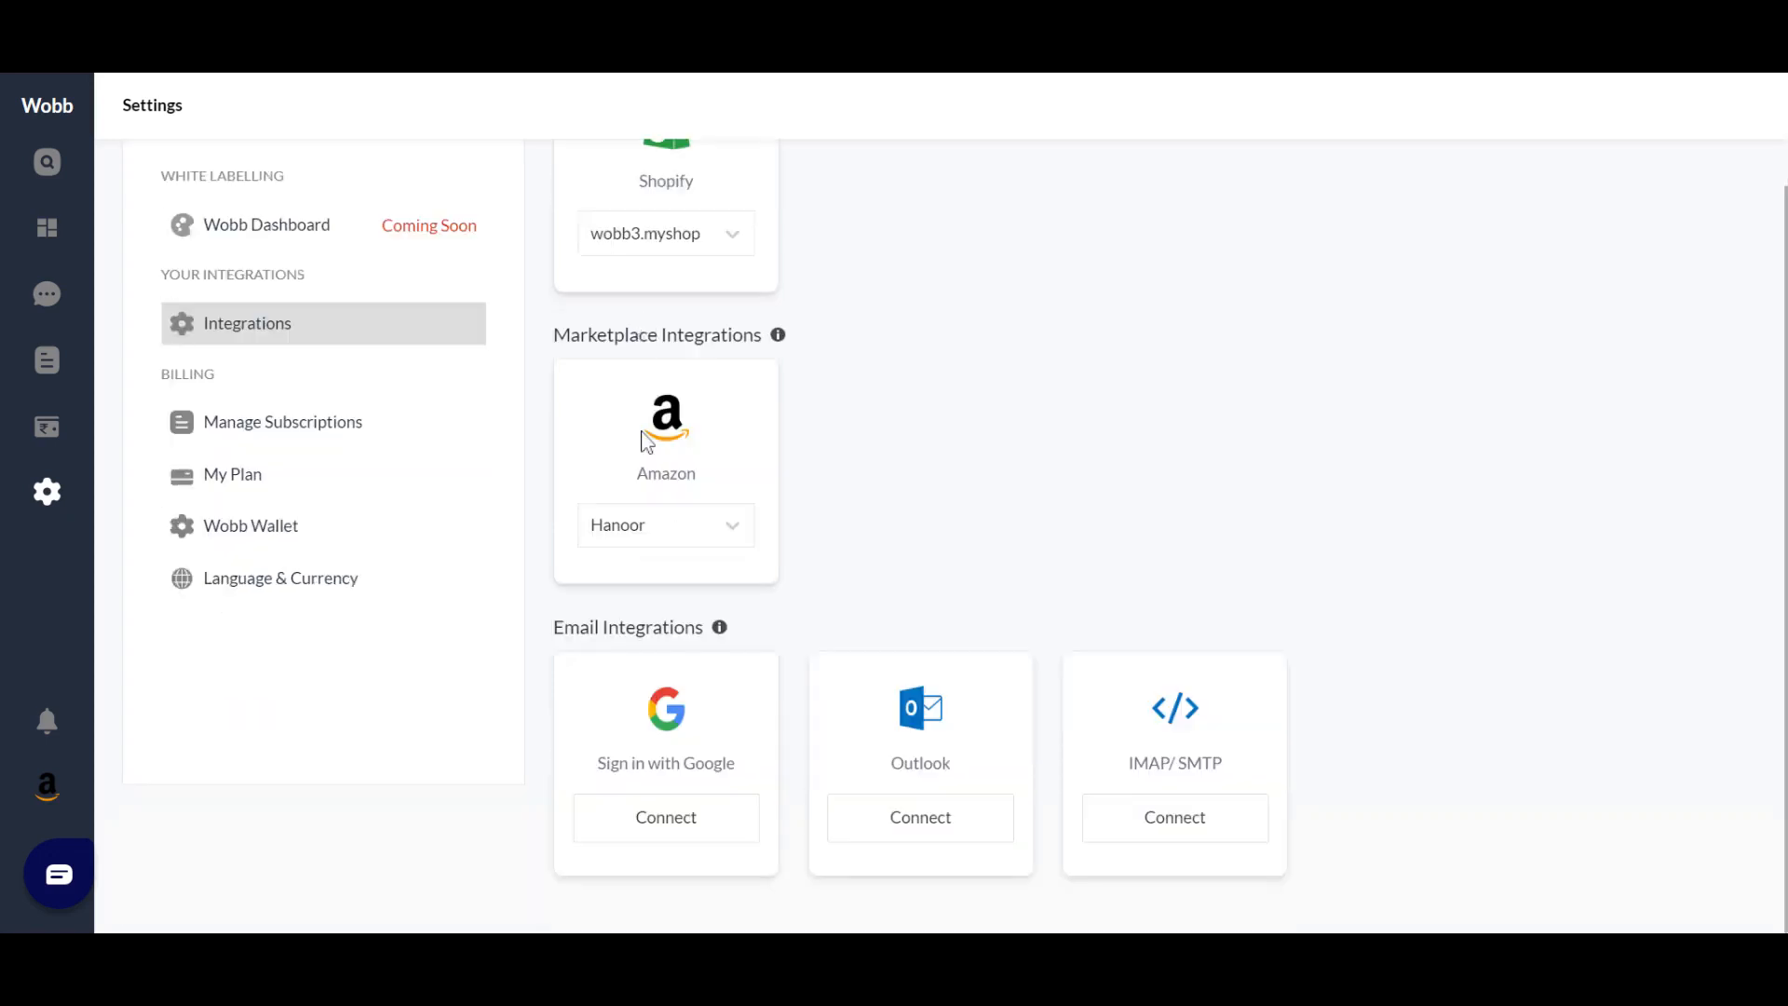